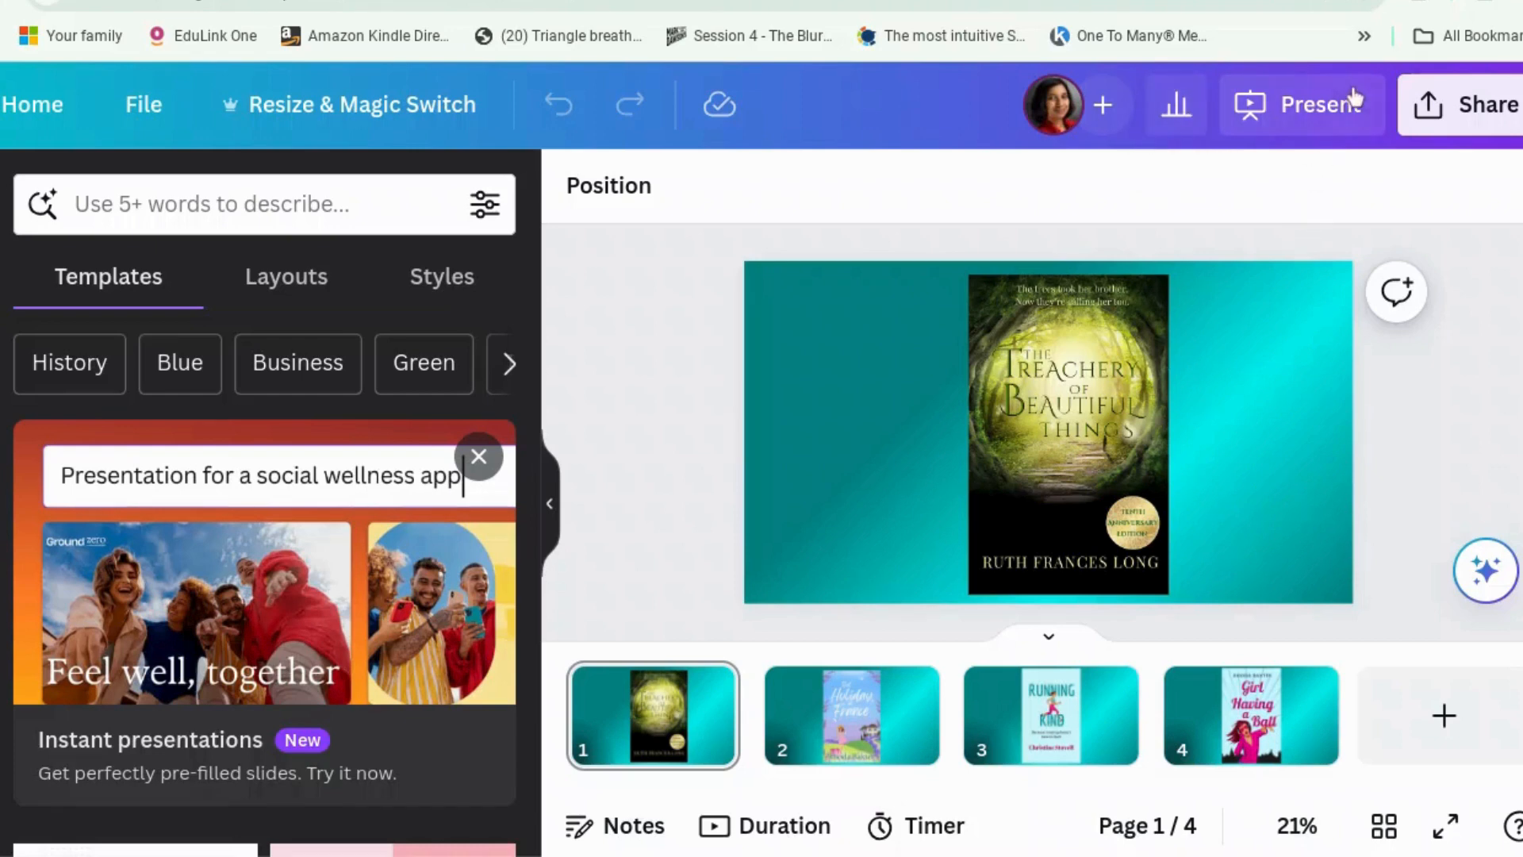
Step: Present the book cover slides full screen, page through to slide 4 and exit the presentation
{"action": "left_click", "coordinate": [1325, 112]}
{"action": "left_click", "coordinate": [1225, 687]}
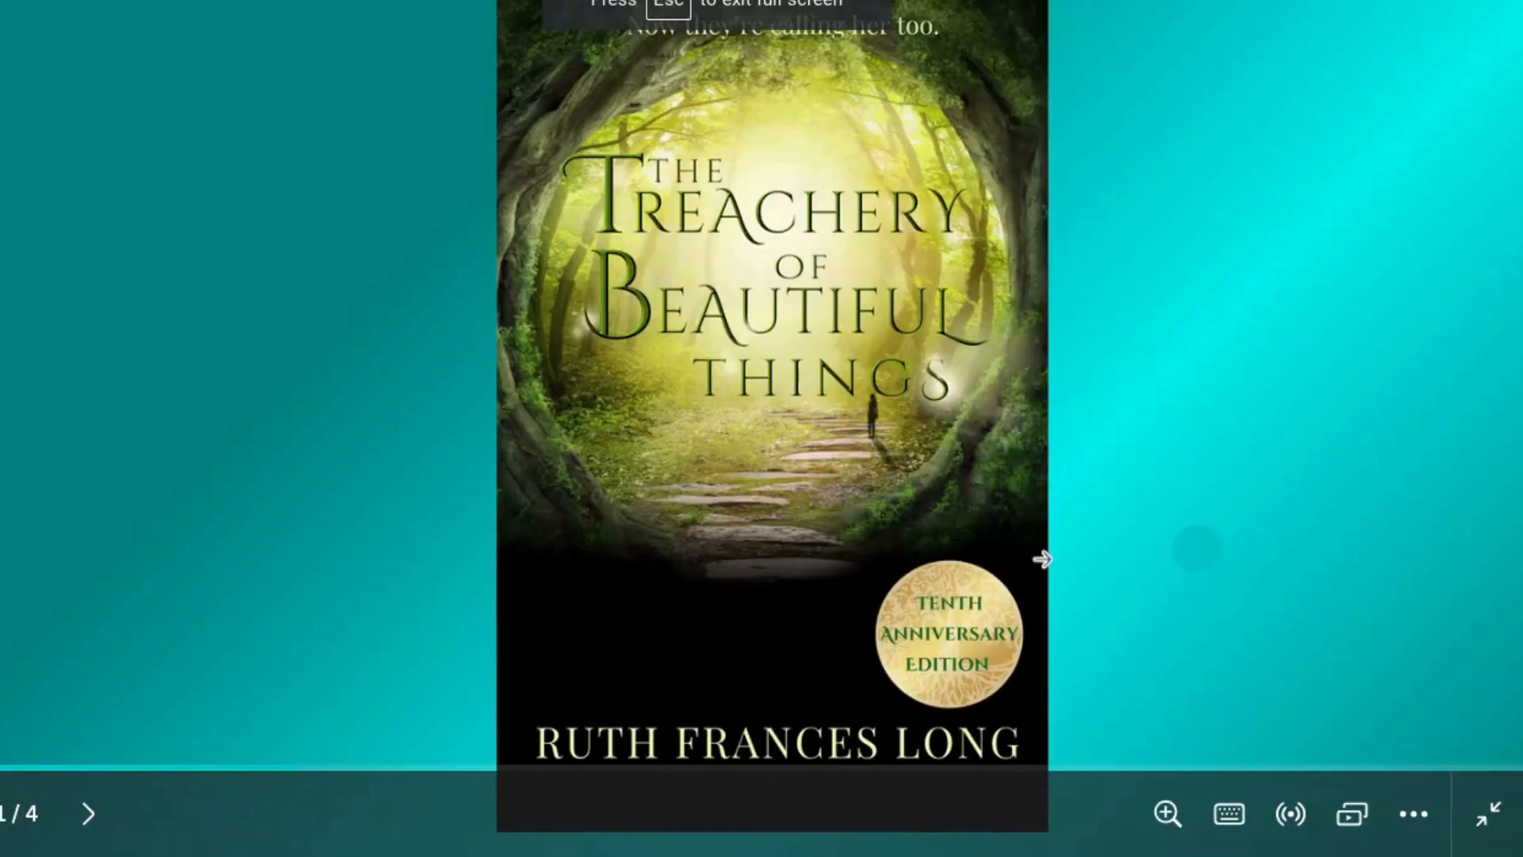
{"action": "left_click", "coordinate": [89, 817]}
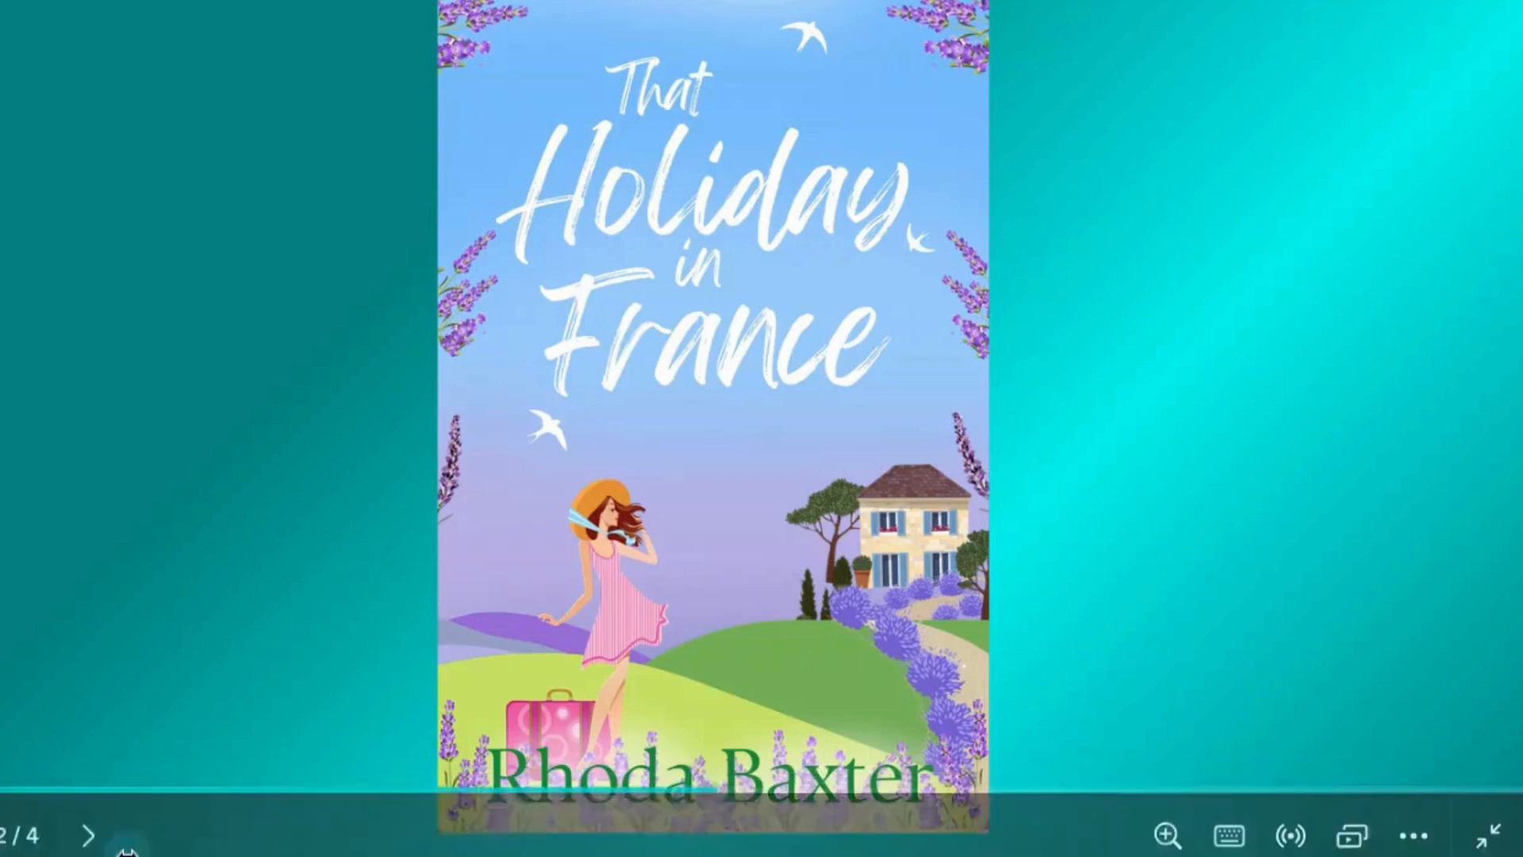
{"action": "left_click", "coordinate": [88, 817]}
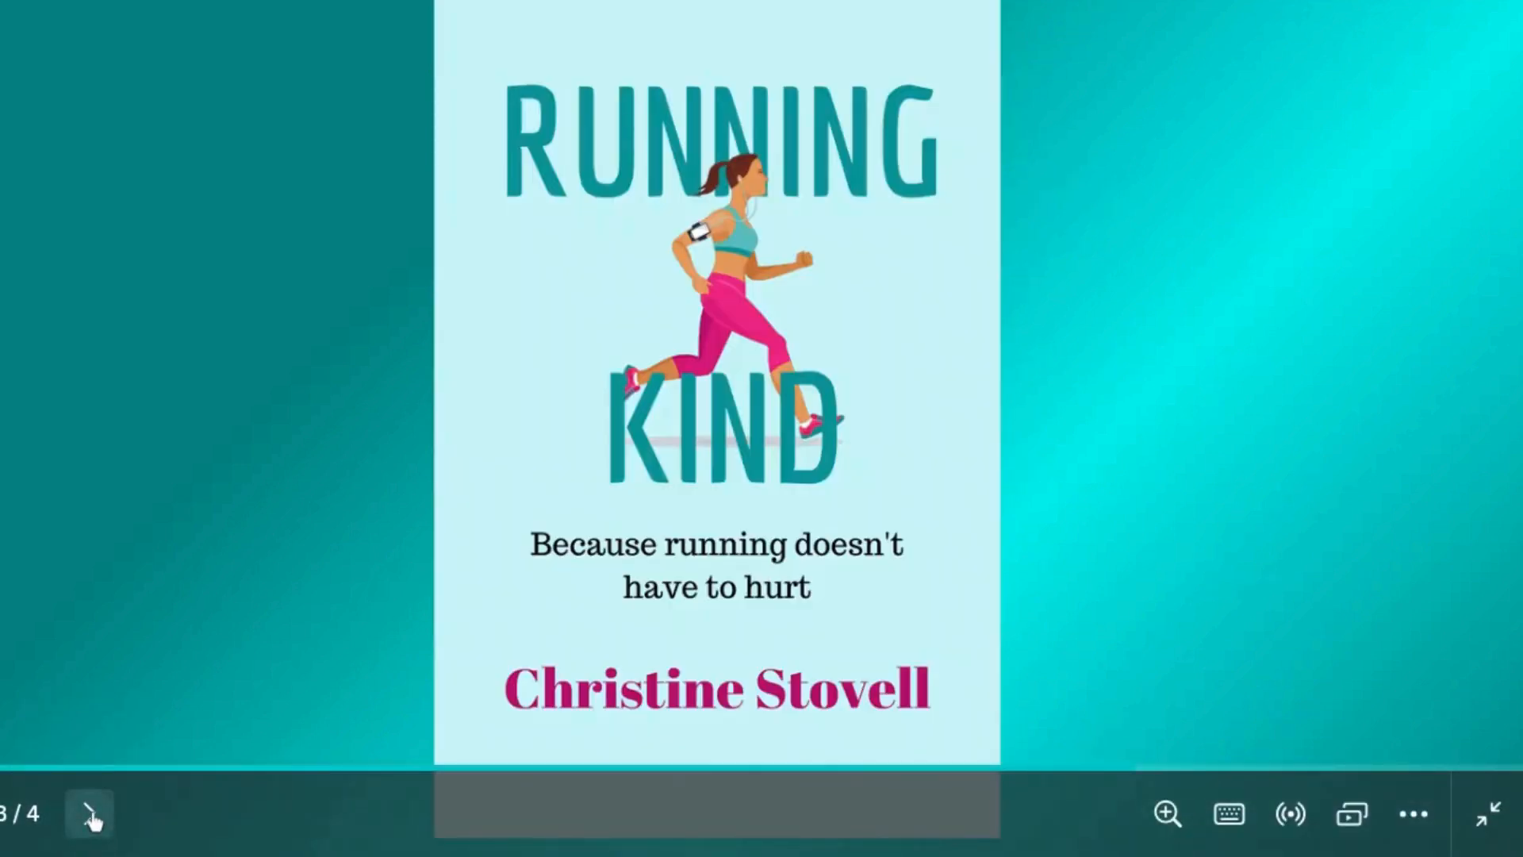
{"action": "left_click", "coordinate": [91, 817]}
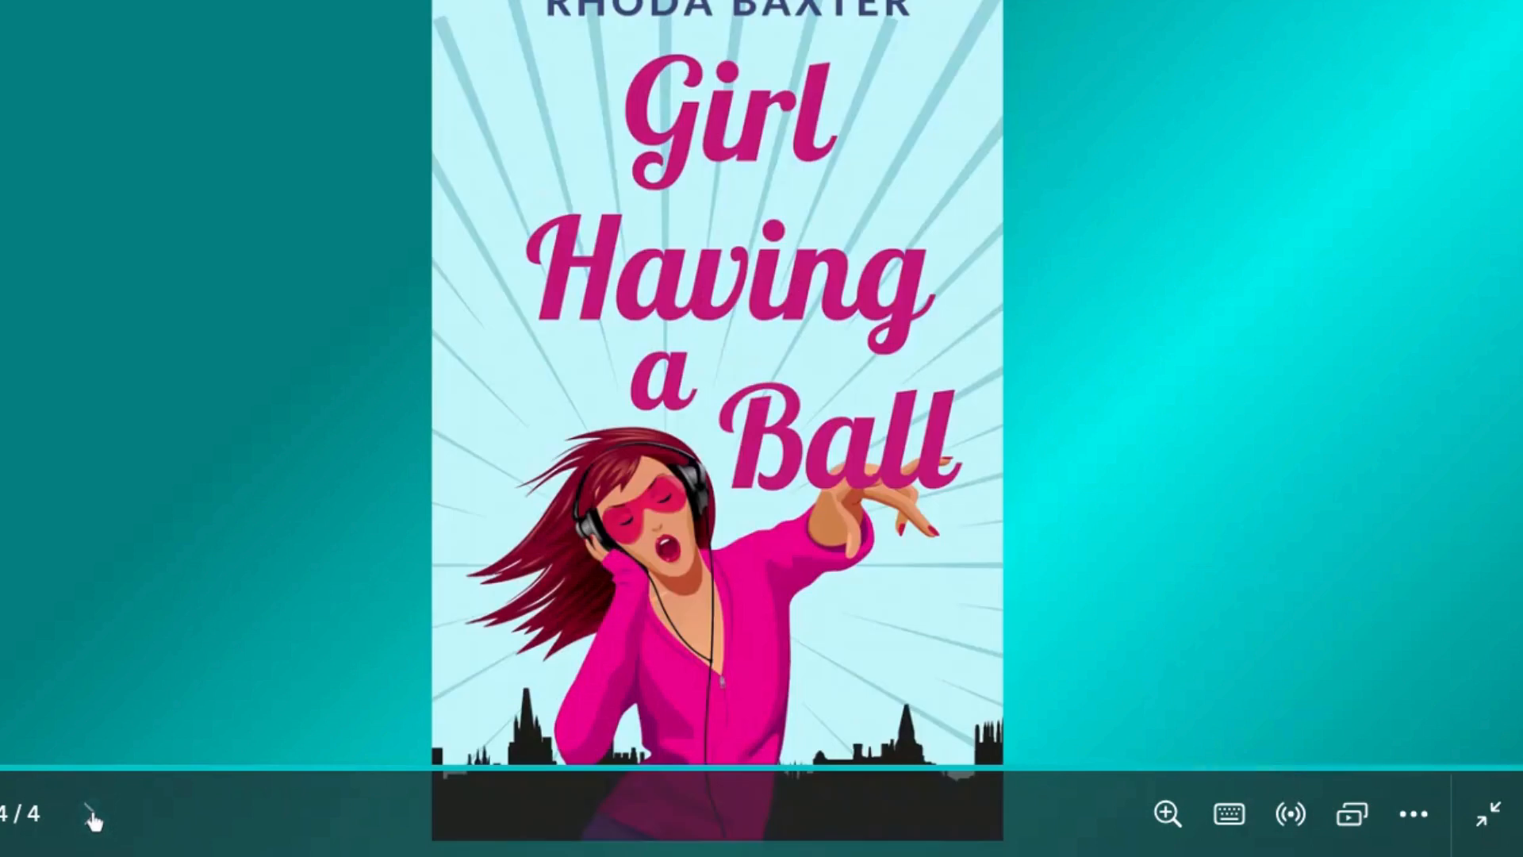
{"action": "left_click", "coordinate": [1505, 833]}
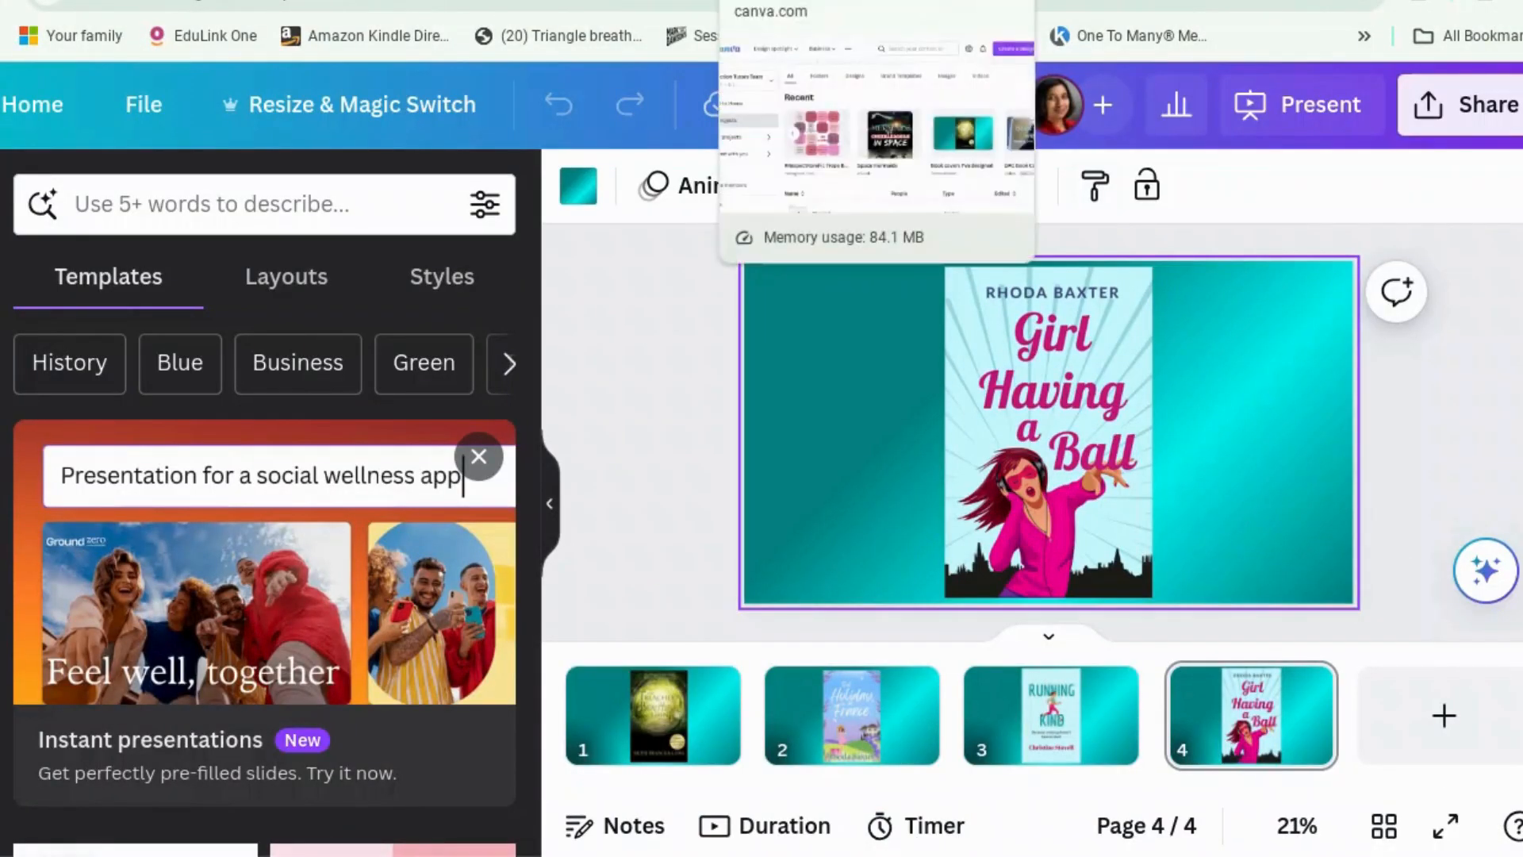
Step: Switch to the Facebook group post, read the Daughter of a Dark Kingdom comments and open the linked comparison titles on Amazon
{"action": "key", "text": "ctrl+Tab"}
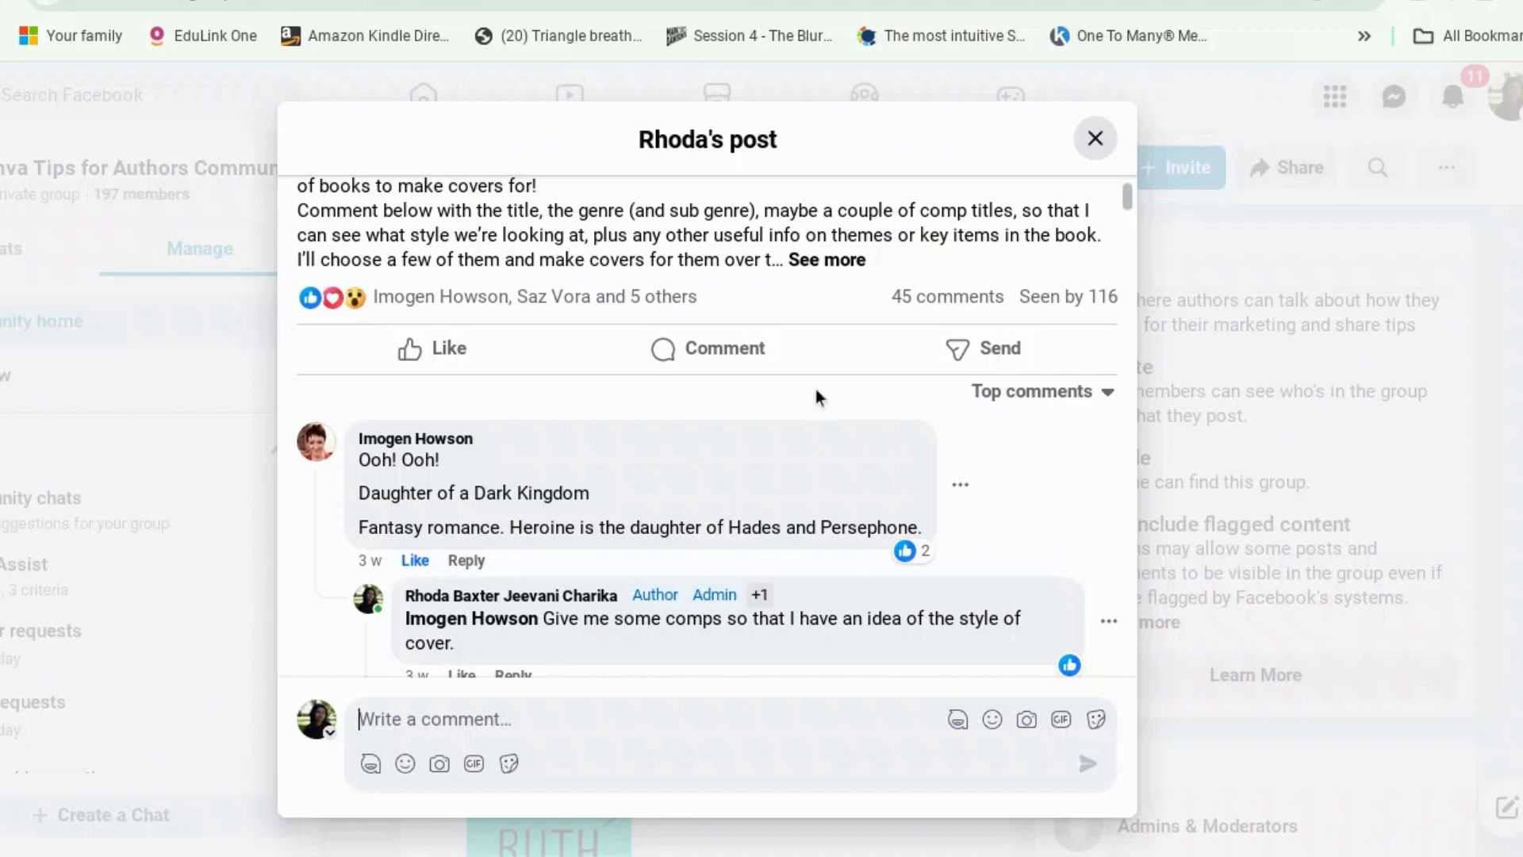
{"action": "scroll", "coordinate": [816, 389], "scroll_direction": "down", "scroll_amount": 1}
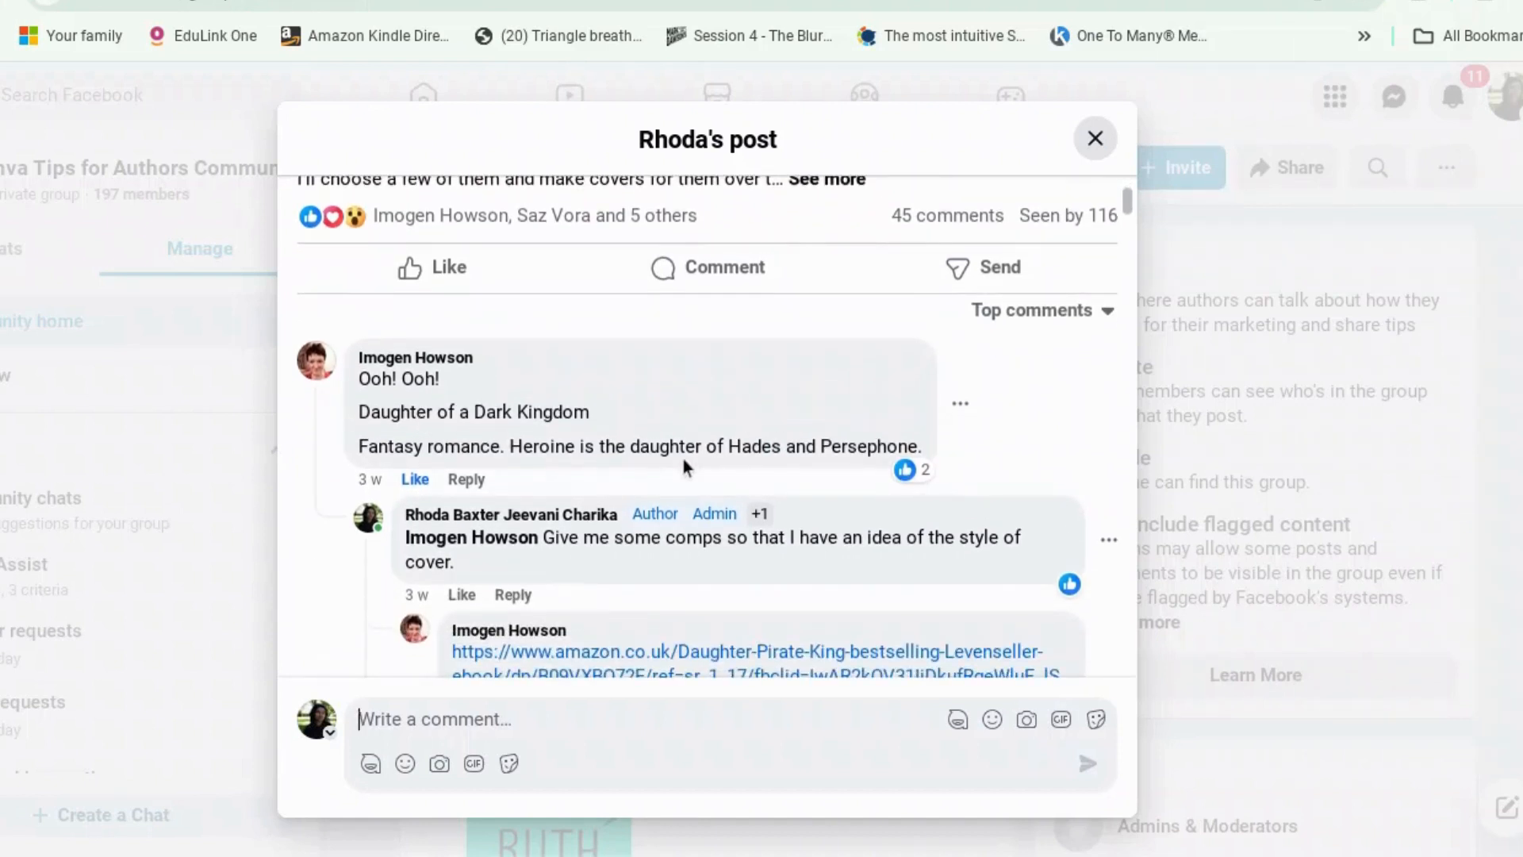
{"action": "scroll", "coordinate": [683, 464], "scroll_direction": "down", "scroll_amount": 4}
{"action": "left_click", "coordinate": [678, 468]}
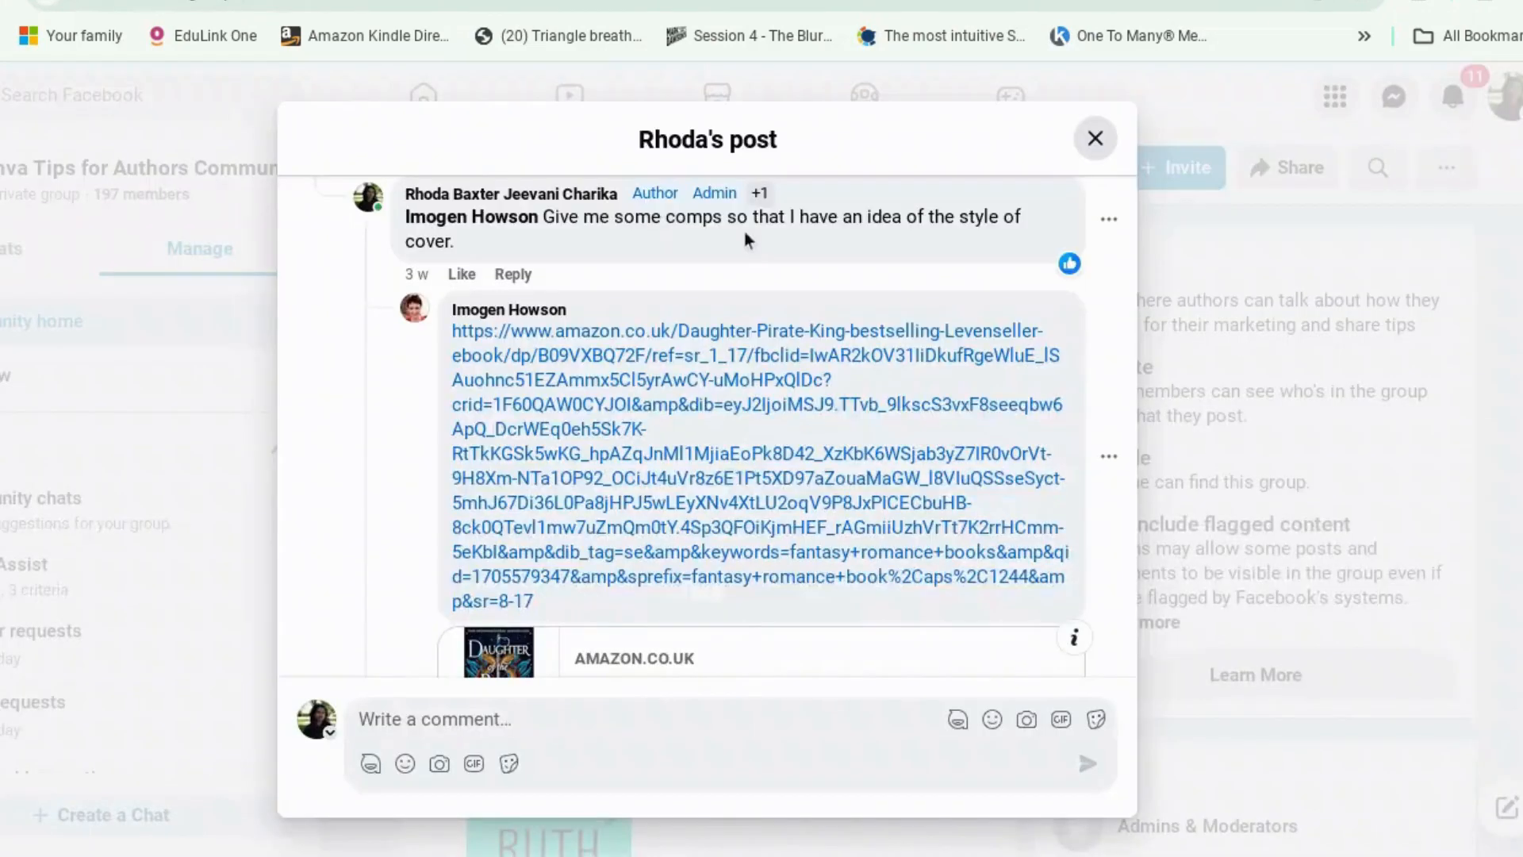
{"action": "left_click", "coordinate": [694, 653]}
{"action": "scroll", "coordinate": [511, 570], "scroll_direction": "down", "scroll_amount": 2}
{"action": "scroll", "coordinate": [511, 570], "scroll_direction": "down", "scroll_amount": 2}
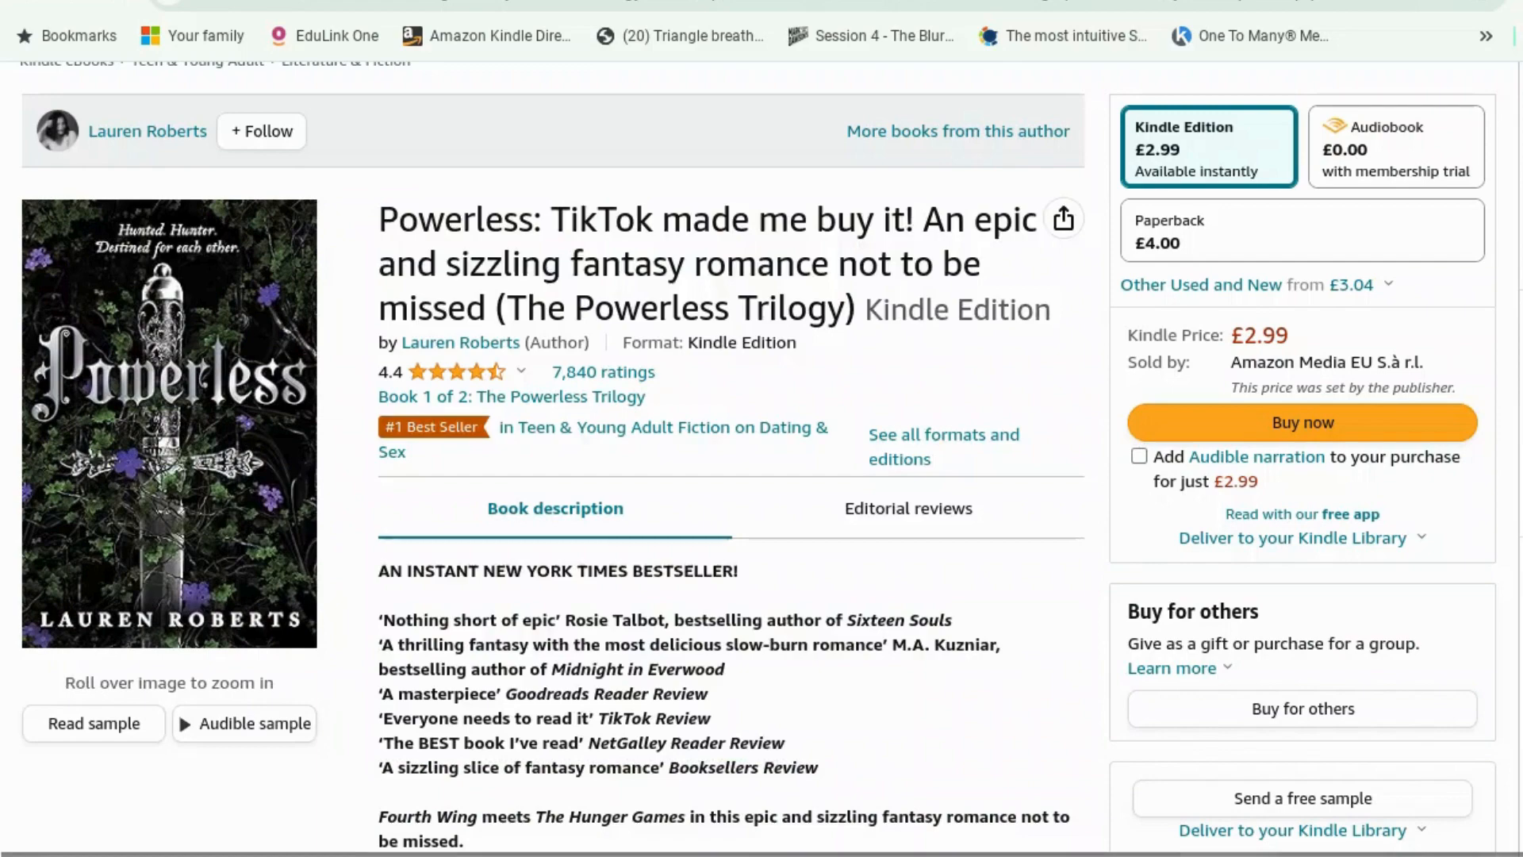
Step: Examine the Daughter of the Pirate King cover on its Amazon page, magnifying the title lettering and artwork
{"action": "left_click", "coordinate": [1317, 1]}
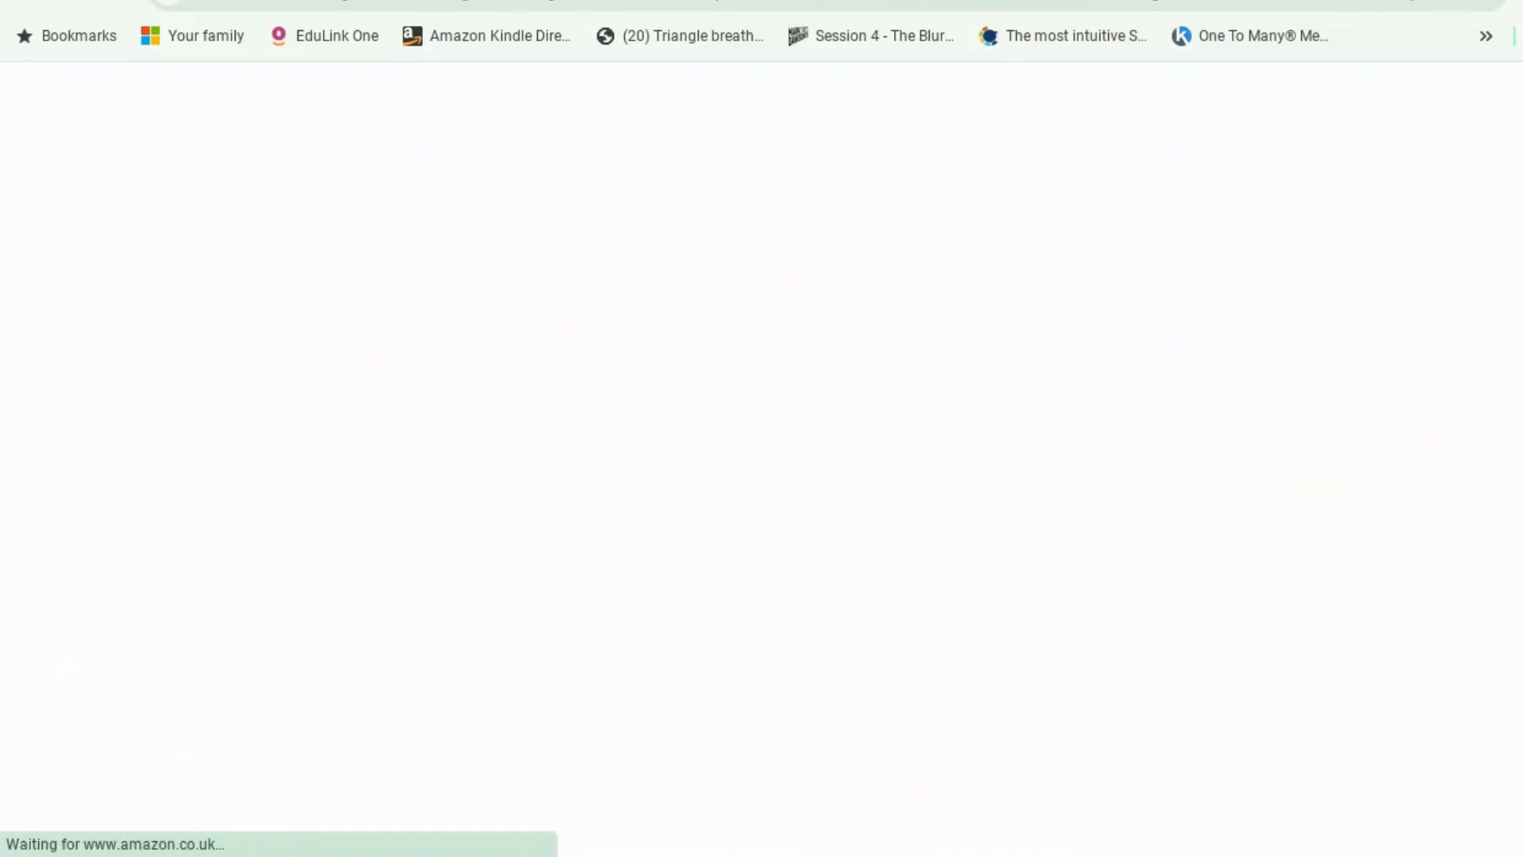
{"action": "scroll", "coordinate": [178, 643], "scroll_direction": "down", "scroll_amount": 3}
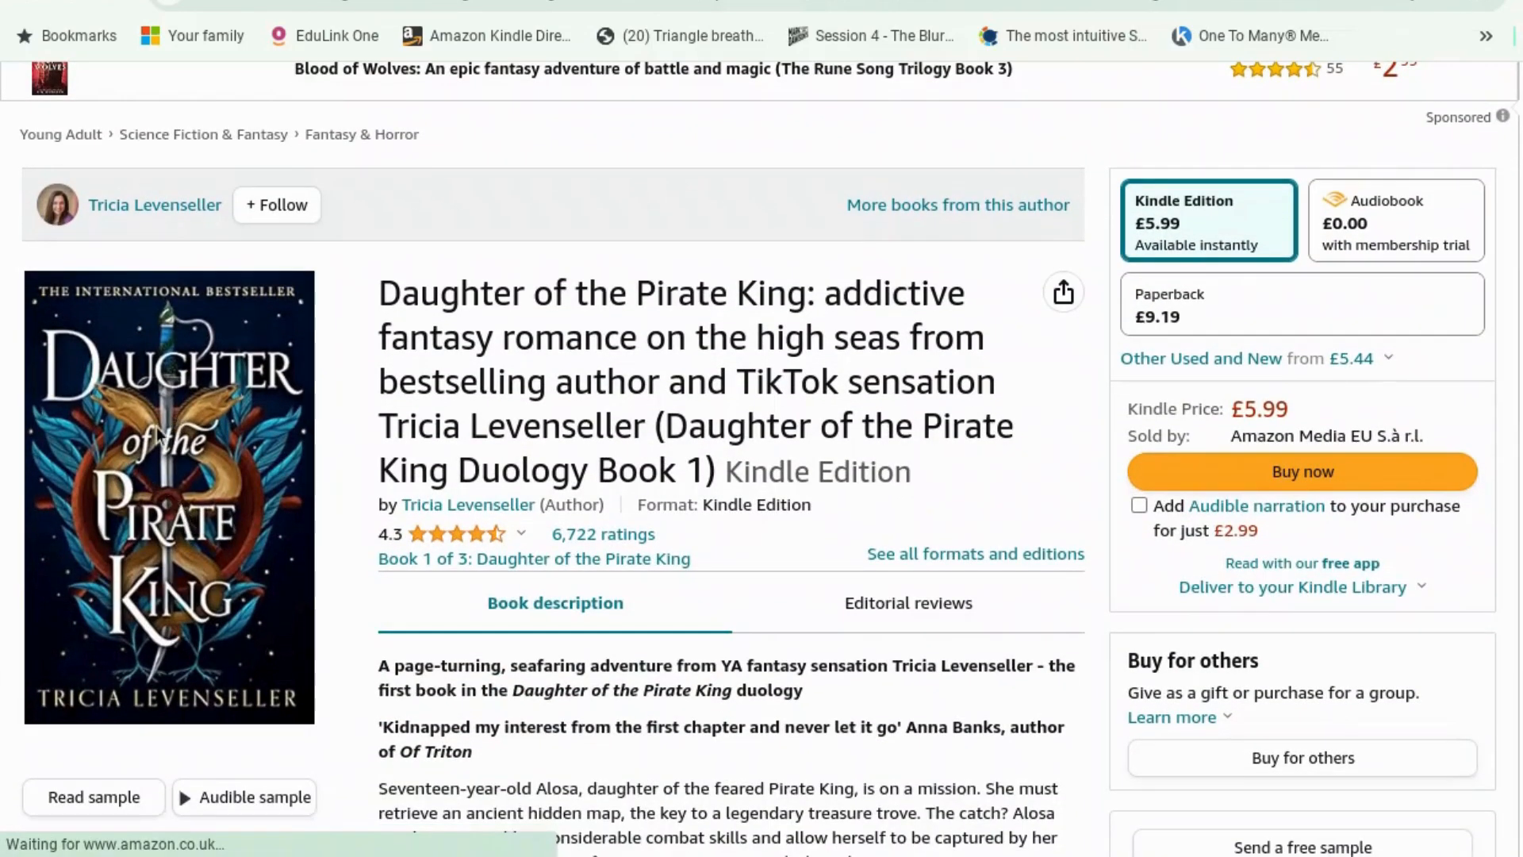
{"action": "mouse_move", "coordinate": [142, 397]}
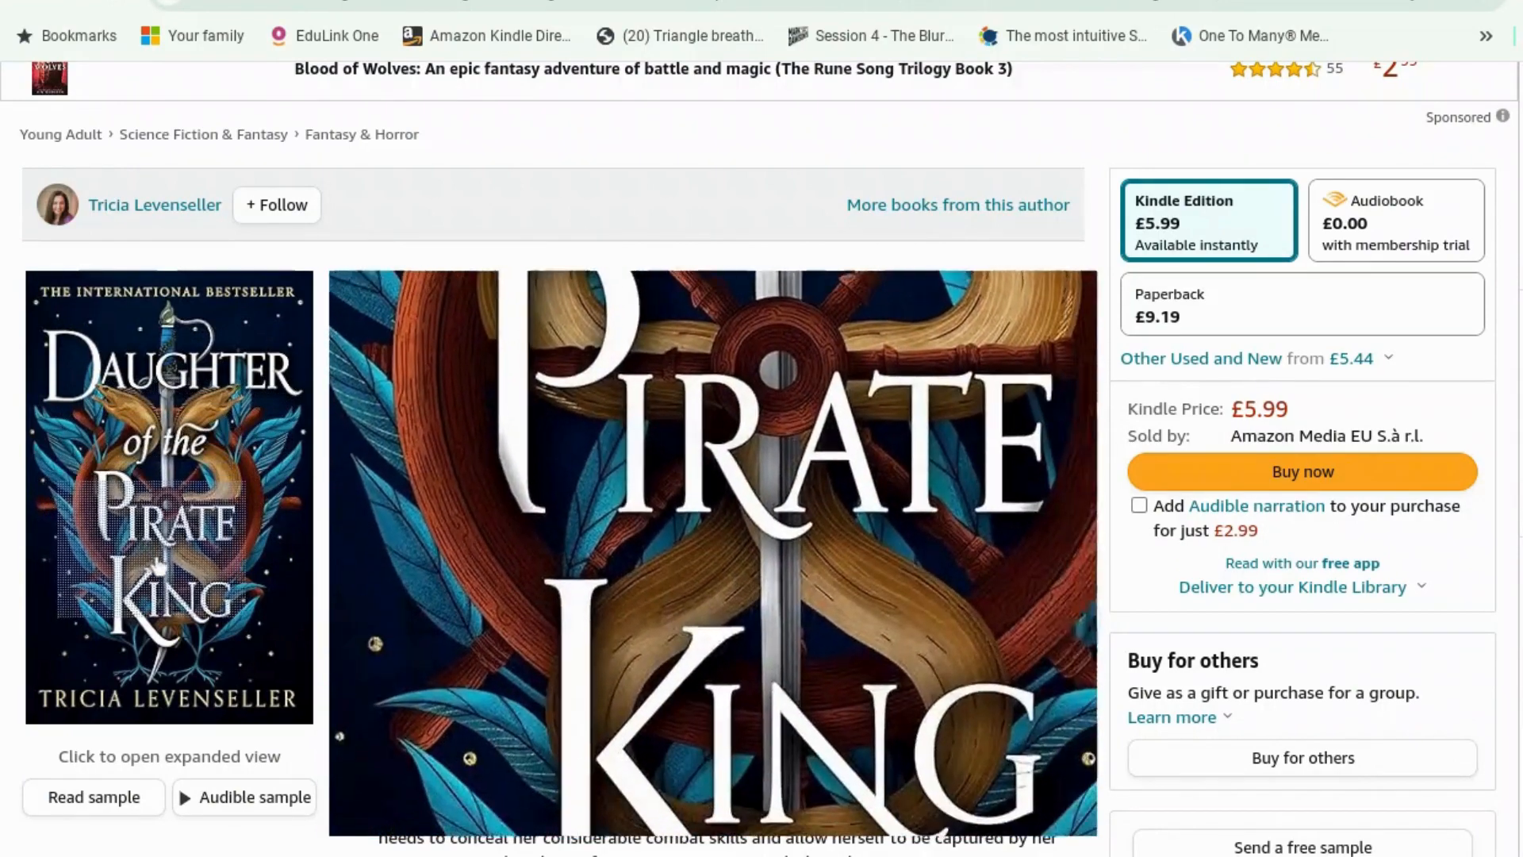
{"action": "scroll", "coordinate": [163, 571], "scroll_direction": "down", "scroll_amount": 1}
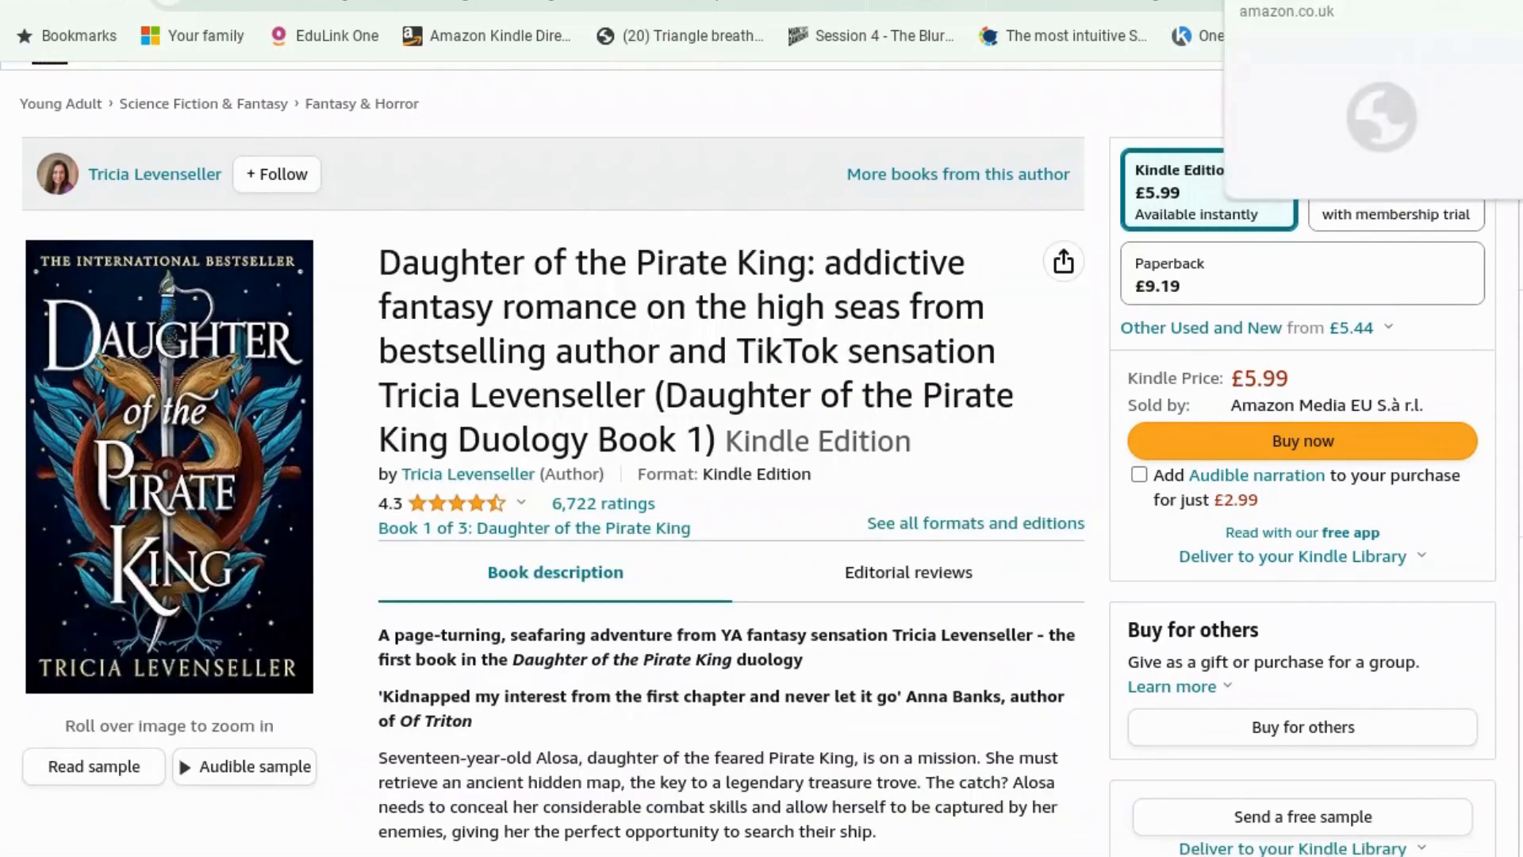
Step: Switch to the Canva eBook design and examine the Daughter of a Dark Kingdom cover drafts from page 3 to page 11
{"action": "left_click", "coordinate": [1111, 0]}
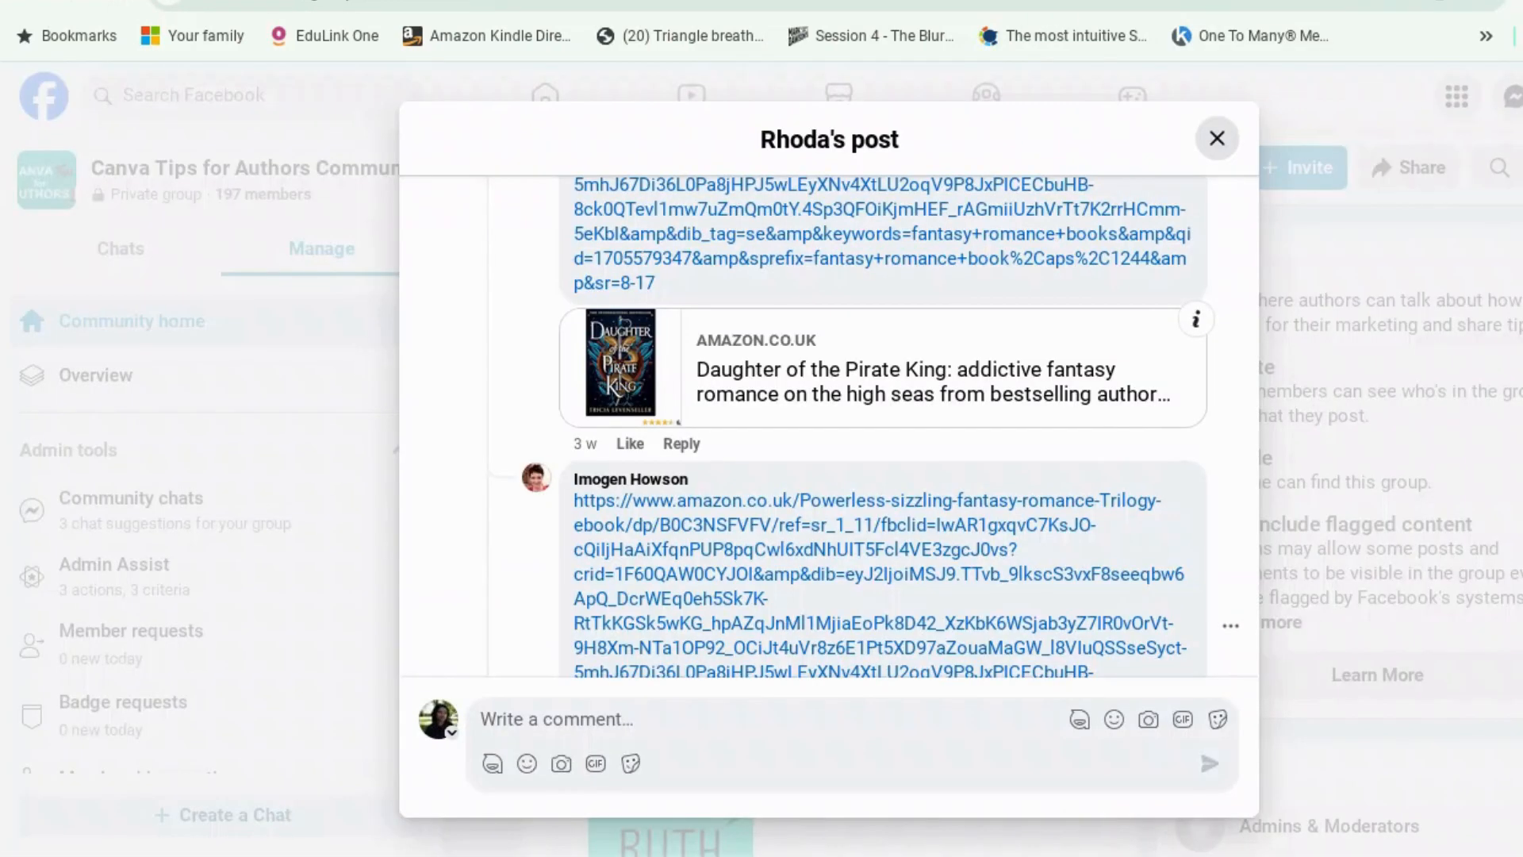
{"action": "left_click", "coordinate": [1055, 1]}
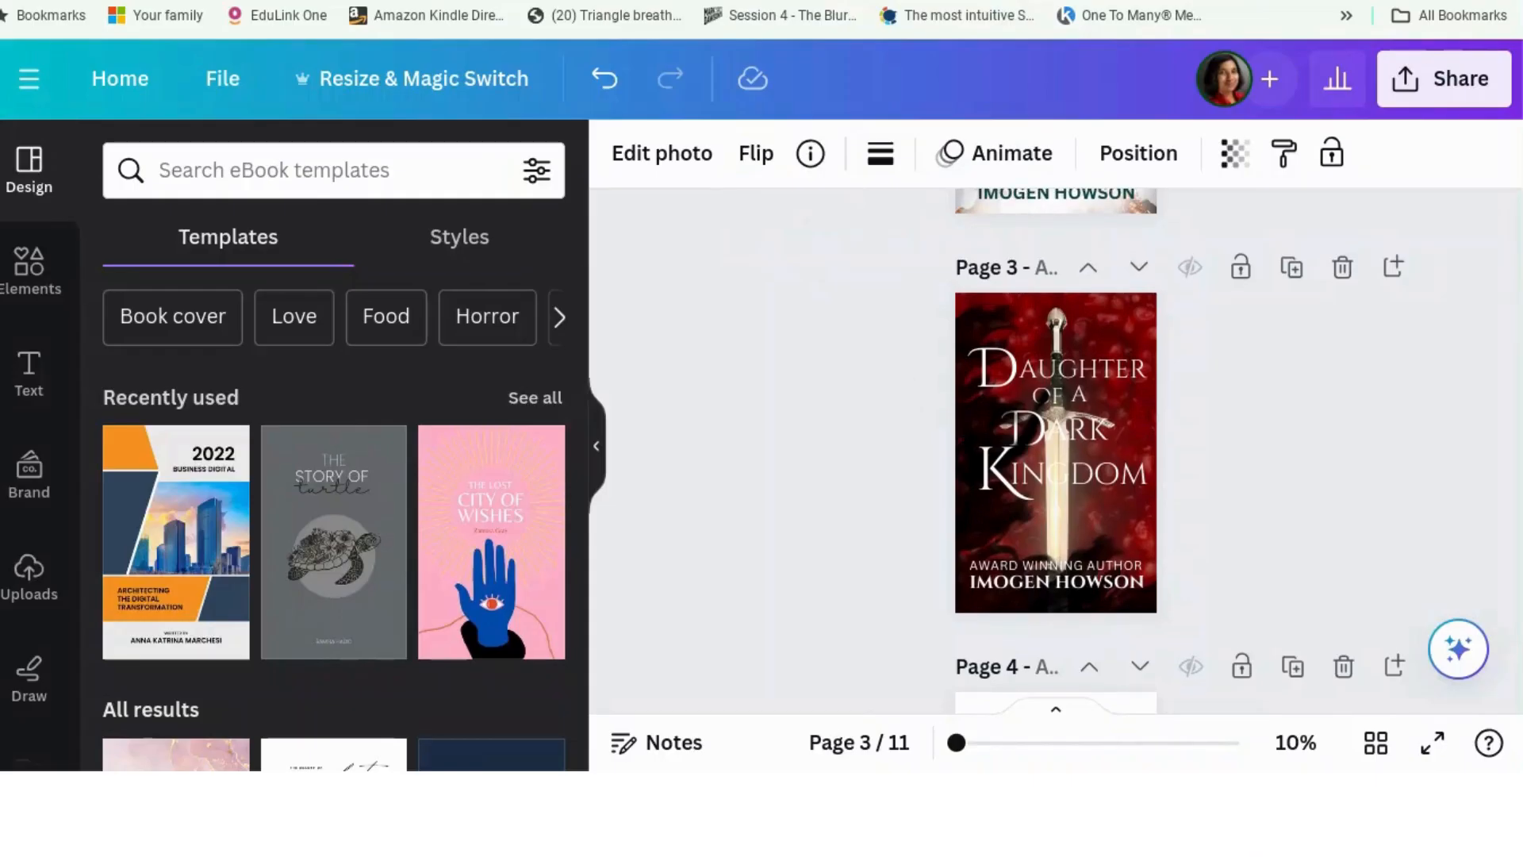
{"action": "scroll", "coordinate": [908, 377], "scroll_direction": "down", "scroll_amount": 1}
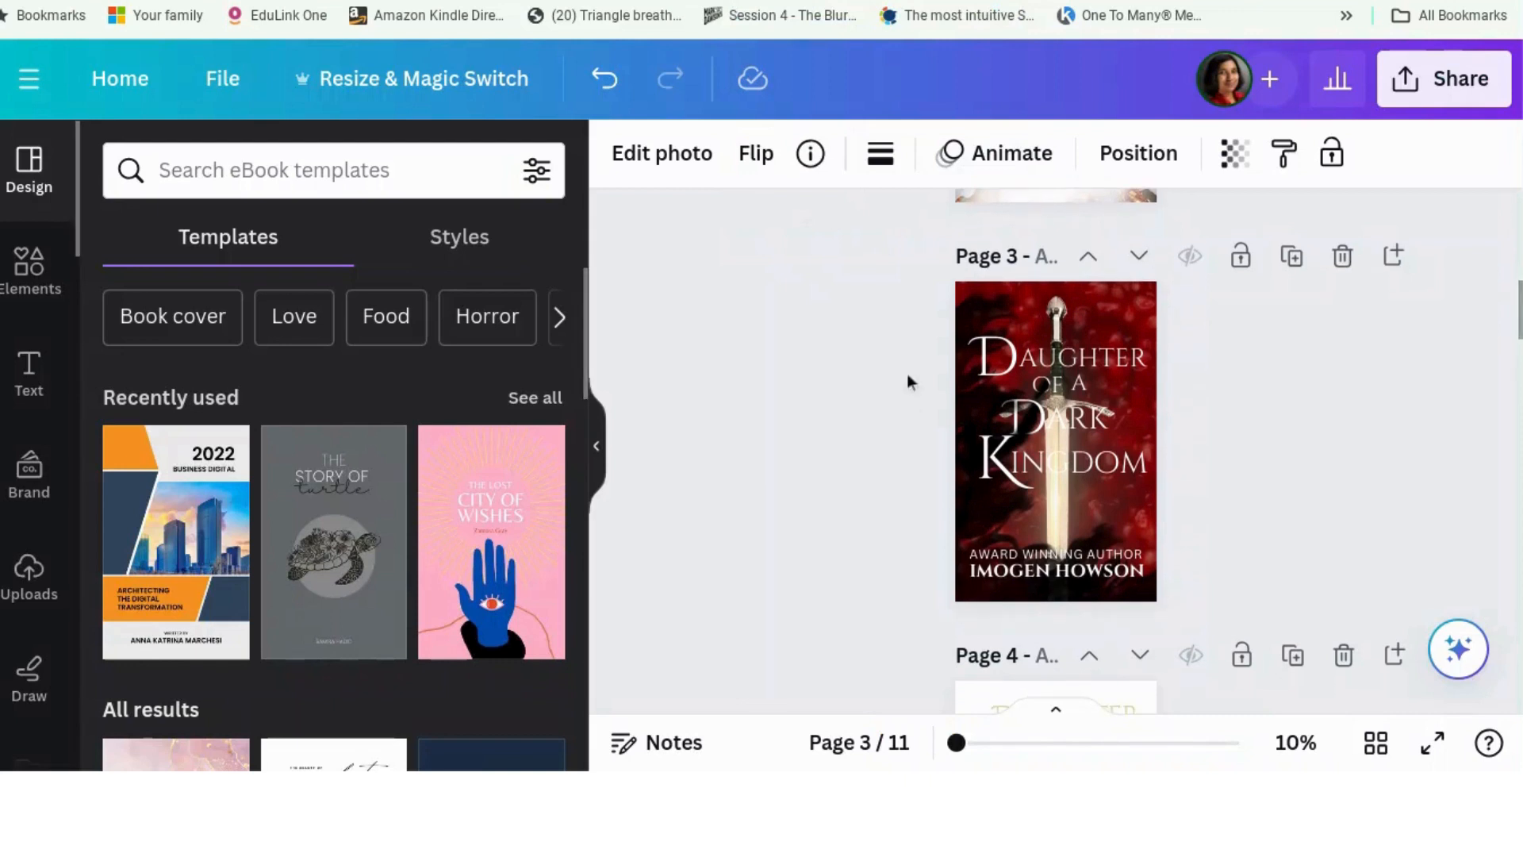
{"action": "scroll", "coordinate": [907, 375], "scroll_direction": "down", "scroll_amount": 2}
{"action": "scroll", "coordinate": [907, 375], "scroll_direction": "up", "scroll_amount": 1}
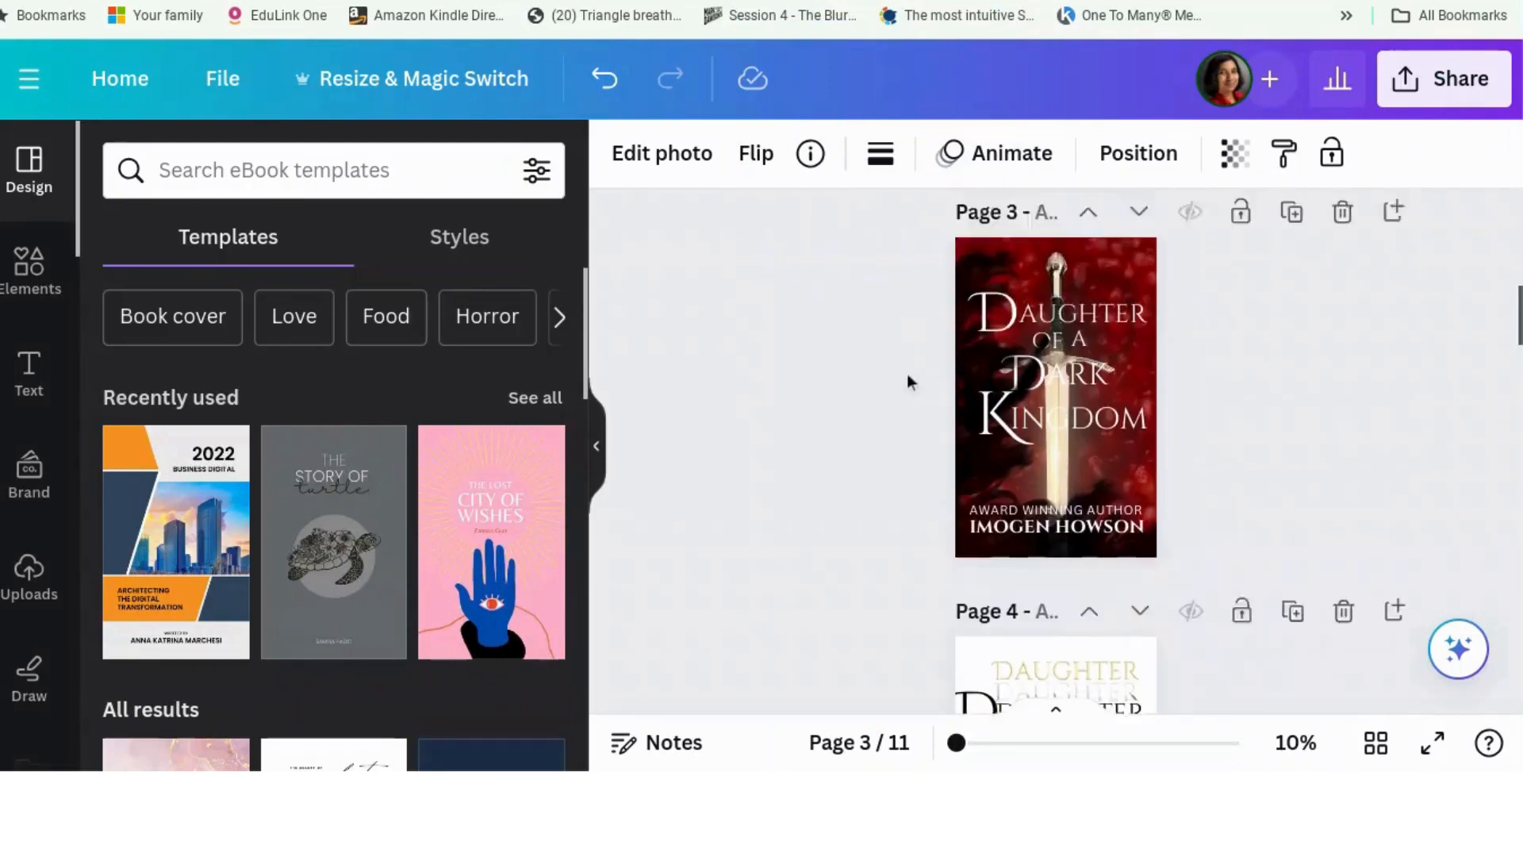
{"action": "scroll", "coordinate": [908, 375], "scroll_direction": "down", "scroll_amount": 3}
{"action": "scroll", "coordinate": [907, 382], "scroll_direction": "down", "scroll_amount": 5}
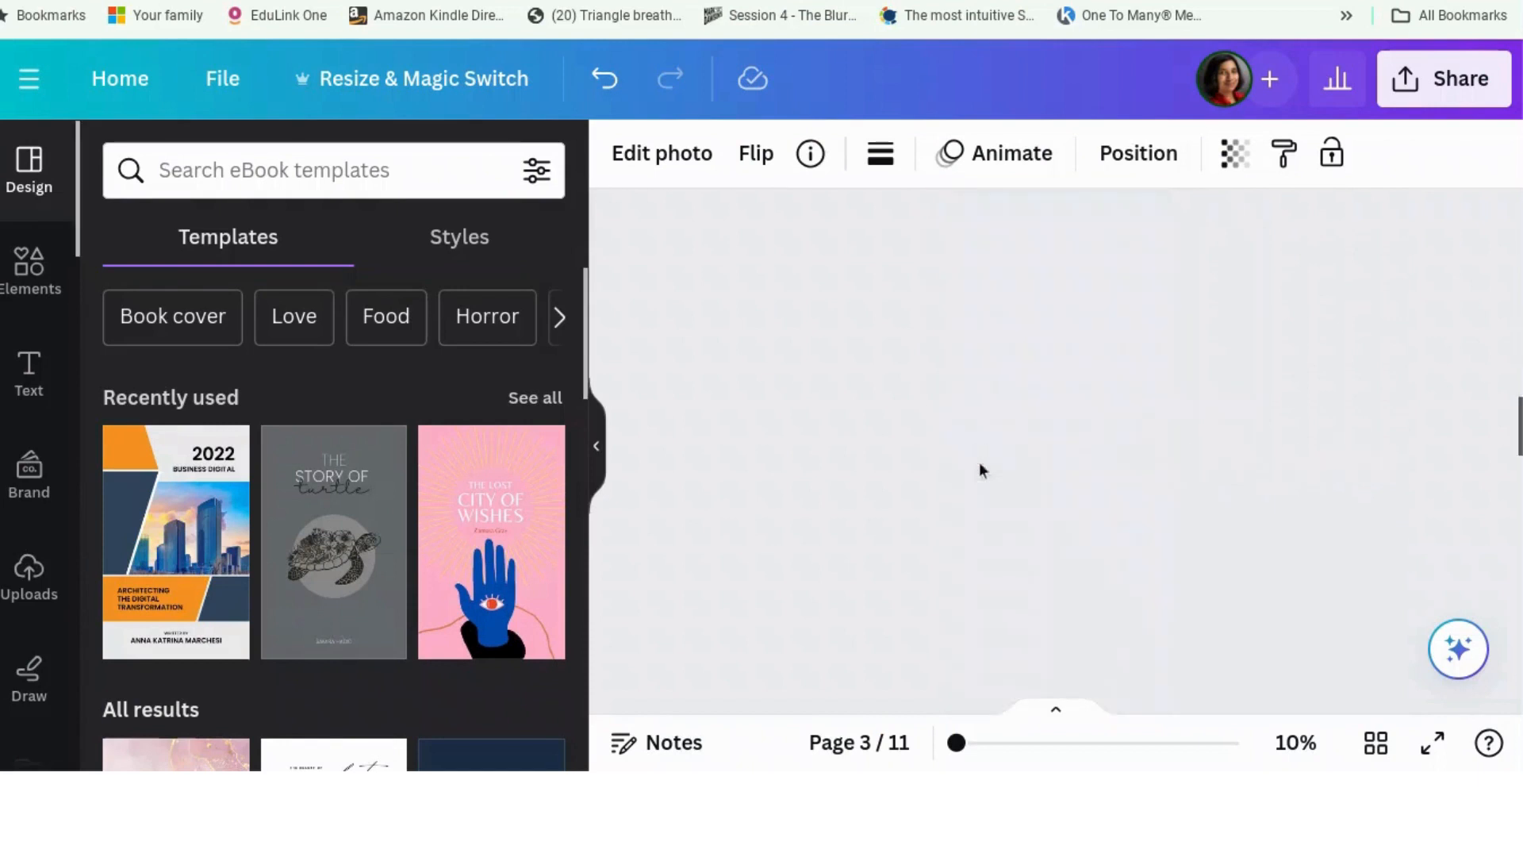
{"action": "scroll", "coordinate": [897, 429], "scroll_direction": "up", "scroll_amount": 3}
{"action": "scroll", "coordinate": [892, 433], "scroll_direction": "down", "scroll_amount": 6}
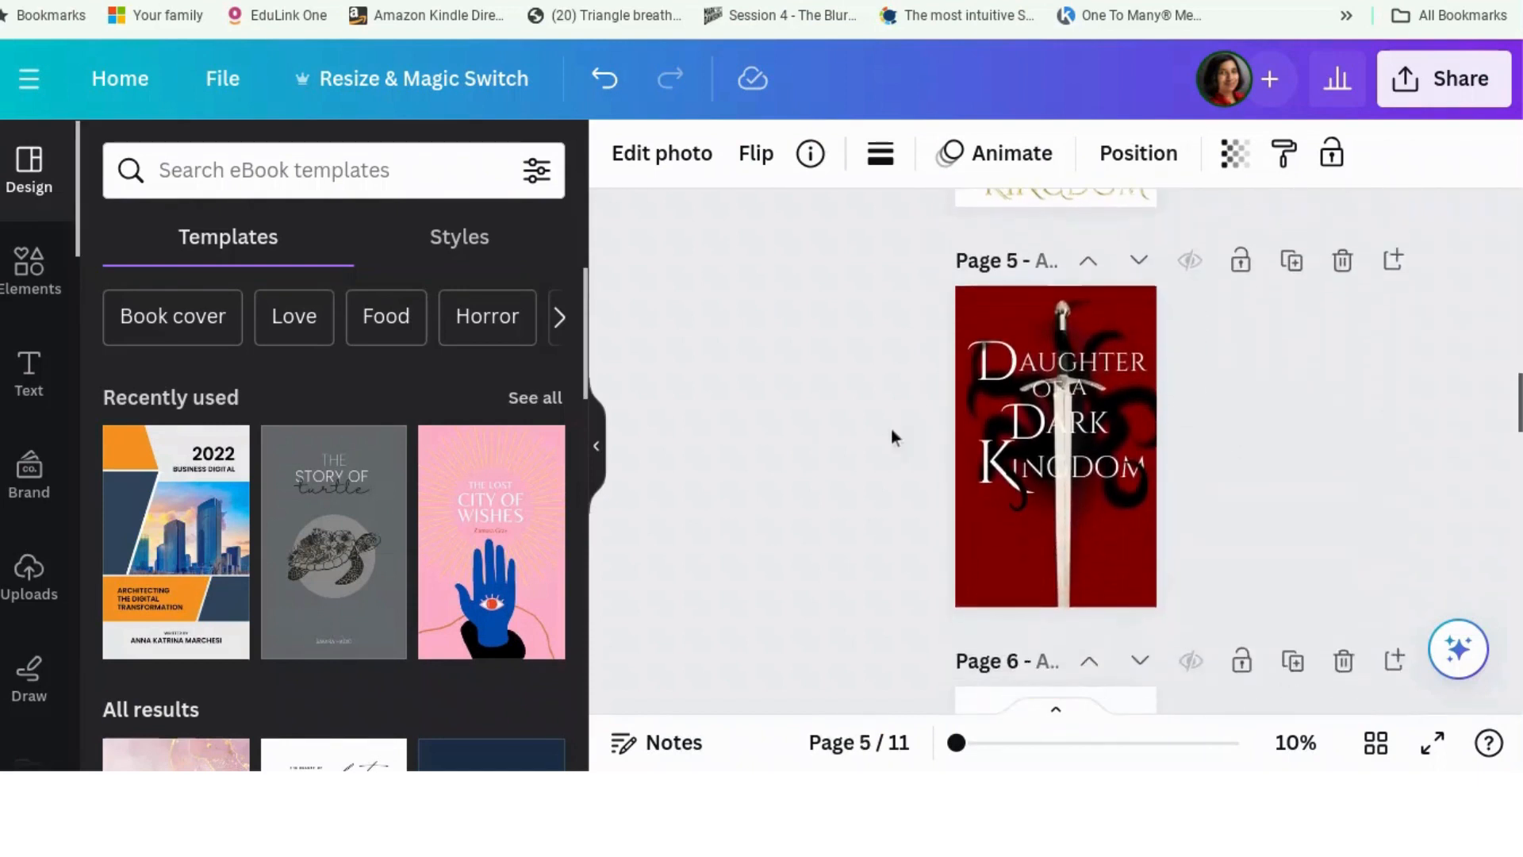
{"action": "scroll", "coordinate": [891, 432], "scroll_direction": "up", "scroll_amount": 1}
{"action": "scroll", "coordinate": [892, 429], "scroll_direction": "up", "scroll_amount": 1}
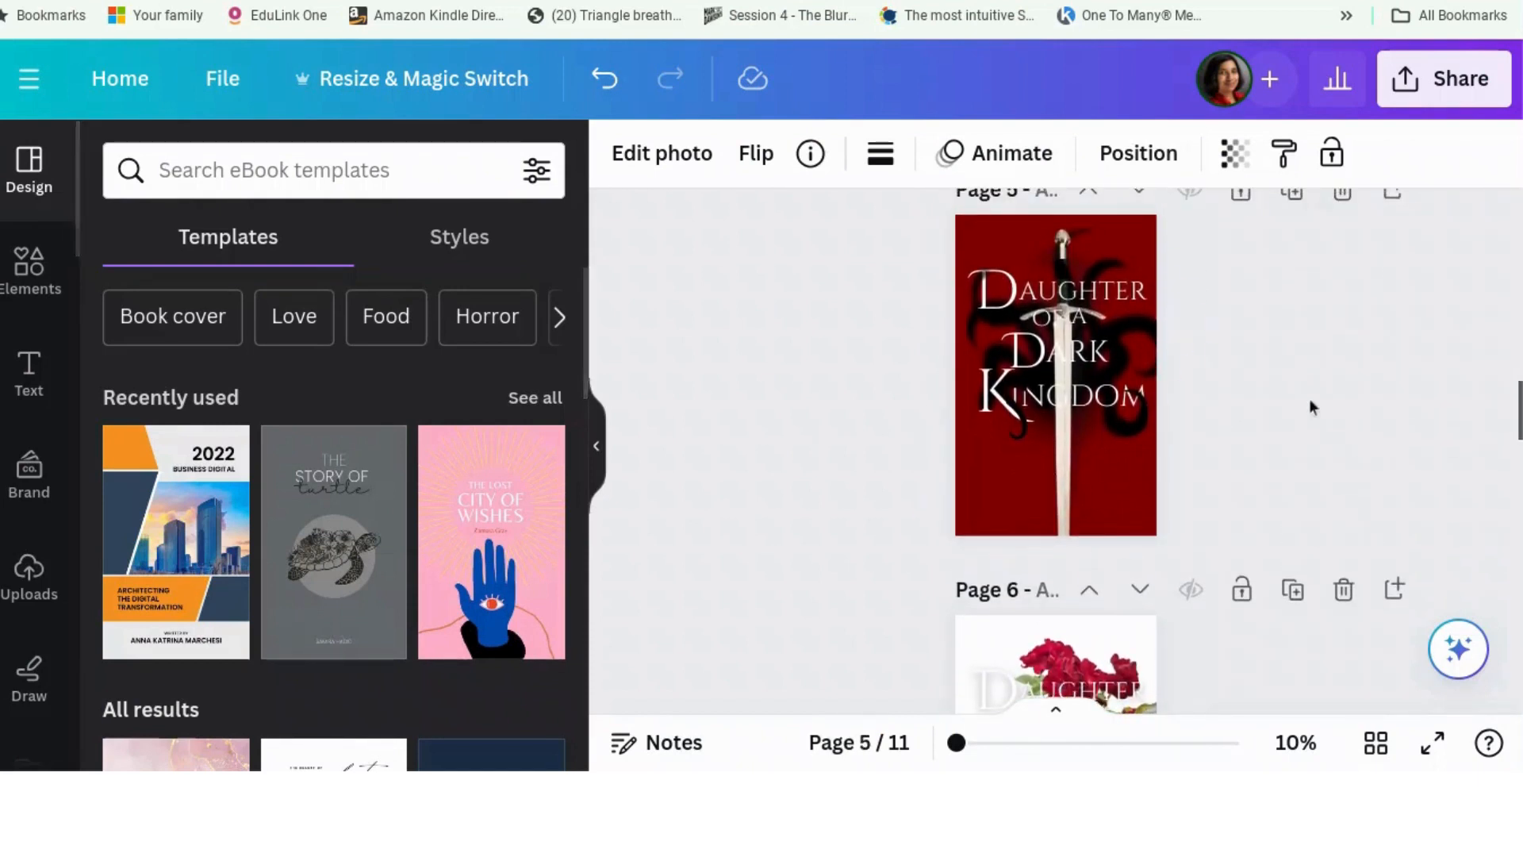
{"action": "scroll", "coordinate": [875, 427], "scroll_direction": "down", "scroll_amount": 5}
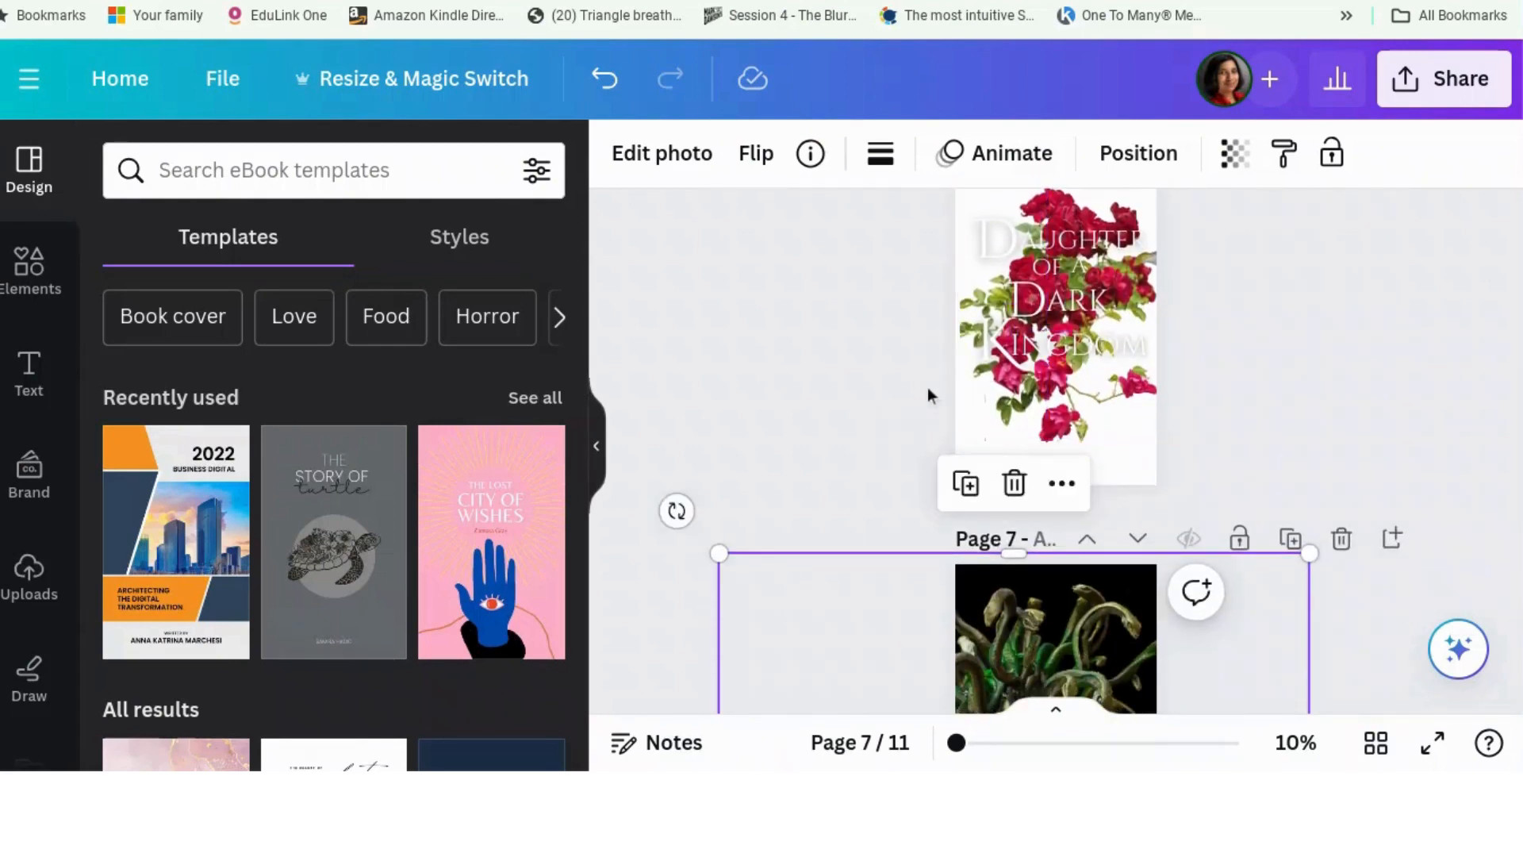
{"action": "scroll", "coordinate": [928, 396], "scroll_direction": "down", "scroll_amount": 3}
{"action": "scroll", "coordinate": [930, 402], "scroll_direction": "down", "scroll_amount": 5}
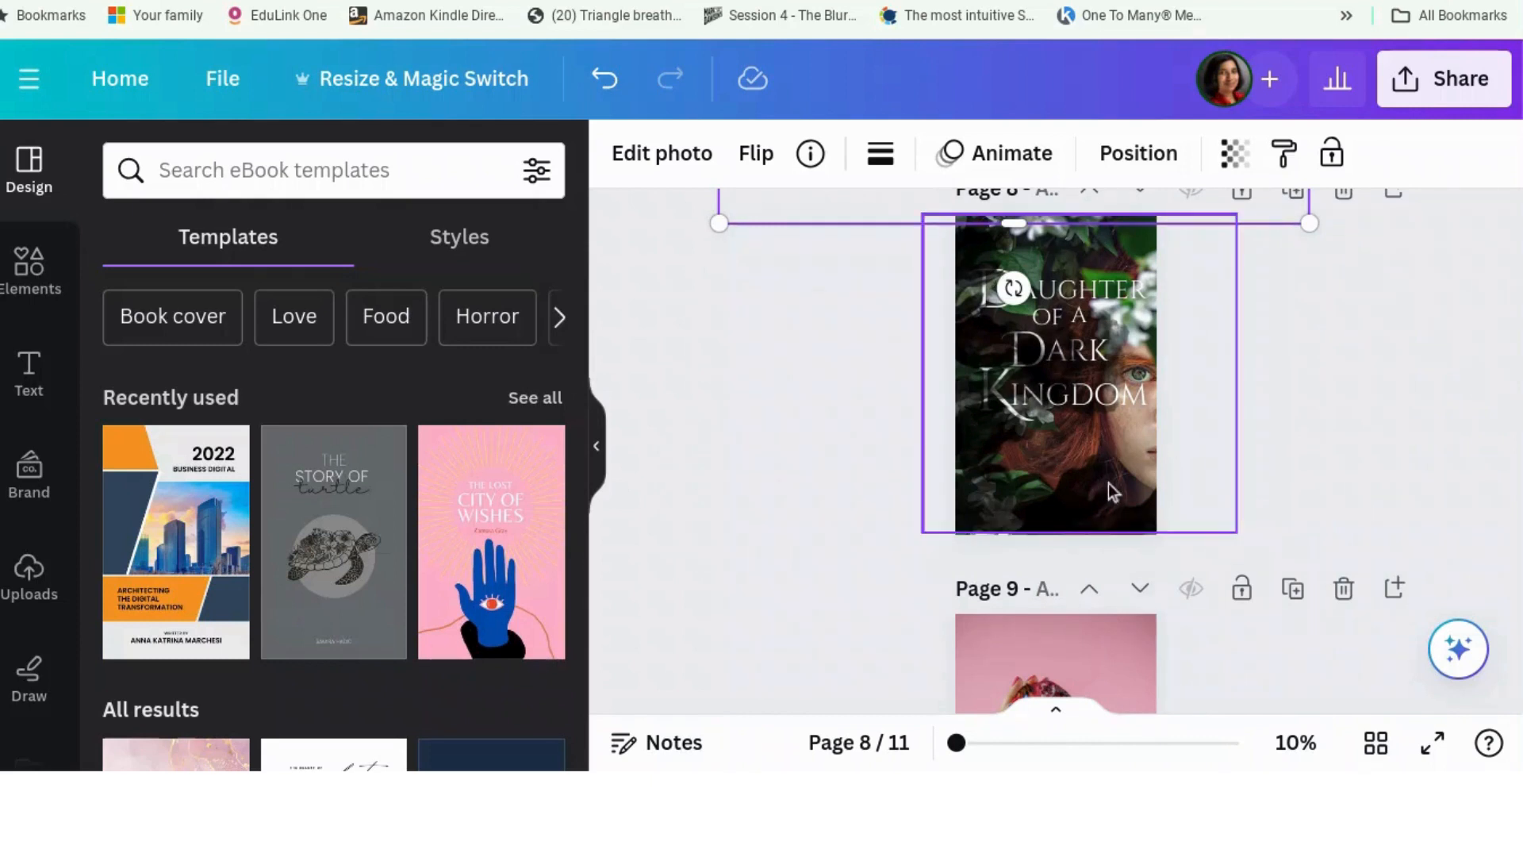
{"action": "scroll", "coordinate": [1130, 490], "scroll_direction": "down", "scroll_amount": 3}
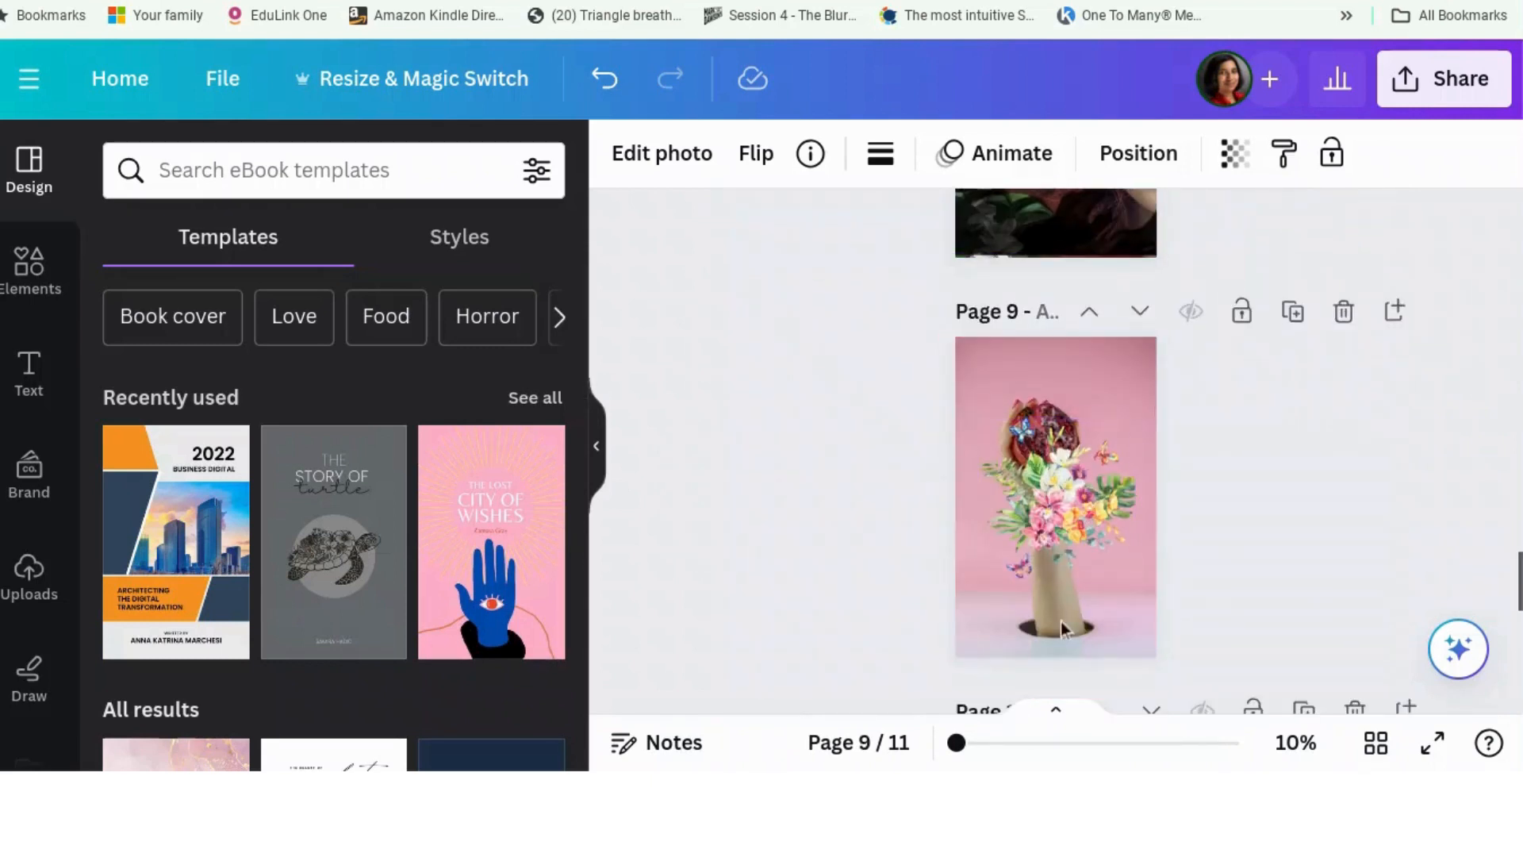
{"action": "scroll", "coordinate": [892, 499], "scroll_direction": "down", "scroll_amount": 9}
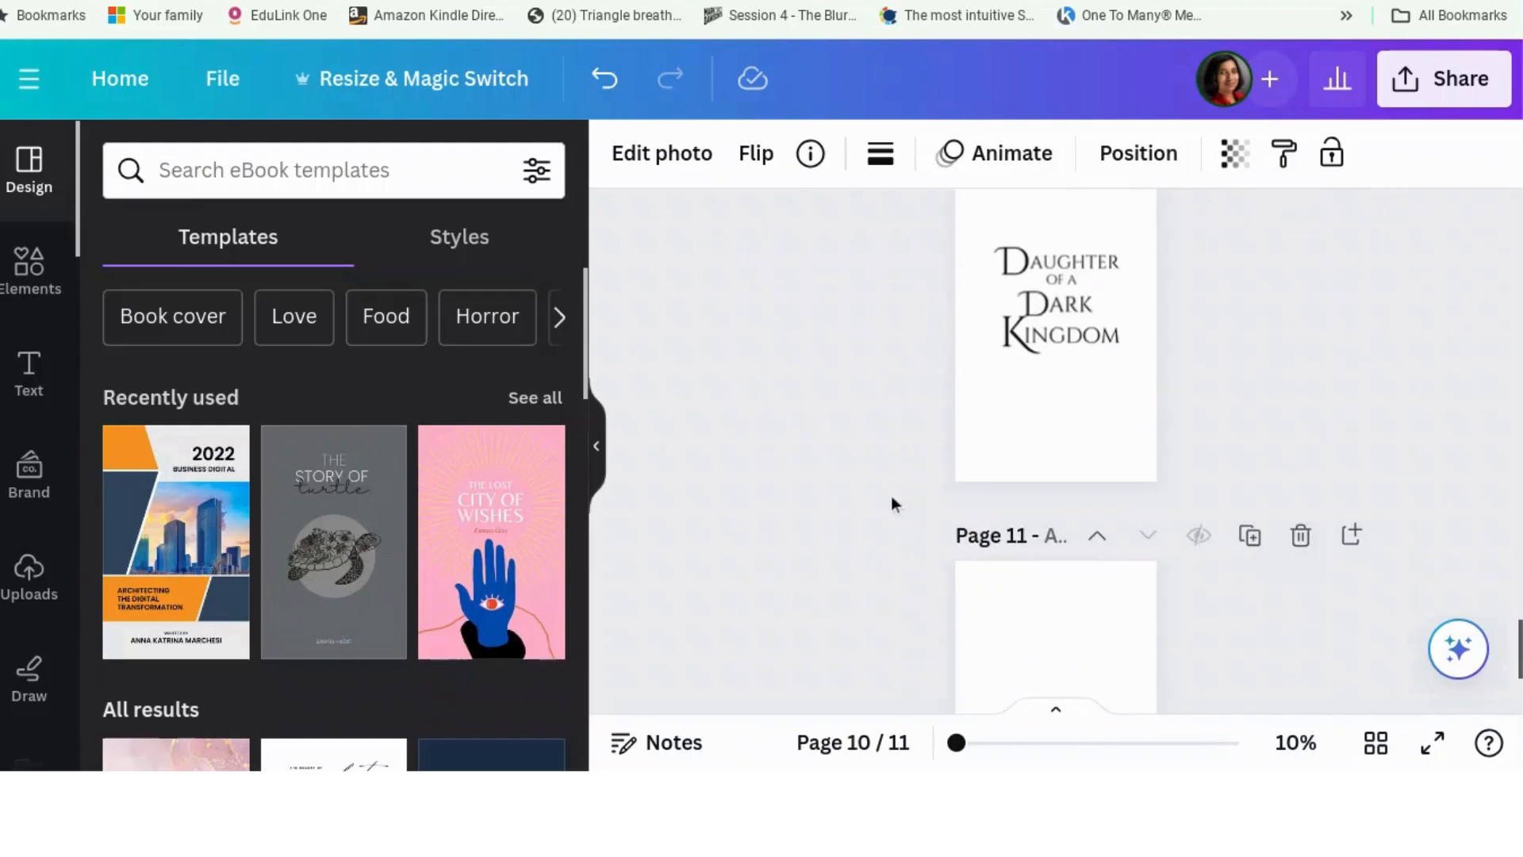
{"action": "scroll", "coordinate": [892, 504], "scroll_direction": "up", "scroll_amount": 20}
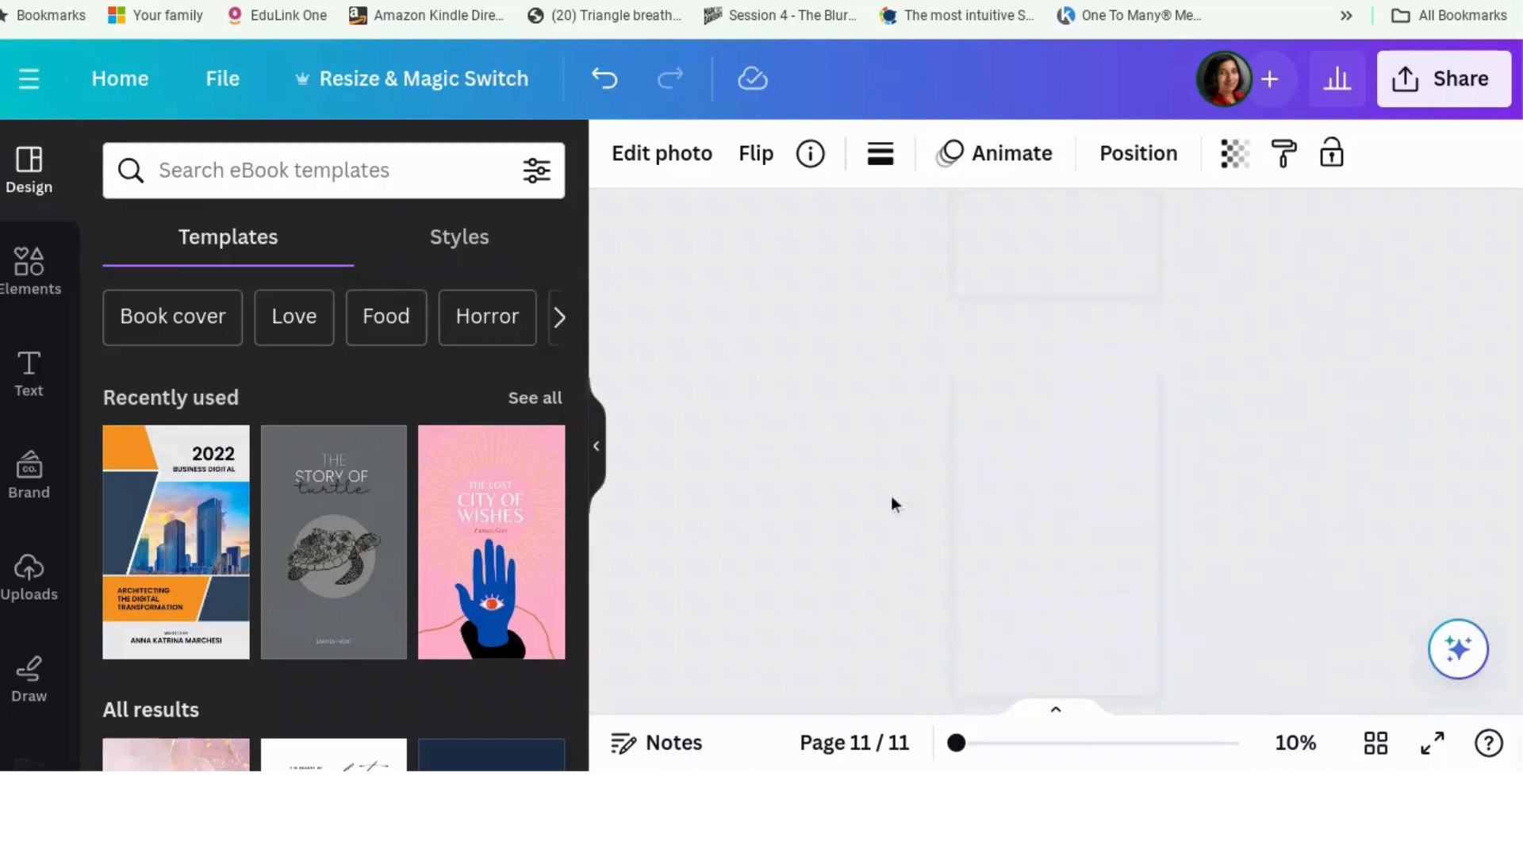
{"action": "scroll", "coordinate": [1087, 562], "scroll_direction": "up", "scroll_amount": 15}
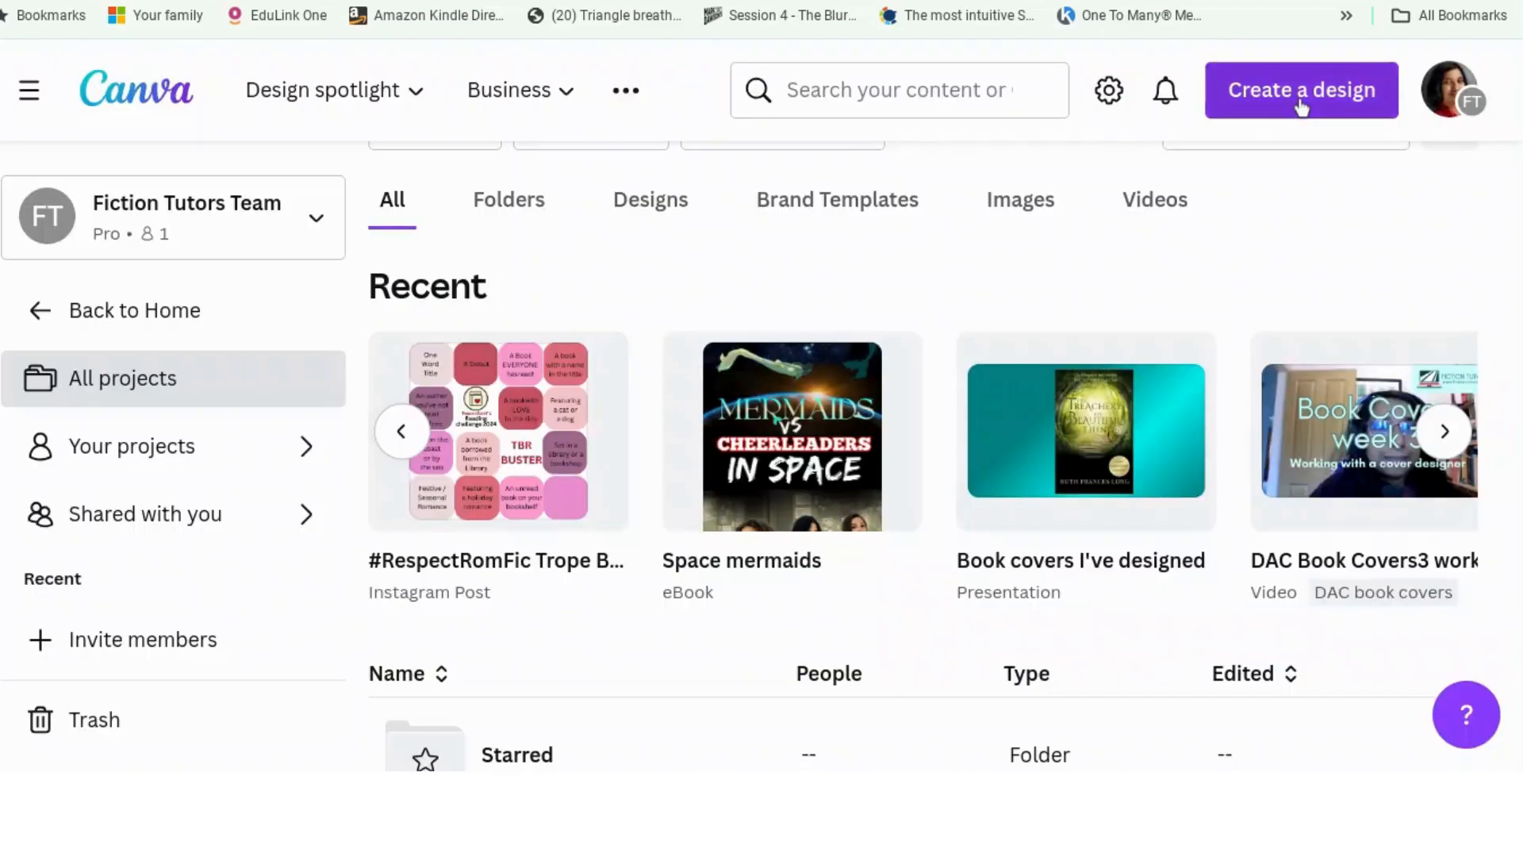
Step: Create a new blank portrait design with a custom size
{"action": "left_click", "coordinate": [1296, 101]}
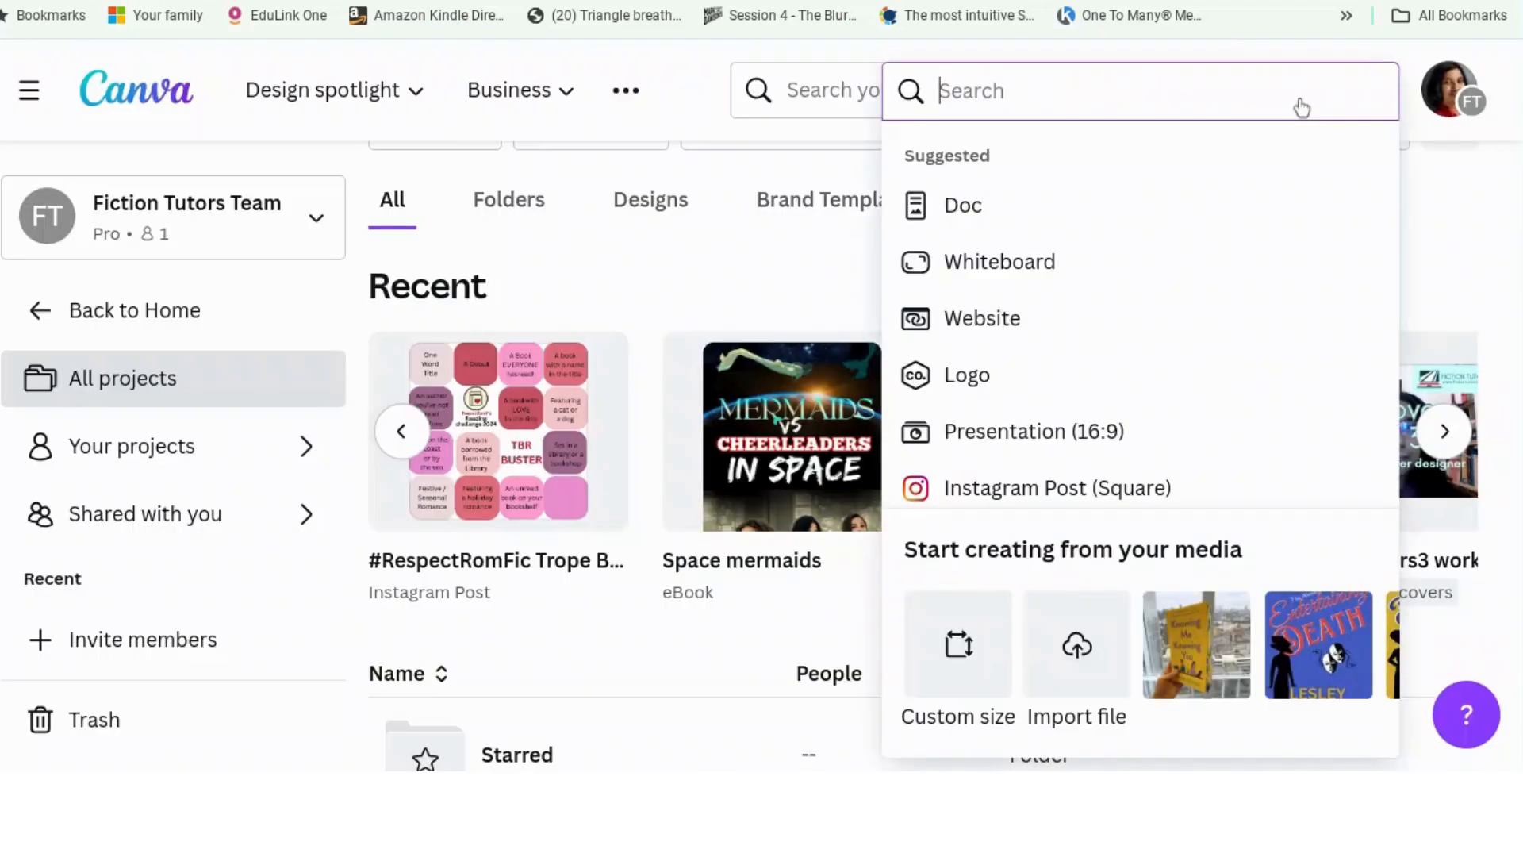
{"action": "left_click", "coordinate": [958, 644]}
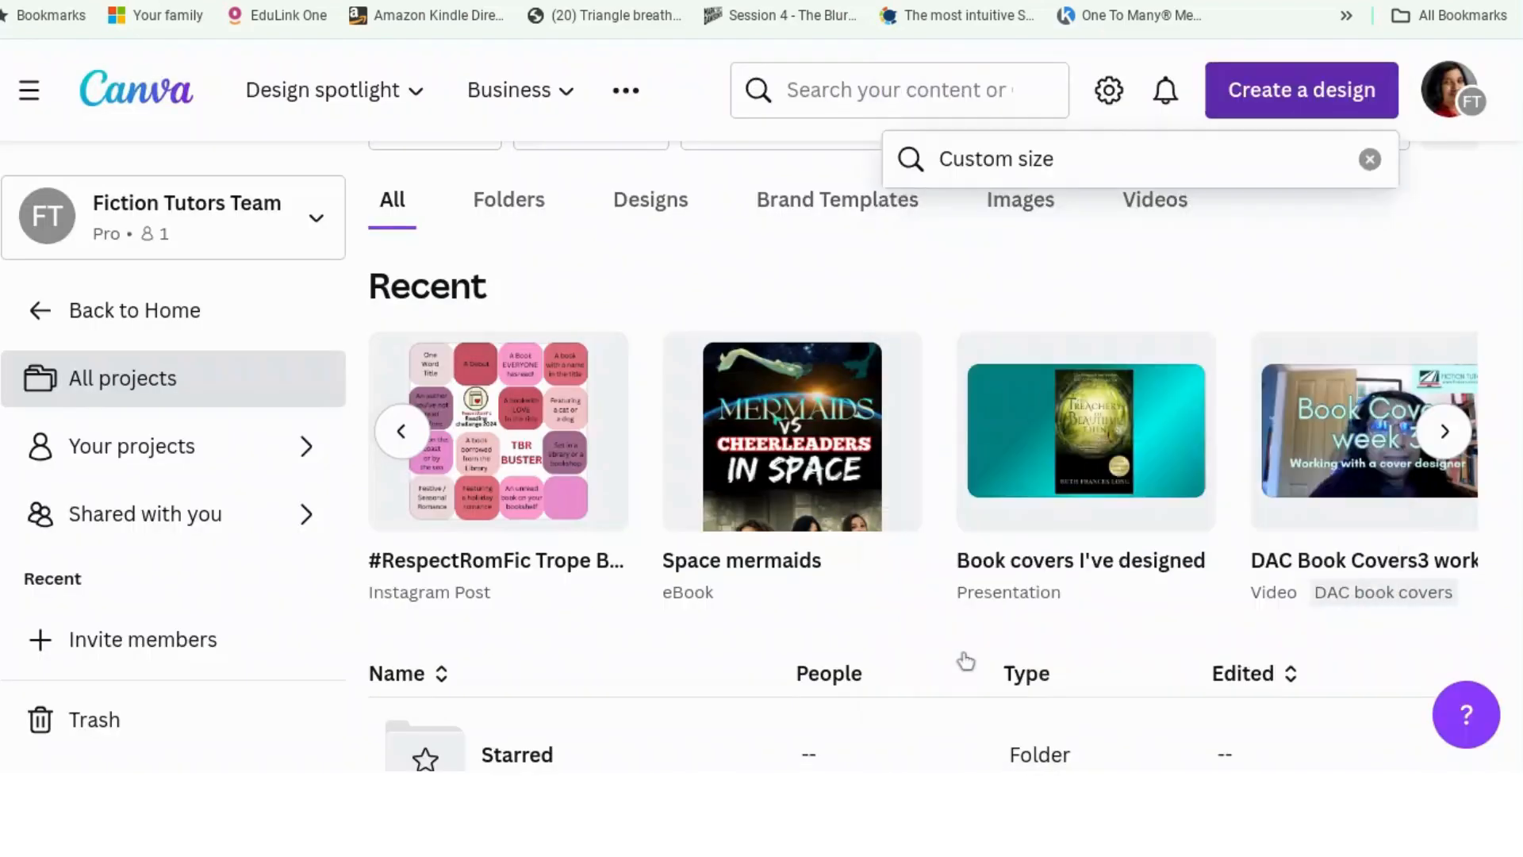
{"action": "left_click", "coordinate": [1098, 483]}
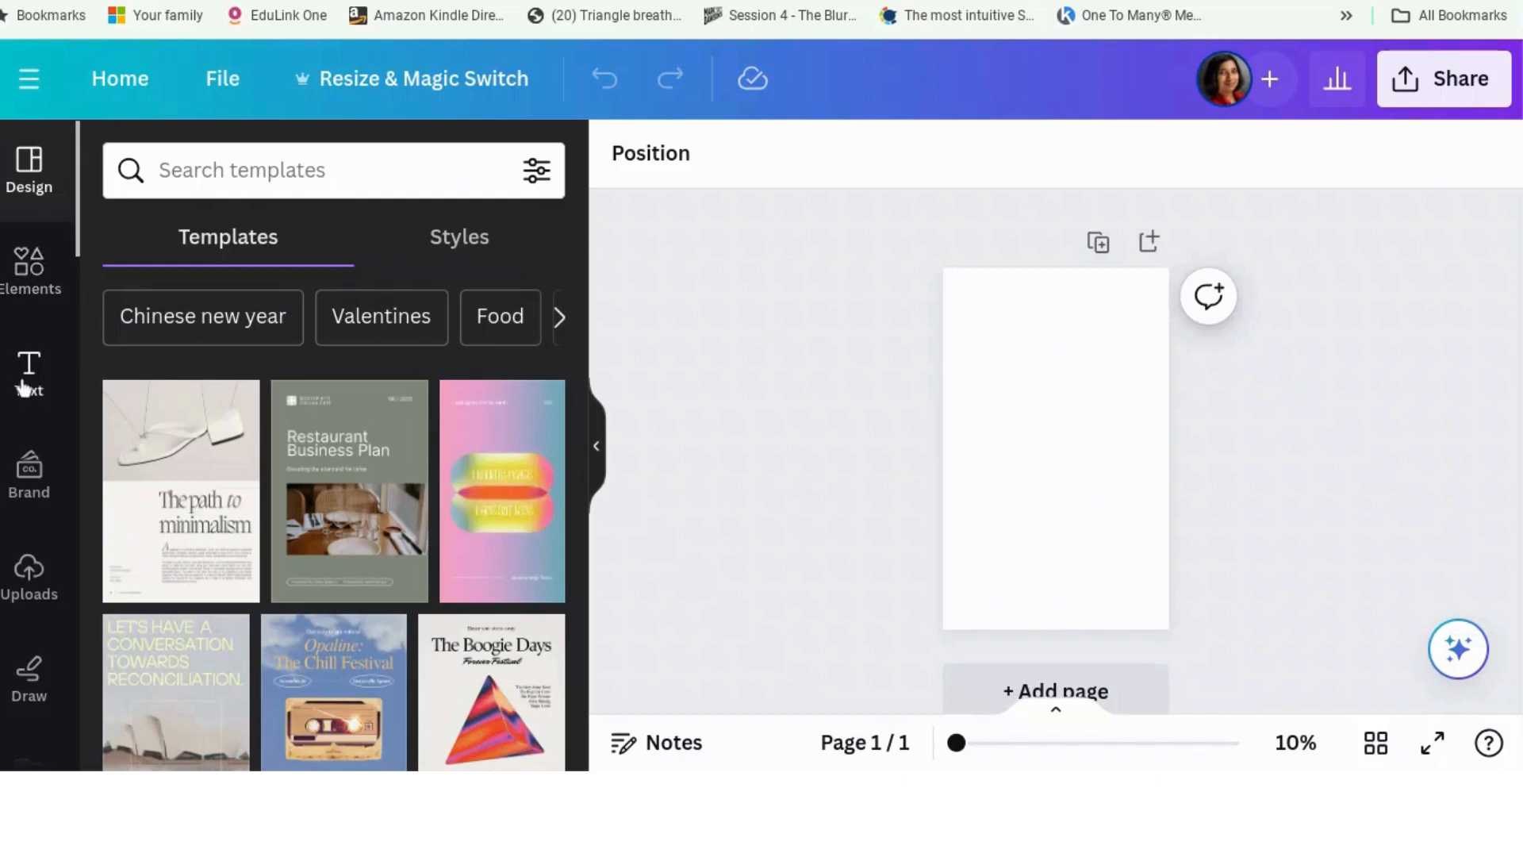
Step: Add a heading to the blank page and replace its text with "aughter"
{"action": "left_click", "coordinate": [26, 387]}
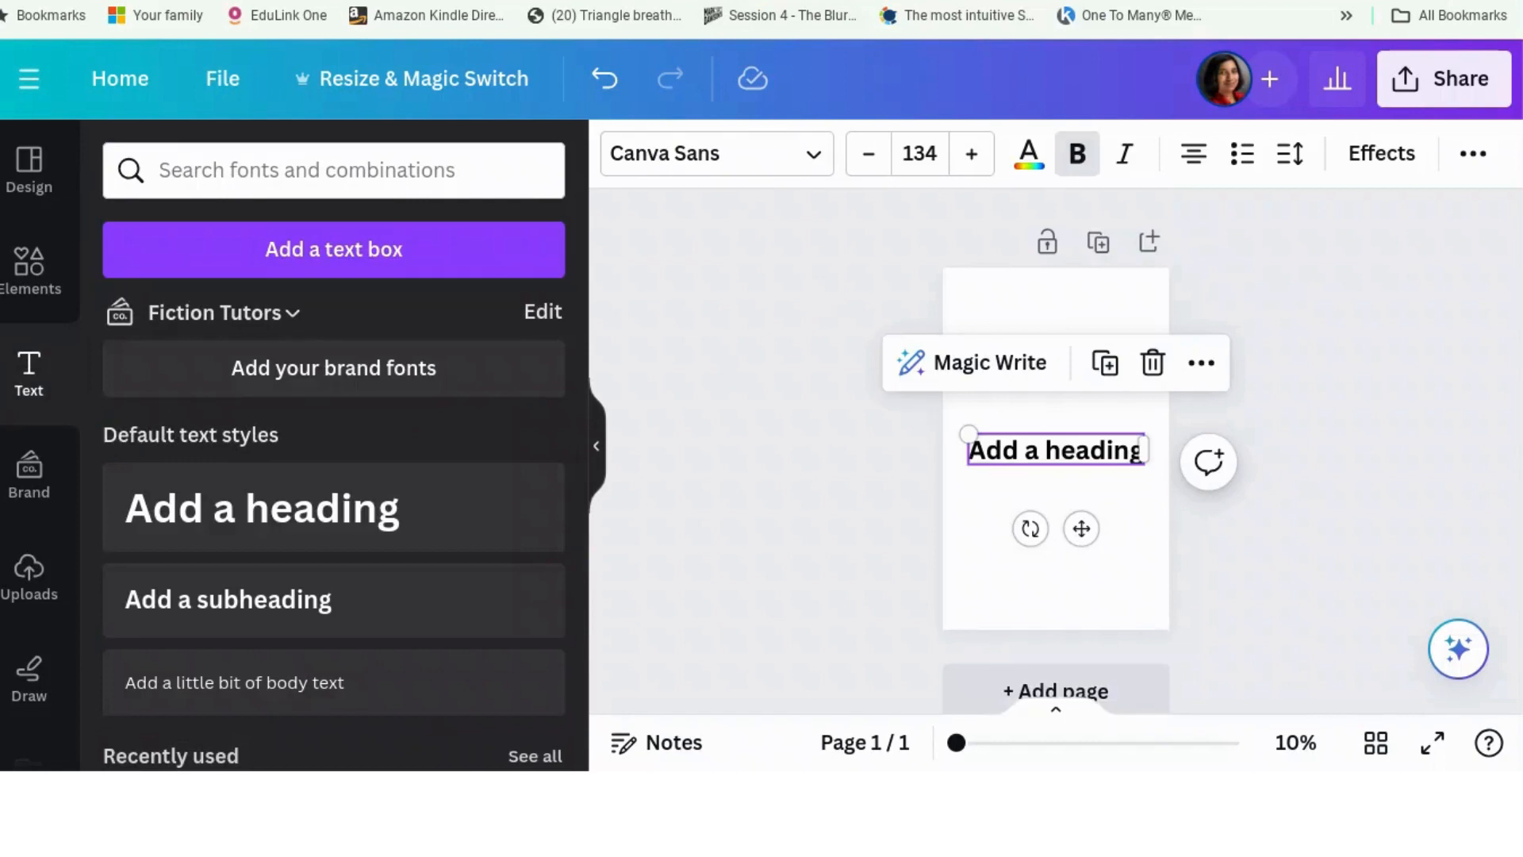
{"action": "double_click", "coordinate": [1052, 456]}
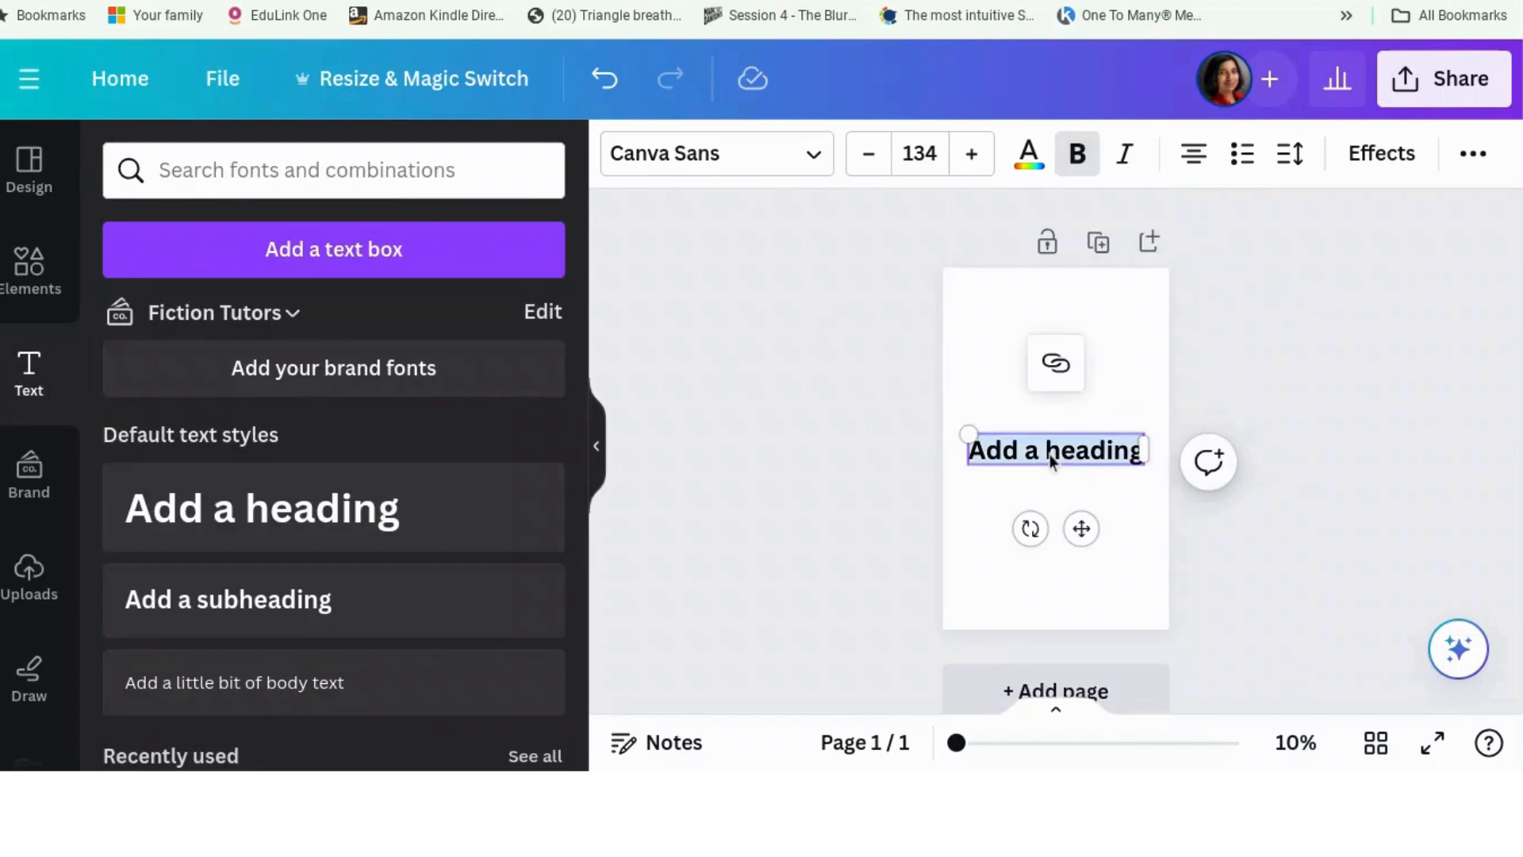
{"action": "type", "text": "aughter"}
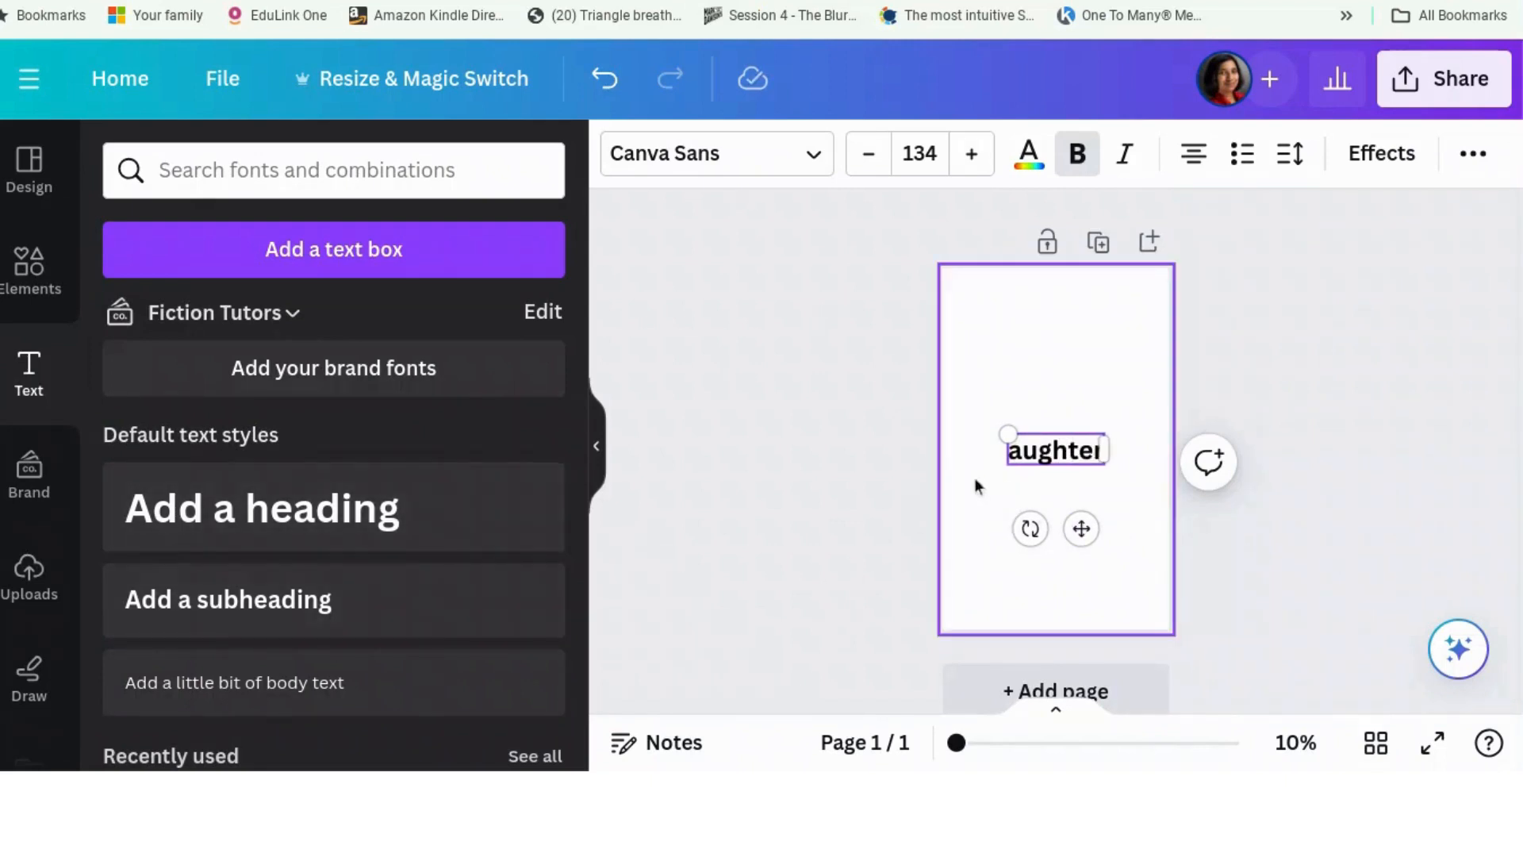
{"action": "left_click", "coordinate": [897, 502]}
Step: Add a second heading reading "D" and place it near the page's upper left, with "aughter" moved up to its right
{"action": "key", "text": "ctrl+z"}
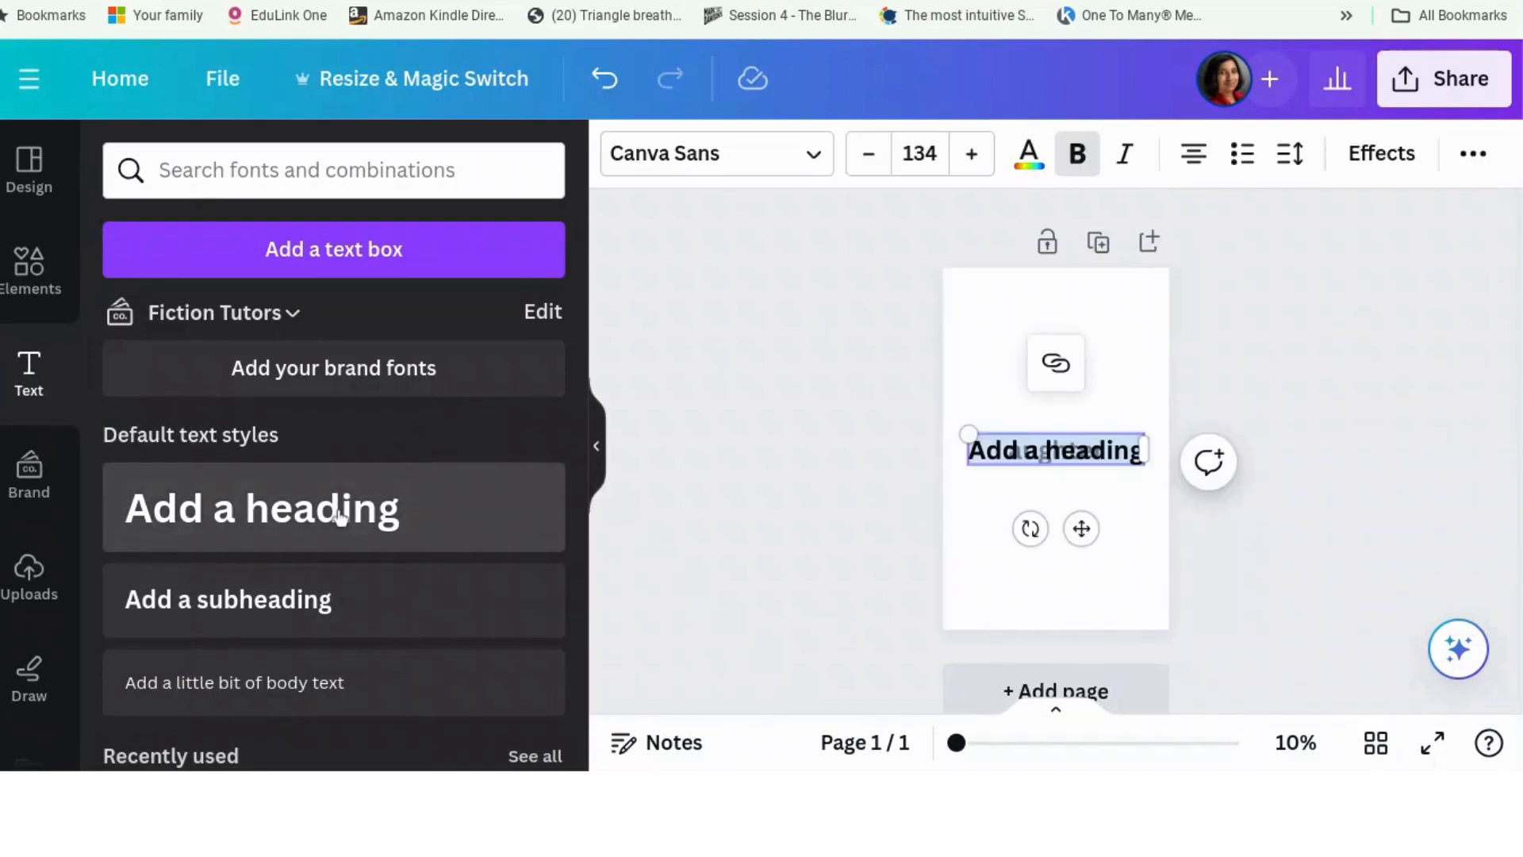
{"action": "type", "text": "D"}
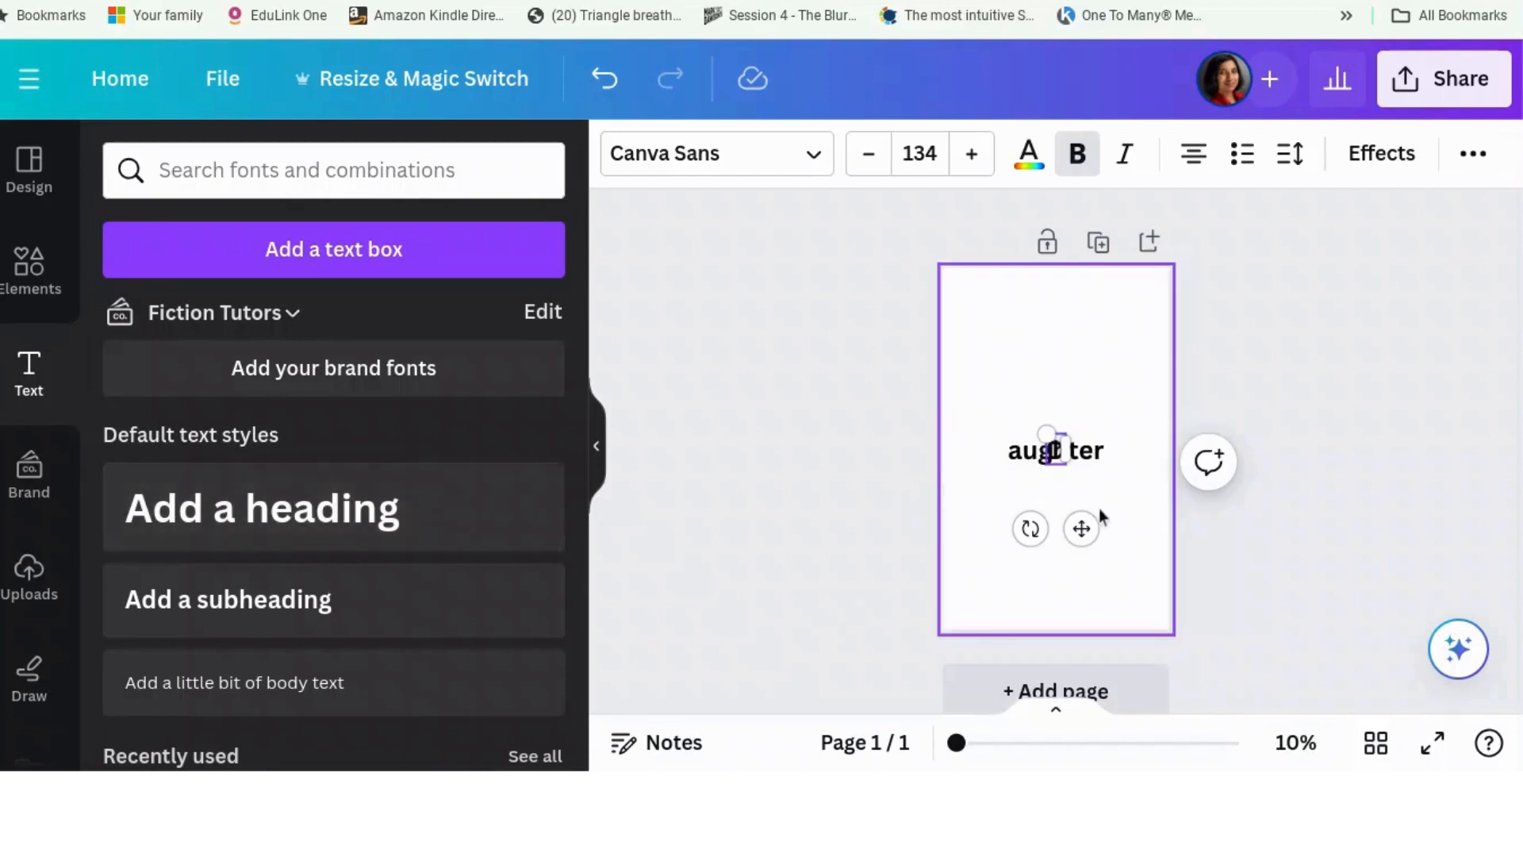
{"action": "left_click_drag", "start_coordinate": [1081, 527], "coordinate": [1075, 361]}
{"action": "left_click", "coordinate": [1065, 465]}
{"action": "left_click", "coordinate": [1057, 473]}
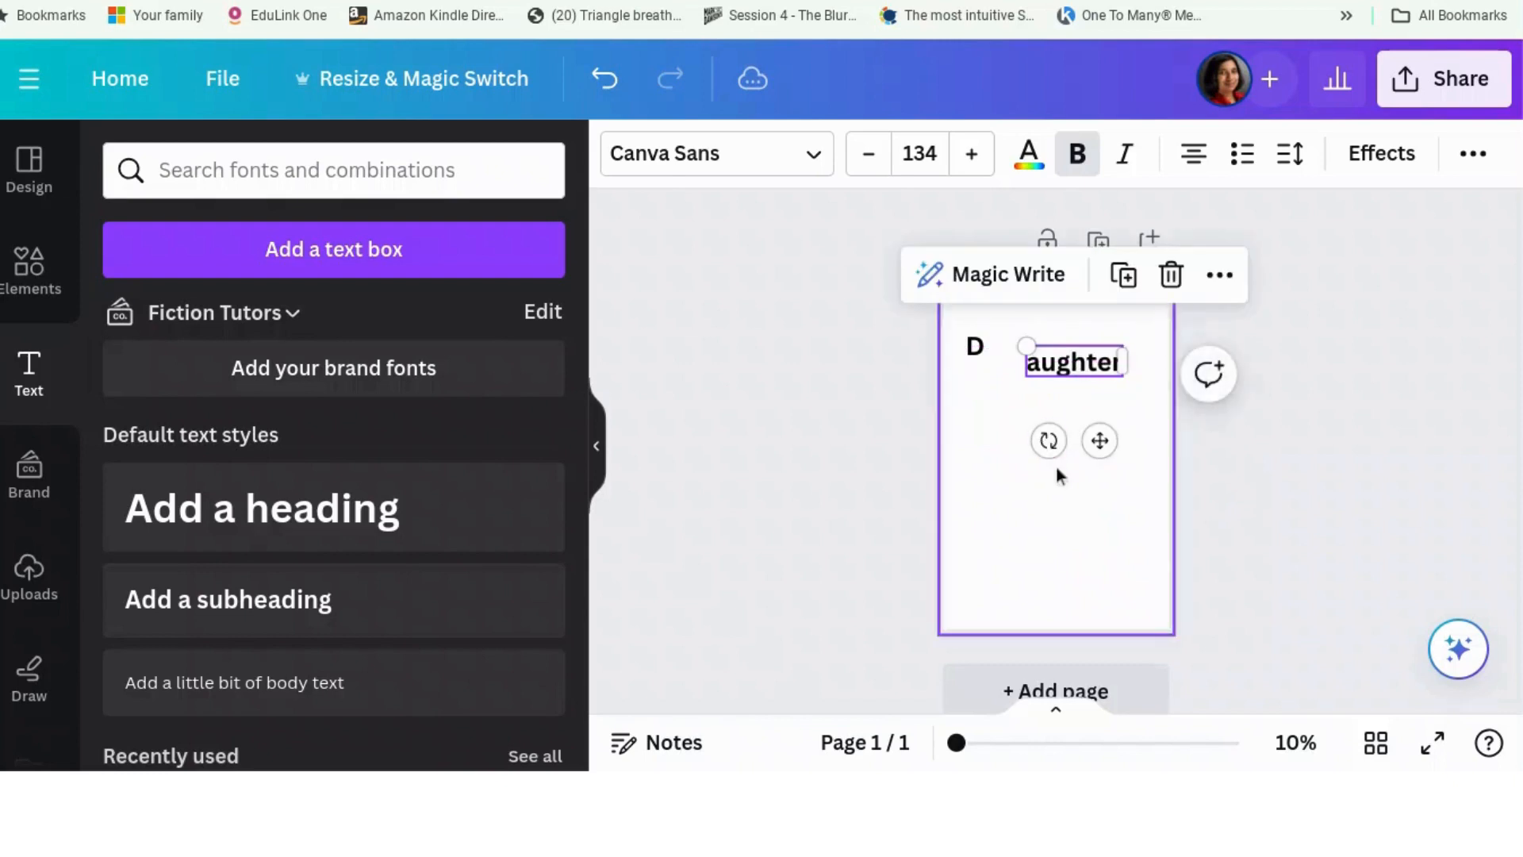
Step: Add a heading reading "of a" and place it just below "aughter"
{"action": "left_click", "coordinate": [373, 514]}
{"action": "type", "text": "of a"}
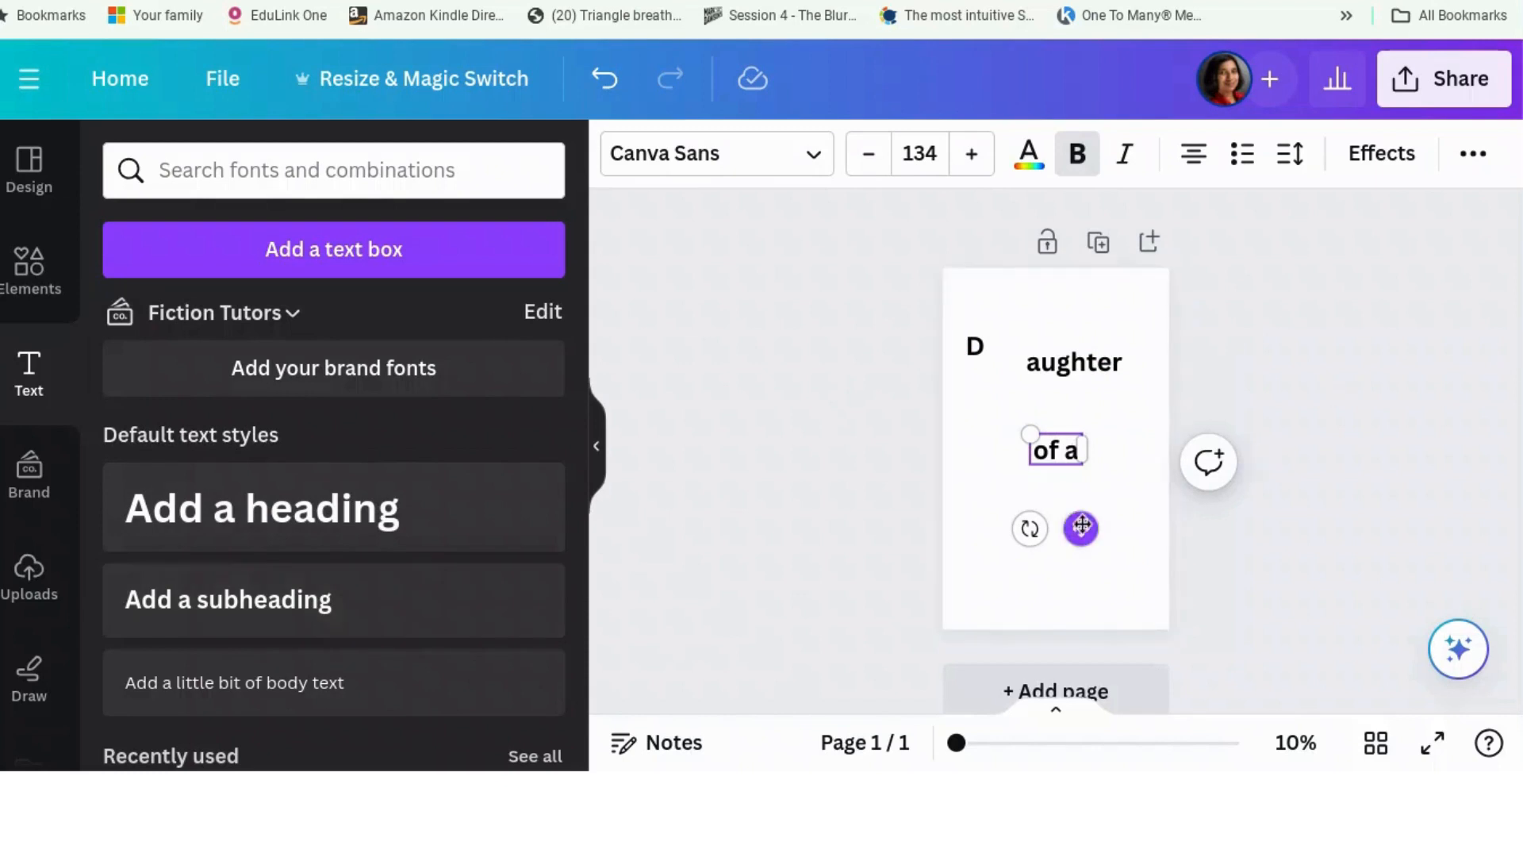
{"action": "left_click_drag", "start_coordinate": [1079, 527], "coordinate": [1087, 495]}
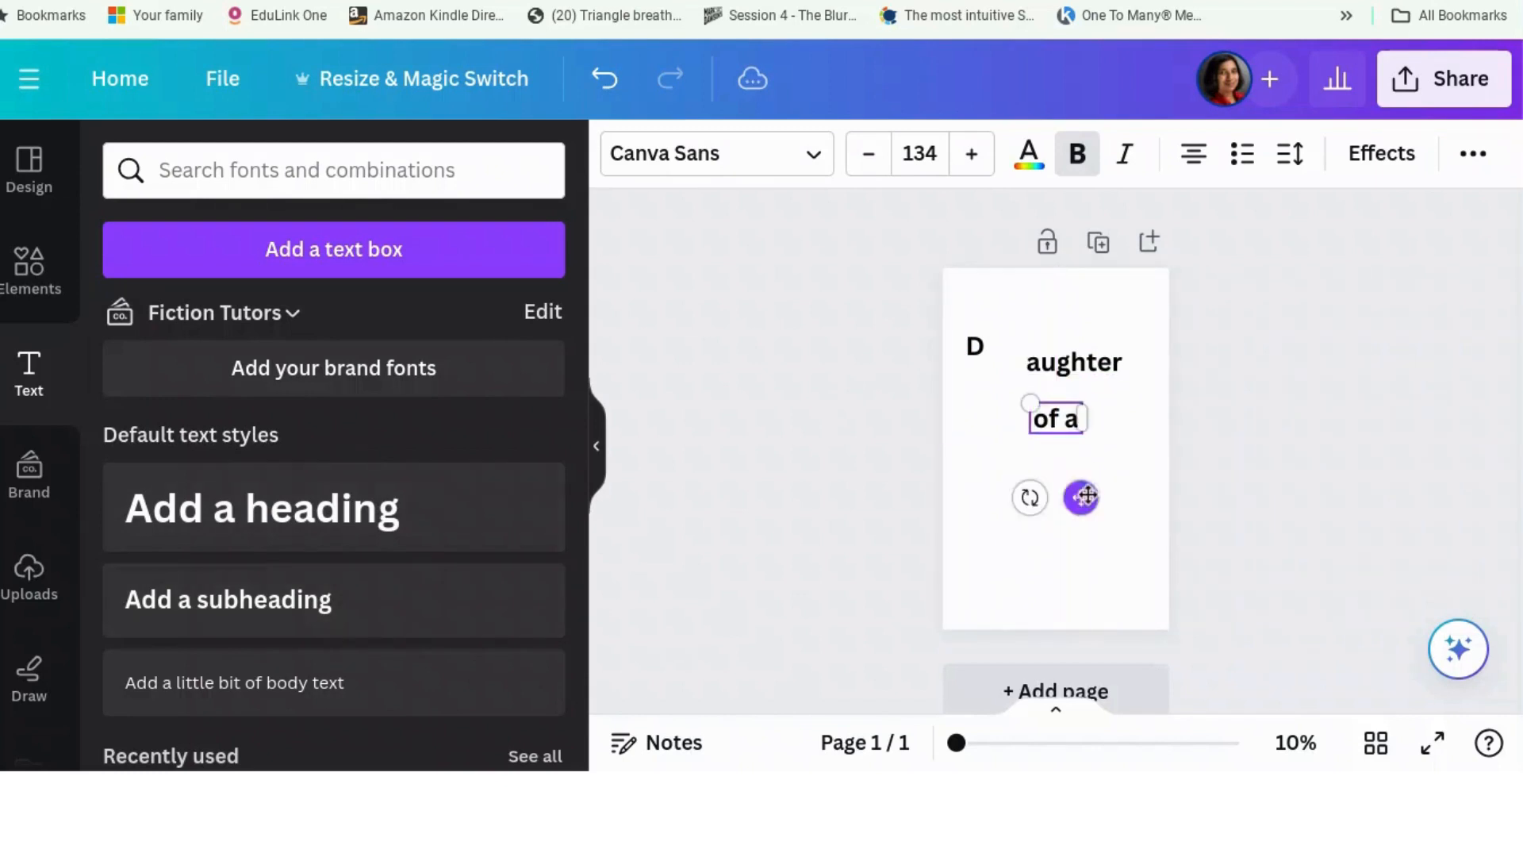
Step: Add separate headings "D", "ark", "K" and "ingdom" arranged as two lines below "of a", and align the first "D" with "aughter"
{"action": "left_click", "coordinate": [246, 502]}
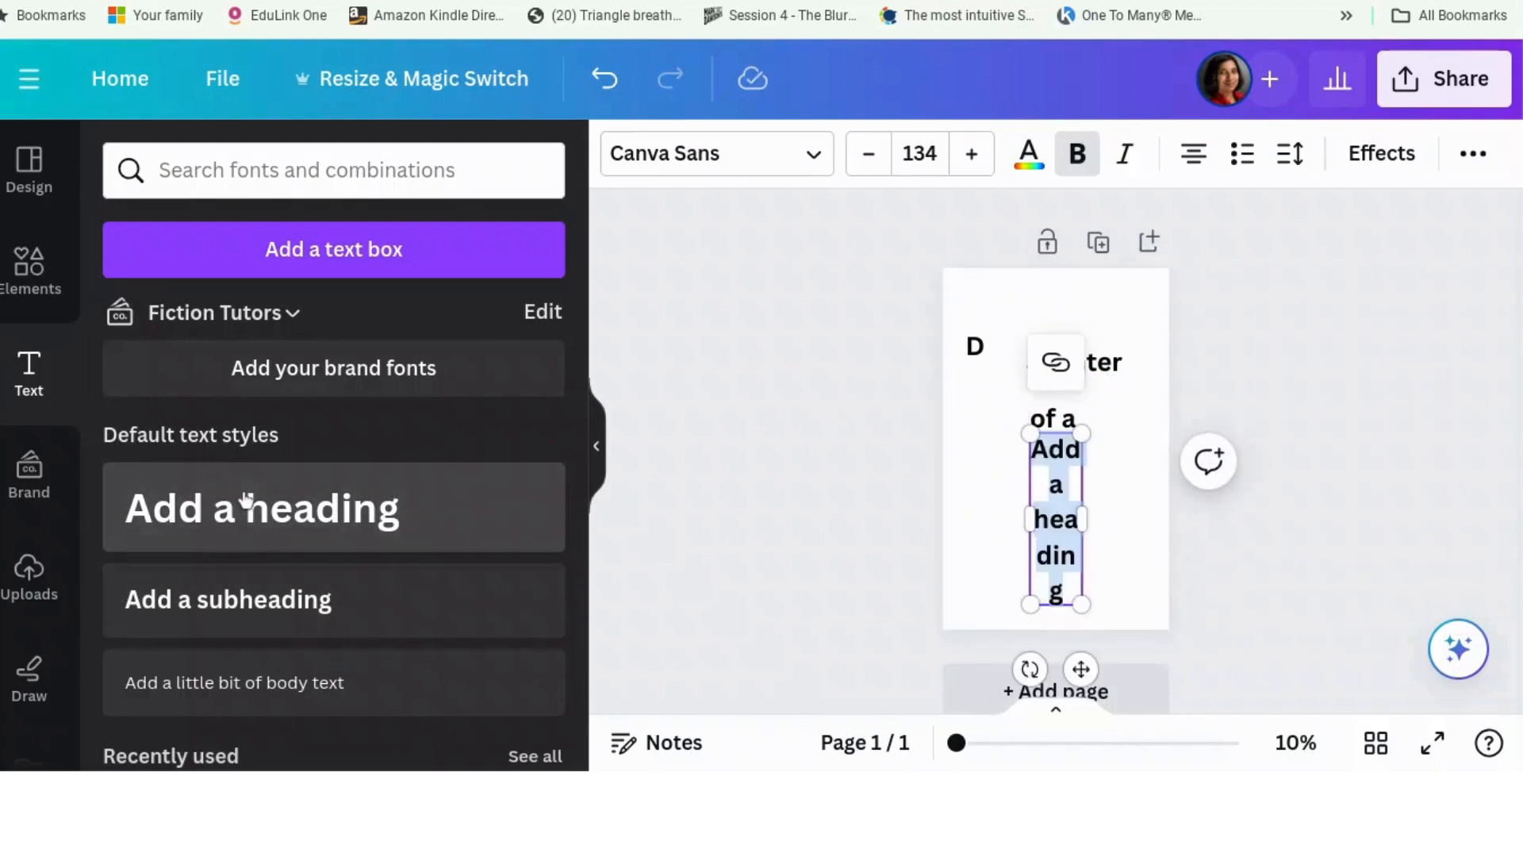
{"action": "type", "text": "D"}
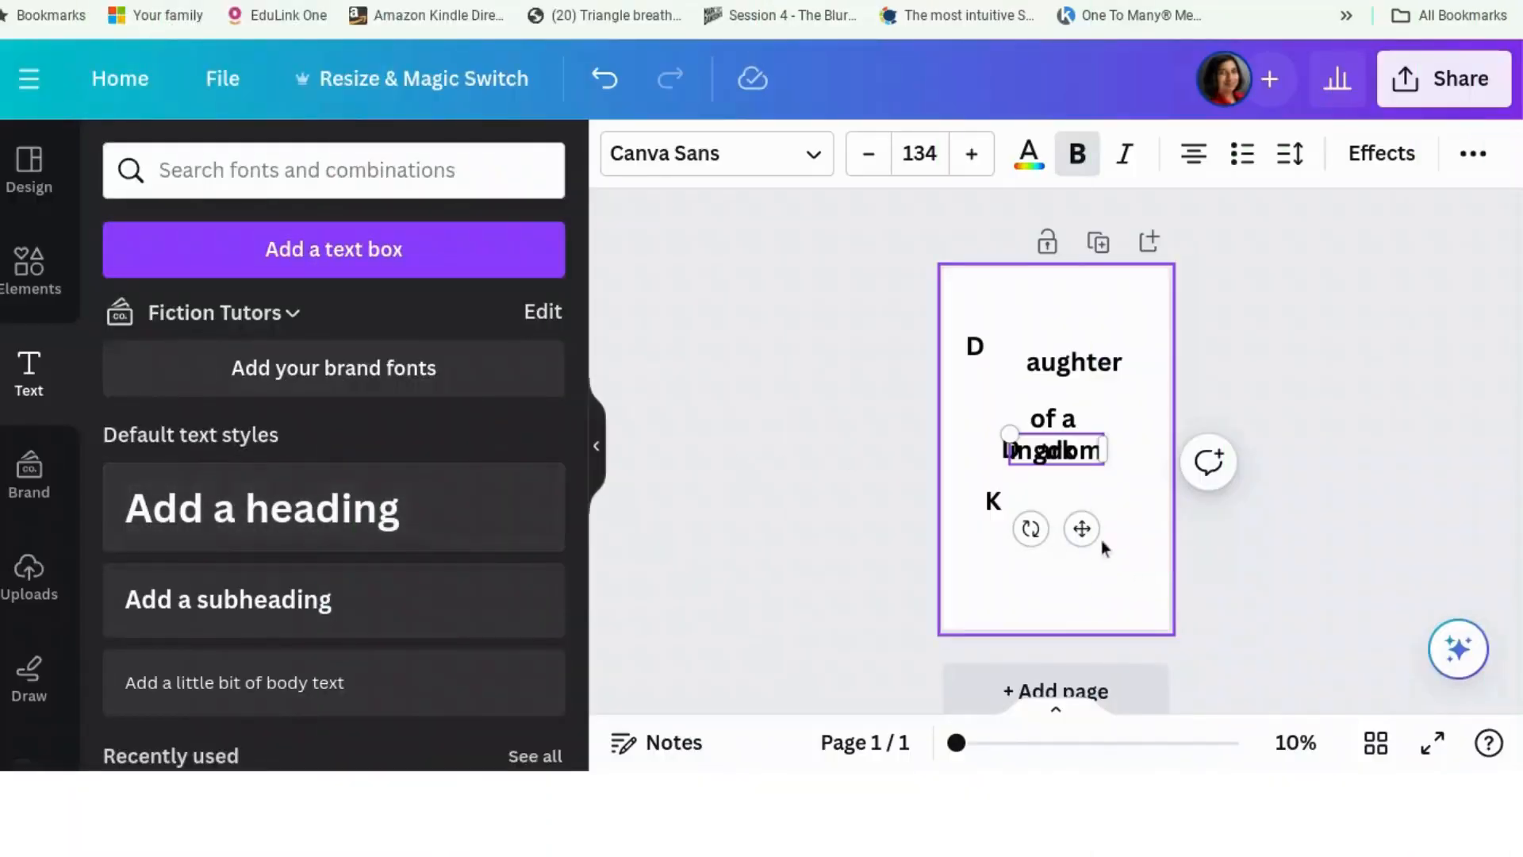
{"action": "left_click_drag", "start_coordinate": [1081, 528], "coordinate": [1107, 579]}
{"action": "left_click", "coordinate": [966, 346]}
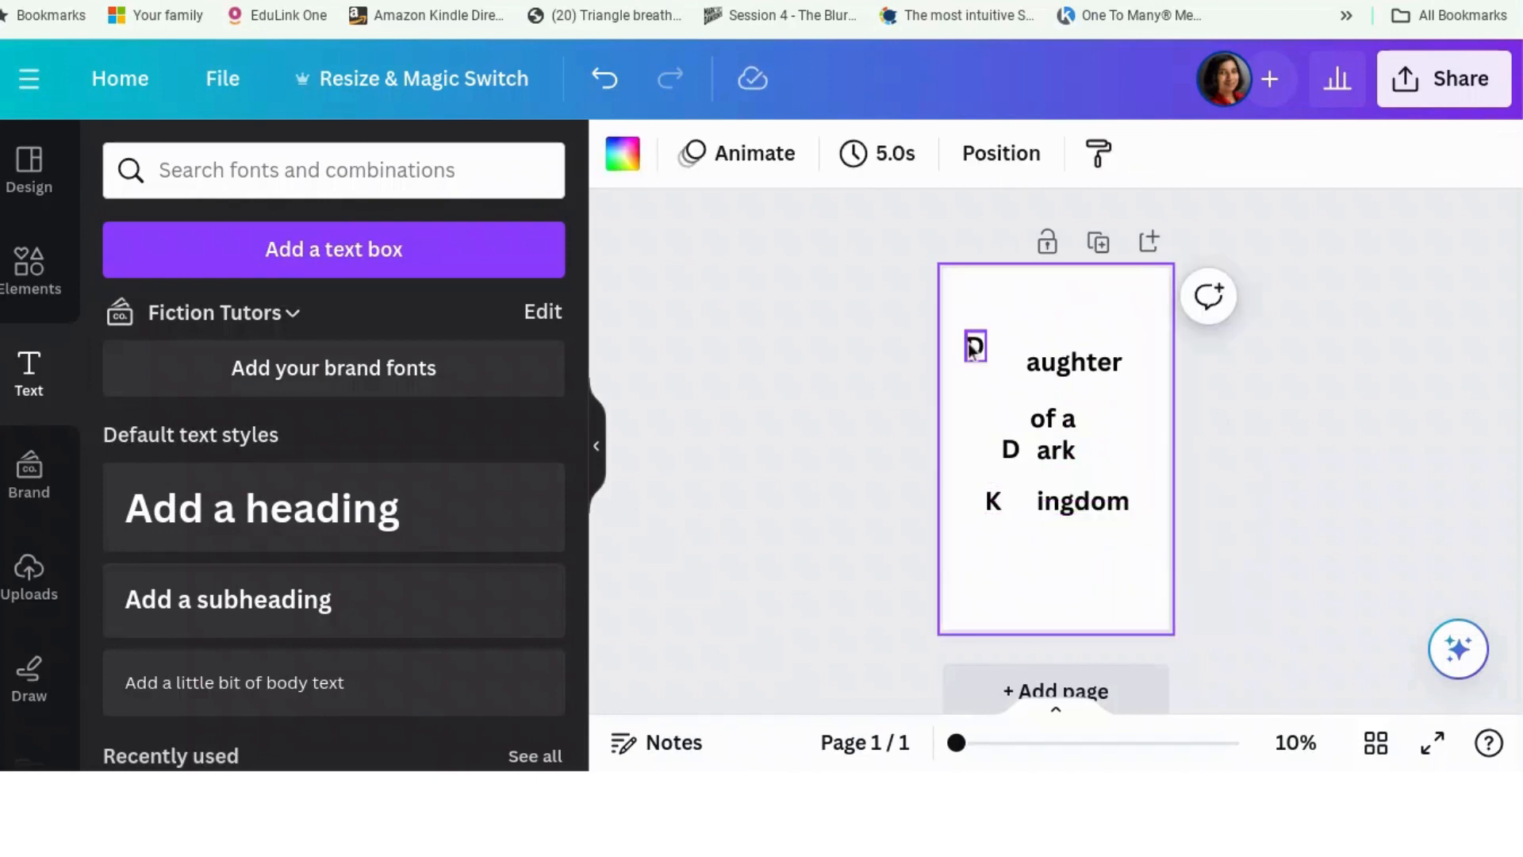
{"action": "left_click", "coordinate": [979, 357]}
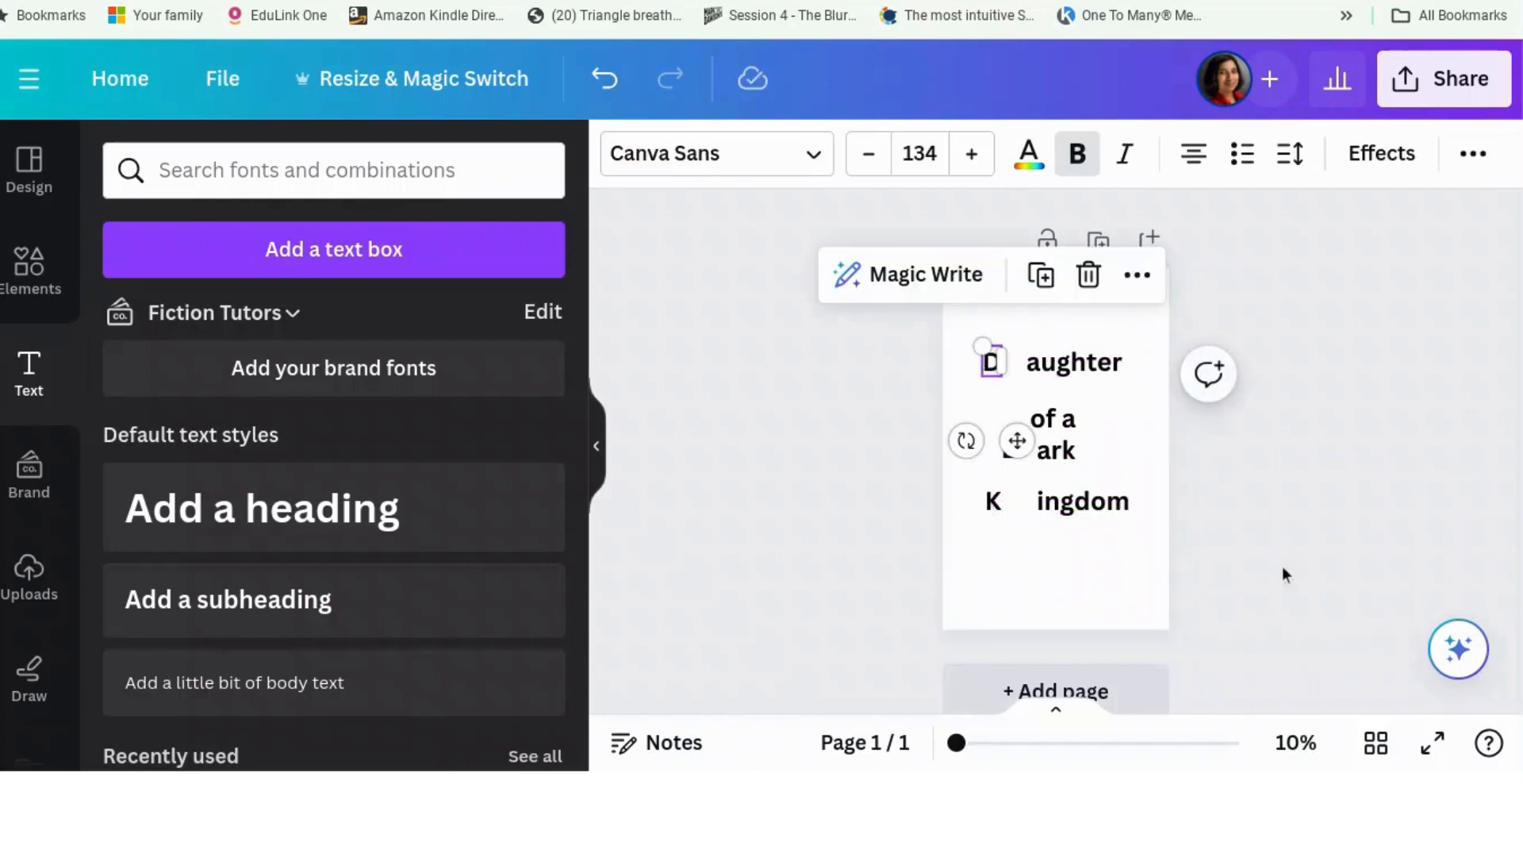
Step: Change the font of all the title text boxes to Cinzel Decorative
{"action": "left_click_drag", "start_coordinate": [1289, 570], "coordinate": [814, 243]}
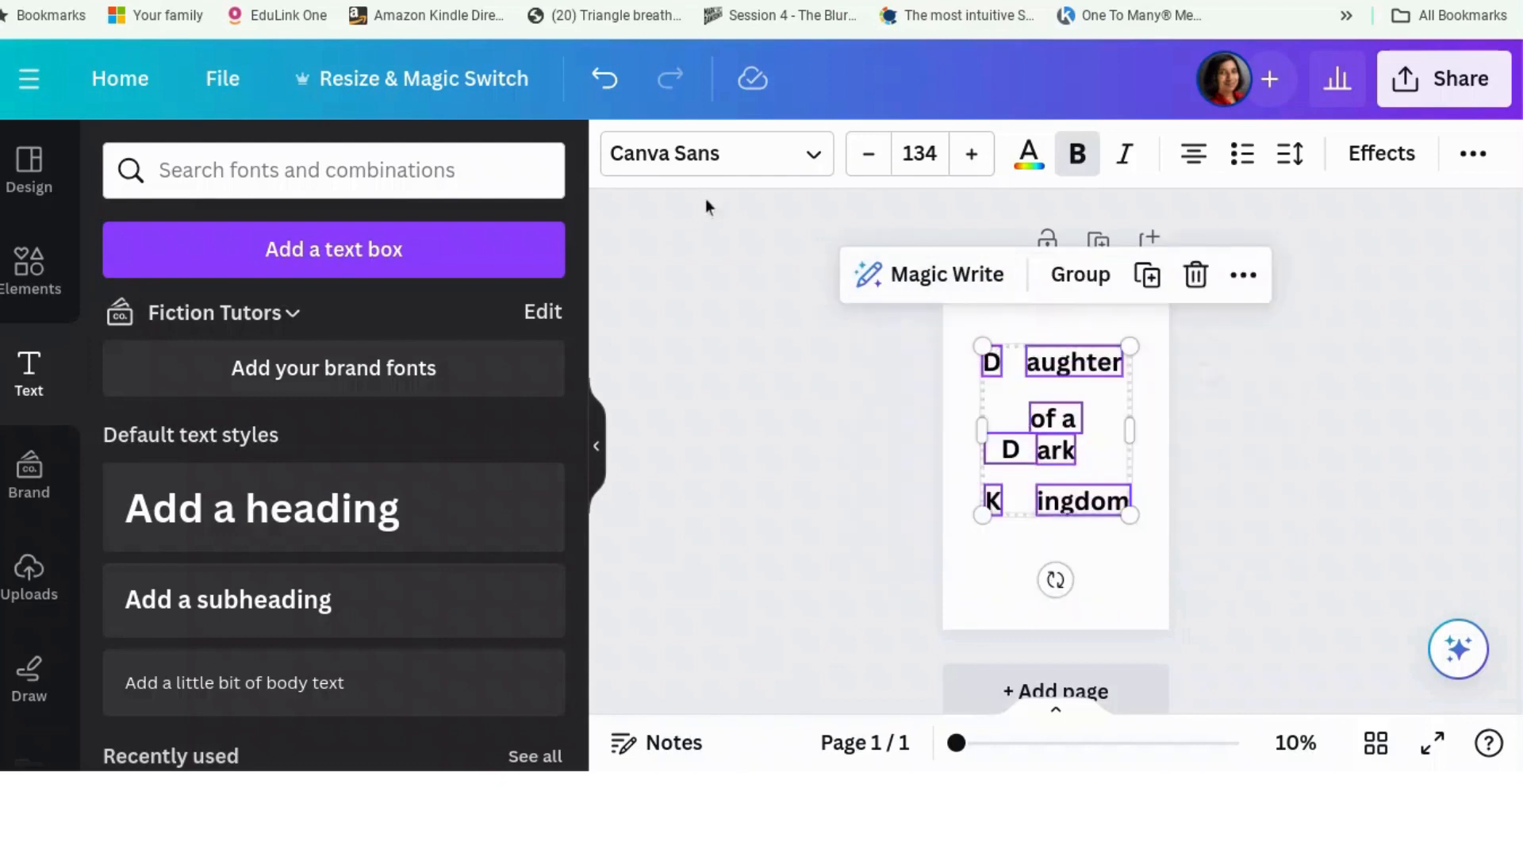
{"action": "left_click", "coordinate": [740, 170]}
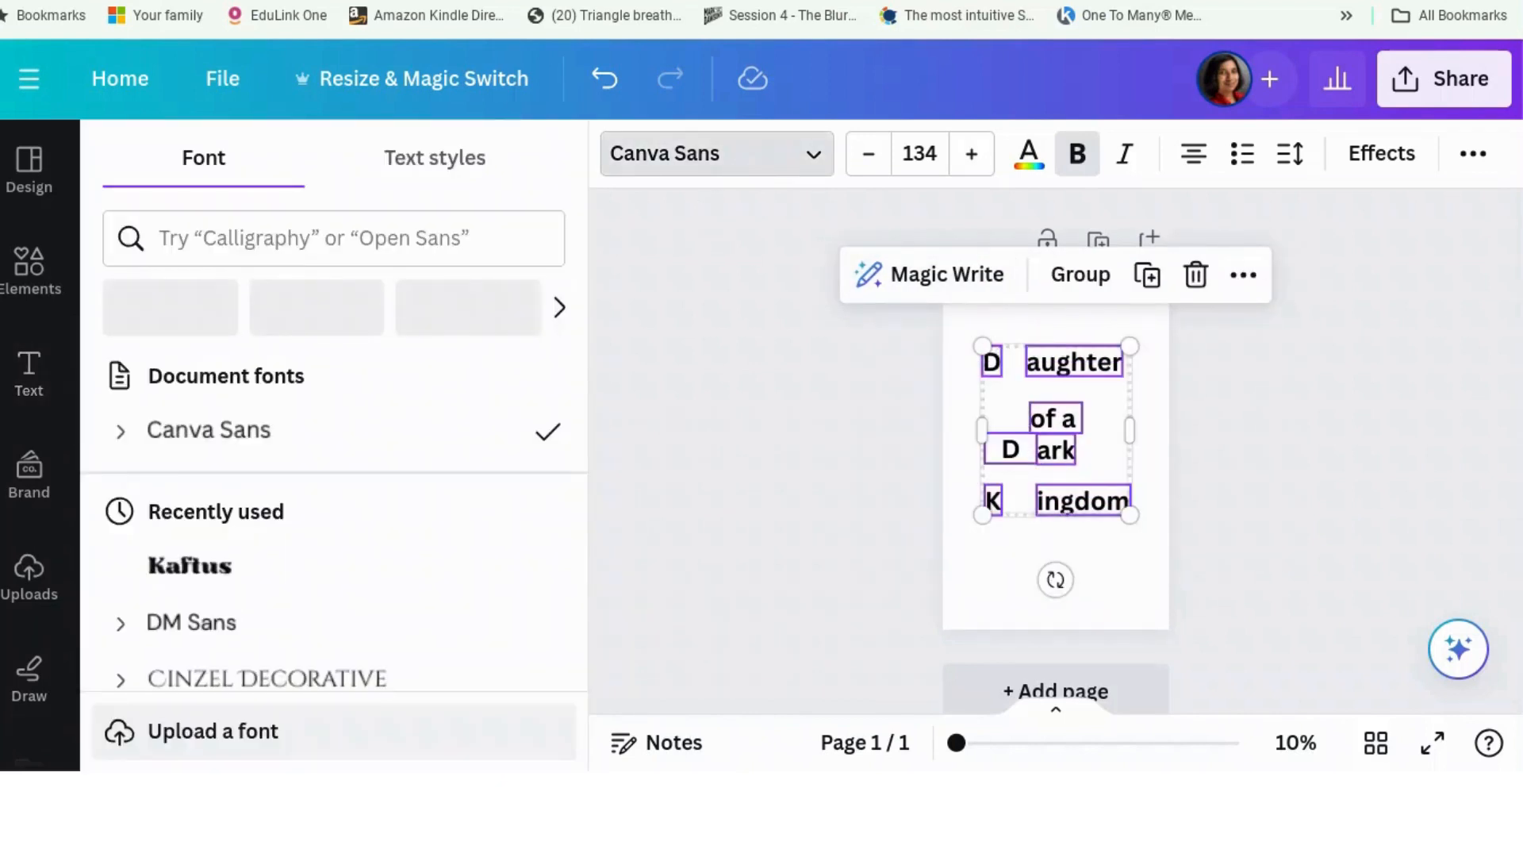
{"action": "scroll", "coordinate": [412, 538], "scroll_direction": "down", "scroll_amount": 2}
{"action": "left_click", "coordinate": [345, 592]}
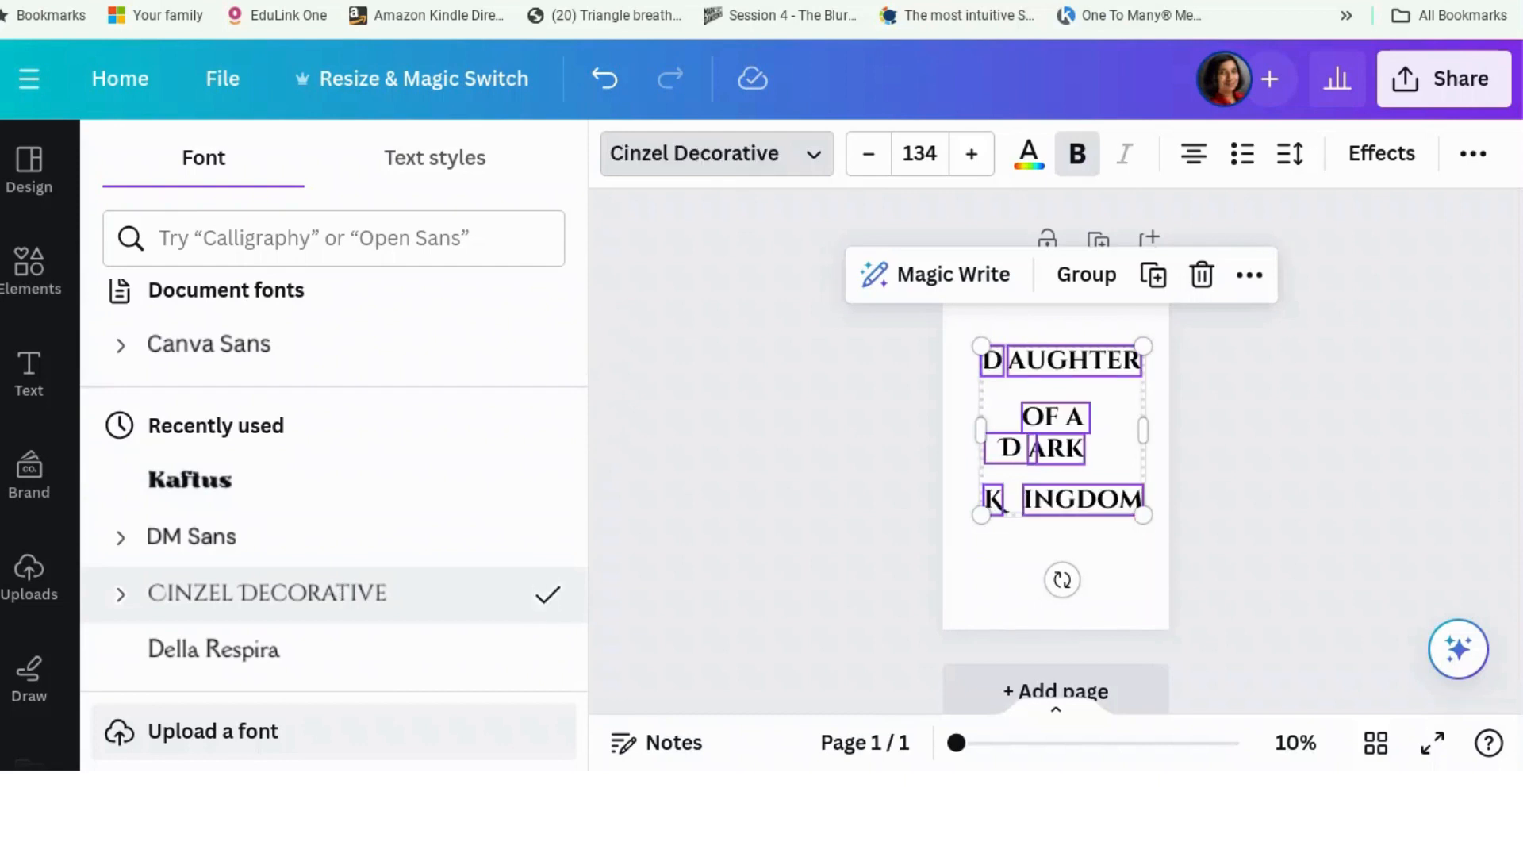
{"action": "left_click", "coordinate": [1430, 458]}
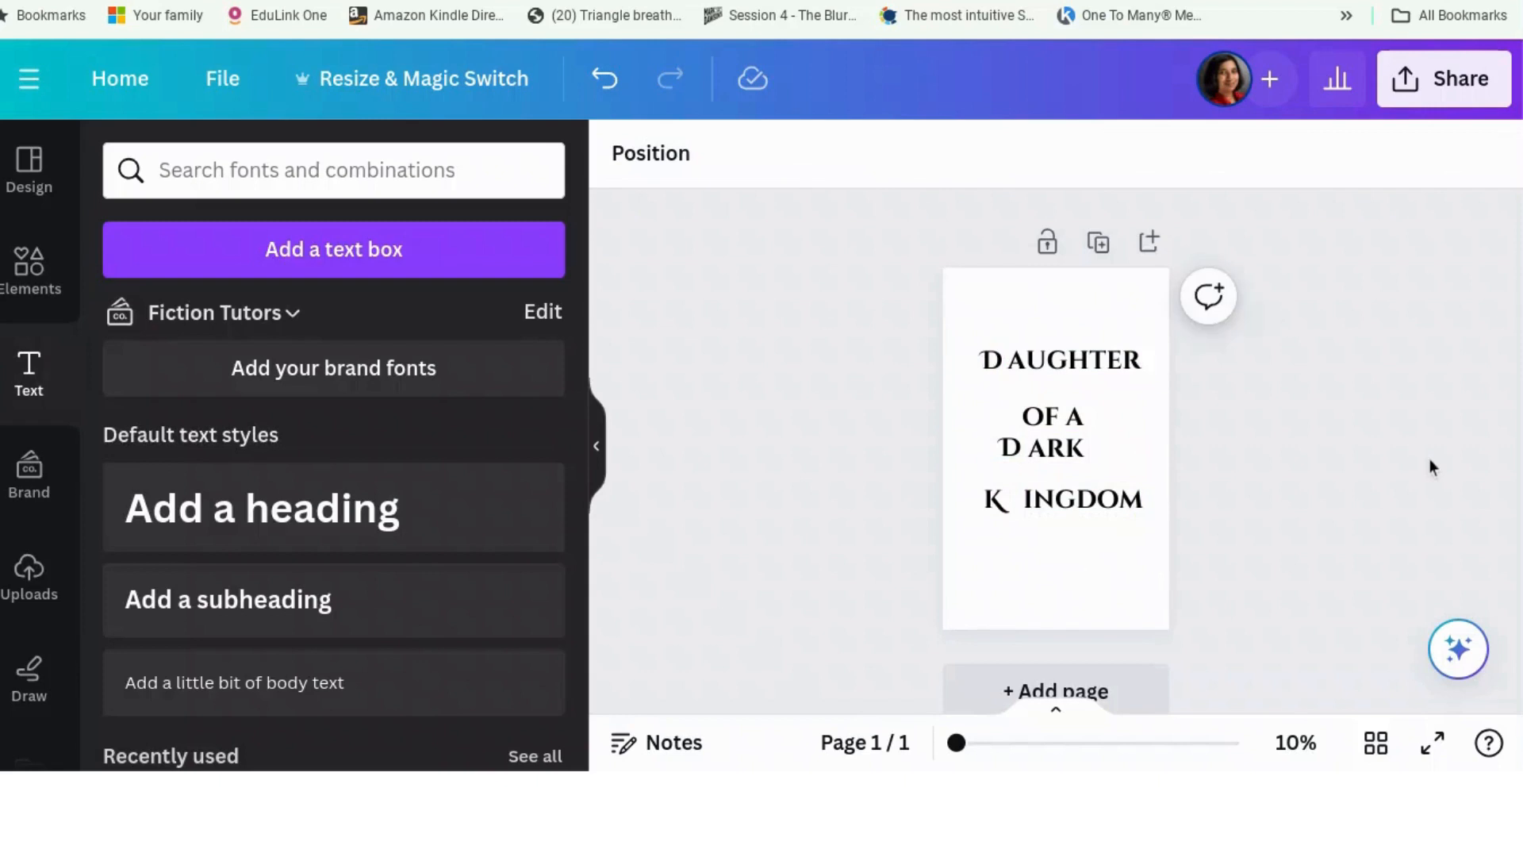
Step: Try all the title text boxes without bold, and restore the bold formatting
{"action": "left_click_drag", "start_coordinate": [1350, 521], "coordinate": [861, 321]}
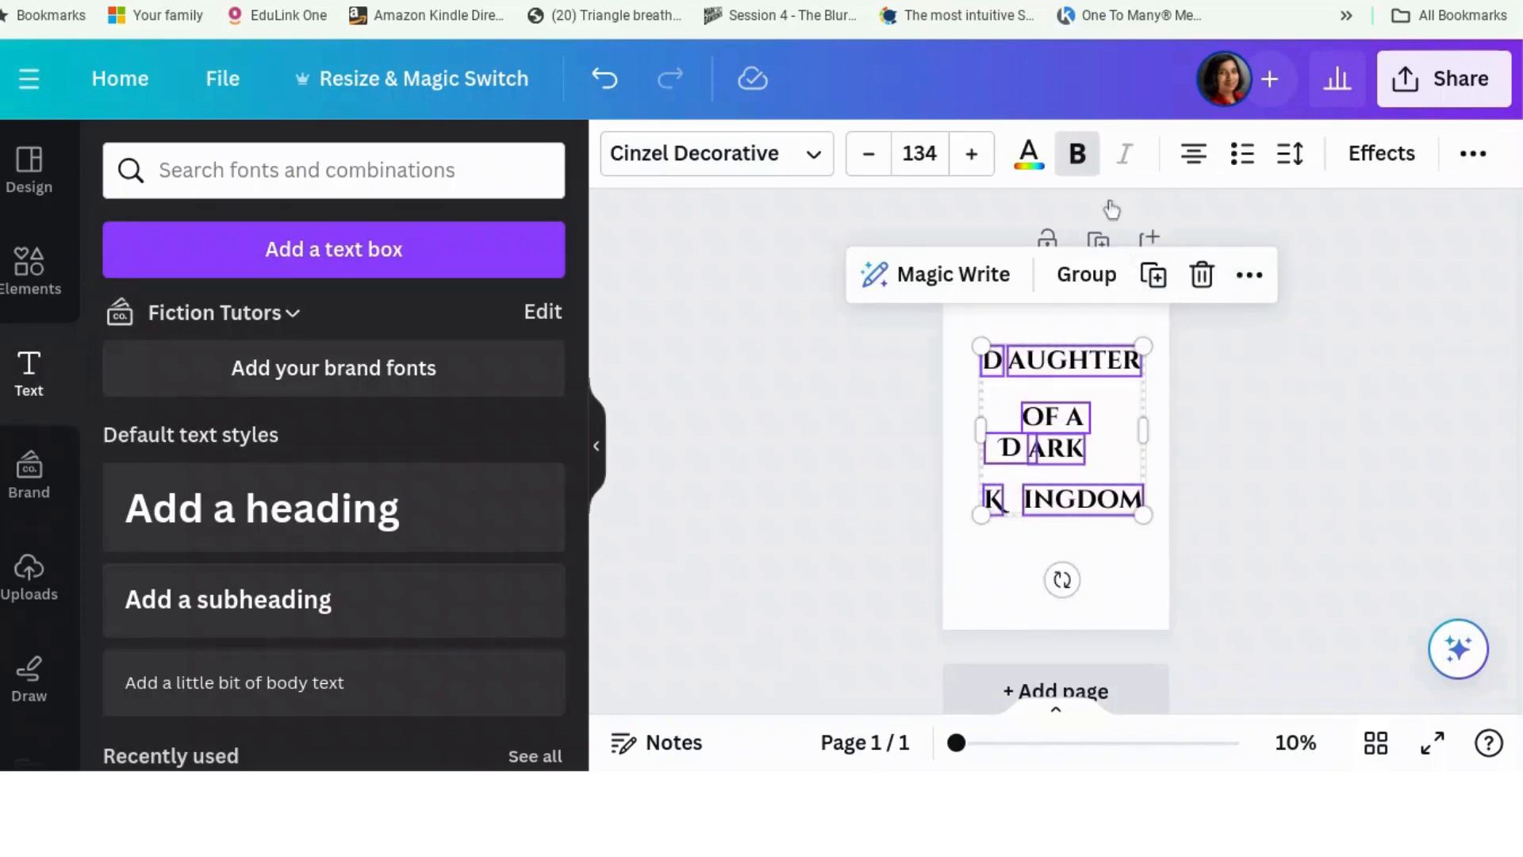
{"action": "left_click", "coordinate": [1077, 155]}
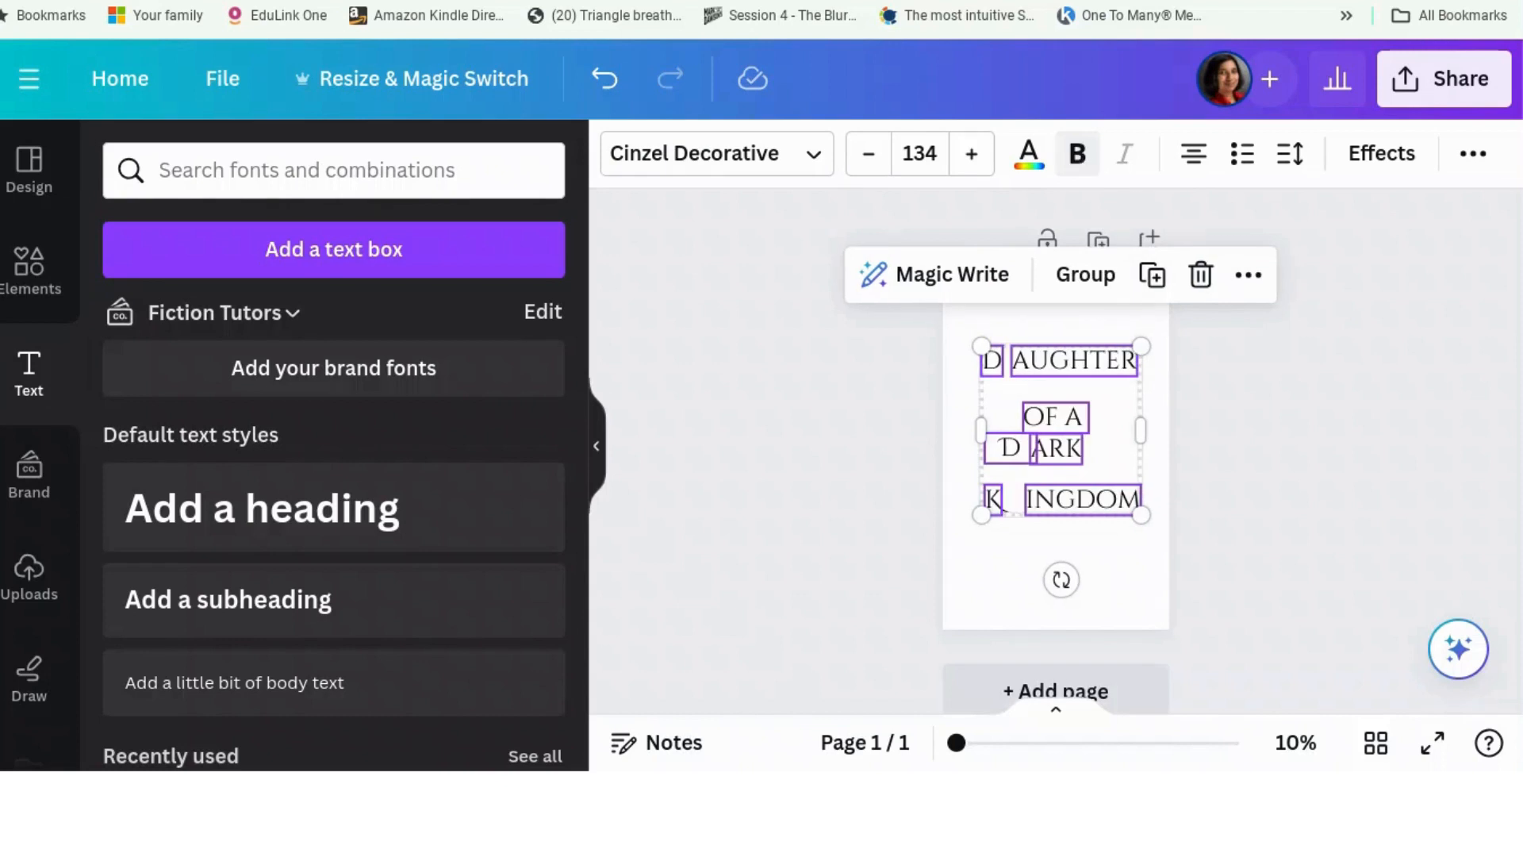
{"action": "left_click", "coordinate": [1077, 155]}
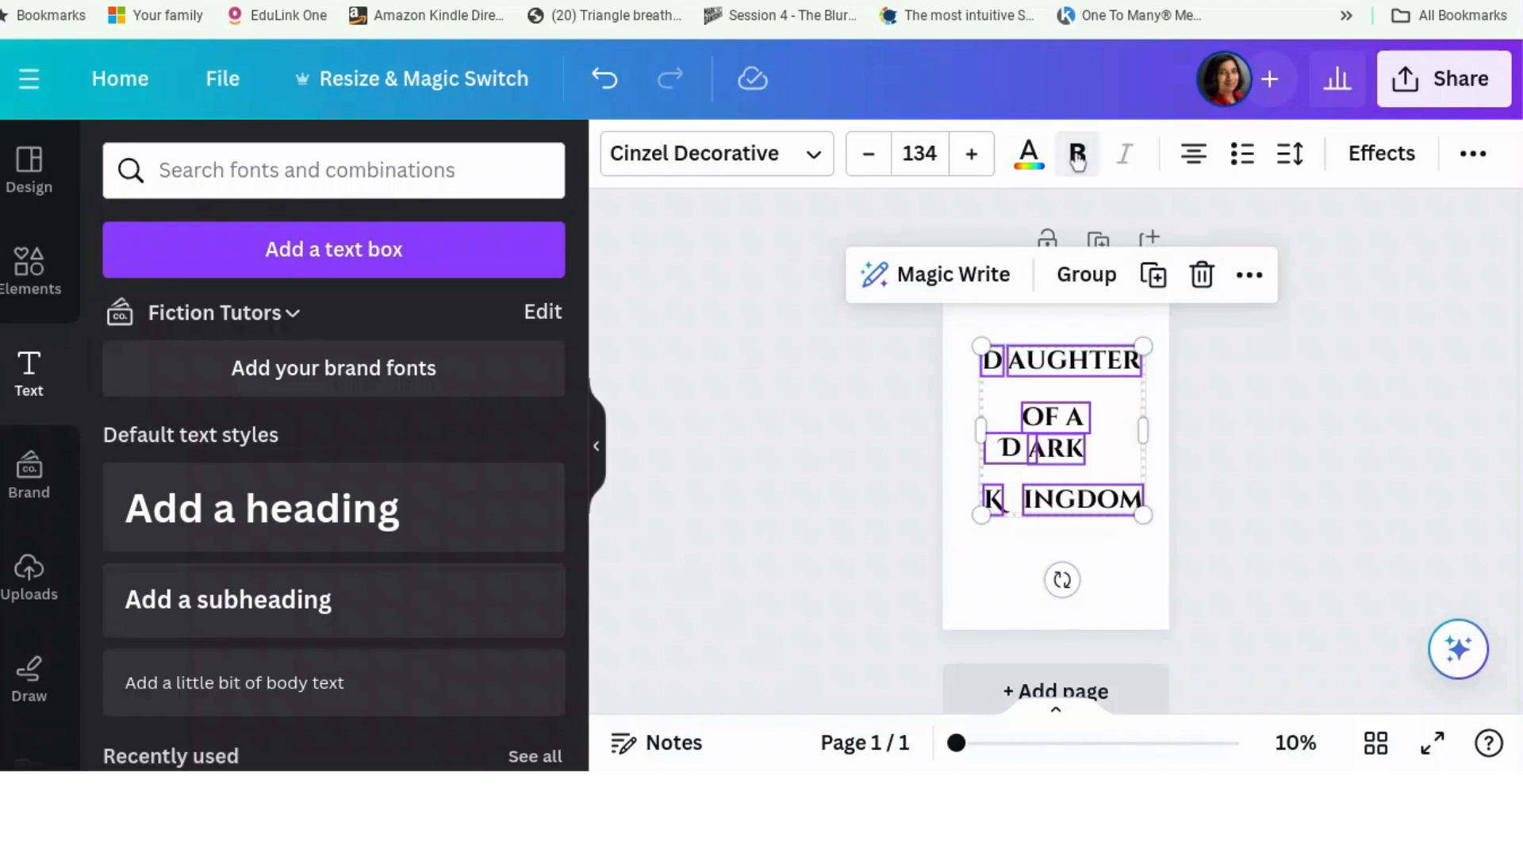
{"action": "left_click", "coordinate": [1357, 472]}
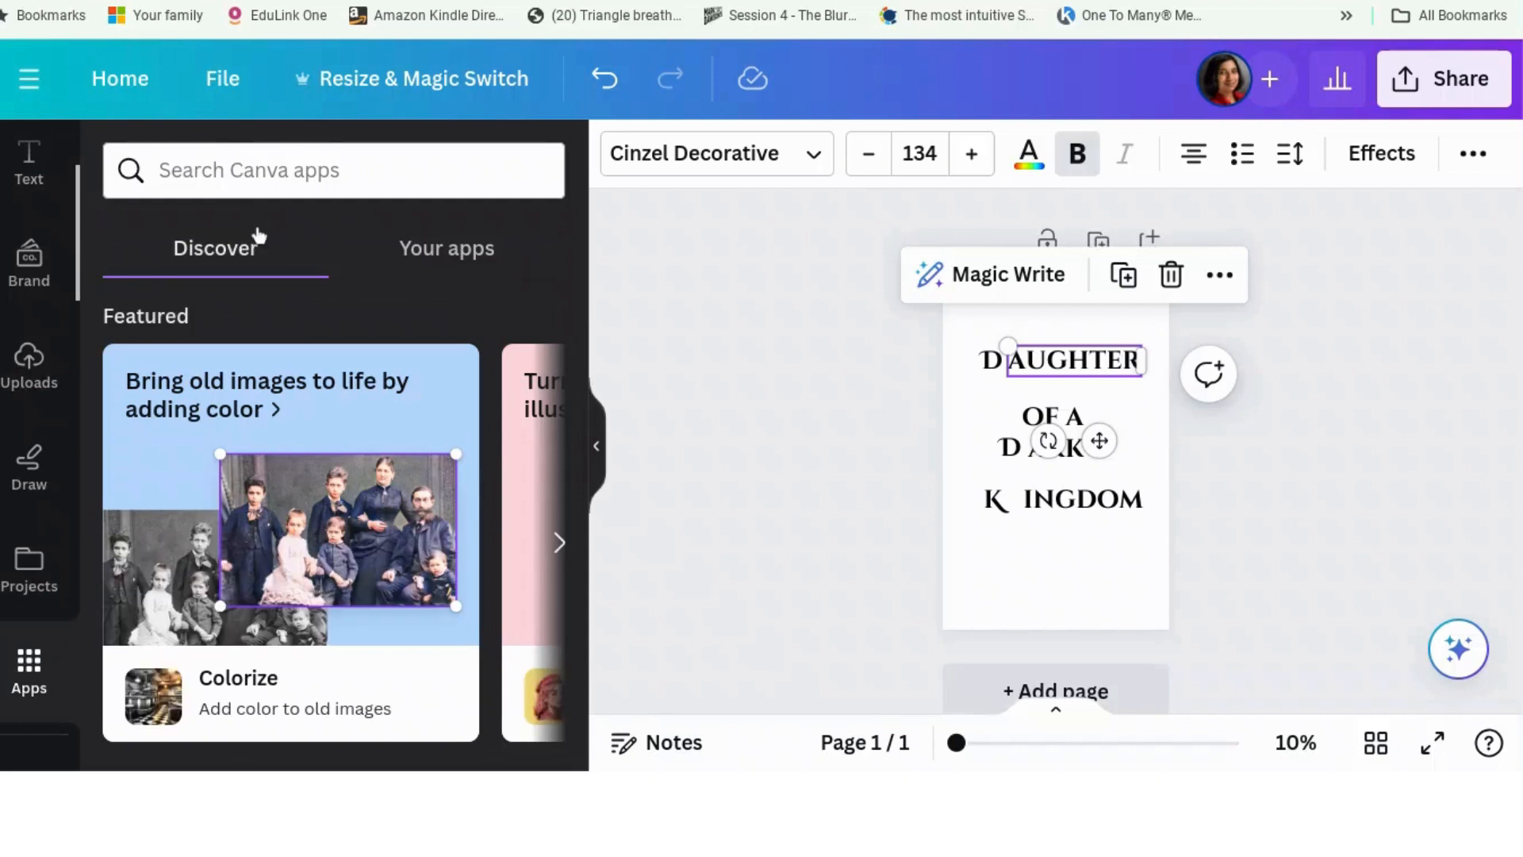
Step: Generate restyled versions of the "AUGHTER" text with the Magic Morph app, describing the look as "gold gleam"
{"action": "scroll", "coordinate": [448, 303], "scroll_direction": "down", "scroll_amount": 2}
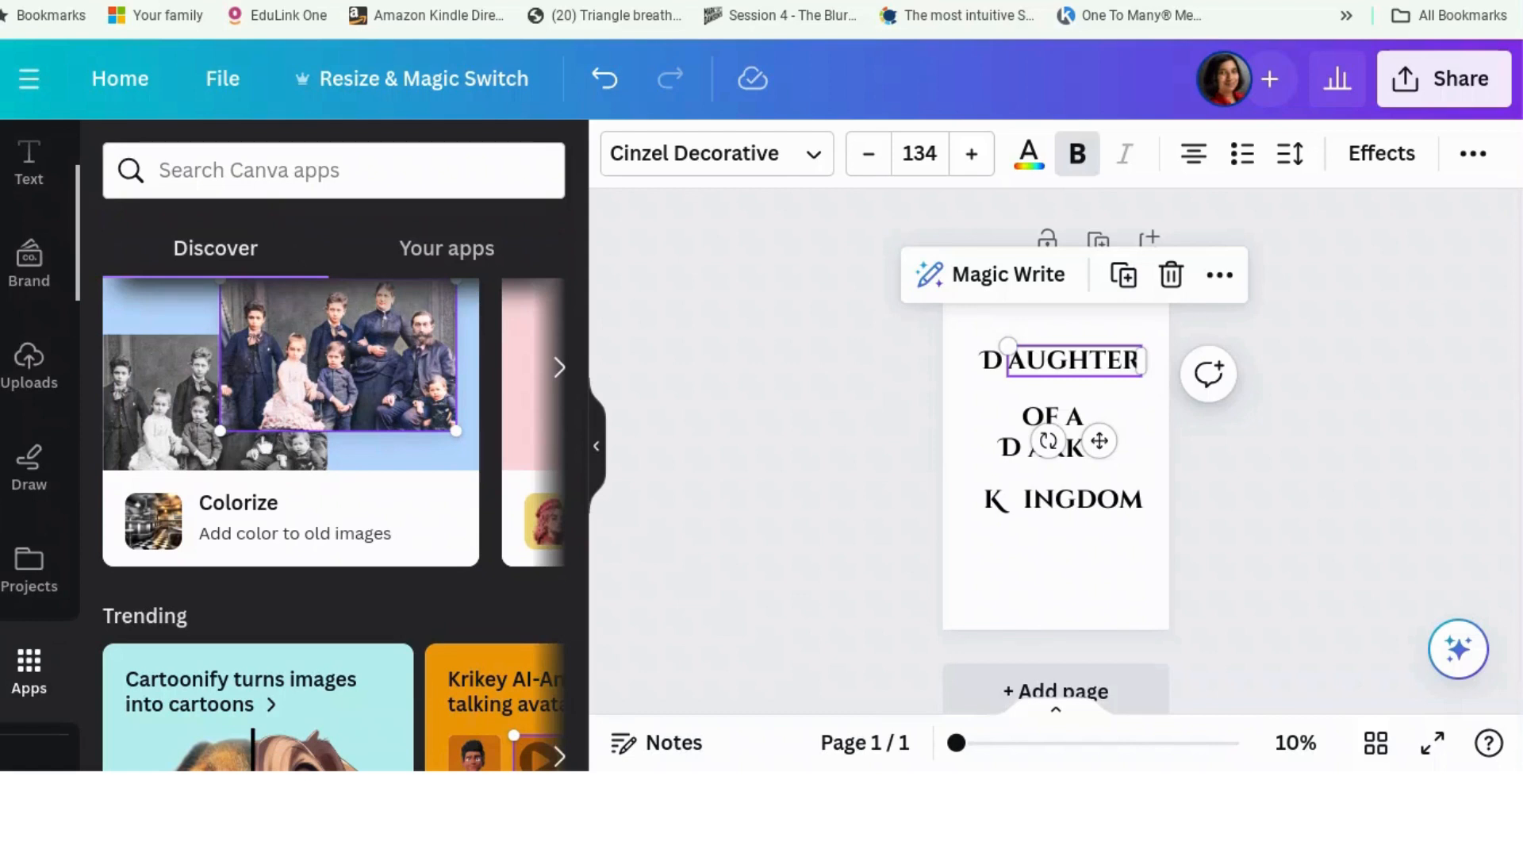
{"action": "scroll", "coordinate": [339, 516], "scroll_direction": "down", "scroll_amount": 1}
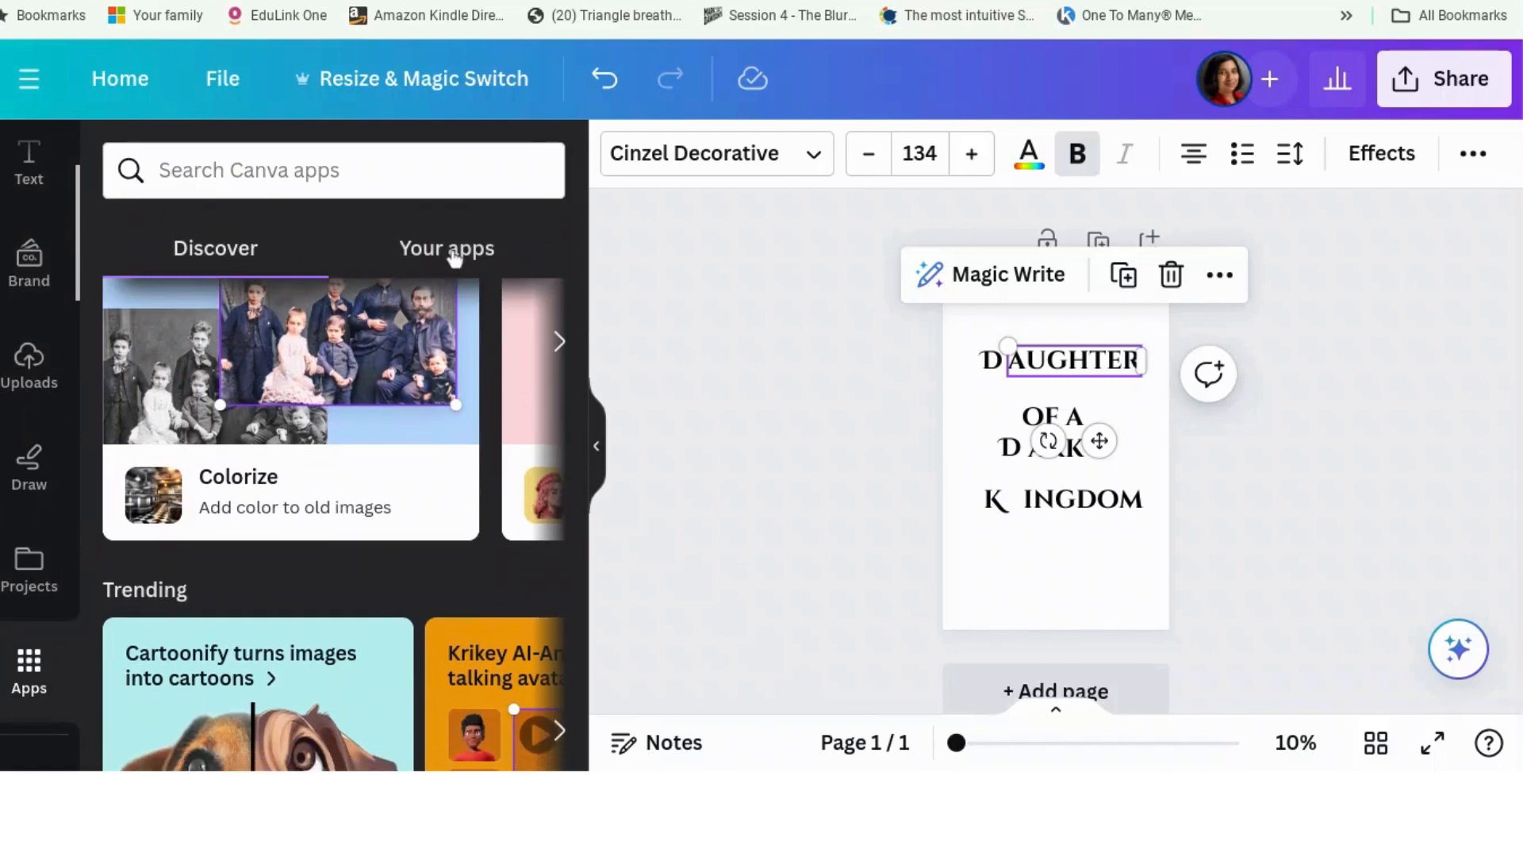
{"action": "left_click", "coordinate": [454, 256]}
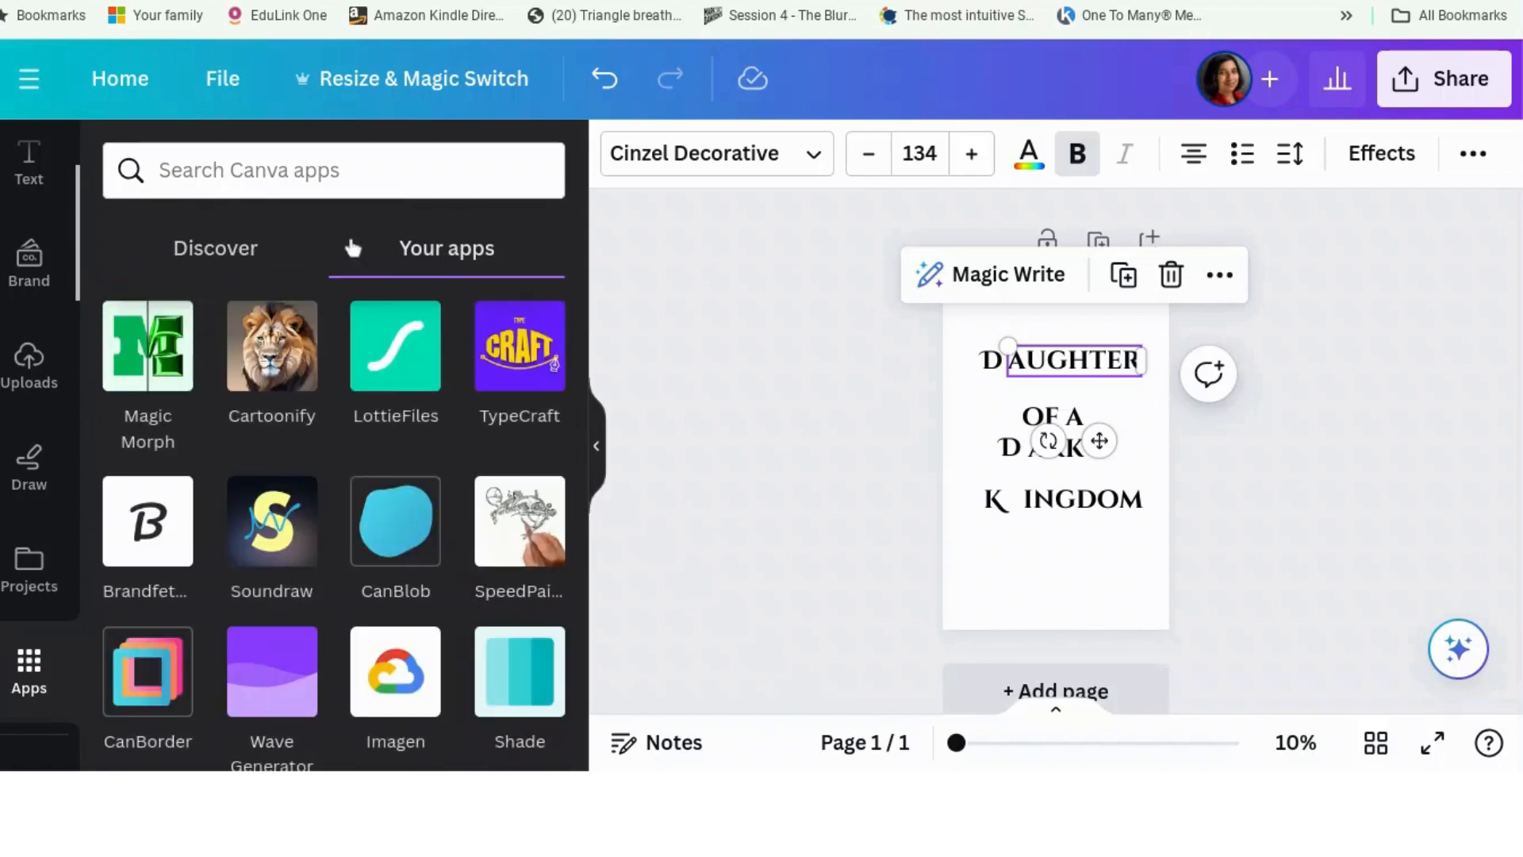
{"action": "left_click", "coordinate": [176, 373]}
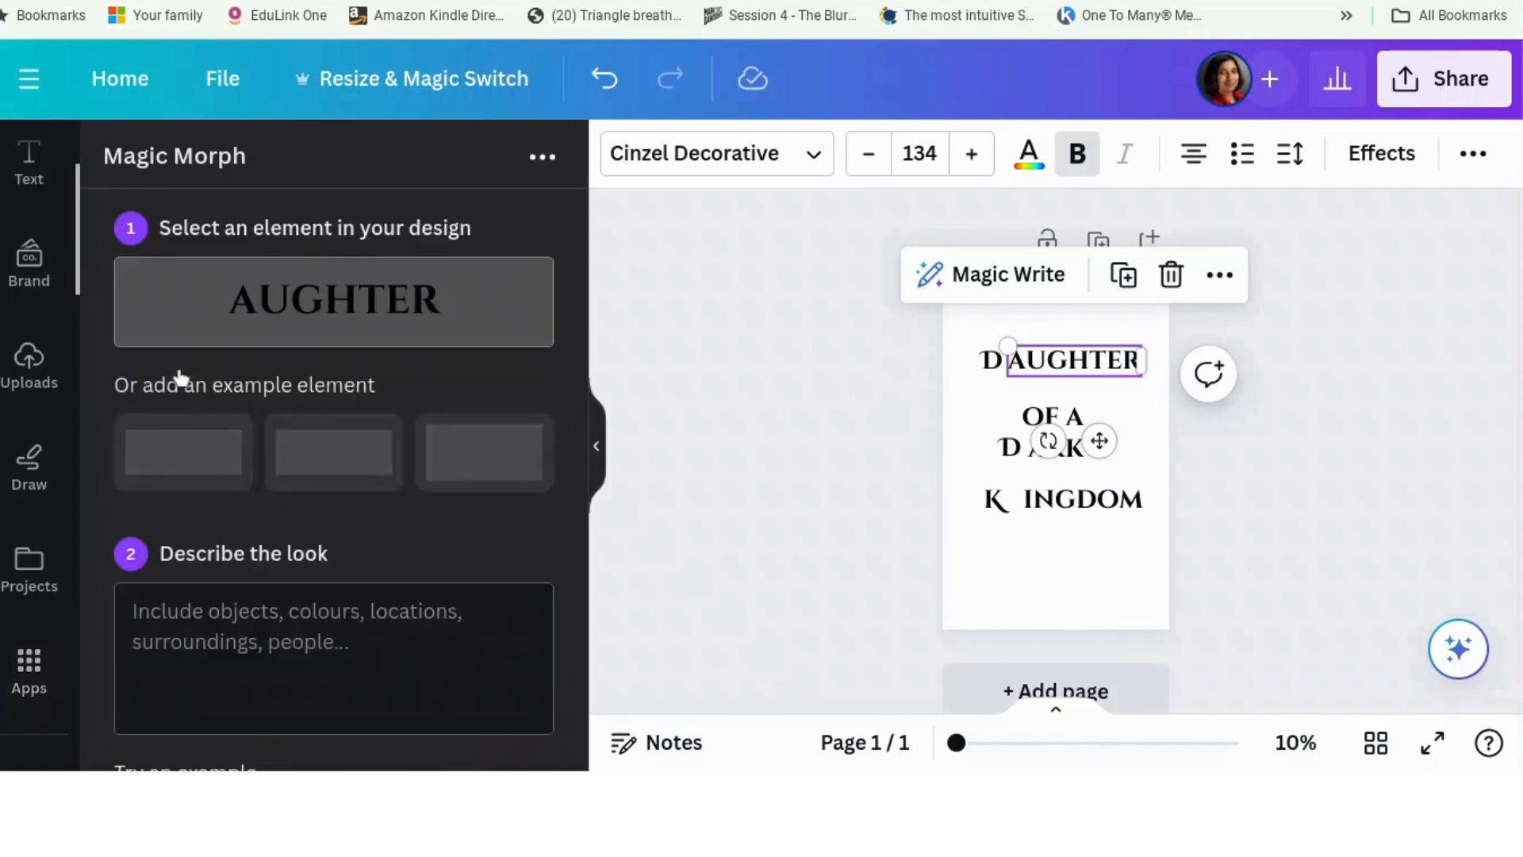
{"action": "left_click", "coordinate": [250, 611]}
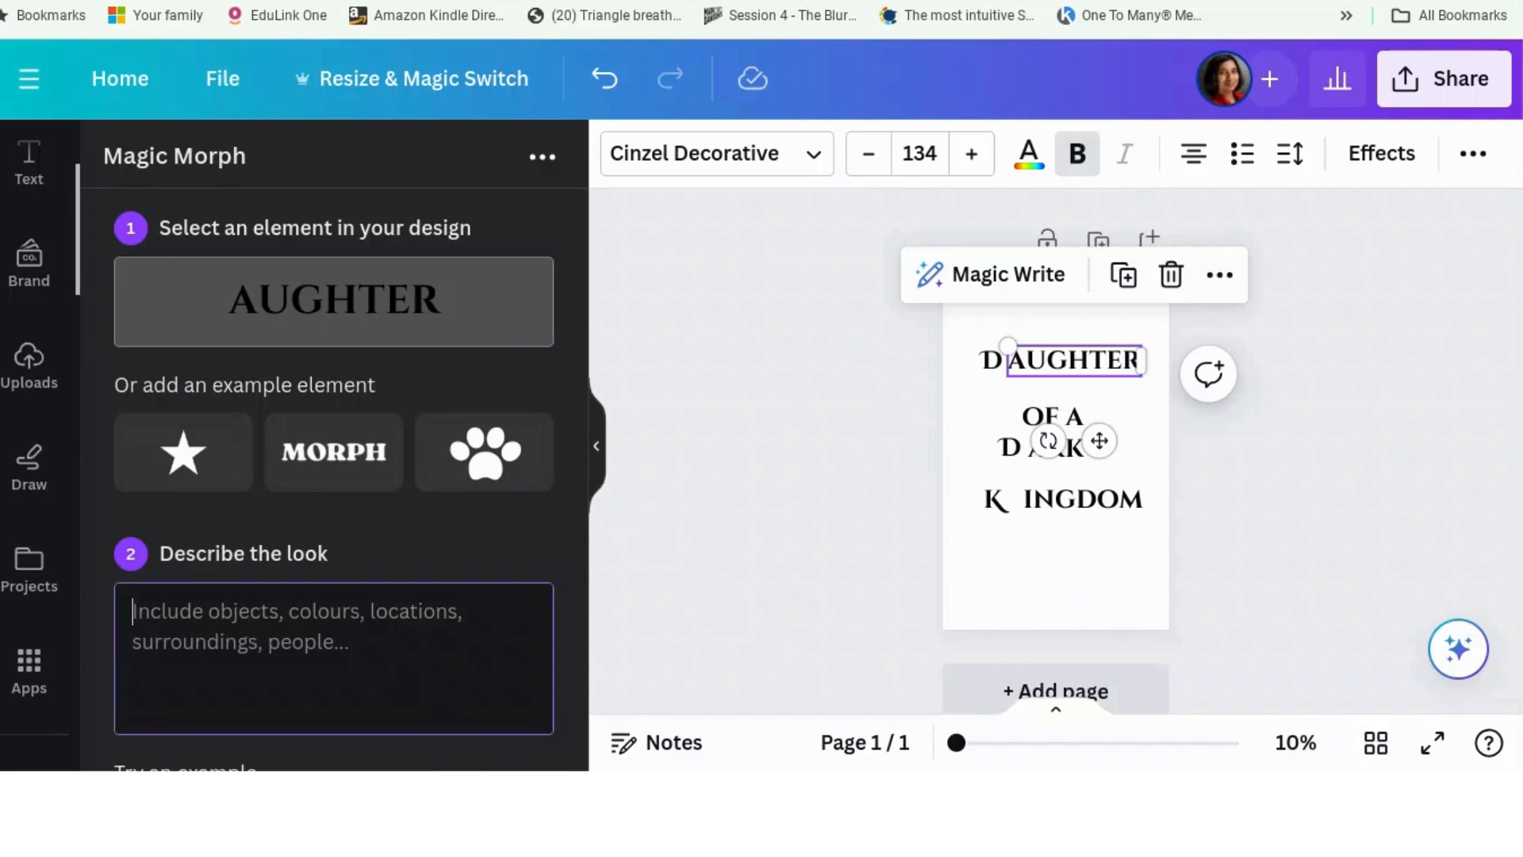
{"action": "type", "text": "gold gleam"}
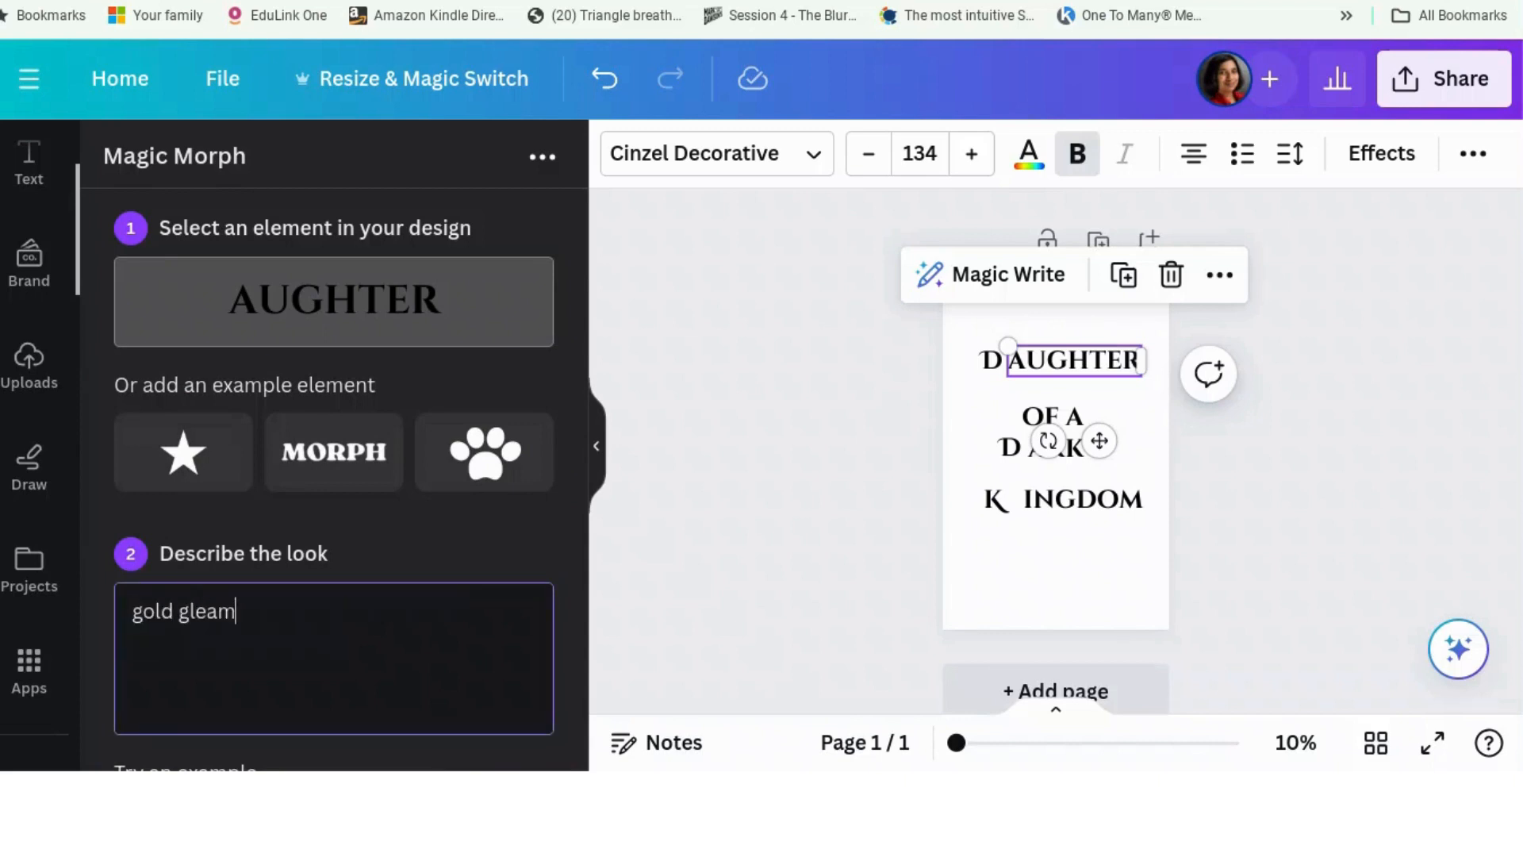
{"action": "scroll", "coordinate": [361, 629], "scroll_direction": "down", "scroll_amount": 4}
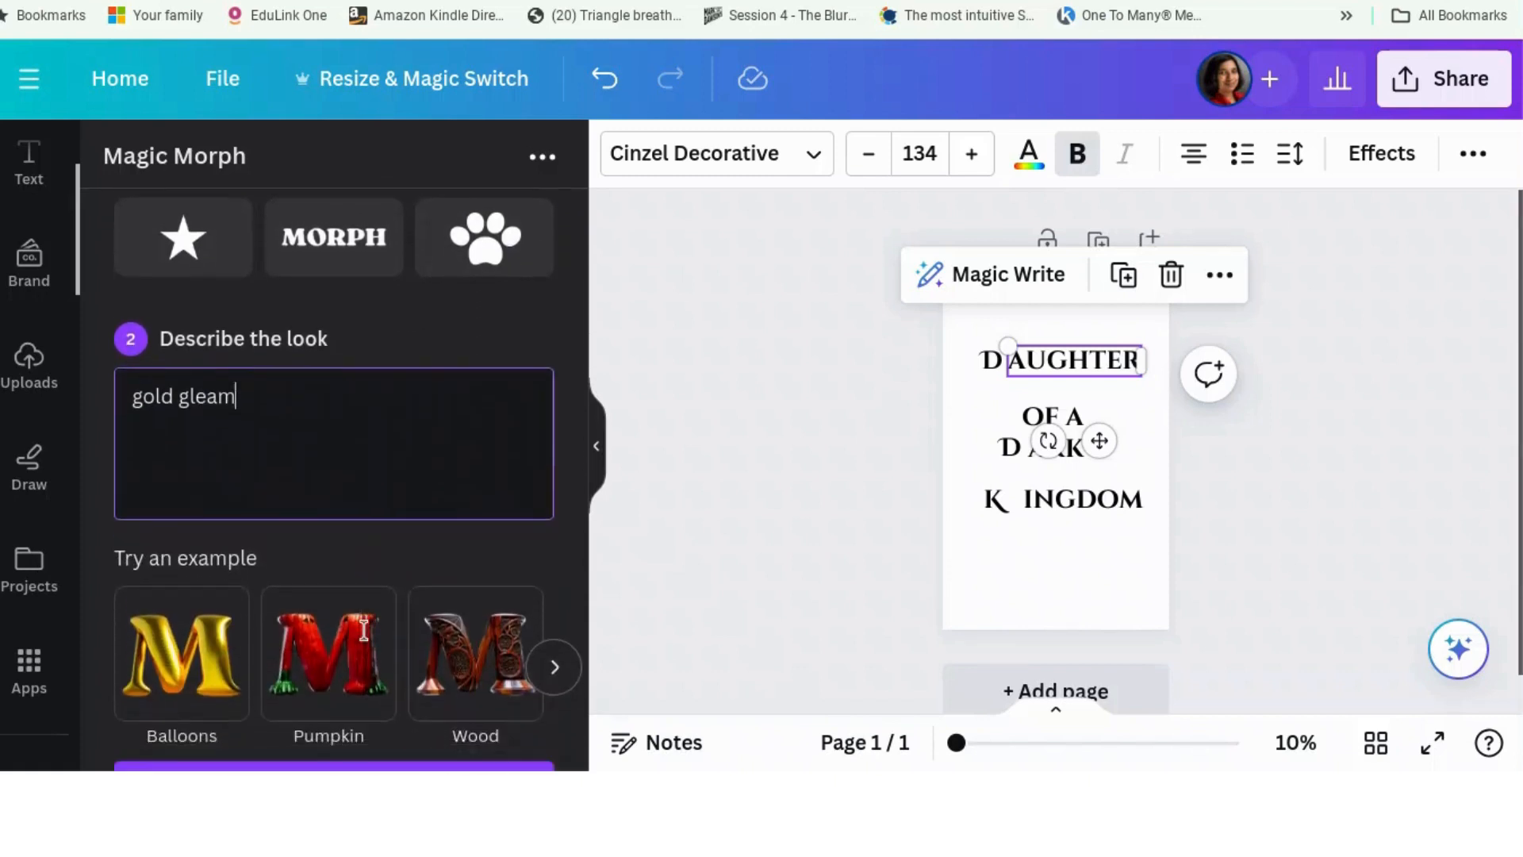
{"action": "left_click", "coordinate": [334, 700]}
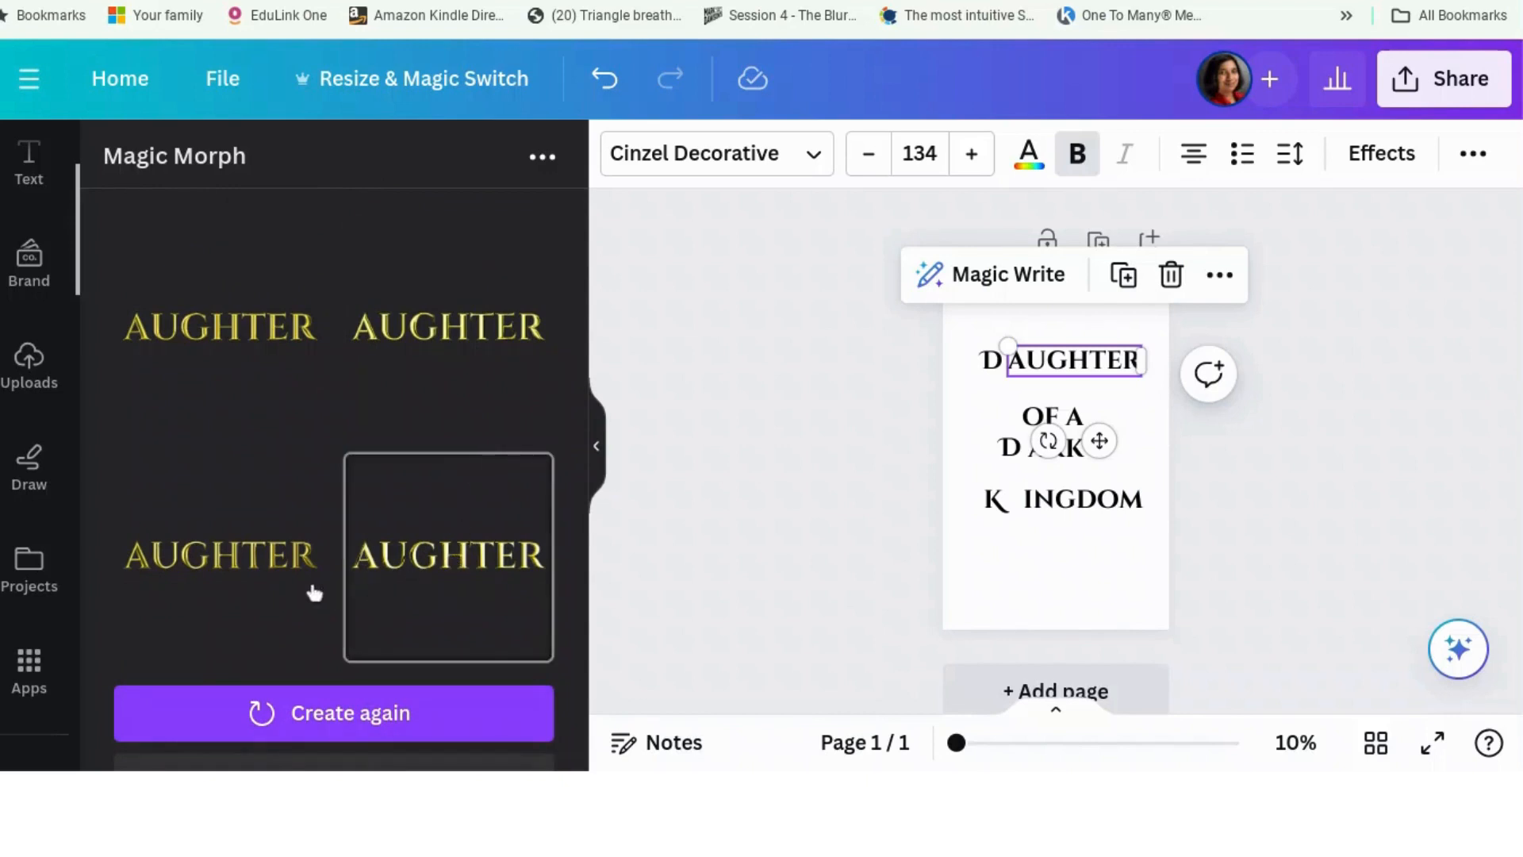
Step: Insert the third generated gold "AUGHTER", place it above the black title line and enlarge it to about the same width as the black word
{"action": "left_click", "coordinate": [265, 571]}
{"action": "left_click", "coordinate": [266, 571]}
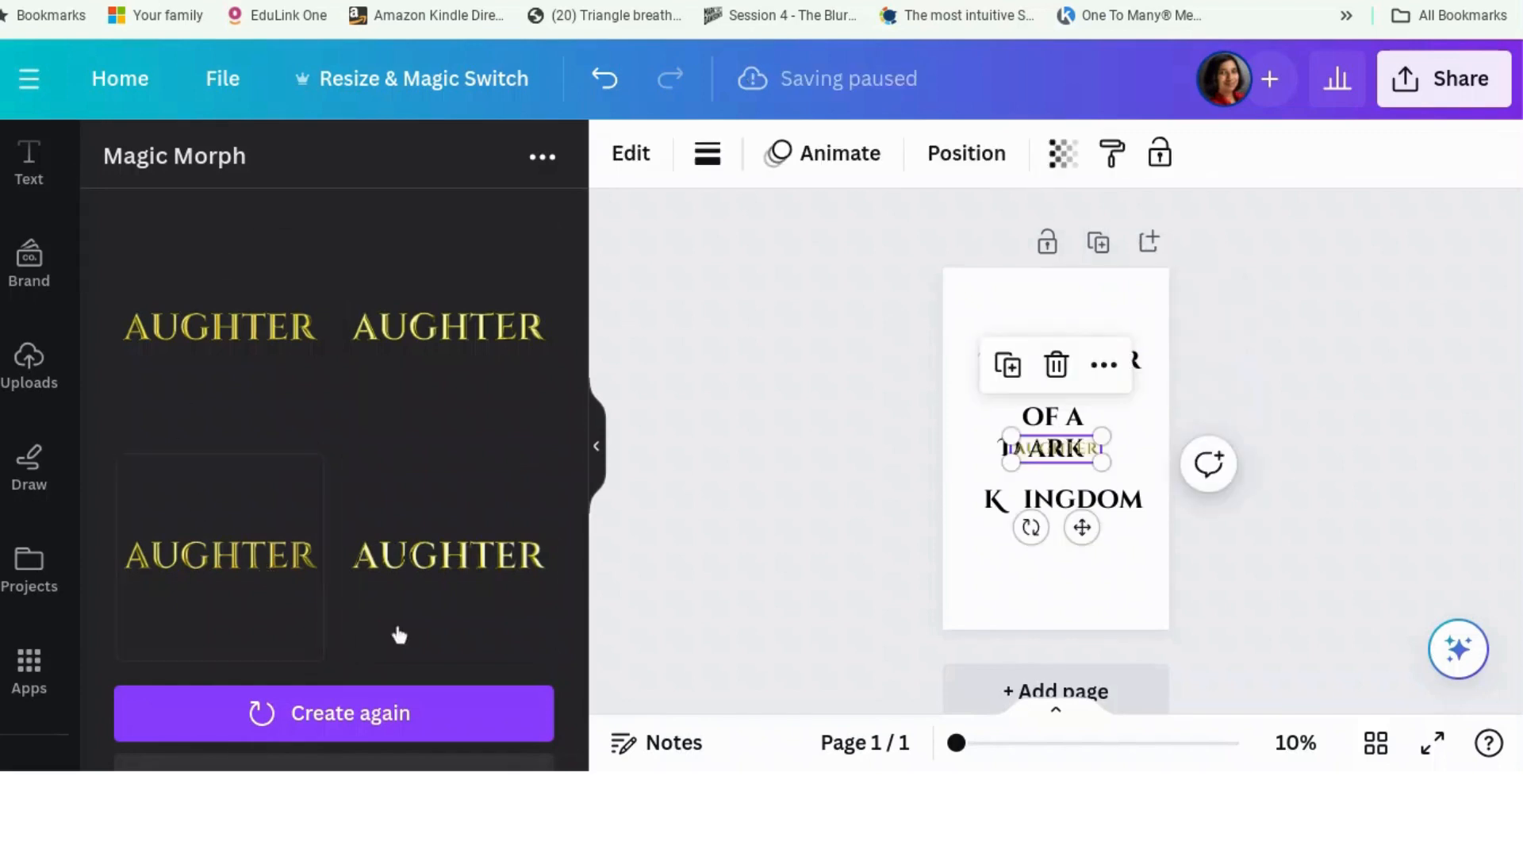
{"action": "left_click_drag", "start_coordinate": [1086, 526], "coordinate": [1091, 384]}
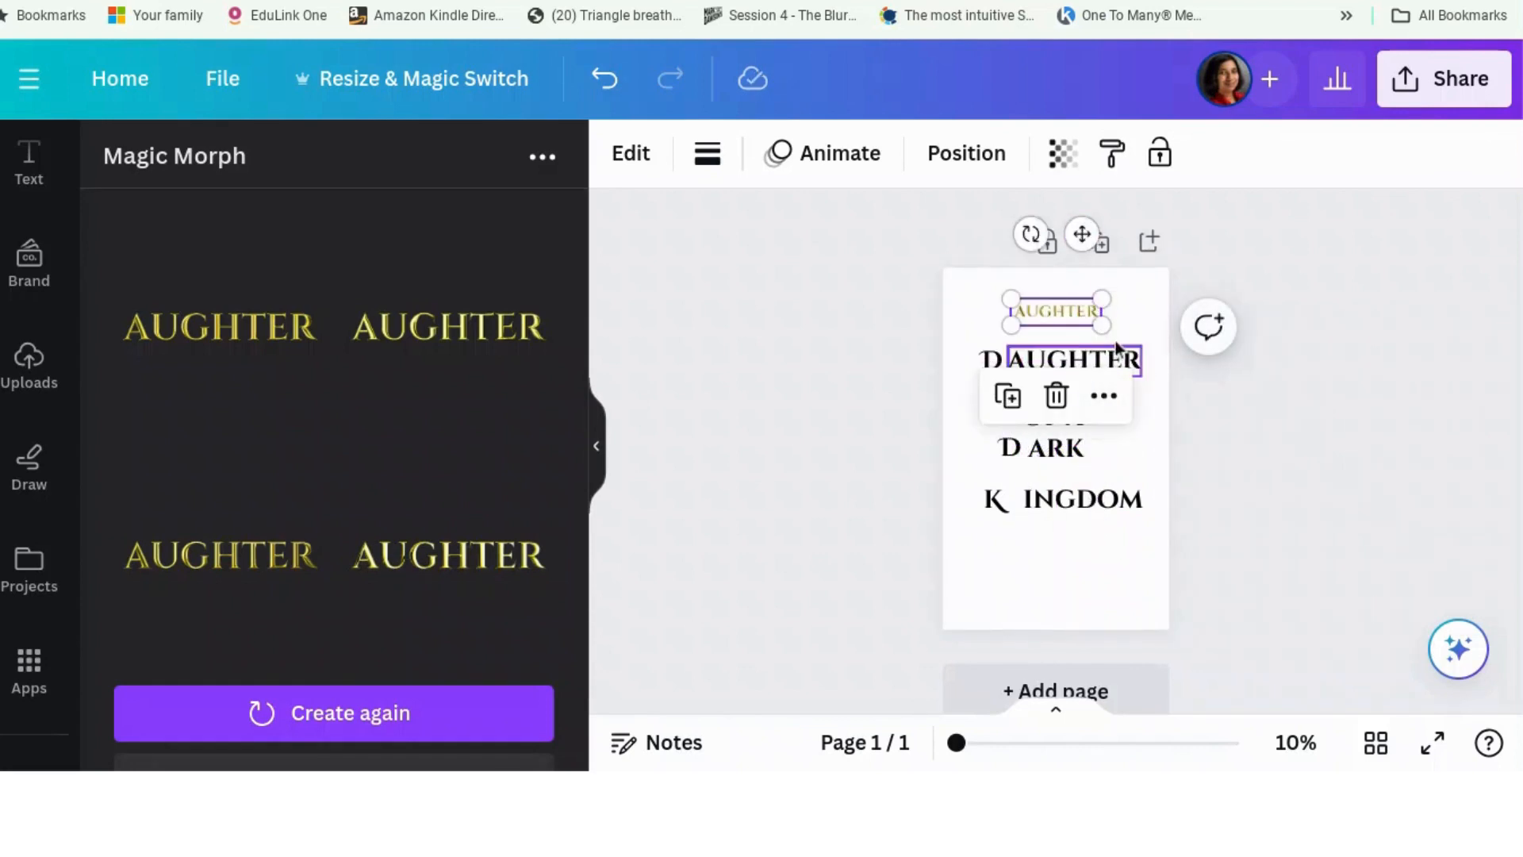
{"action": "left_click_drag", "start_coordinate": [1101, 325], "coordinate": [1148, 339]}
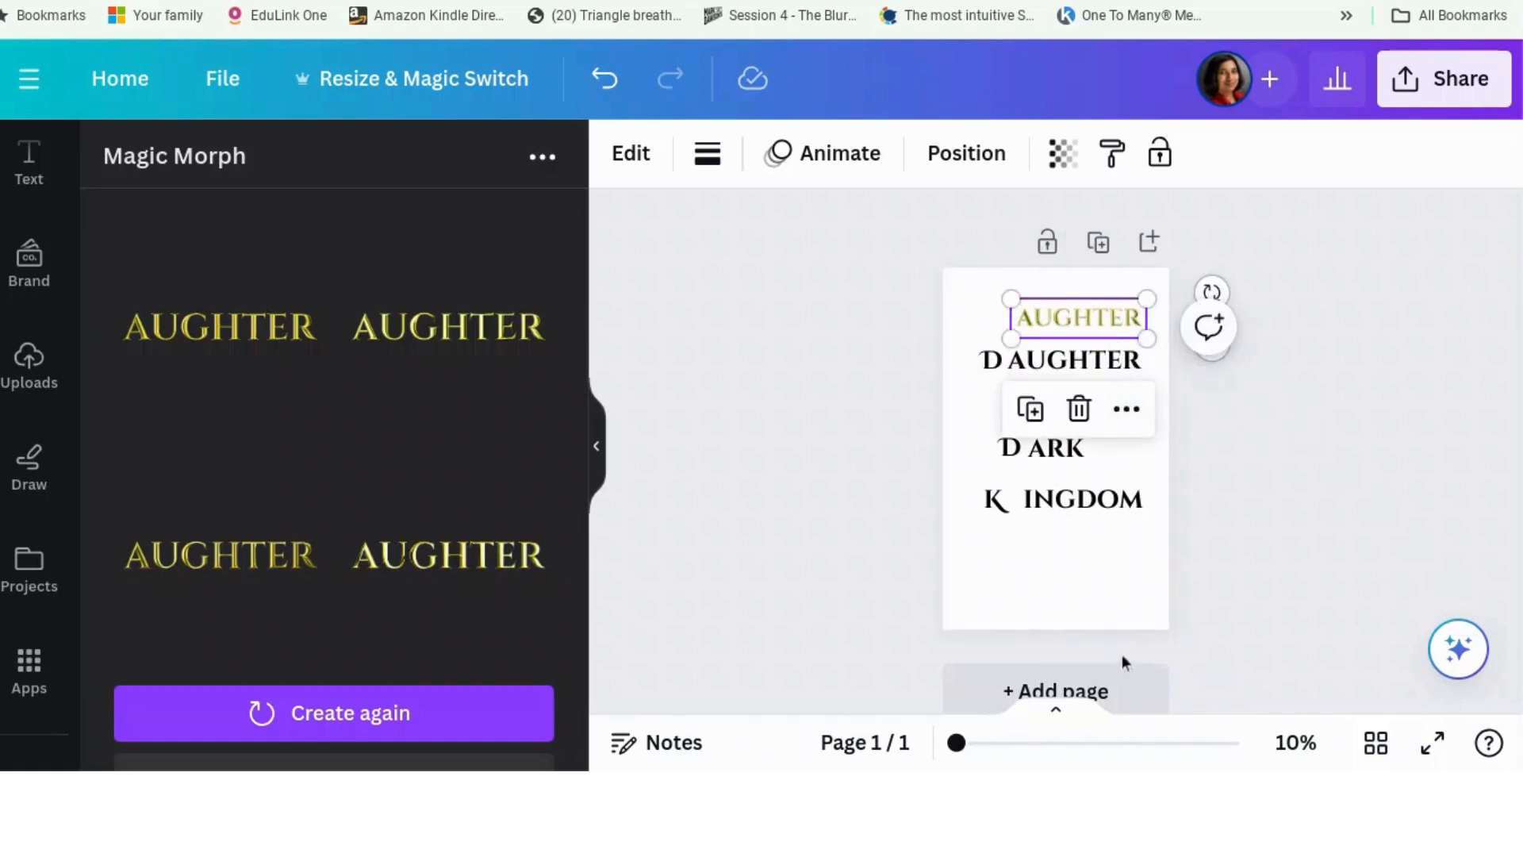
Step: Lay the gold "AUGHTER" over the black "AUGHTER" and resize it to match the letters
{"action": "left_click_drag", "start_coordinate": [956, 743], "coordinate": [1028, 743]}
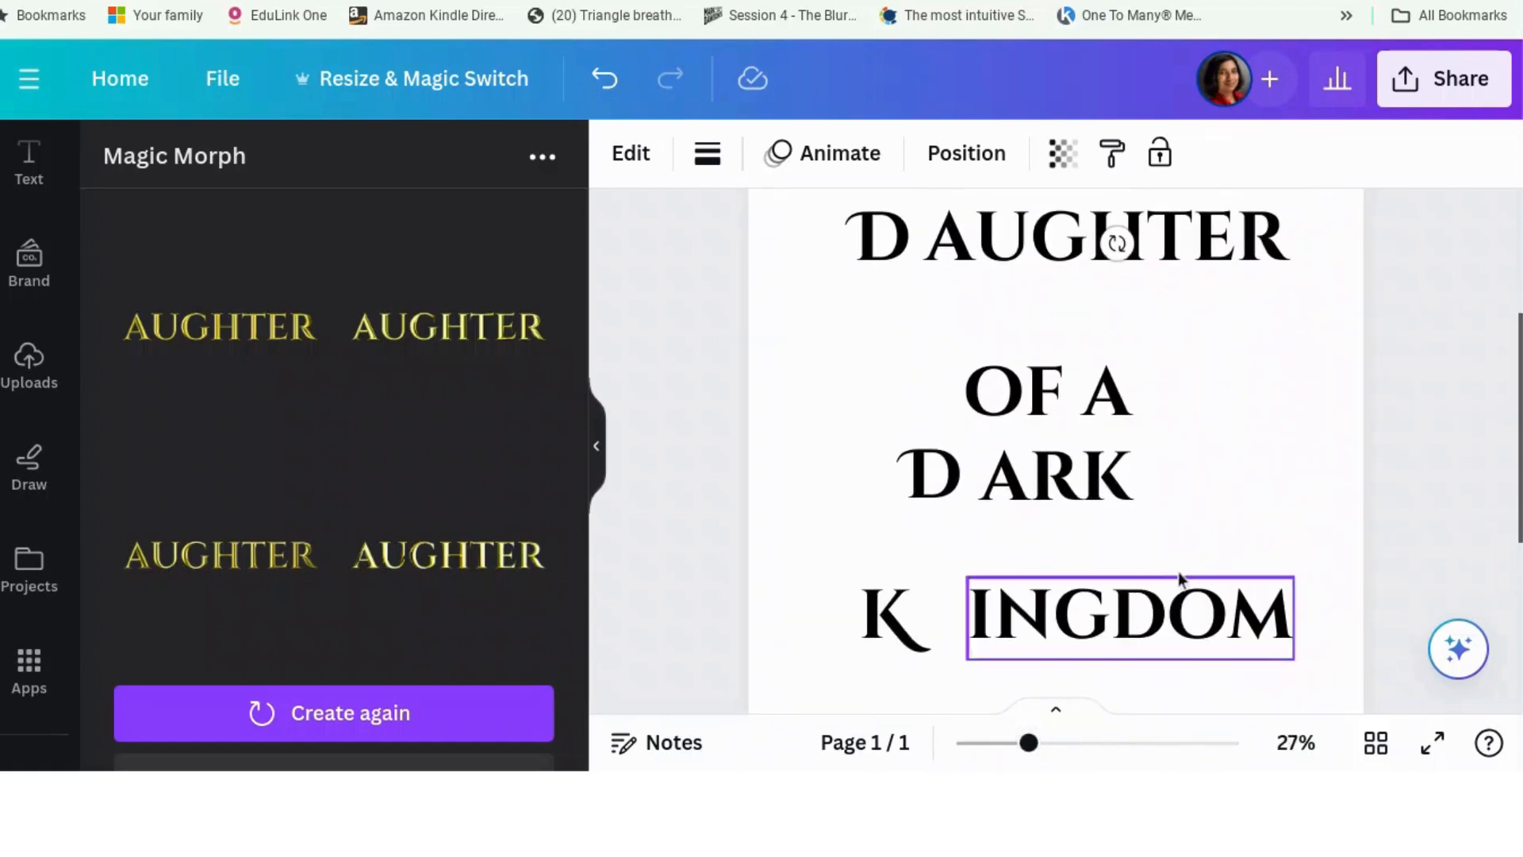
{"action": "scroll", "coordinate": [1178, 579], "scroll_direction": "up", "scroll_amount": 1}
{"action": "left_click_drag", "start_coordinate": [1177, 350], "coordinate": [1141, 482]}
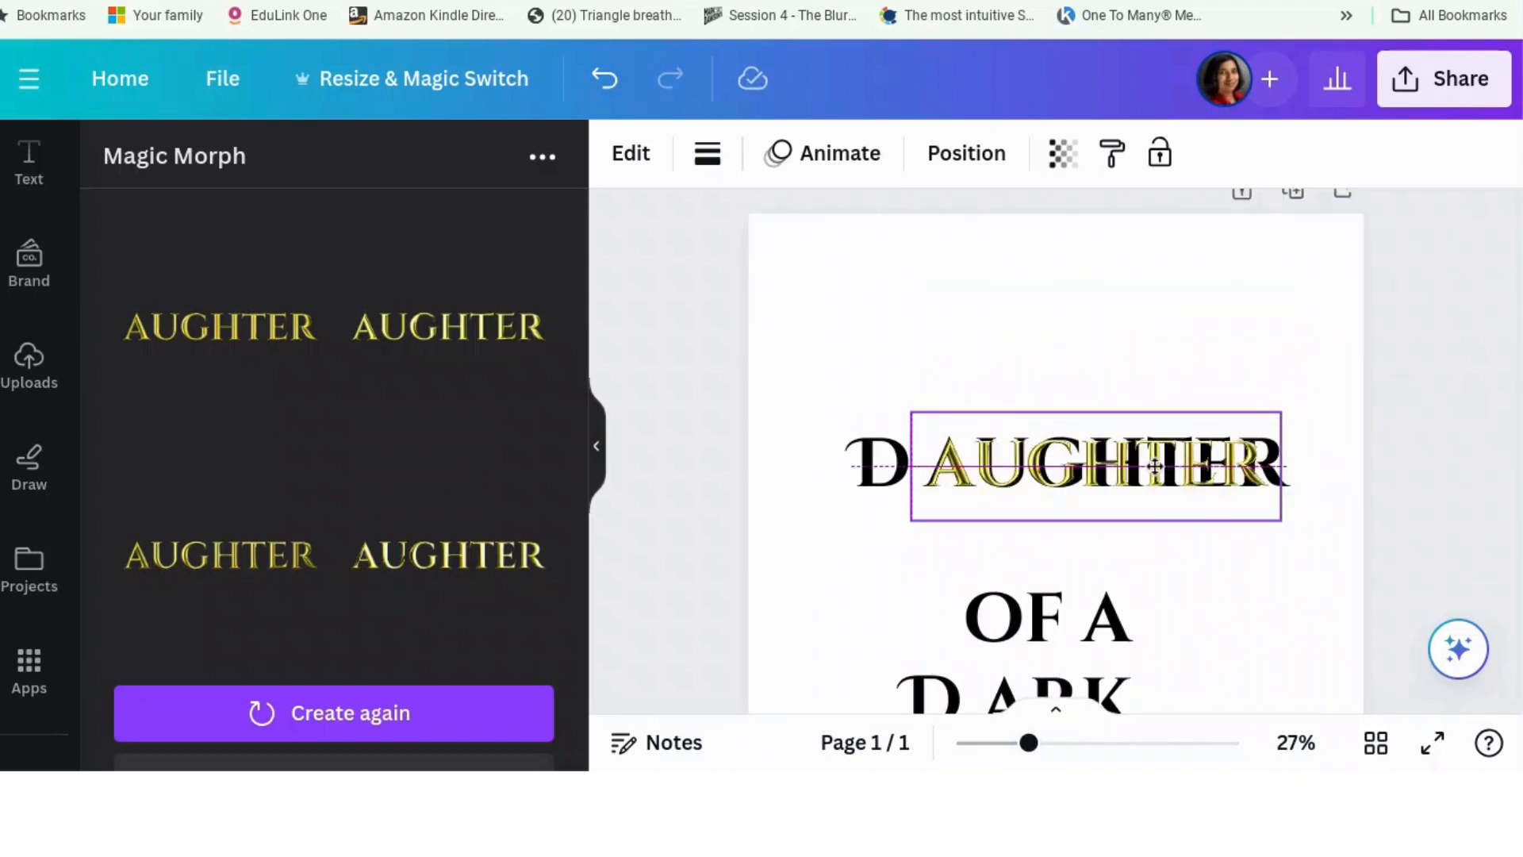
{"action": "left_click_drag", "start_coordinate": [1281, 521], "coordinate": [1231, 479]}
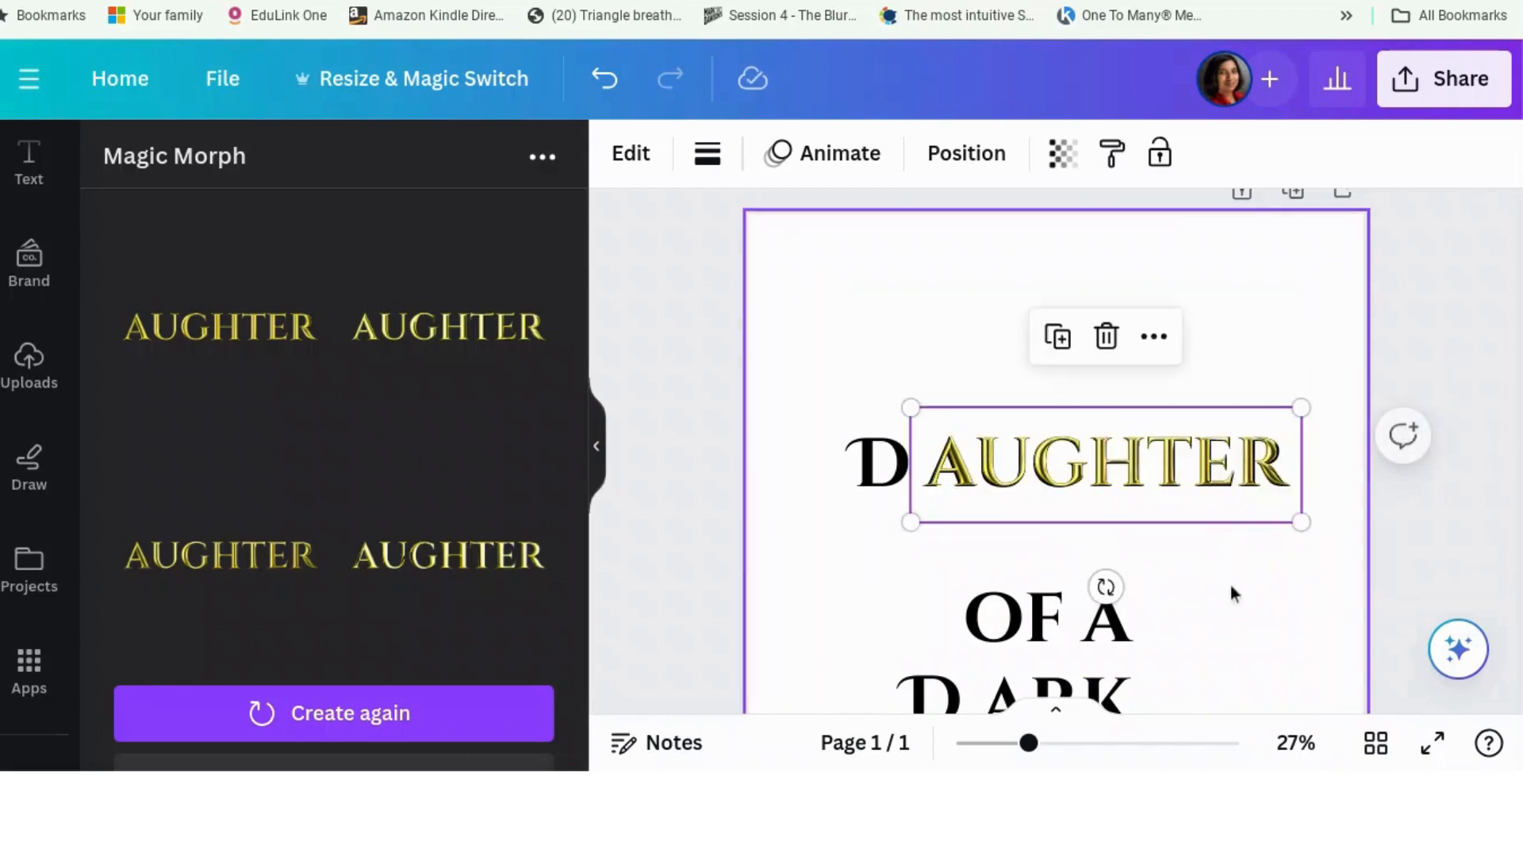
{"action": "left_click", "coordinate": [1250, 595]}
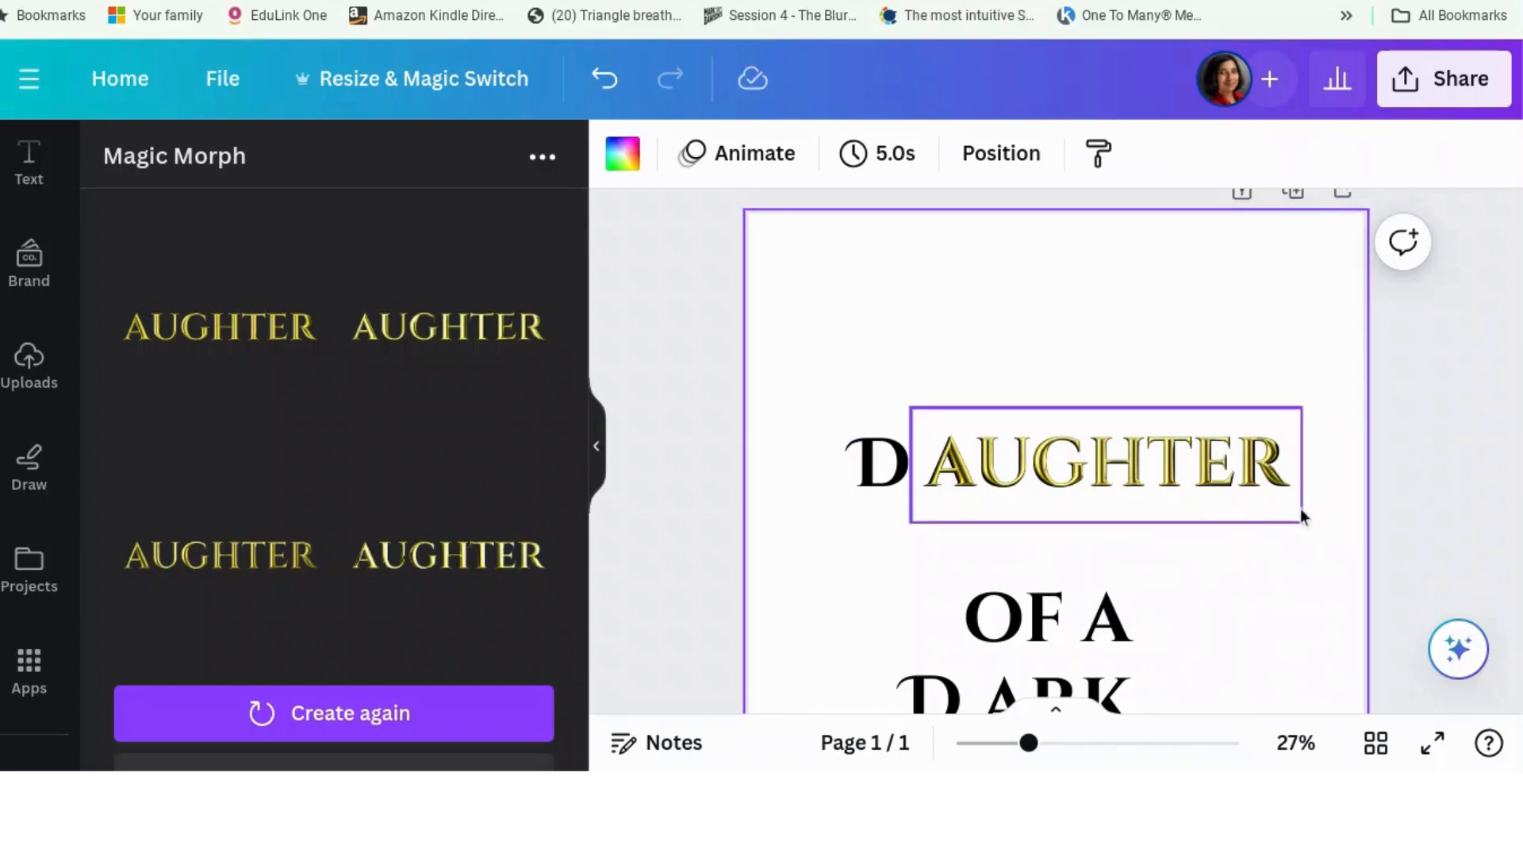
Step: Insert the fourth gold "AUGHTER", move the first gold version above the title line, and fit the new one over the black letters
{"action": "left_click", "coordinate": [440, 565]}
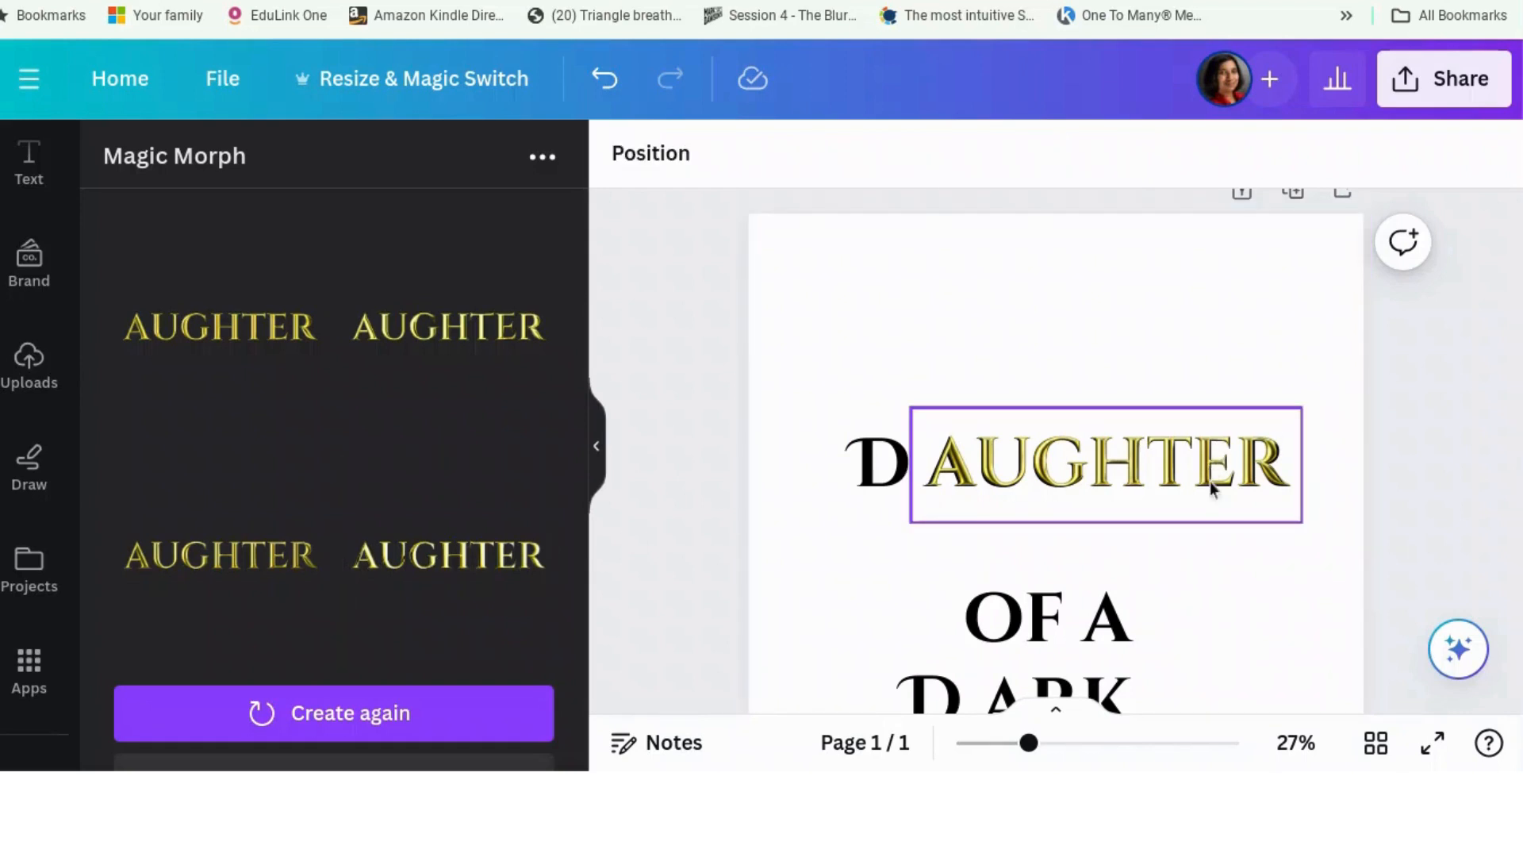
{"action": "left_click_drag", "start_coordinate": [1208, 478], "coordinate": [1222, 333]}
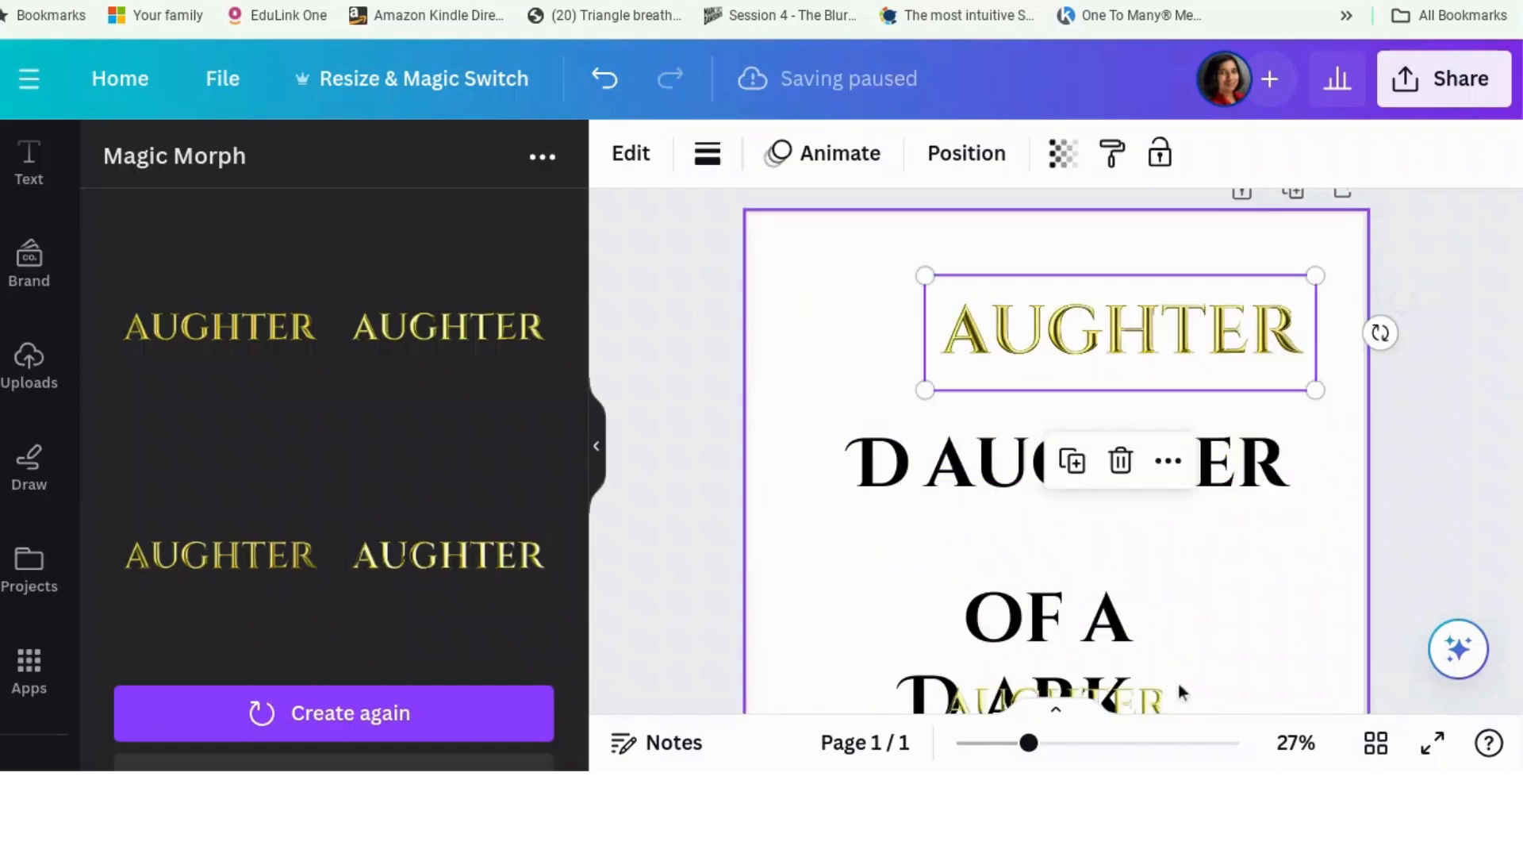
{"action": "left_click_drag", "start_coordinate": [1191, 529], "coordinate": [1161, 441]}
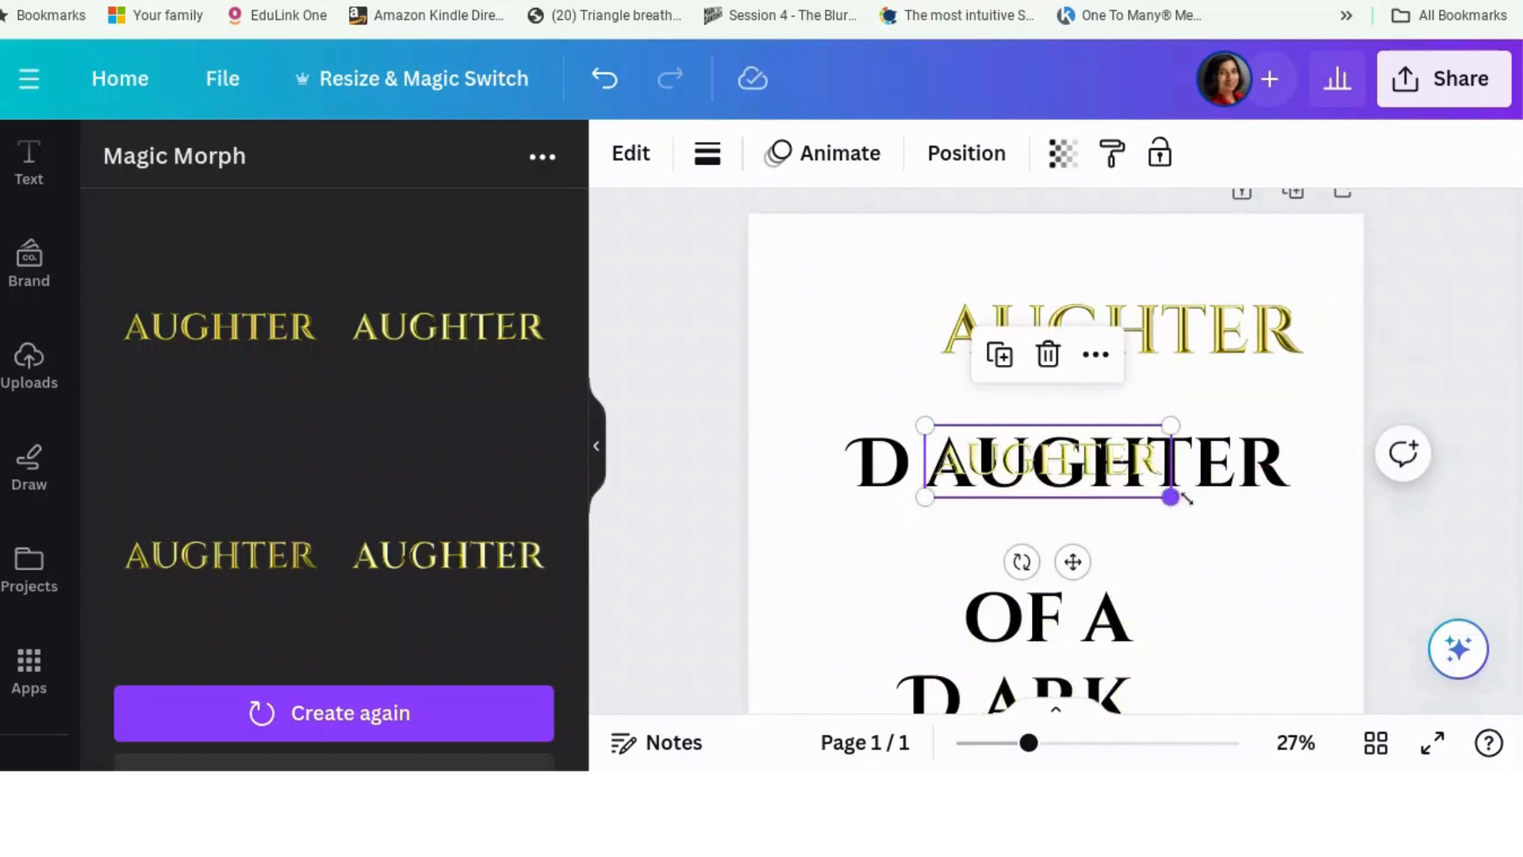
{"action": "left_click_drag", "start_coordinate": [1172, 497], "coordinate": [1222, 493]}
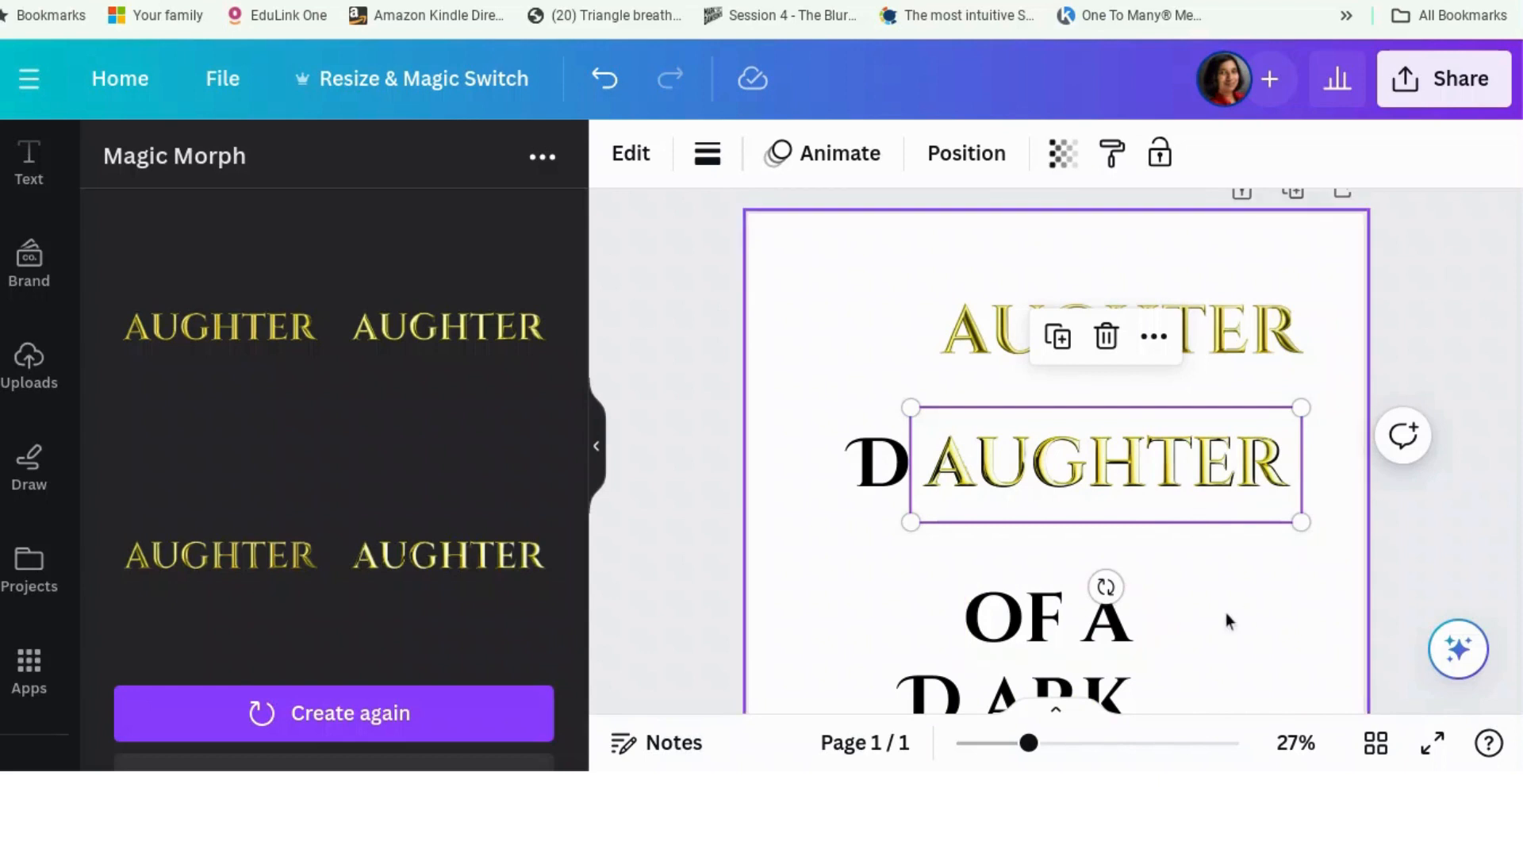
{"action": "scroll", "coordinate": [1225, 612], "scroll_direction": "down", "scroll_amount": 6}
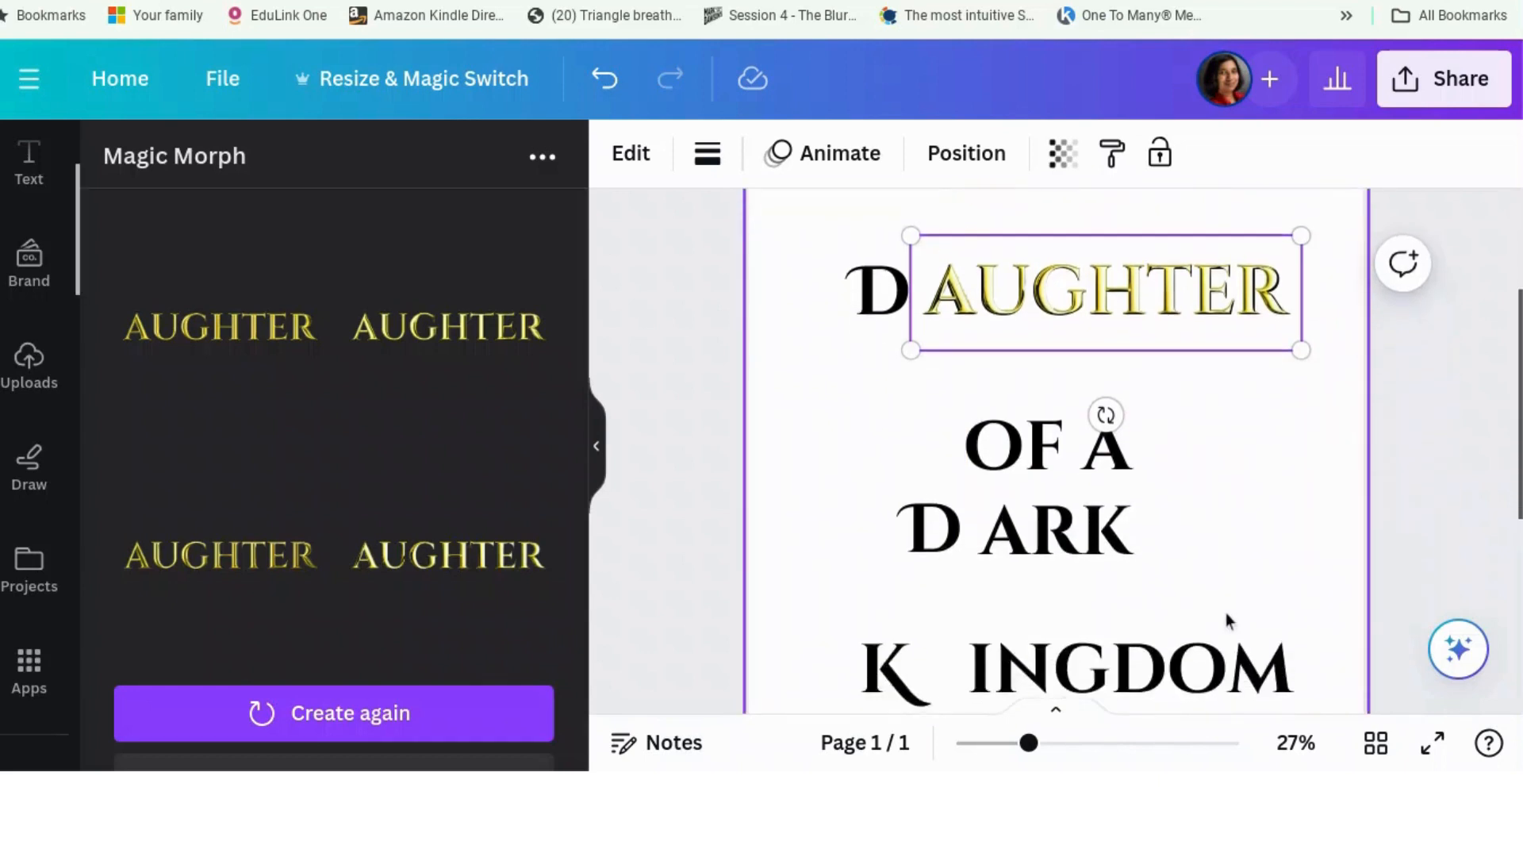
{"action": "scroll", "coordinate": [1226, 613], "scroll_direction": "up", "scroll_amount": 3}
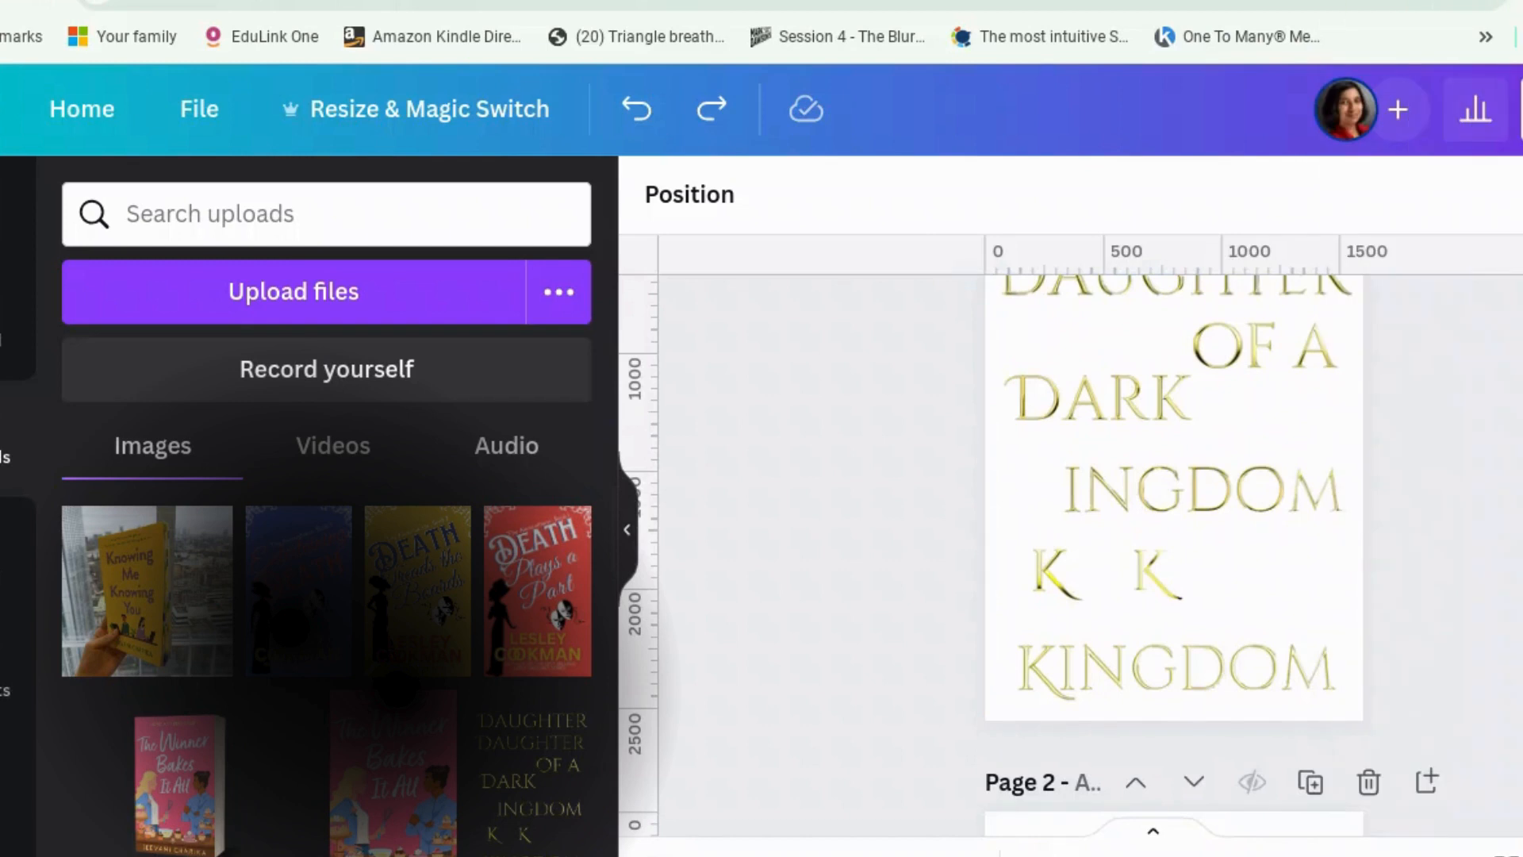
Step: Examine the gold title lettering image on page 1, from the two DAUGHTER lines down to KINGDOM
{"action": "scroll", "coordinate": [1174, 556], "scroll_direction": "up", "scroll_amount": 3}
{"action": "scroll", "coordinate": [1174, 555], "scroll_direction": "down", "scroll_amount": 2}
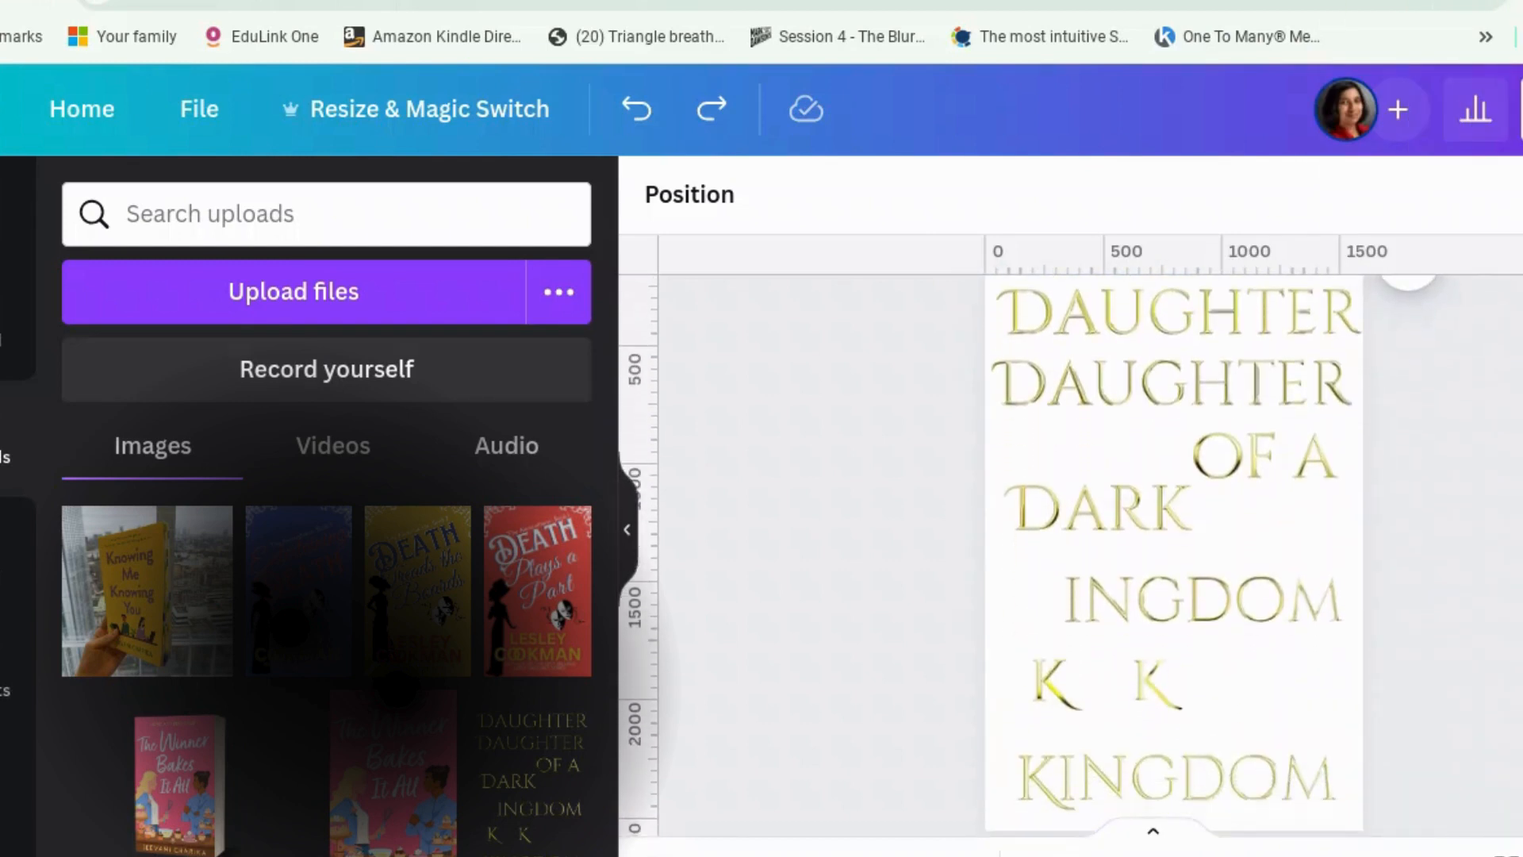
{"action": "scroll", "coordinate": [1174, 555], "scroll_direction": "down", "scroll_amount": 2}
{"action": "scroll", "coordinate": [1174, 555], "scroll_direction": "up", "scroll_amount": 1}
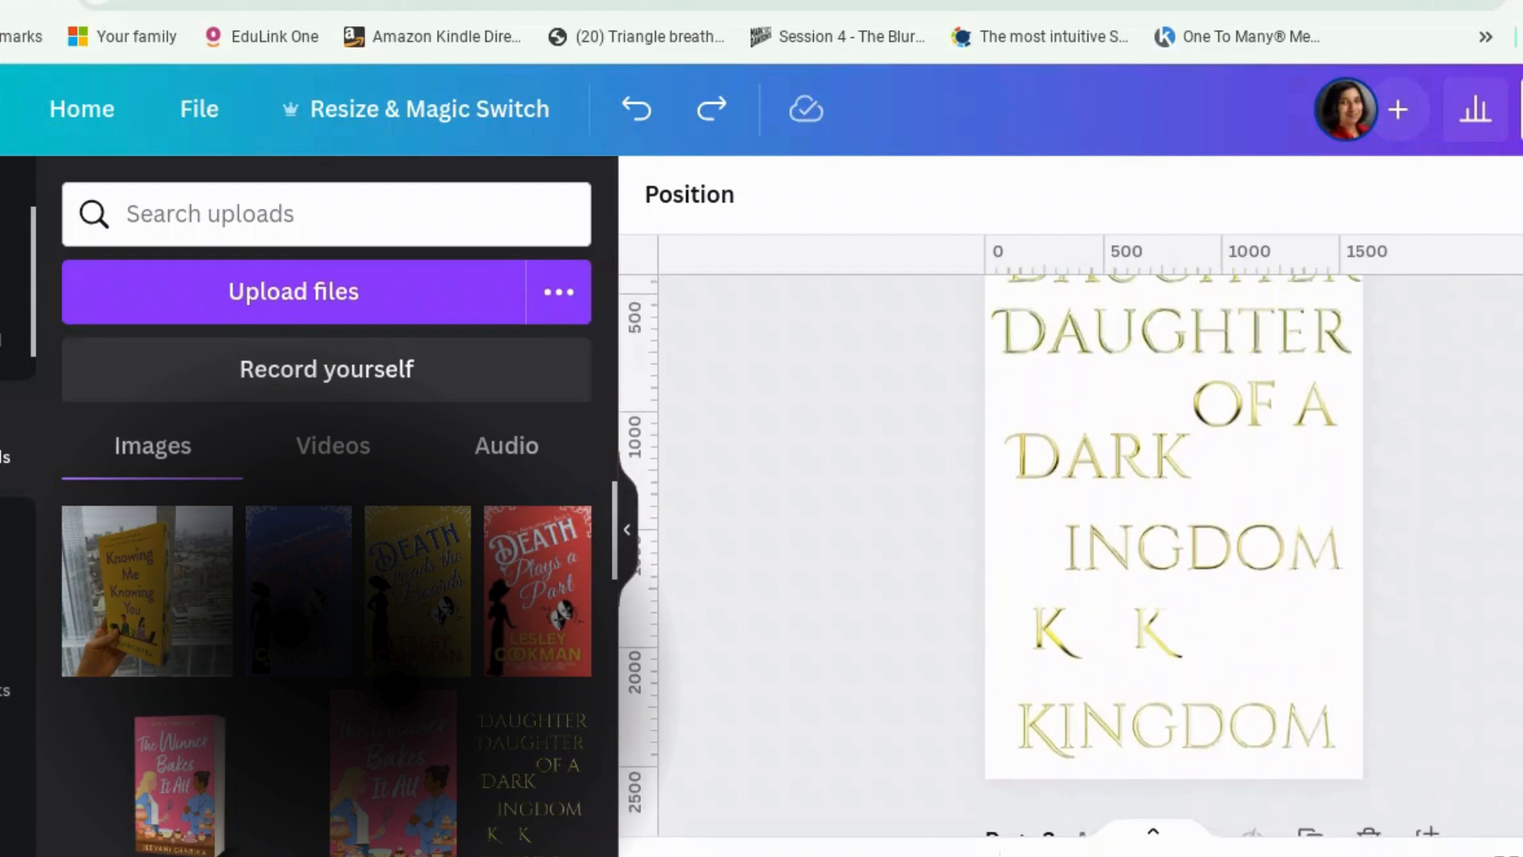
{"action": "left_click", "coordinate": [1228, 413]}
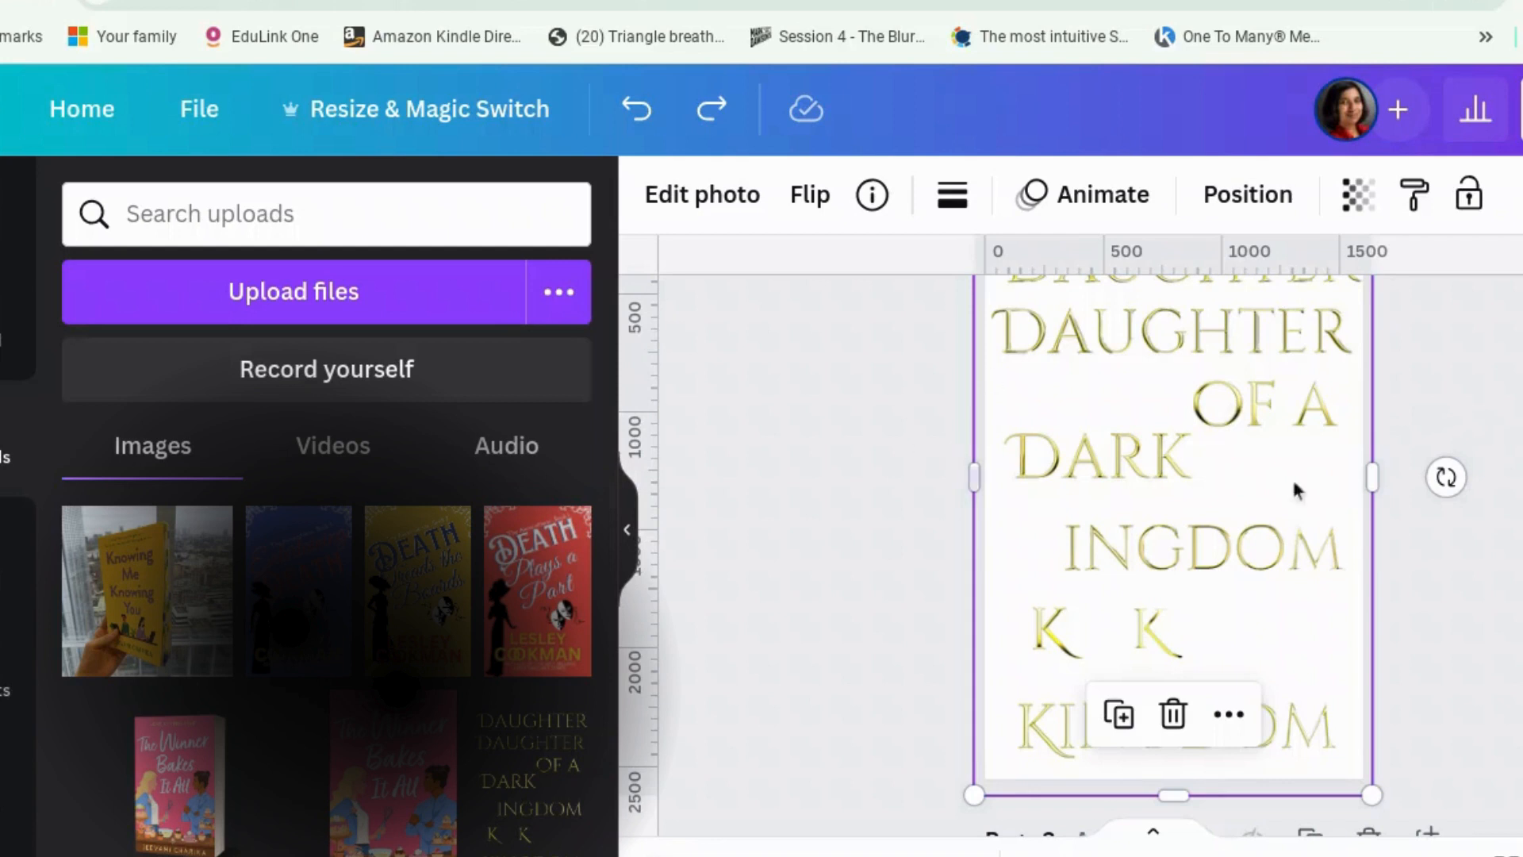
{"action": "key", "text": "Escape"}
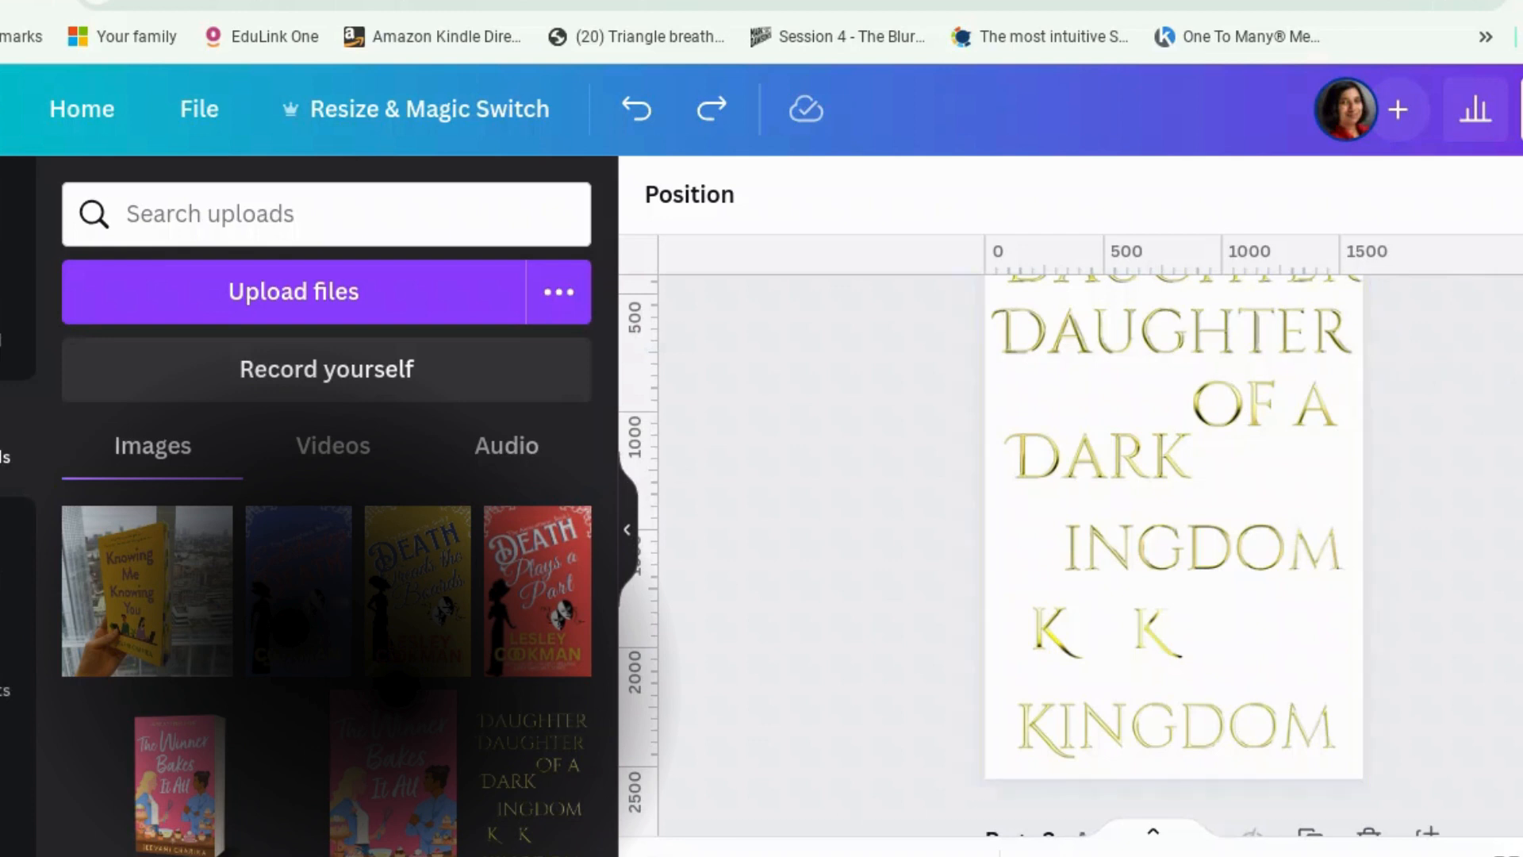
{"action": "scroll", "coordinate": [1179, 554], "scroll_direction": "down", "scroll_amount": 1}
{"action": "scroll", "coordinate": [1179, 554], "scroll_direction": "down", "scroll_amount": 3}
{"action": "scroll", "coordinate": [1179, 554], "scroll_direction": "up", "scroll_amount": 3}
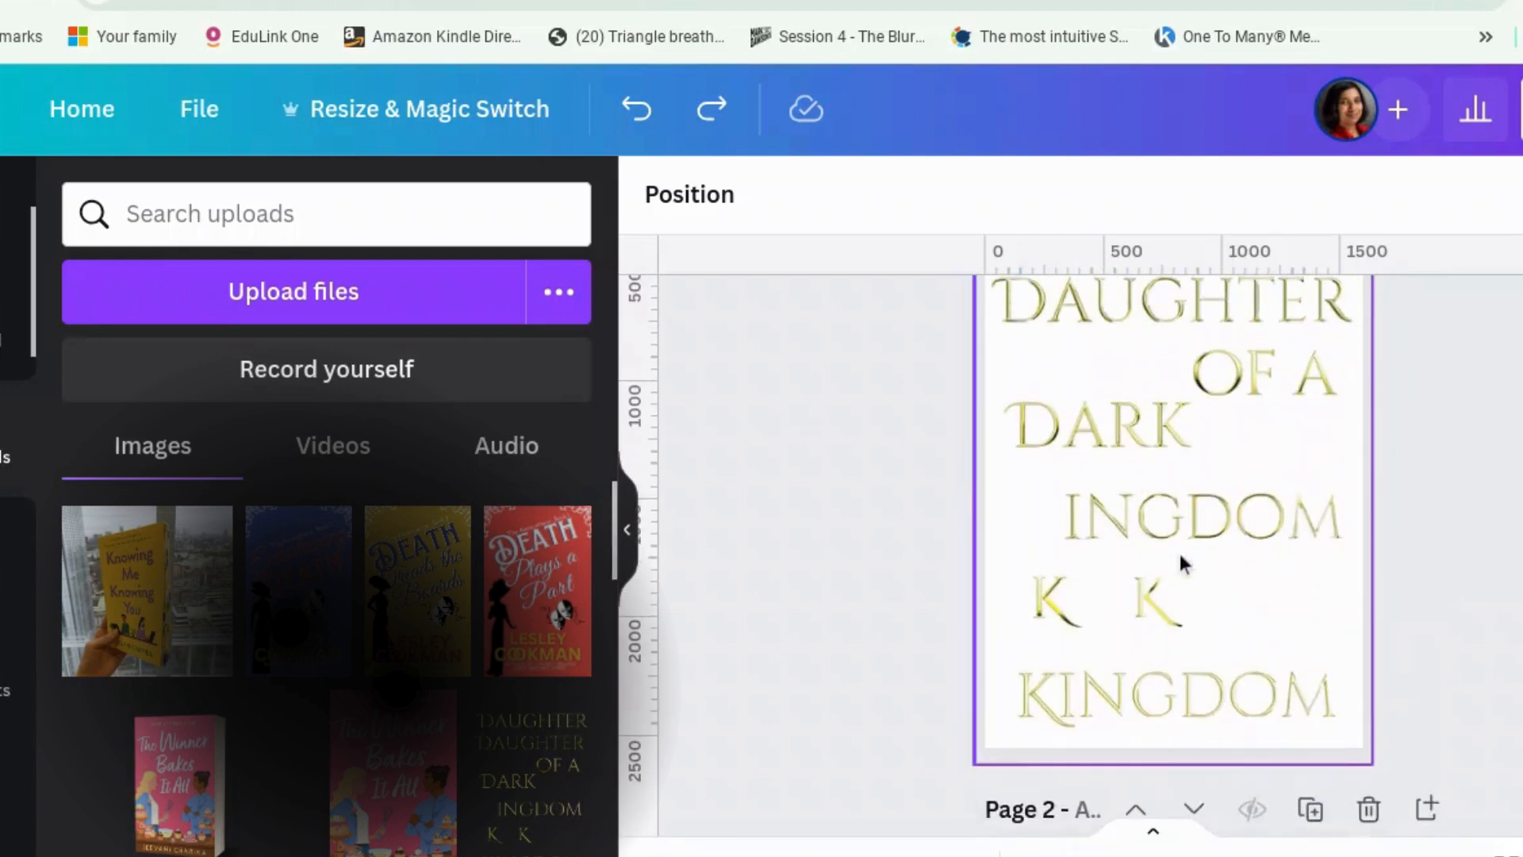
{"action": "scroll", "coordinate": [1321, 513], "scroll_direction": "up", "scroll_amount": 1}
{"action": "left_click", "coordinate": [1187, 500]}
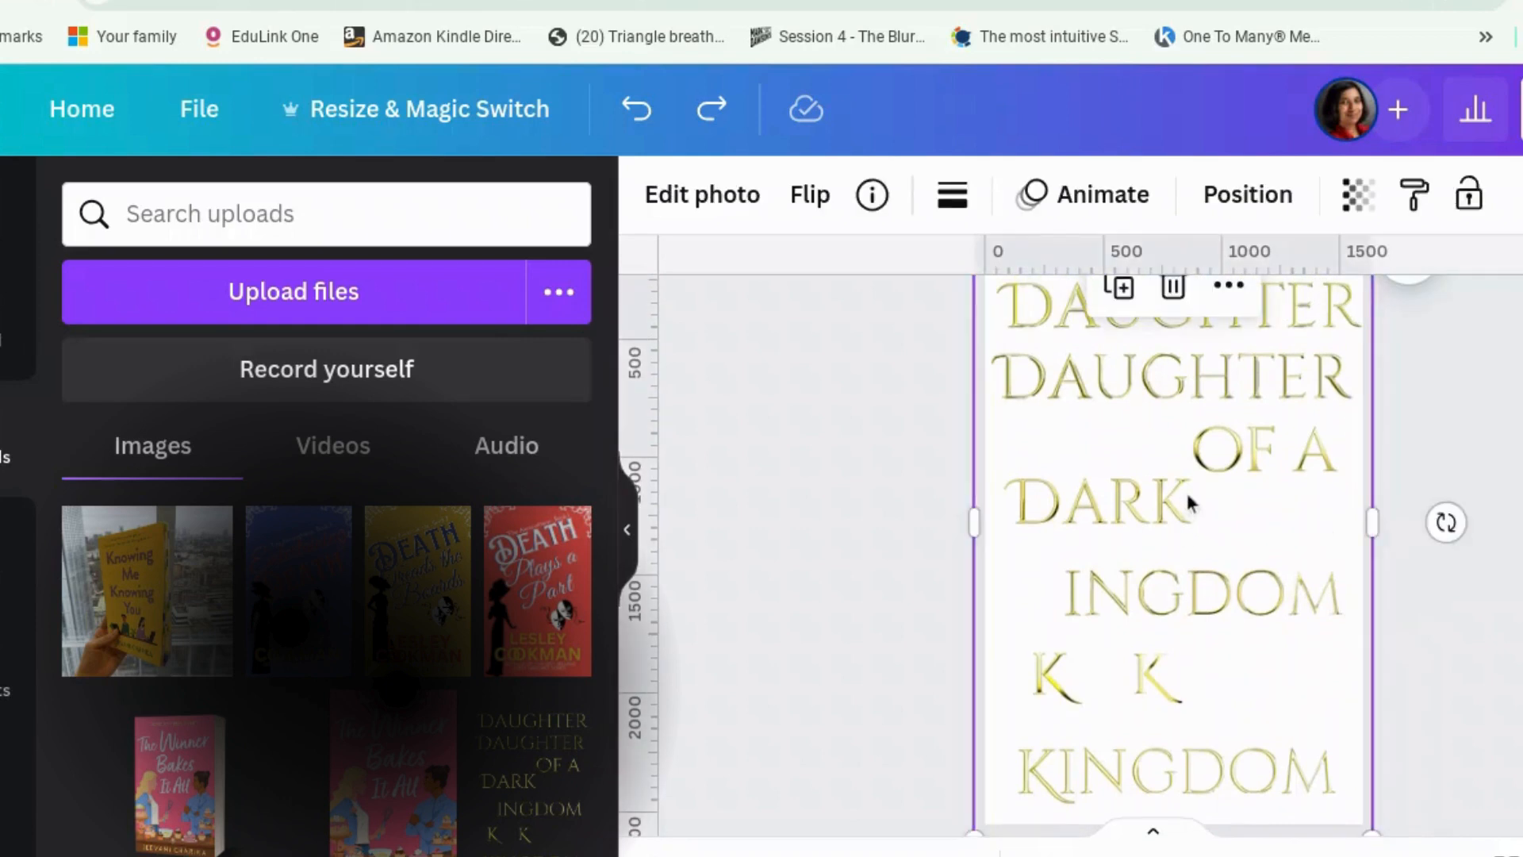
{"action": "left_click_drag", "start_coordinate": [1071, 519], "coordinate": [1143, 516]}
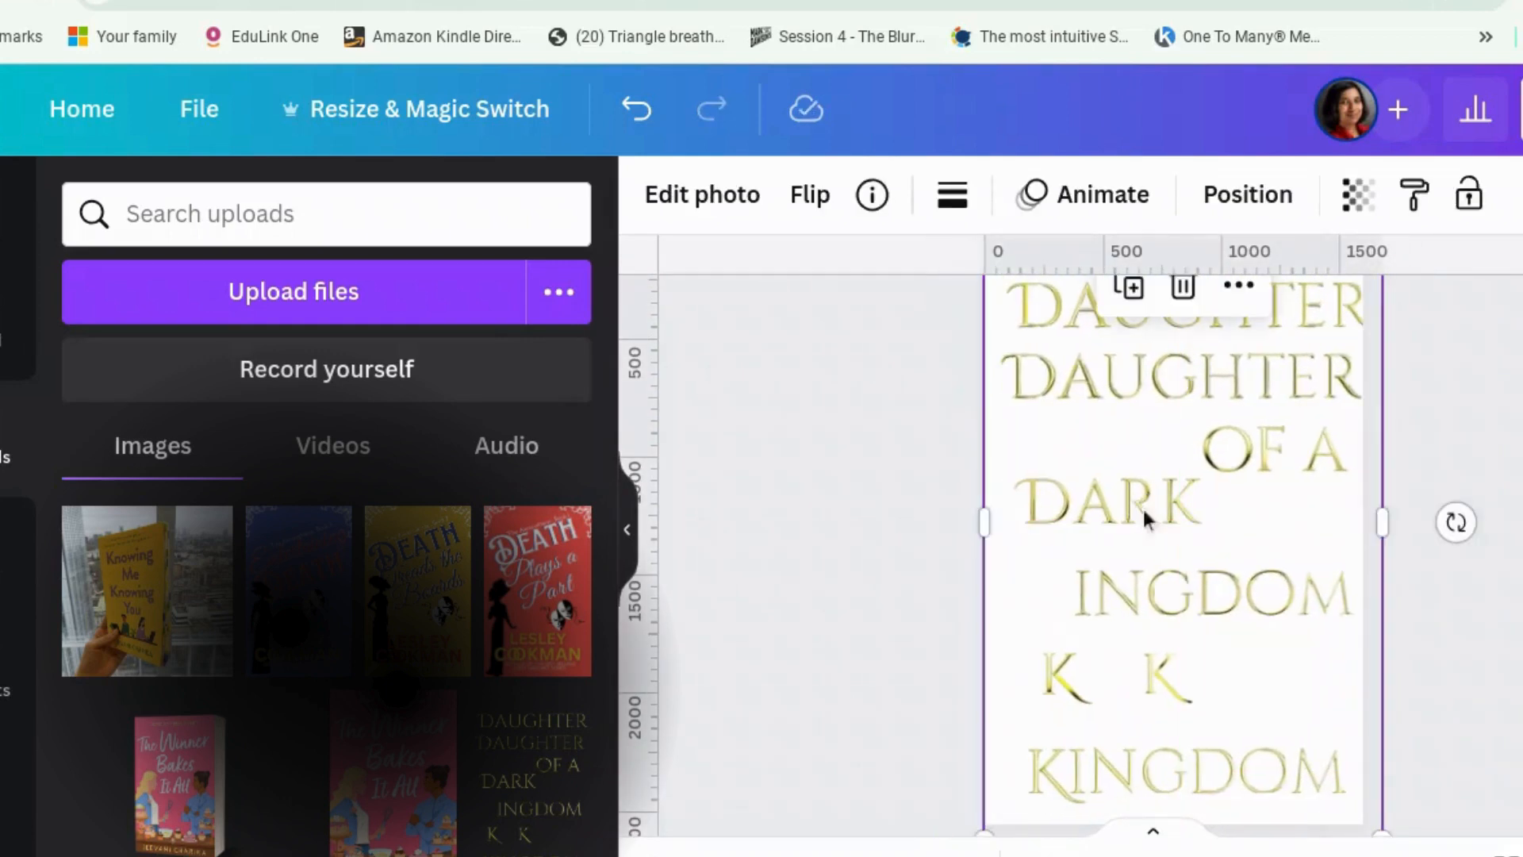
{"action": "scroll", "coordinate": [1434, 487], "scroll_direction": "up", "scroll_amount": 2}
{"action": "scroll", "coordinate": [1285, 575], "scroll_direction": "down", "scroll_amount": 1}
{"action": "left_click_drag", "start_coordinate": [1248, 559], "coordinate": [1243, 558]}
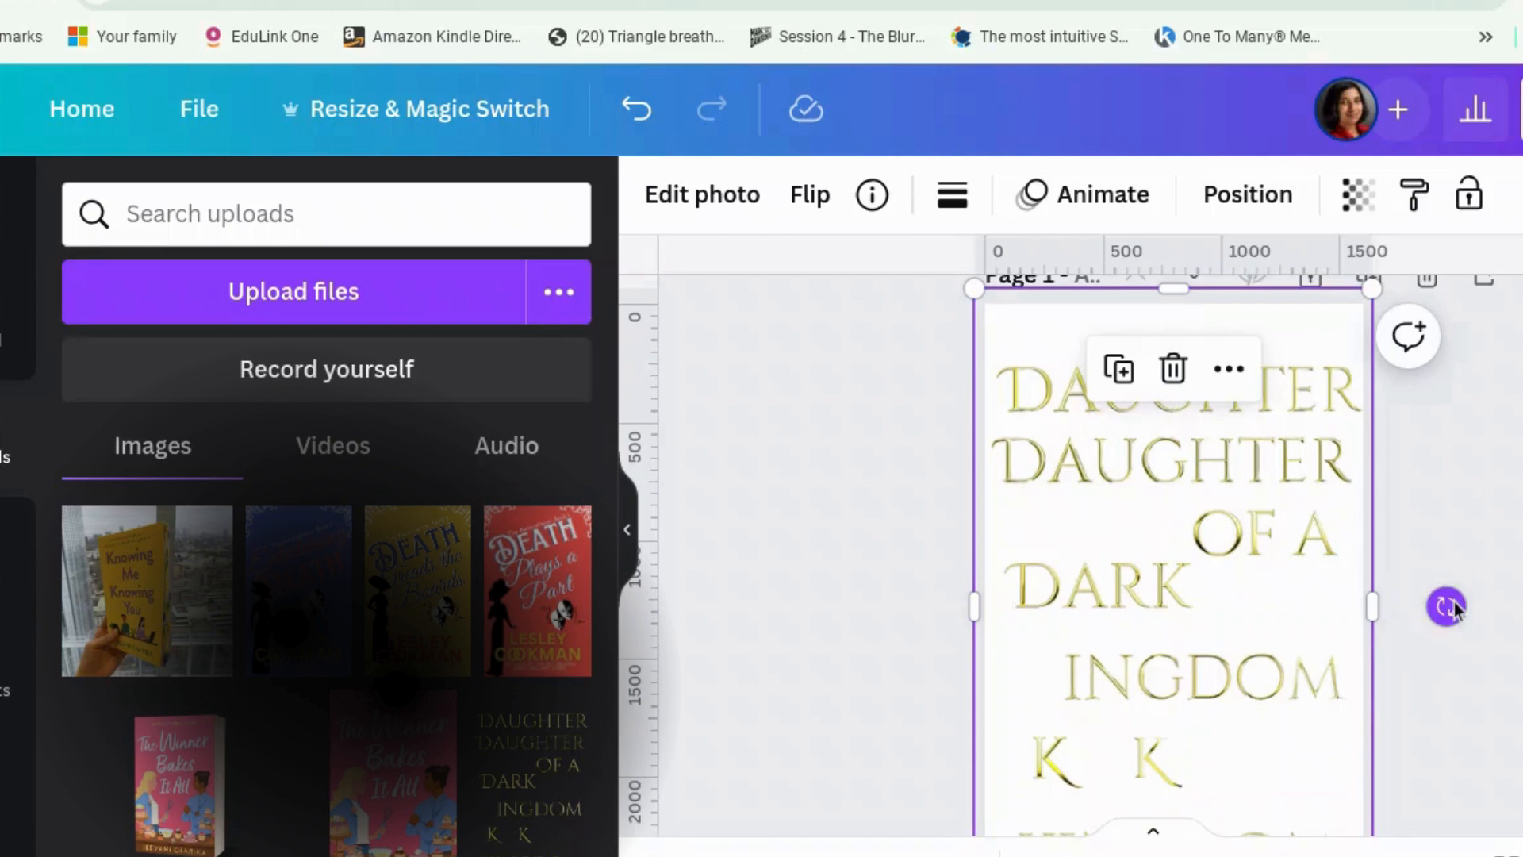
{"action": "key", "text": "Escape"}
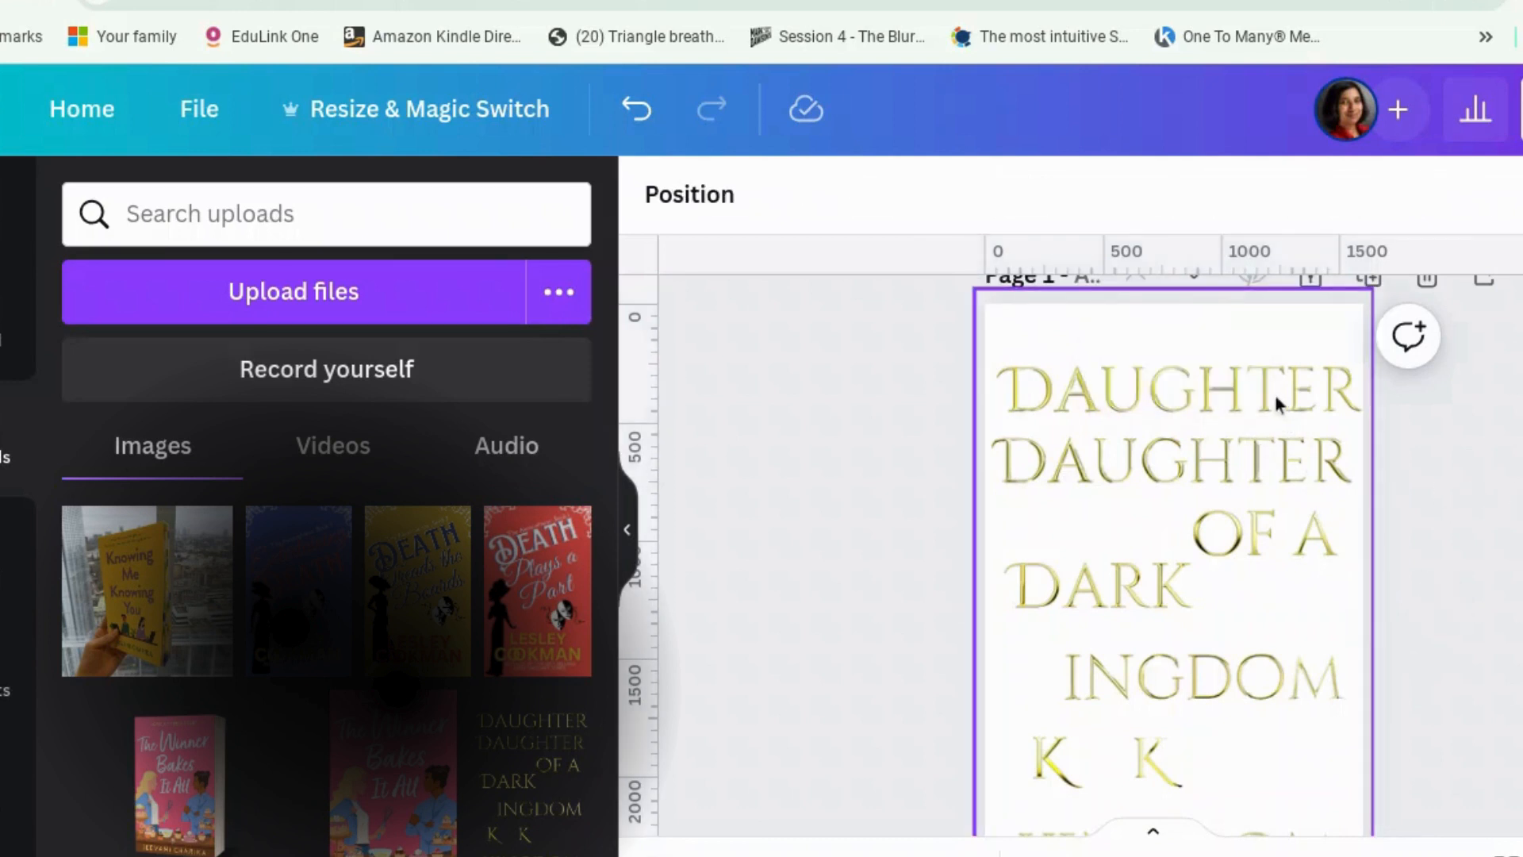
{"action": "right_click", "coordinate": [1274, 394]}
{"action": "left_click", "coordinate": [1229, 379]}
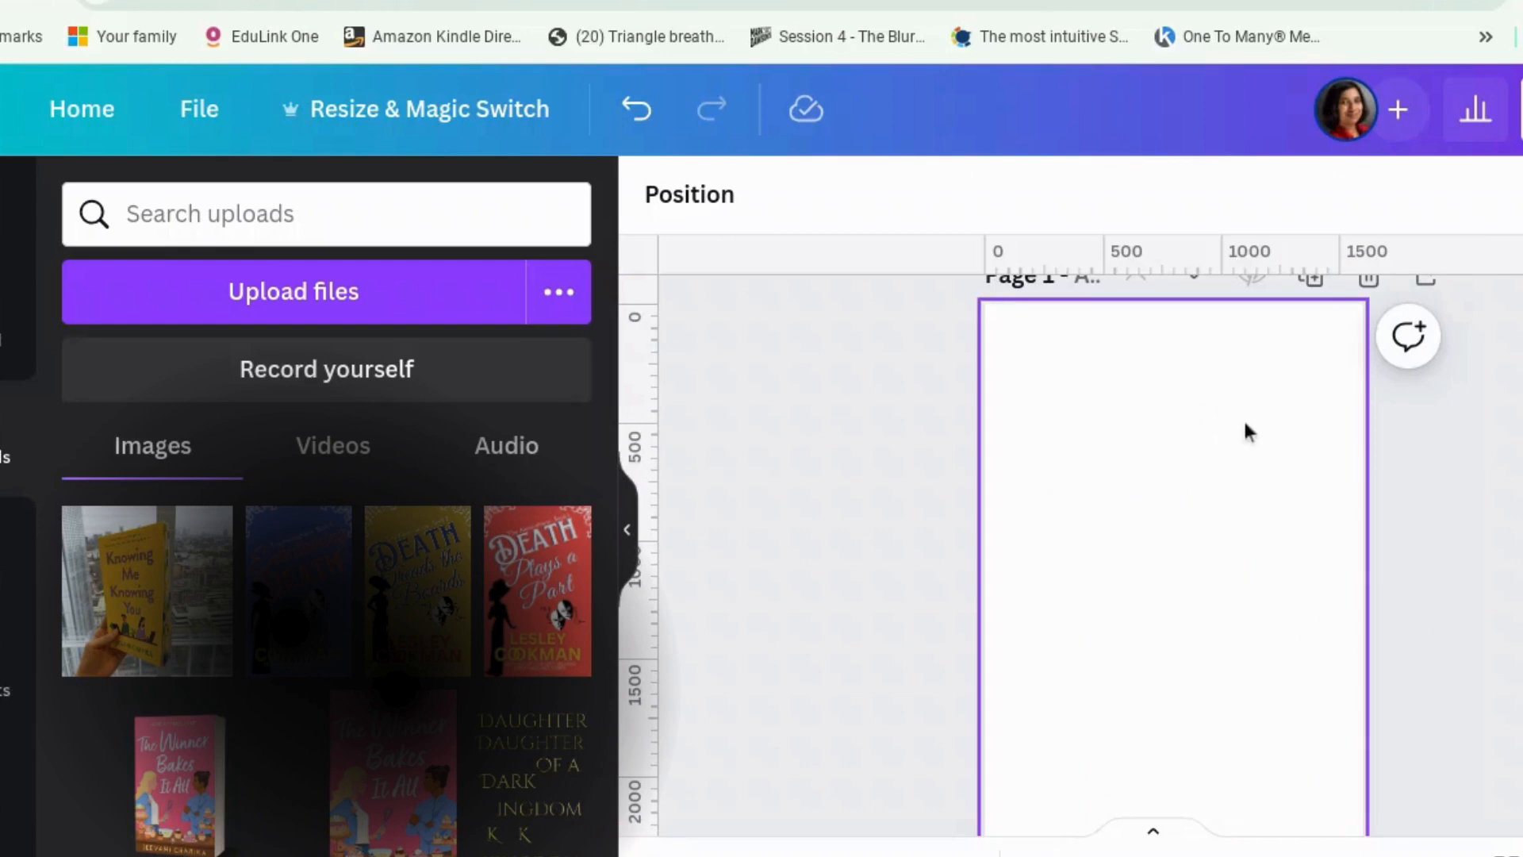
{"action": "key", "text": "ctrl+z"}
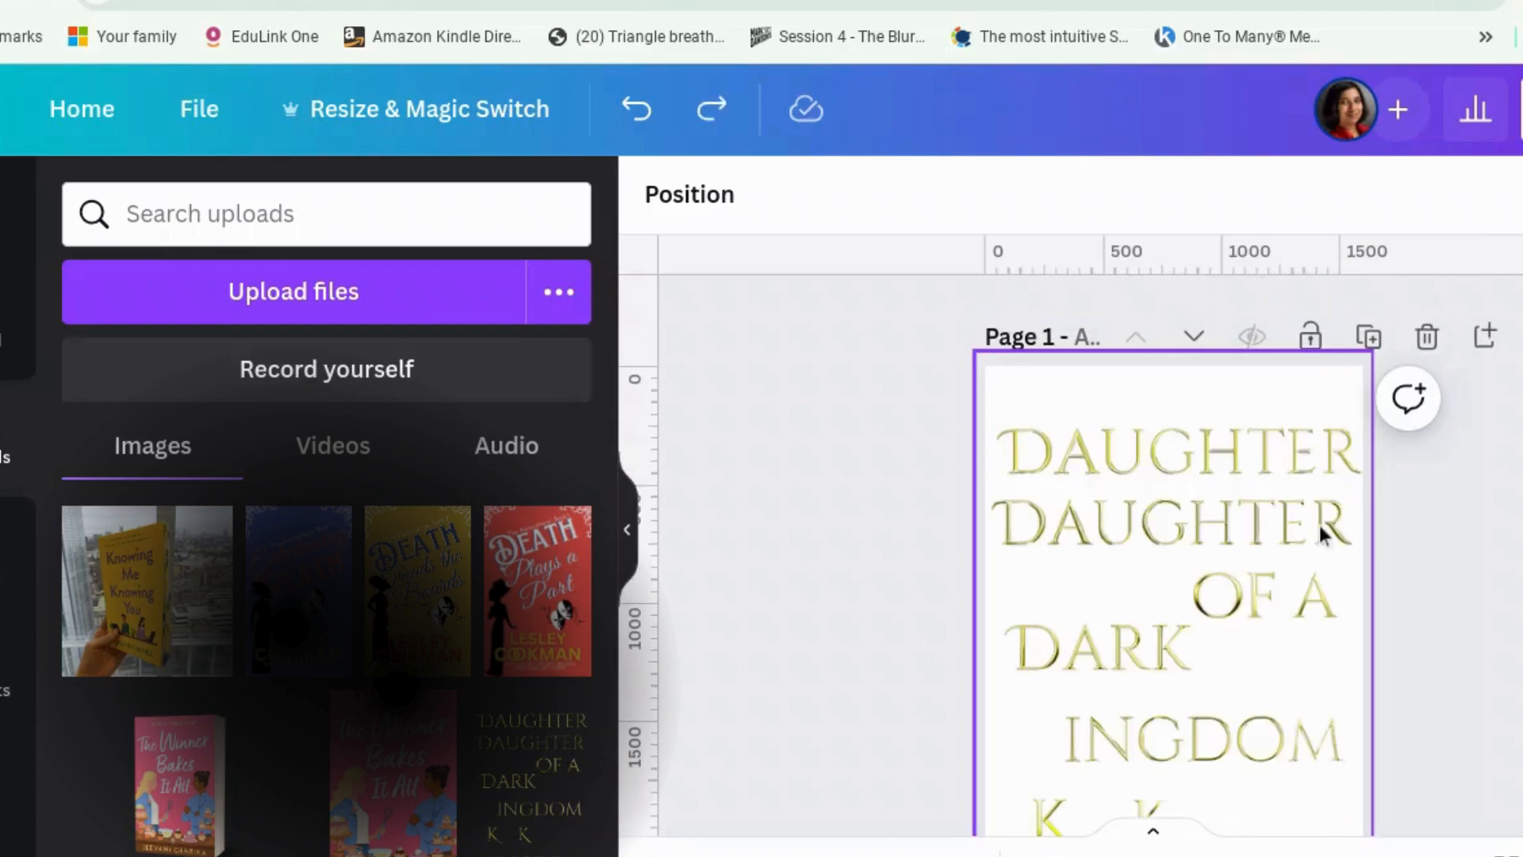
Step: Duplicate the gold lettering image on page 1, crop the copy to the second DAUGHTER line and move it onto page 2
{"action": "left_click", "coordinate": [1302, 545]}
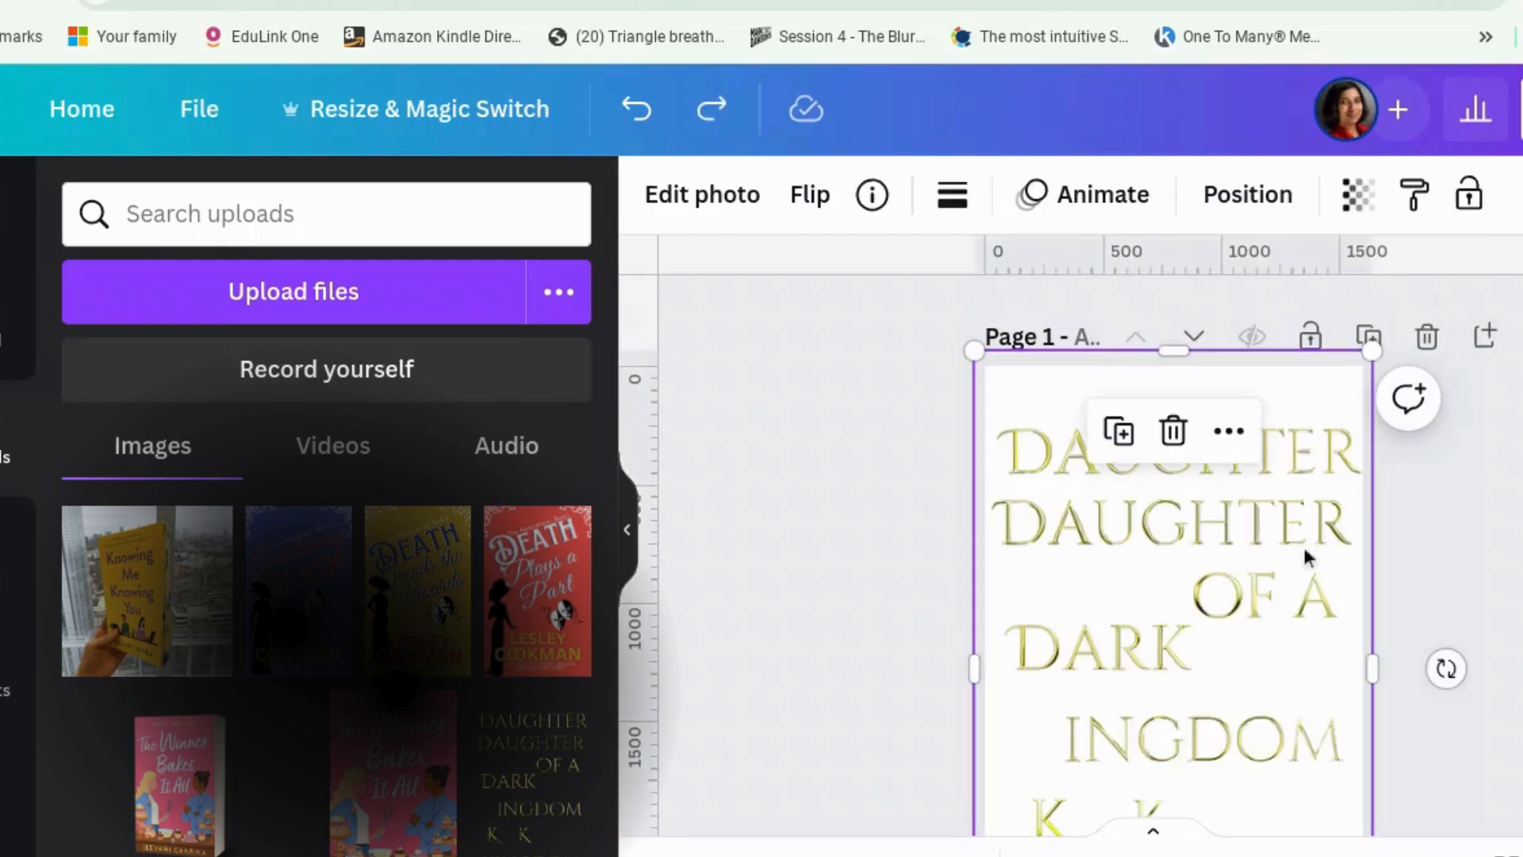
{"action": "left_click", "coordinate": [1104, 433]}
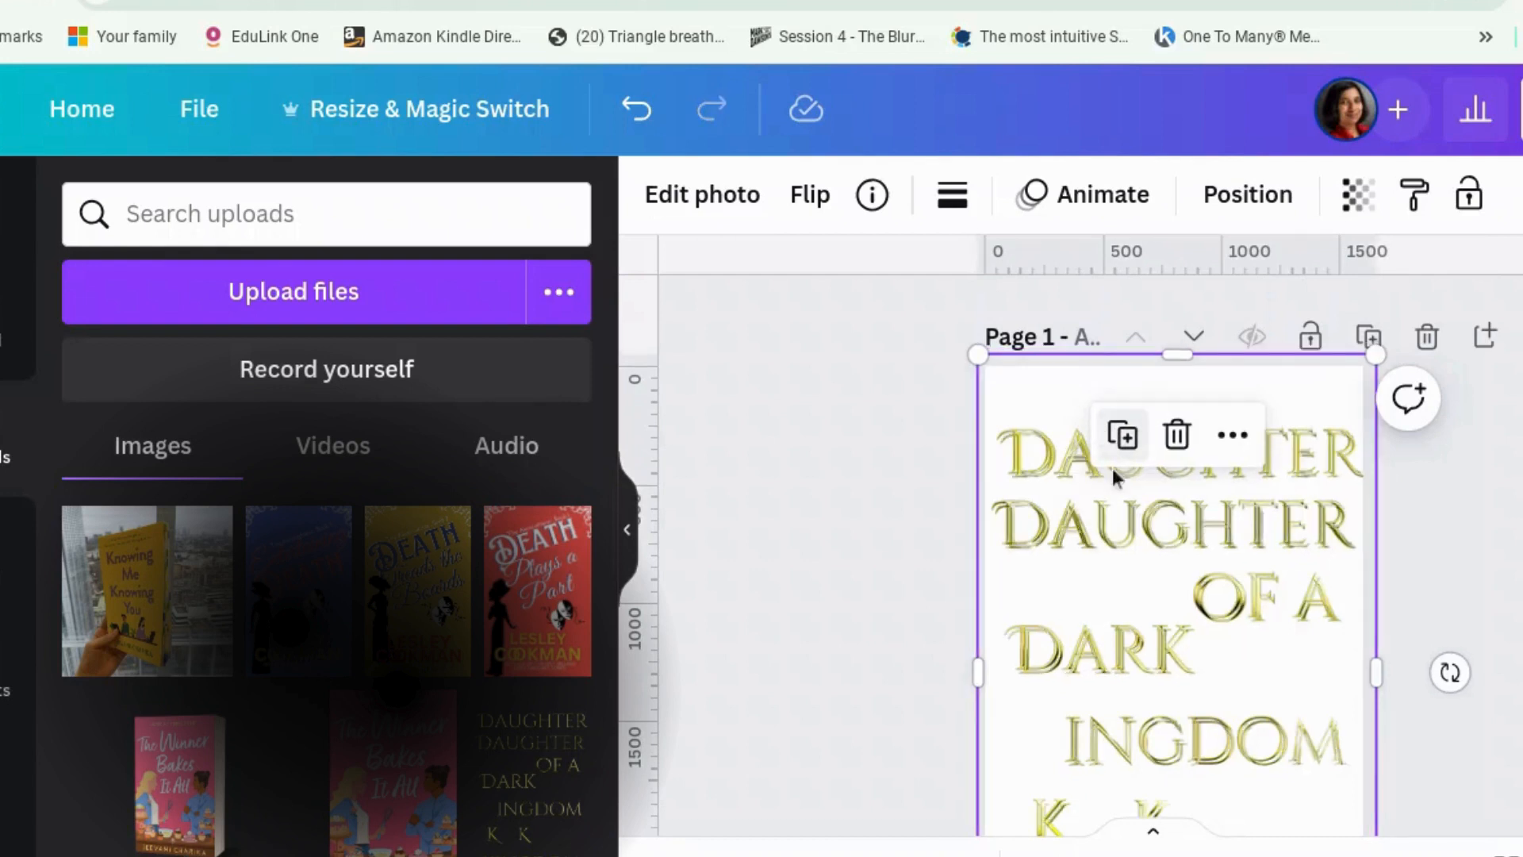
{"action": "left_click_drag", "start_coordinate": [1168, 351], "coordinate": [1157, 490]}
{"action": "scroll", "coordinate": [1156, 489], "scroll_direction": "down", "scroll_amount": 5}
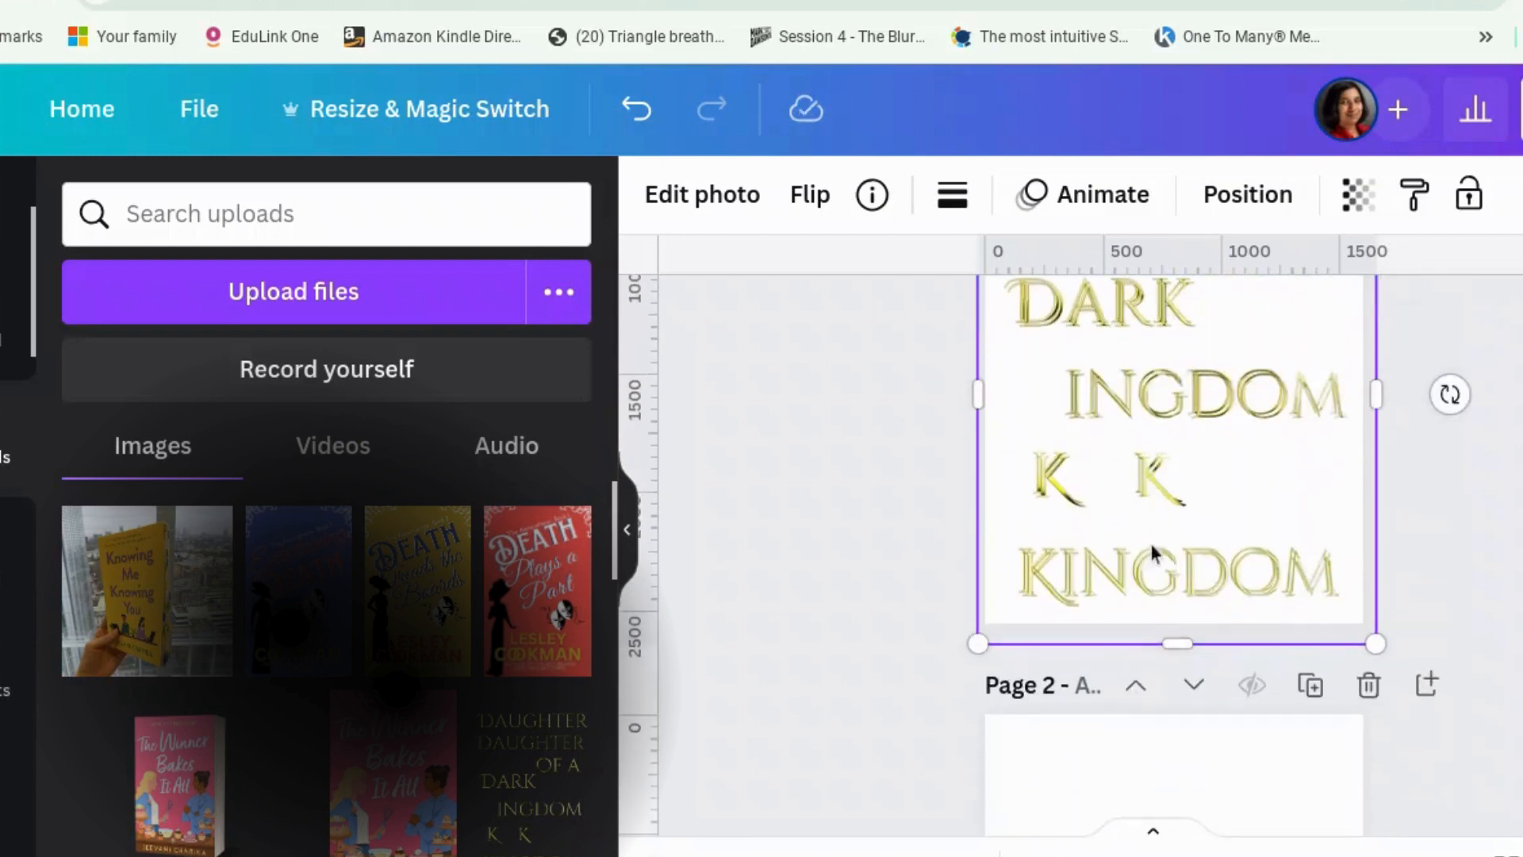
{"action": "left_click_drag", "start_coordinate": [1172, 644], "coordinate": [1206, 745]}
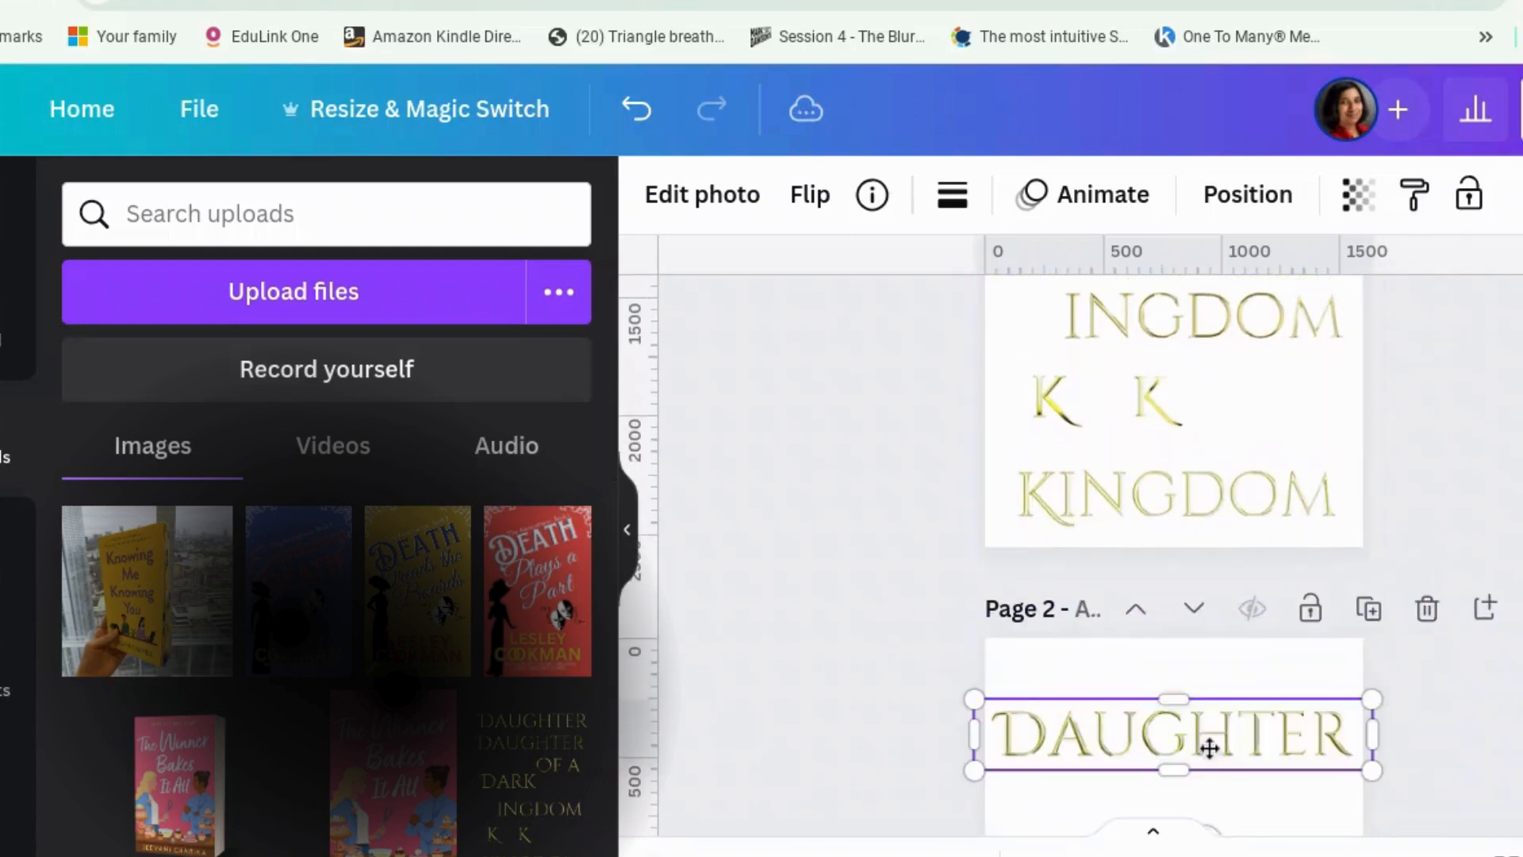
Step: Set the background of page 2 to the document's dark red, #ab0707
{"action": "left_click", "coordinate": [1190, 681]}
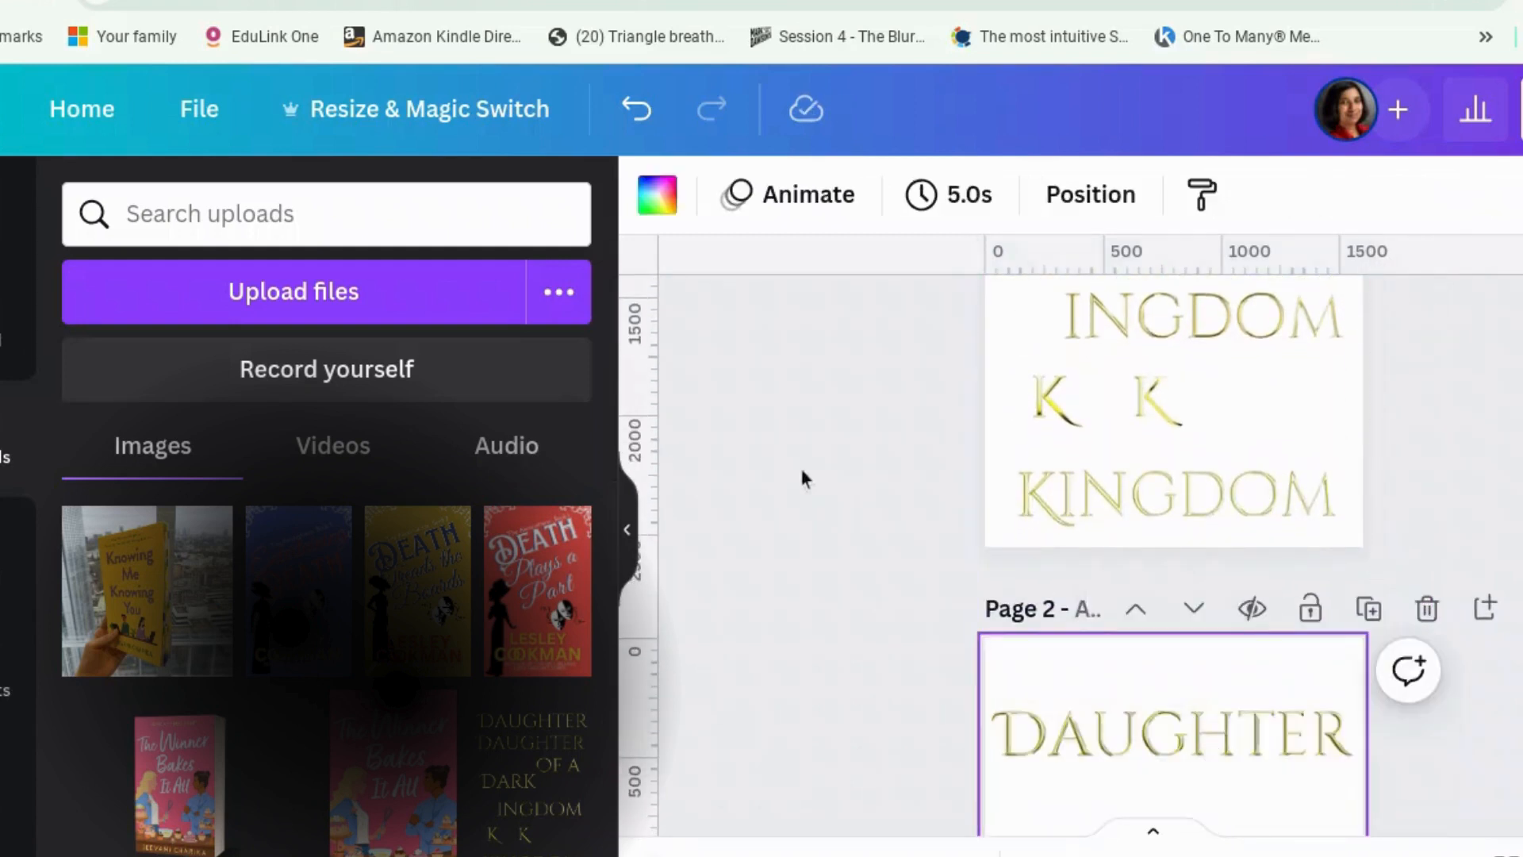
{"action": "left_click", "coordinate": [659, 196]}
{"action": "left_click", "coordinate": [189, 393]}
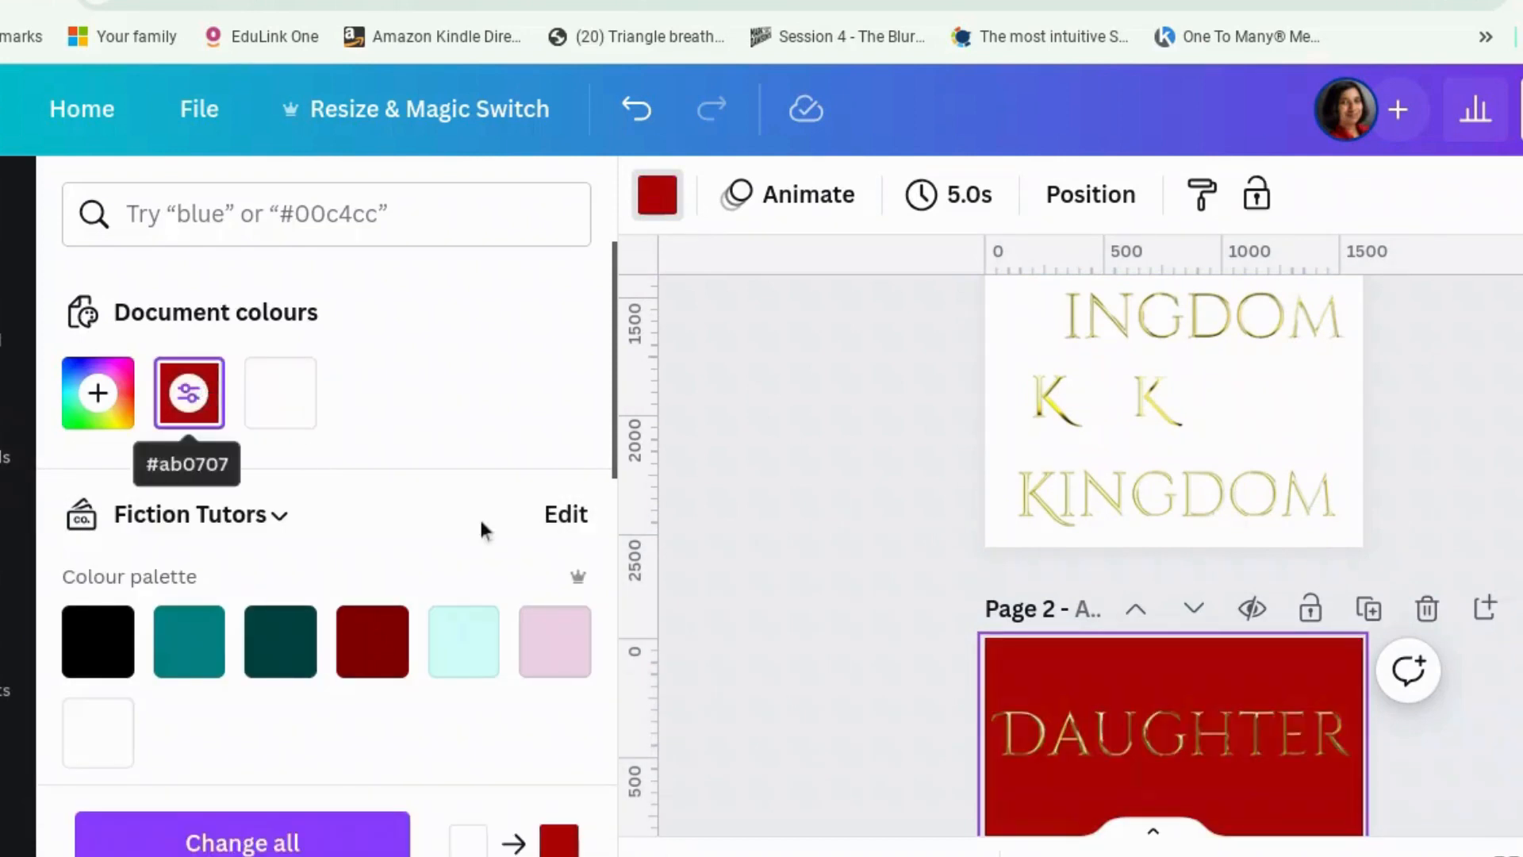
Step: Duplicate the gold DAUGHTER on page 2, place the copy just below, and crop off its D to leave AUGHTER
{"action": "scroll", "coordinate": [1499, 753], "scroll_direction": "down", "scroll_amount": 2}
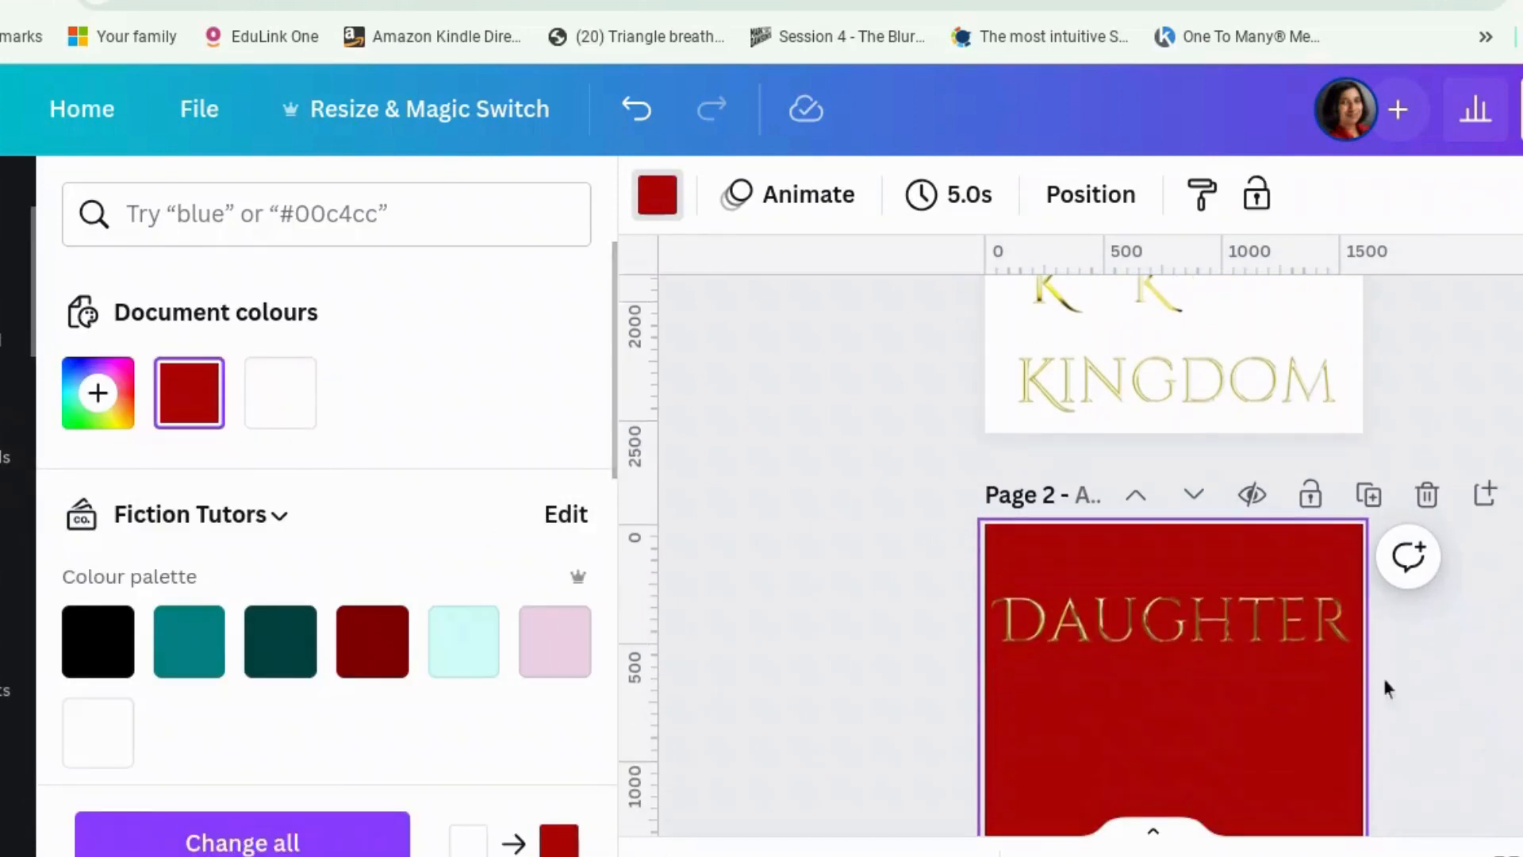
{"action": "left_click", "coordinate": [1291, 642]}
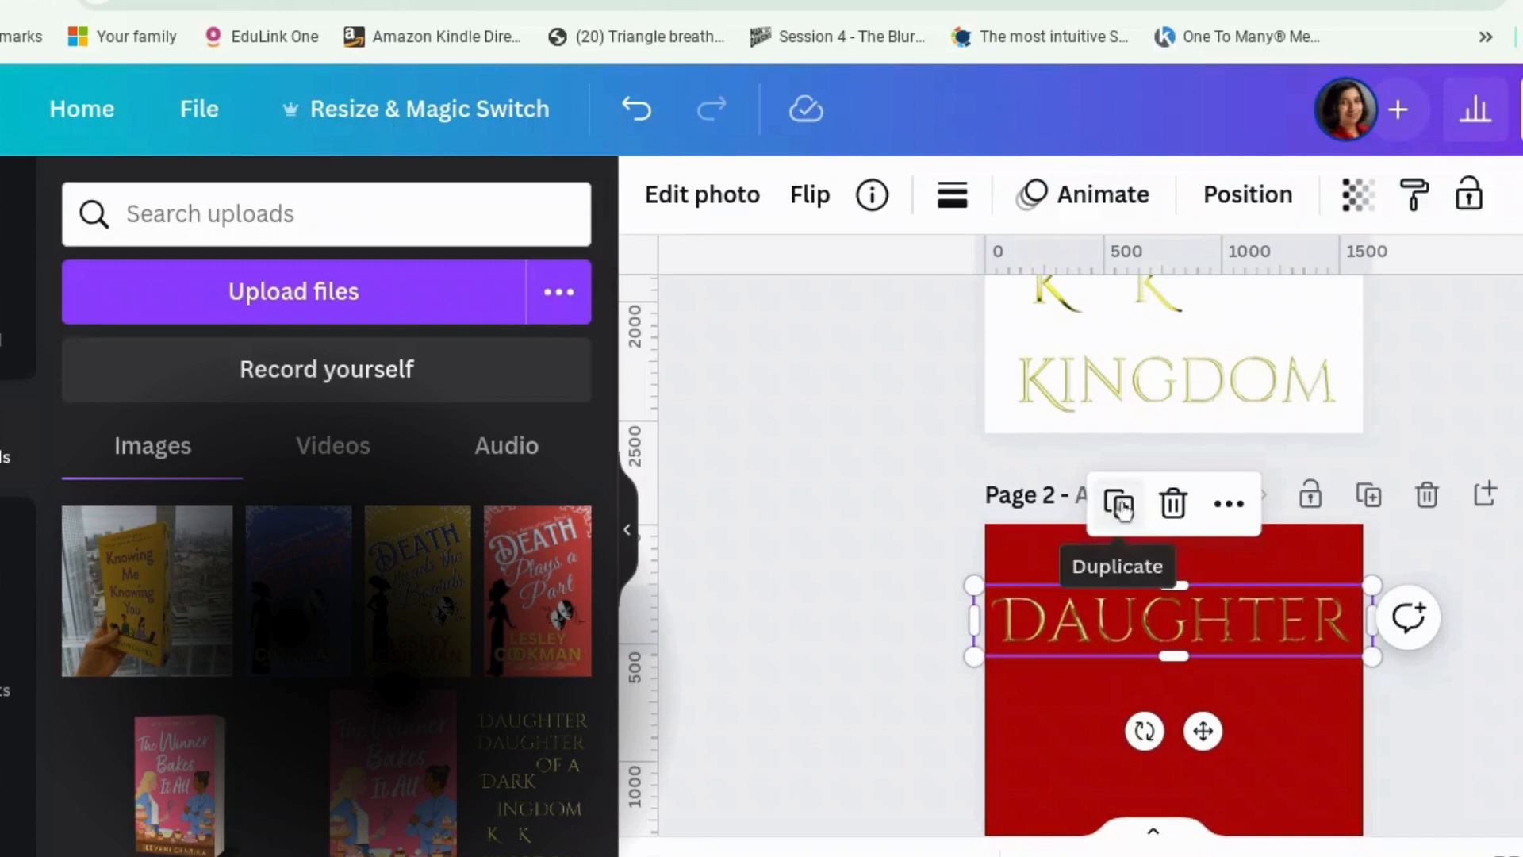
{"action": "left_click", "coordinate": [1121, 505]}
{"action": "left_click_drag", "start_coordinate": [1298, 661], "coordinate": [1294, 683]}
{"action": "left_click_drag", "start_coordinate": [978, 665], "coordinate": [1042, 667]}
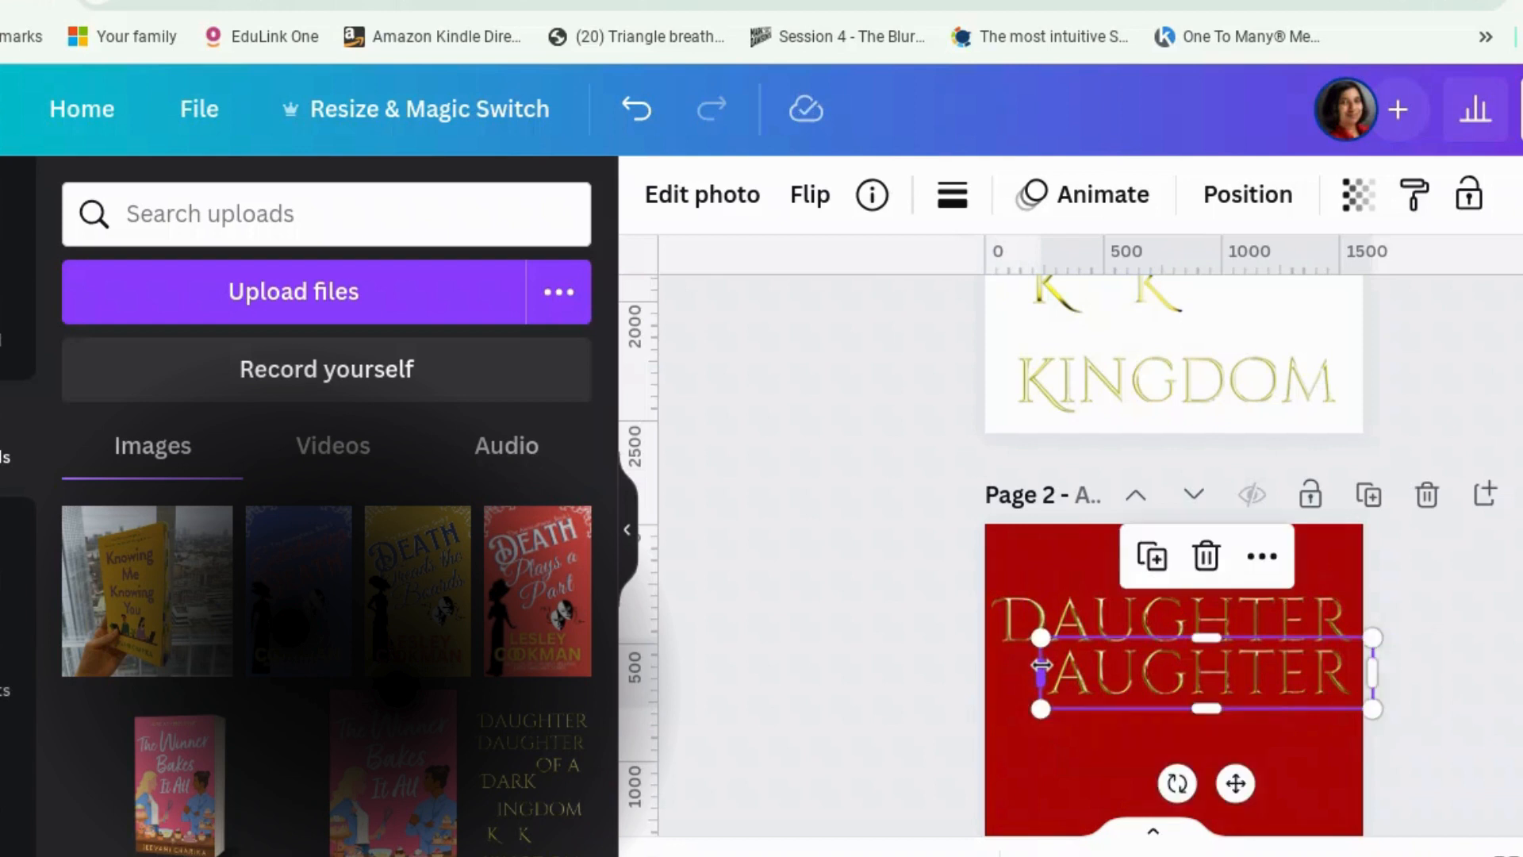
{"action": "left_click", "coordinate": [1368, 631]}
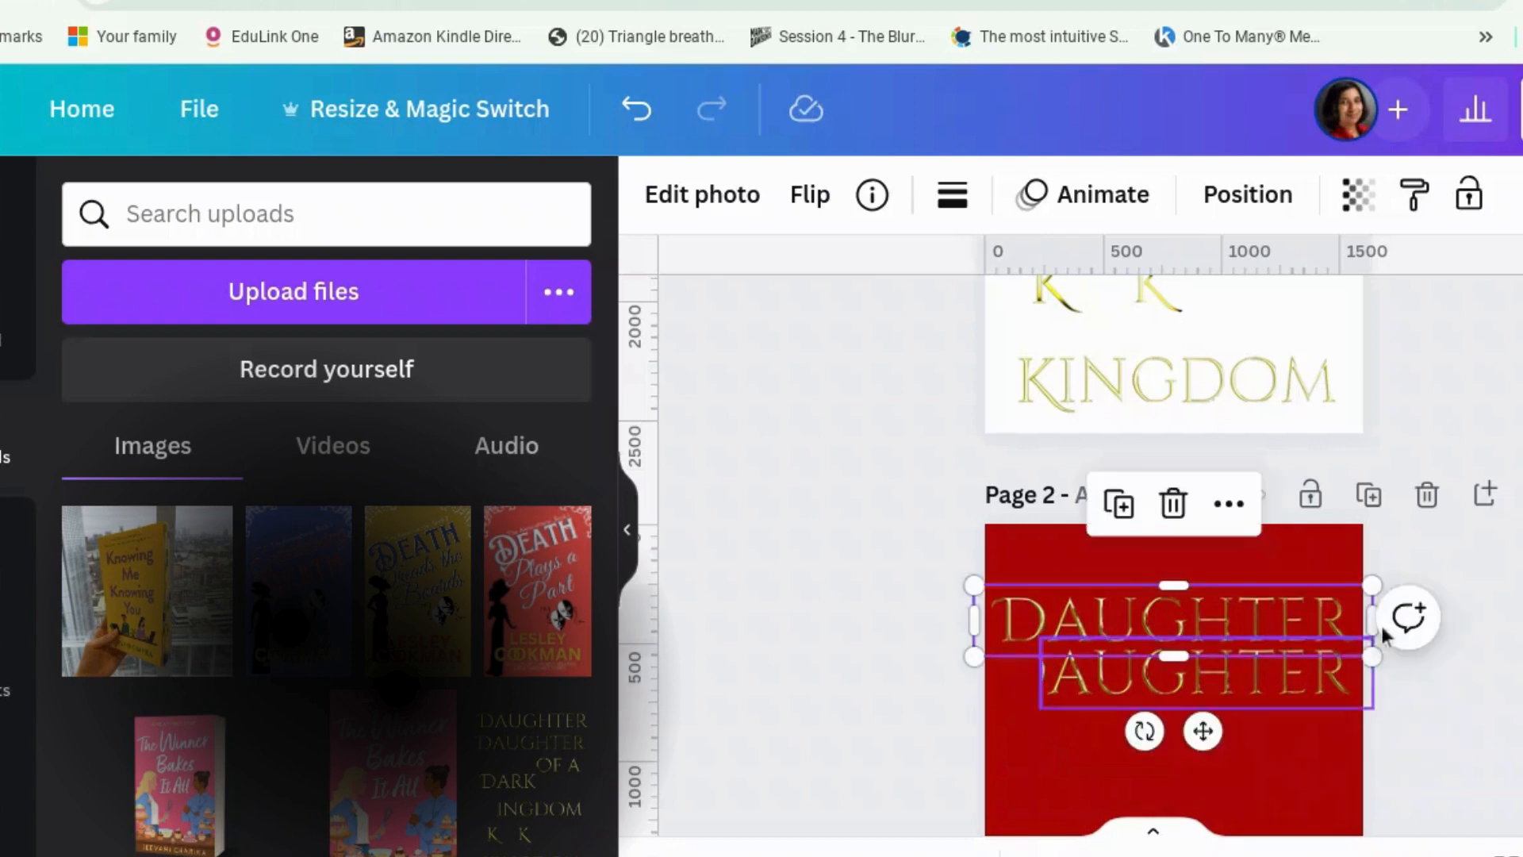
{"action": "left_click", "coordinate": [1061, 699]}
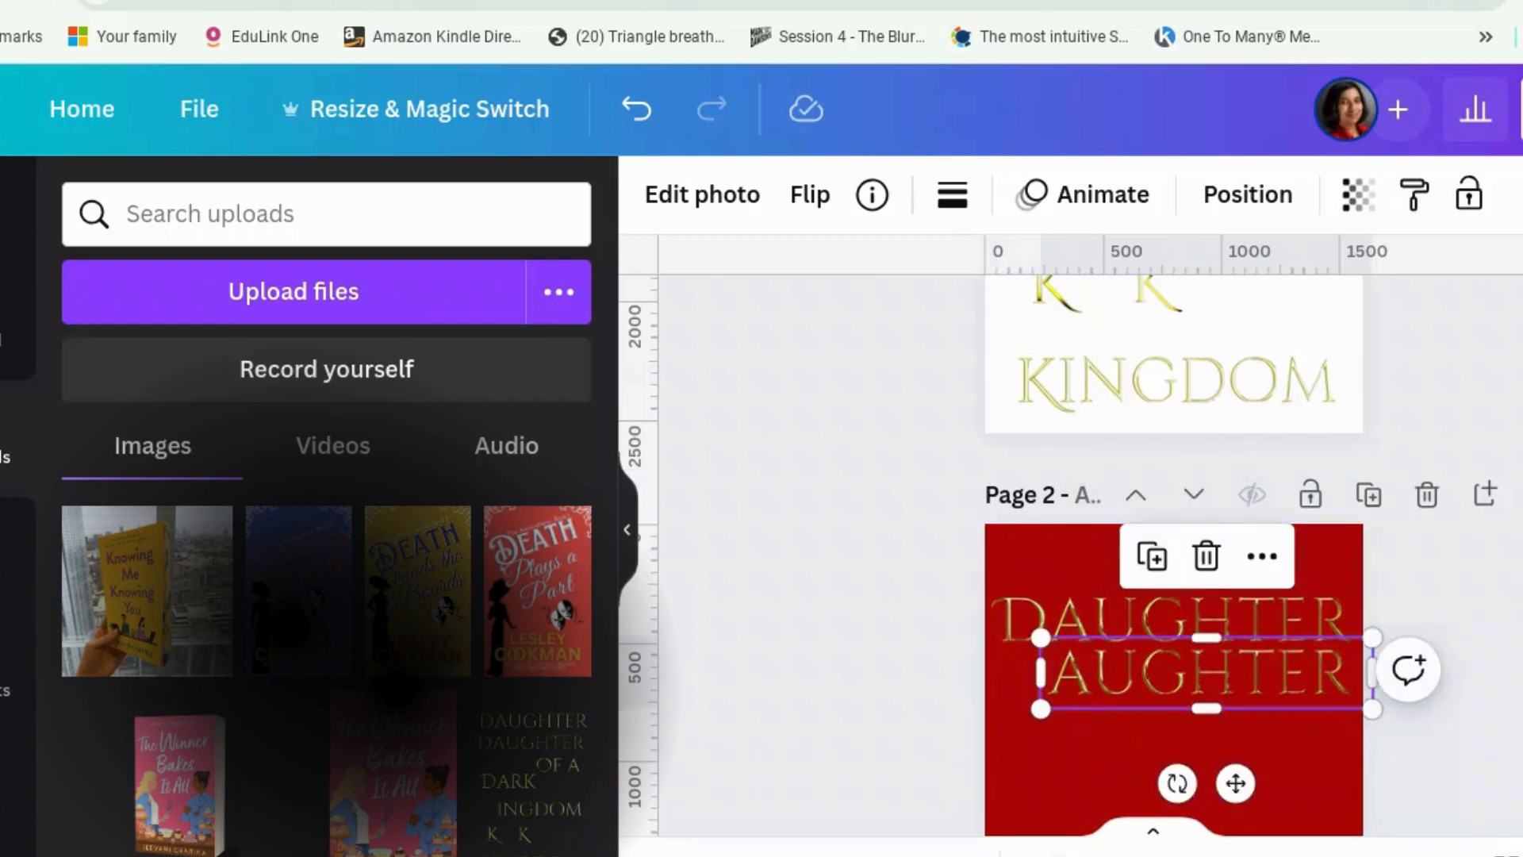
{"action": "scroll", "coordinate": [1122, 584], "scroll_direction": "up", "scroll_amount": 3}
{"action": "scroll", "coordinate": [1009, 724], "scroll_direction": "down", "scroll_amount": 1}
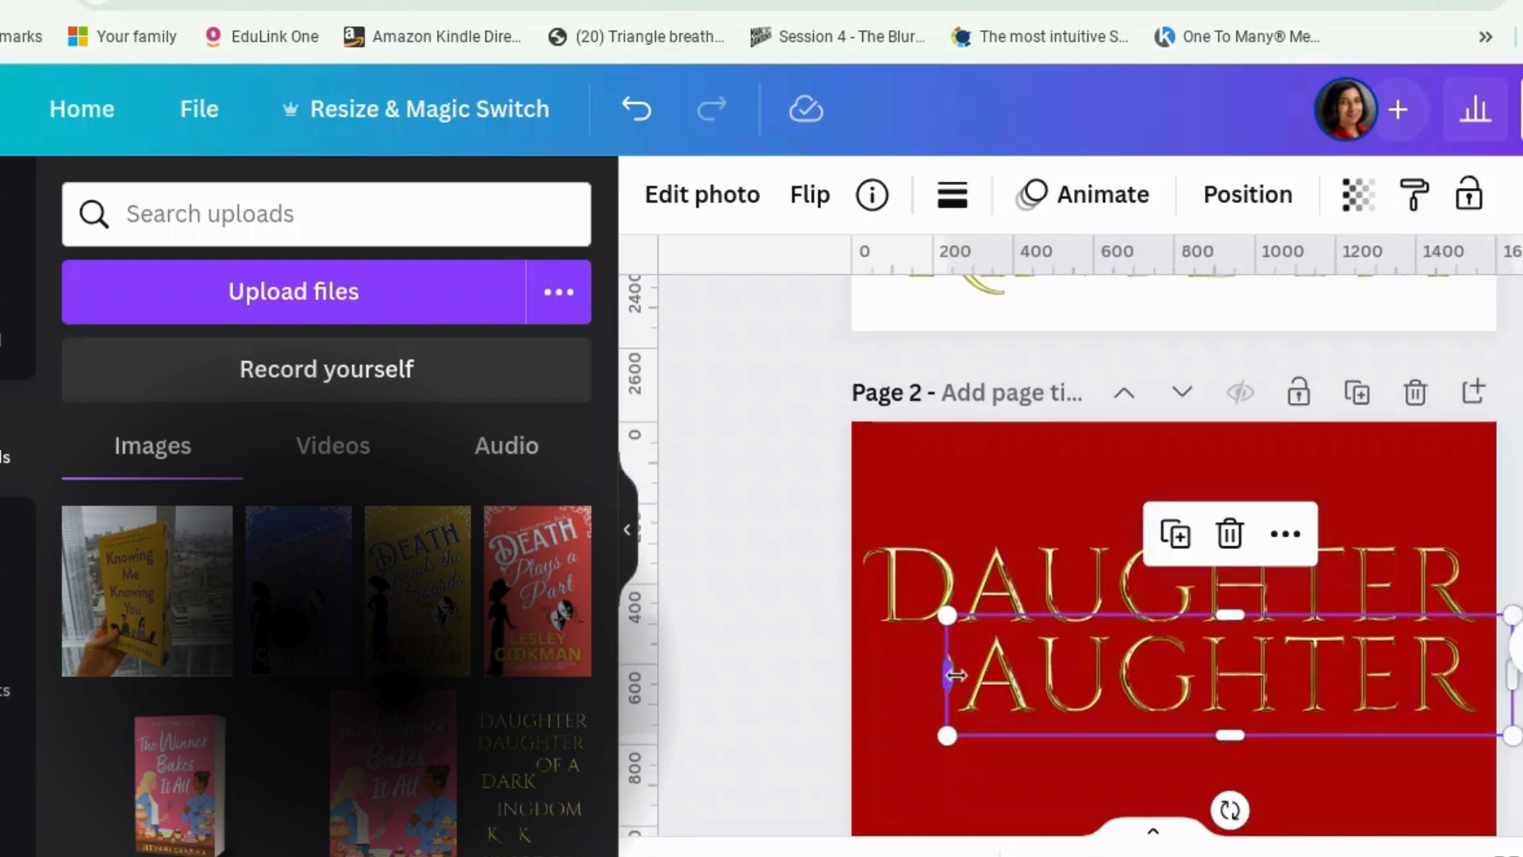
{"action": "left_click_drag", "start_coordinate": [959, 675], "coordinate": [956, 673]}
Step: Crop the upper DAUGHTER on page 2 down to its initial D
{"action": "left_click", "coordinate": [1015, 596]}
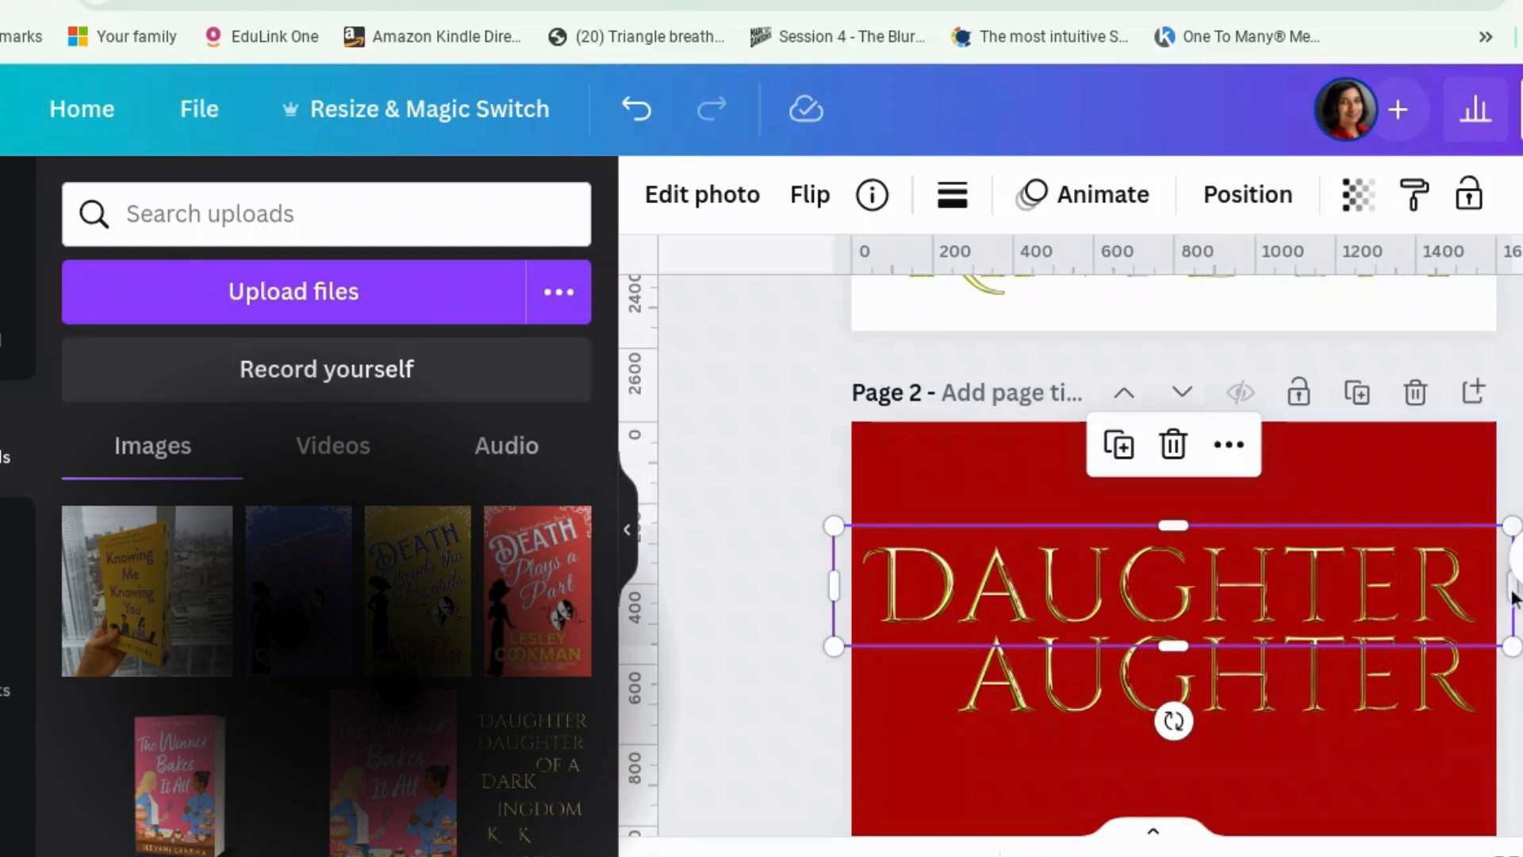
{"action": "left_click_drag", "start_coordinate": [1508, 589], "coordinate": [963, 589]}
{"action": "left_click", "coordinate": [1159, 587]}
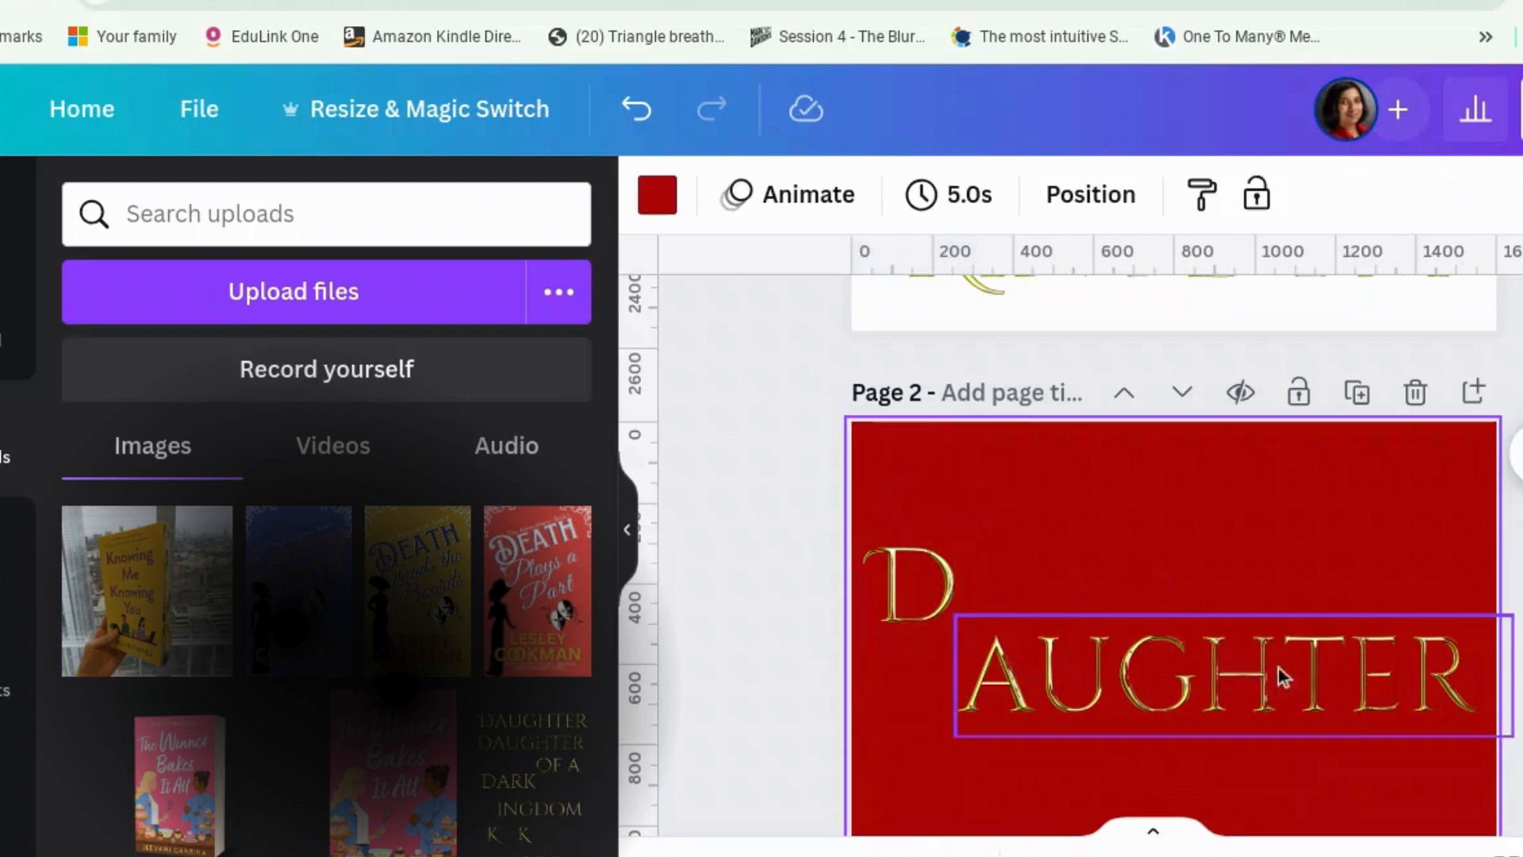
Step: Shrink the AUGHTER piece to roughly three quarters of its size and shift it right and slightly up on the red page
{"action": "left_click", "coordinate": [1489, 653]}
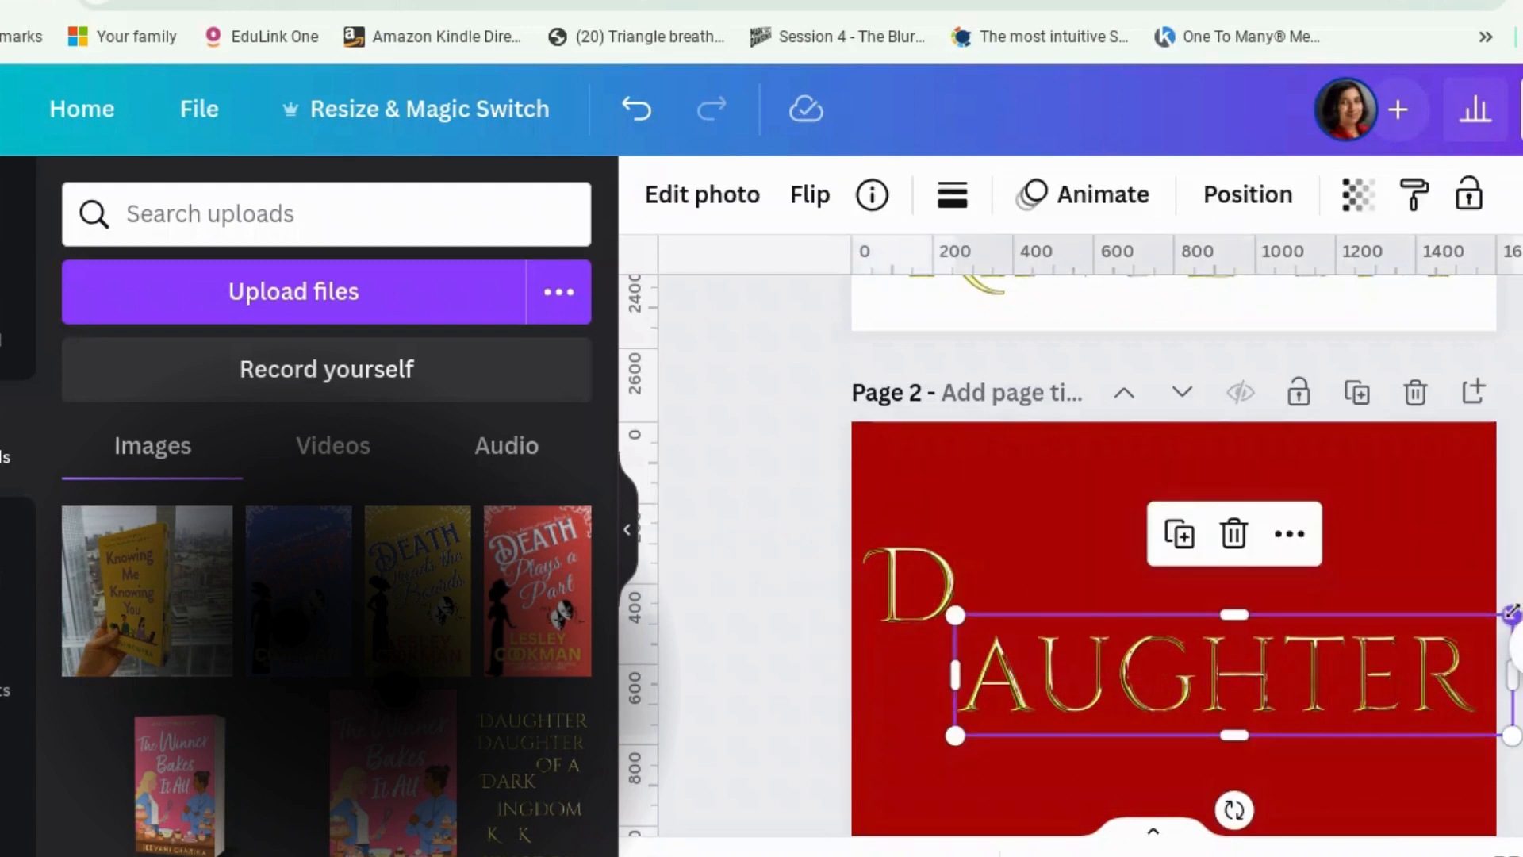
{"action": "left_click_drag", "start_coordinate": [1480, 633], "coordinate": [1377, 688]}
{"action": "scroll", "coordinate": [1252, 721], "scroll_direction": "down", "scroll_amount": 3}
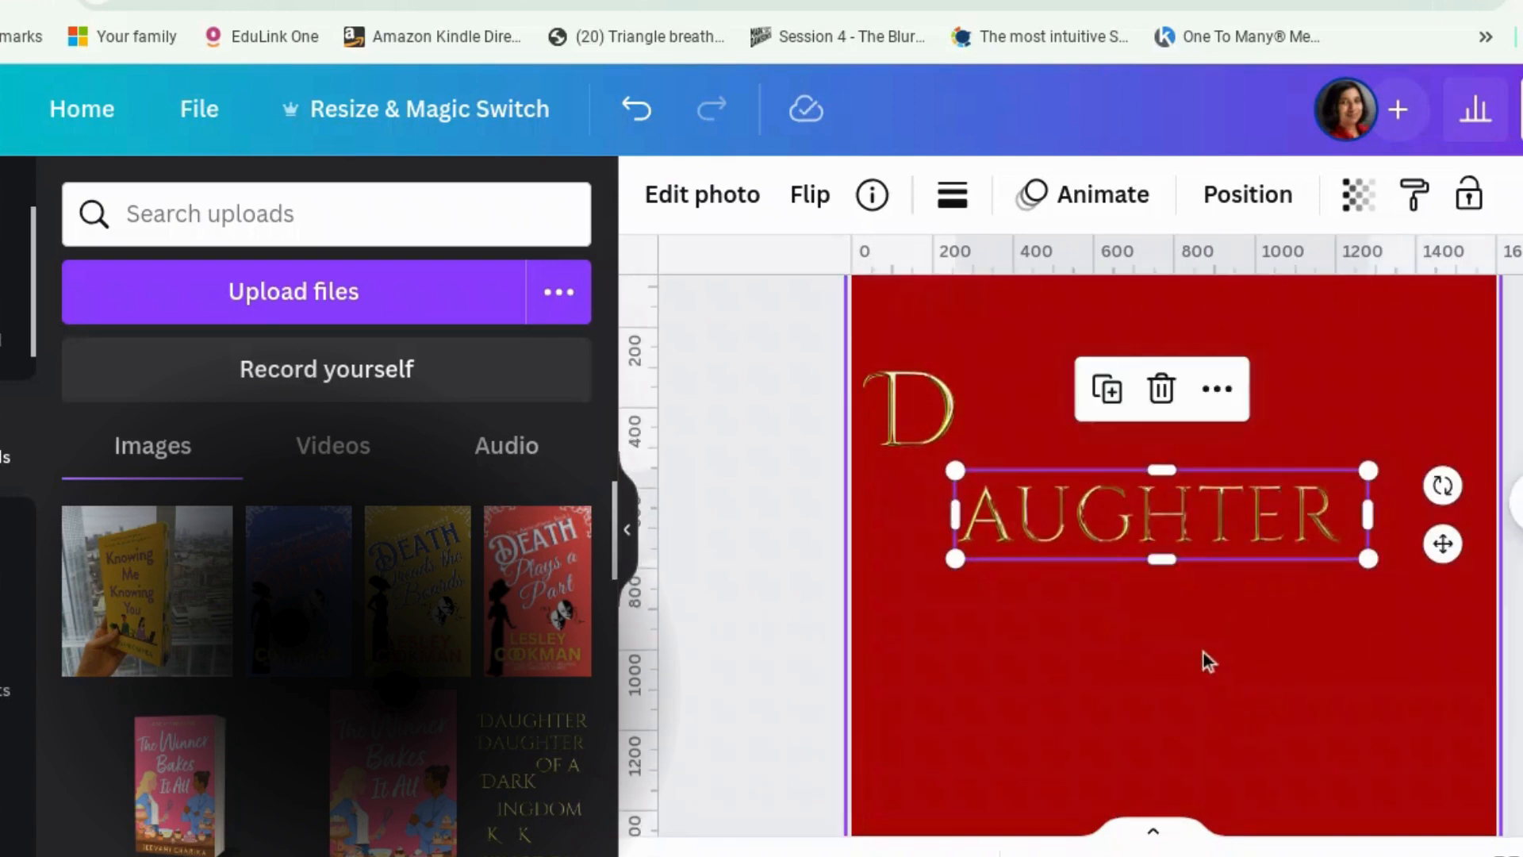
{"action": "left_click_drag", "start_coordinate": [1180, 539], "coordinate": [1251, 500]}
Step: Enlarge the gold D slightly and place it directly before AUGHTER on the same baseline to form the word Daughter
{"action": "left_click", "coordinate": [935, 414]}
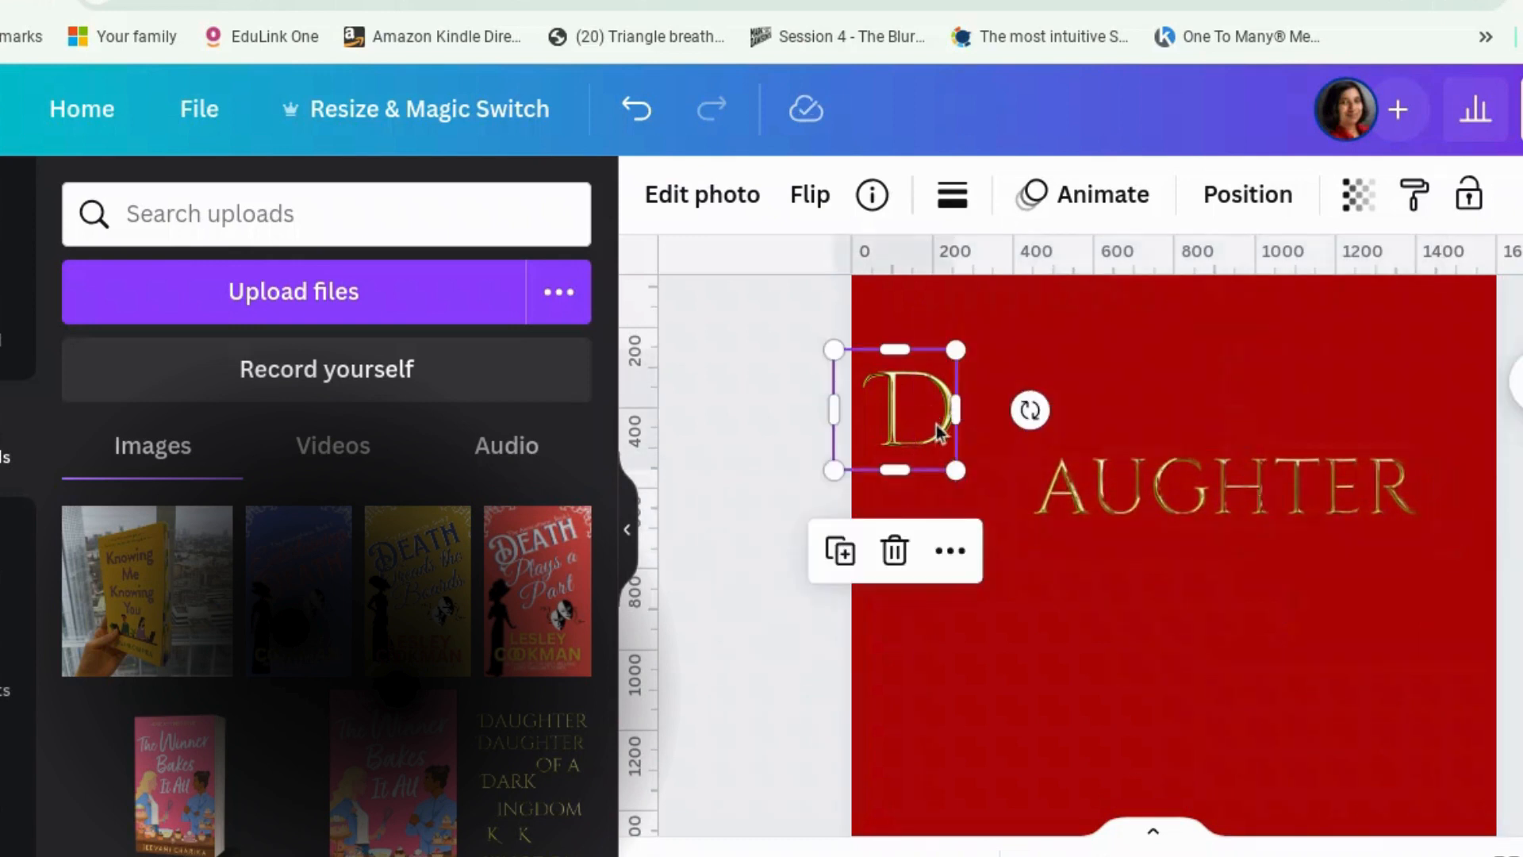
{"action": "left_click_drag", "start_coordinate": [960, 475], "coordinate": [987, 502]}
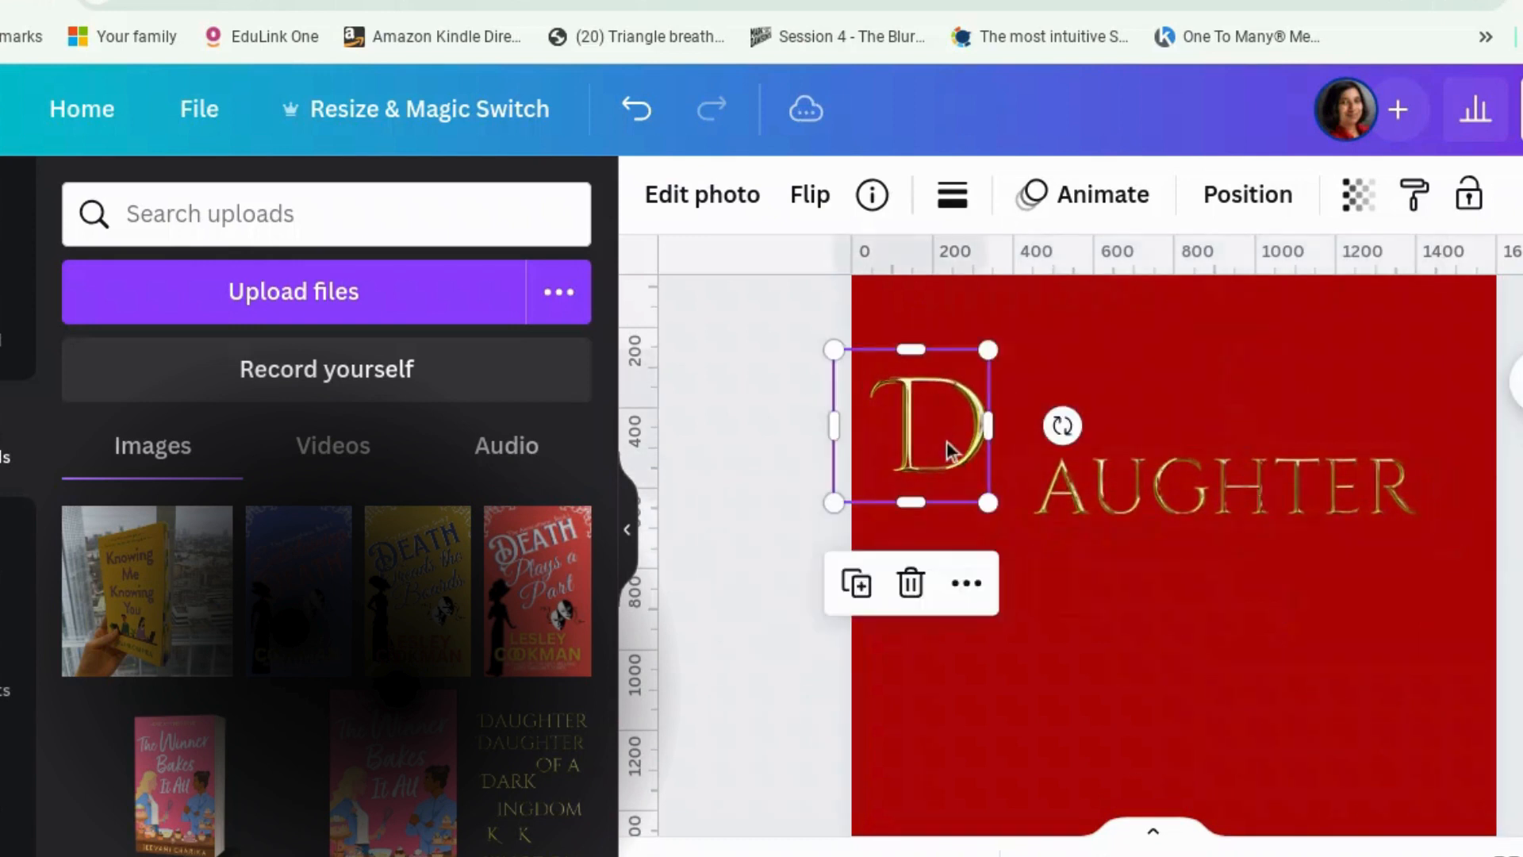
{"action": "left_click_drag", "start_coordinate": [958, 445], "coordinate": [976, 483]}
{"action": "left_click", "coordinate": [1190, 660]}
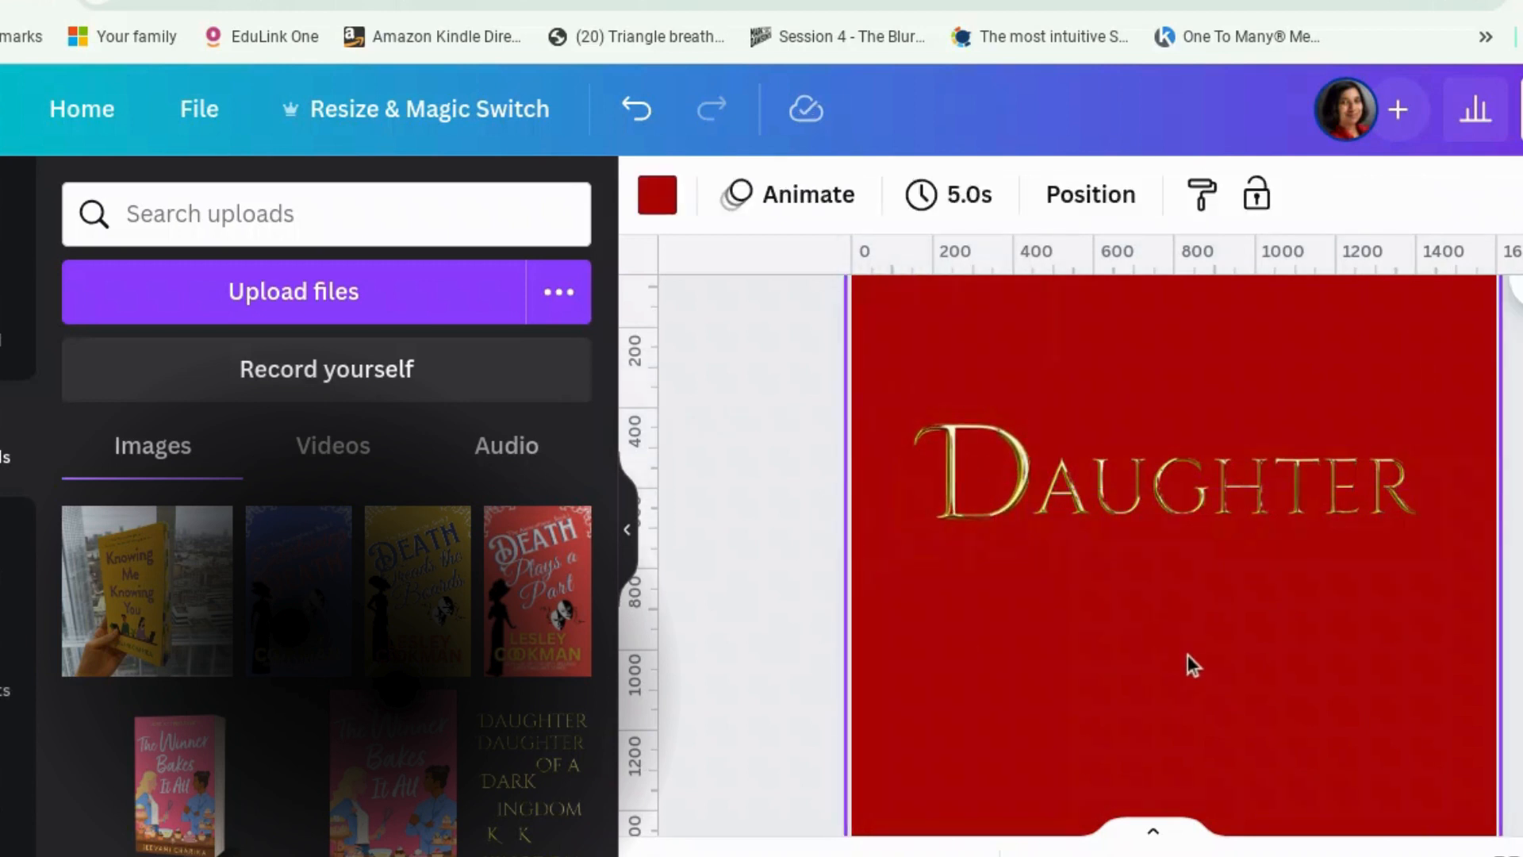
Step: Duplicate the full gold lettering image on page 1 and crop the copy down to OF A
{"action": "scroll", "coordinate": [1188, 660], "scroll_direction": "up", "scroll_amount": 10}
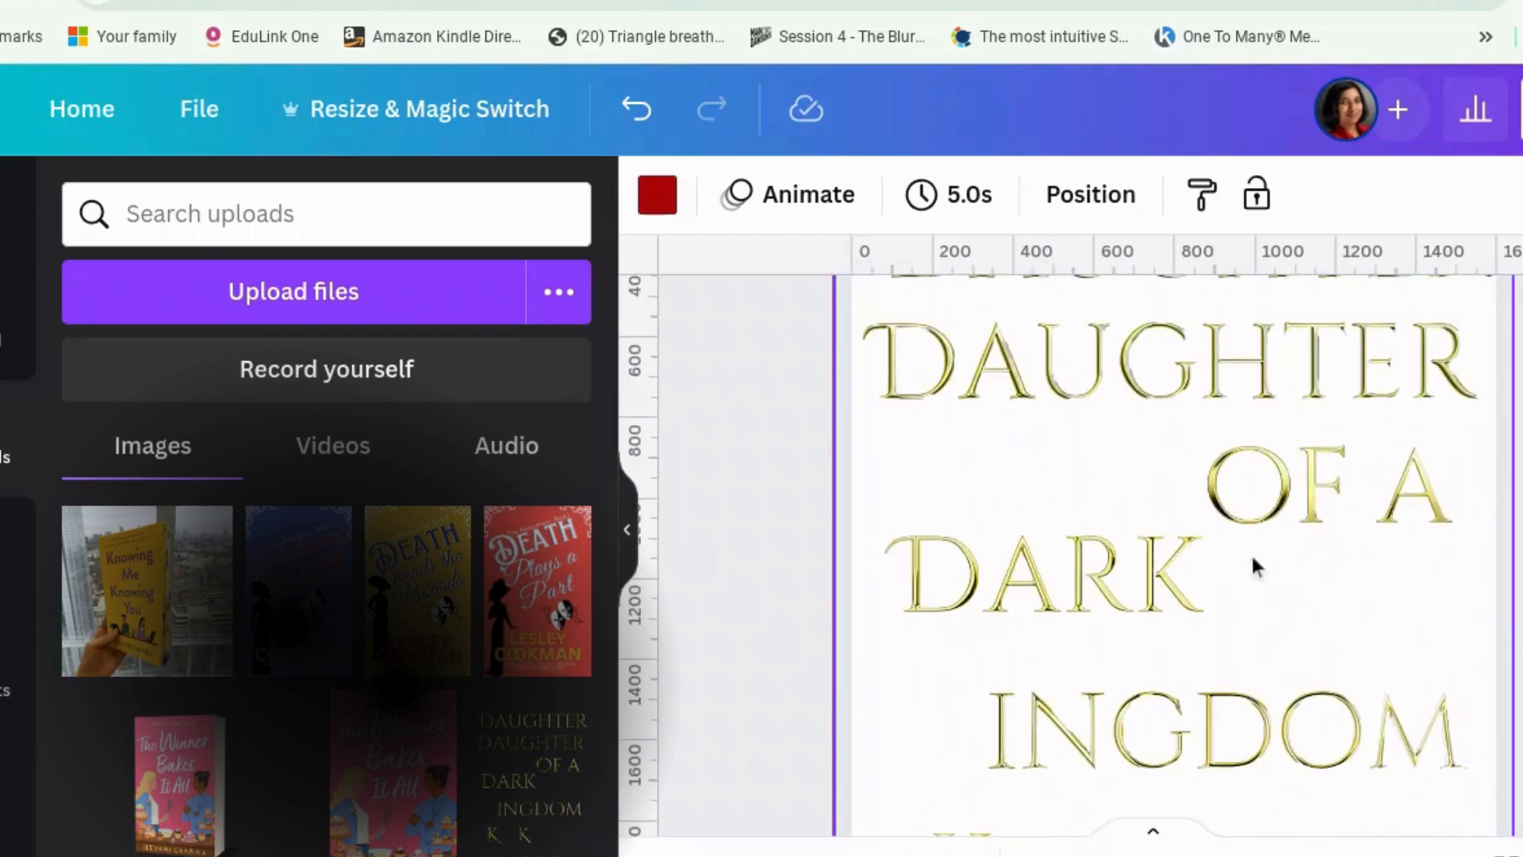
{"action": "scroll", "coordinate": [1221, 733], "scroll_direction": "down", "scroll_amount": 5}
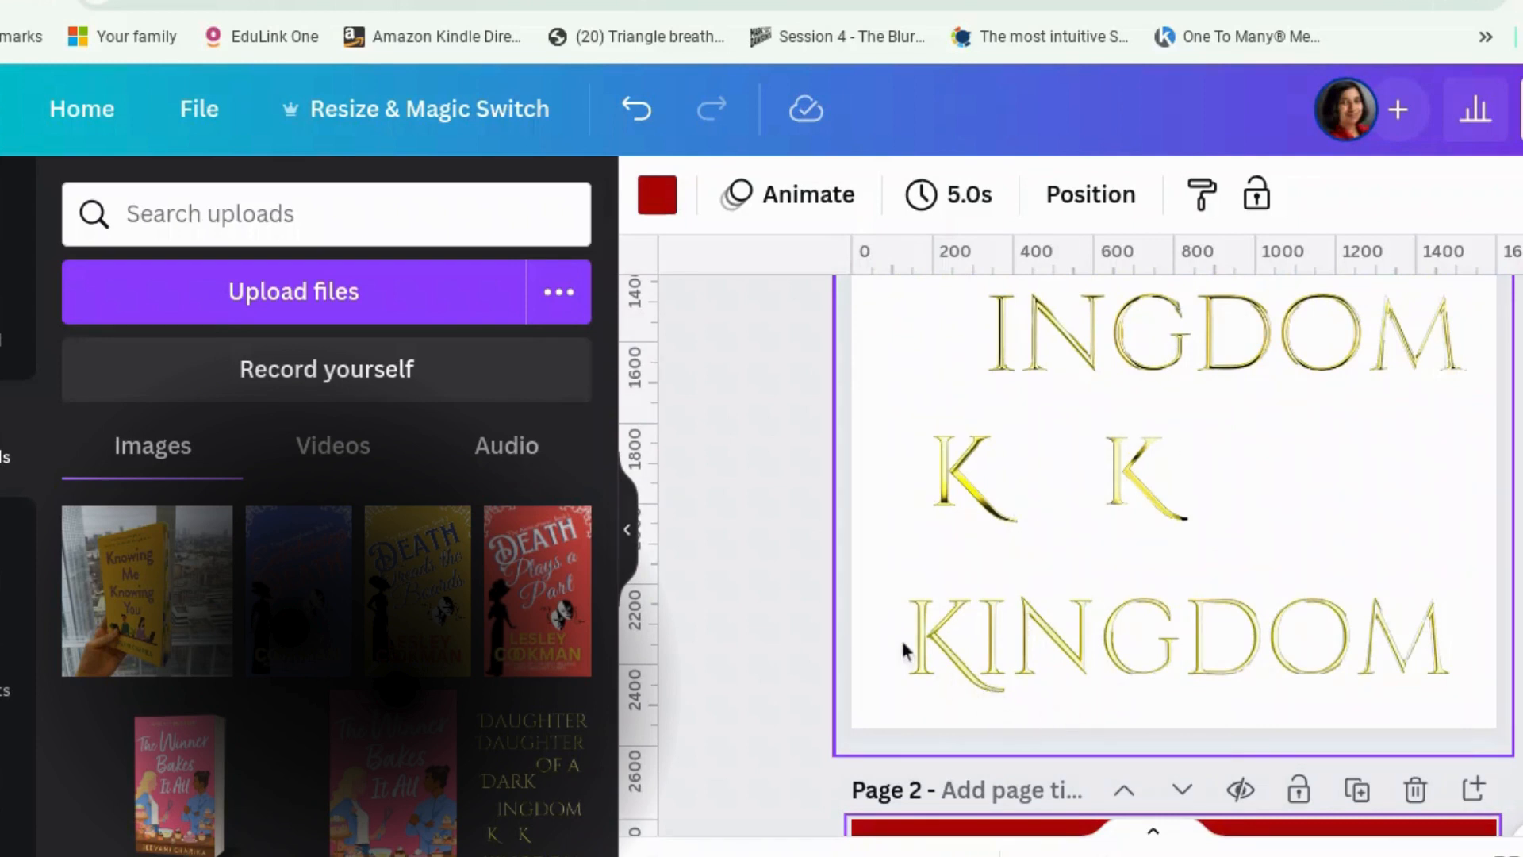
{"action": "scroll", "coordinate": [1090, 652], "scroll_direction": "up", "scroll_amount": 1}
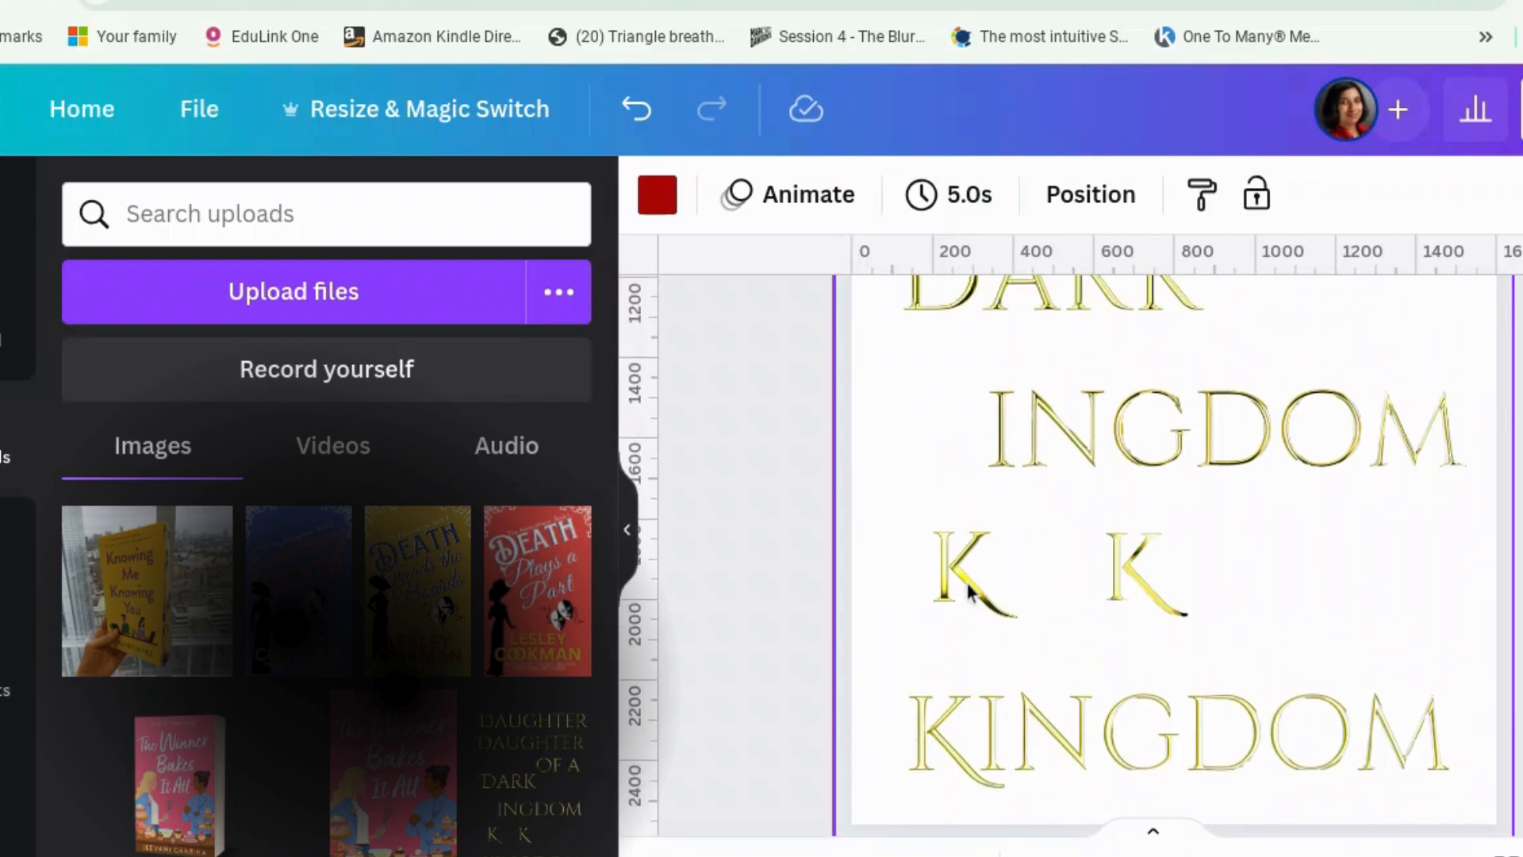
{"action": "scroll", "coordinate": [1072, 381], "scroll_direction": "up", "scroll_amount": 3}
{"action": "left_click", "coordinate": [1111, 333]}
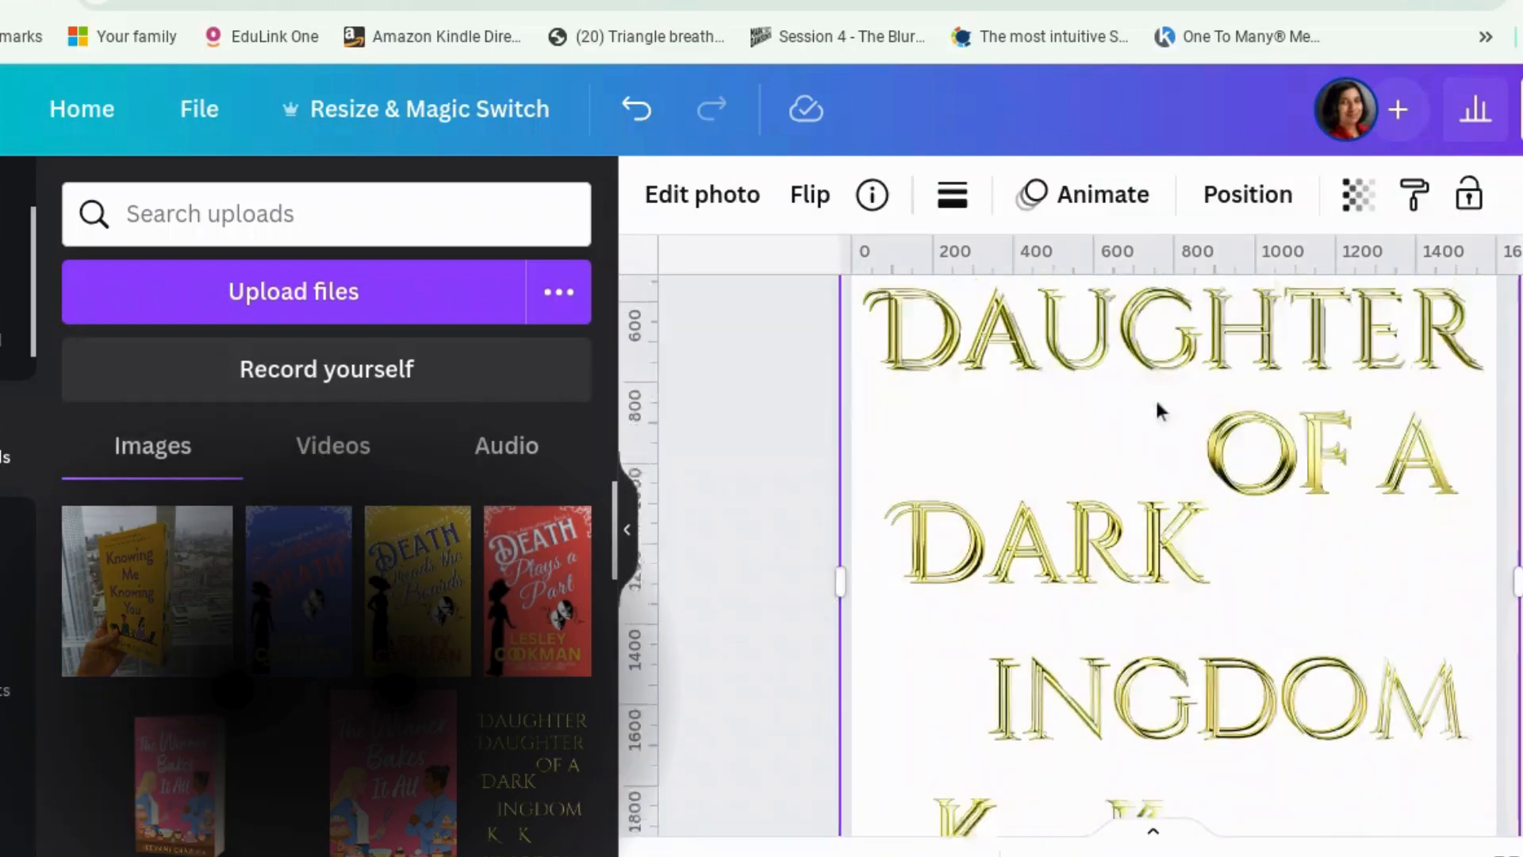
{"action": "scroll", "coordinate": [1158, 410], "scroll_direction": "up", "scroll_amount": 5}
{"action": "scroll", "coordinate": [1087, 822], "scroll_direction": "down", "scroll_amount": 3}
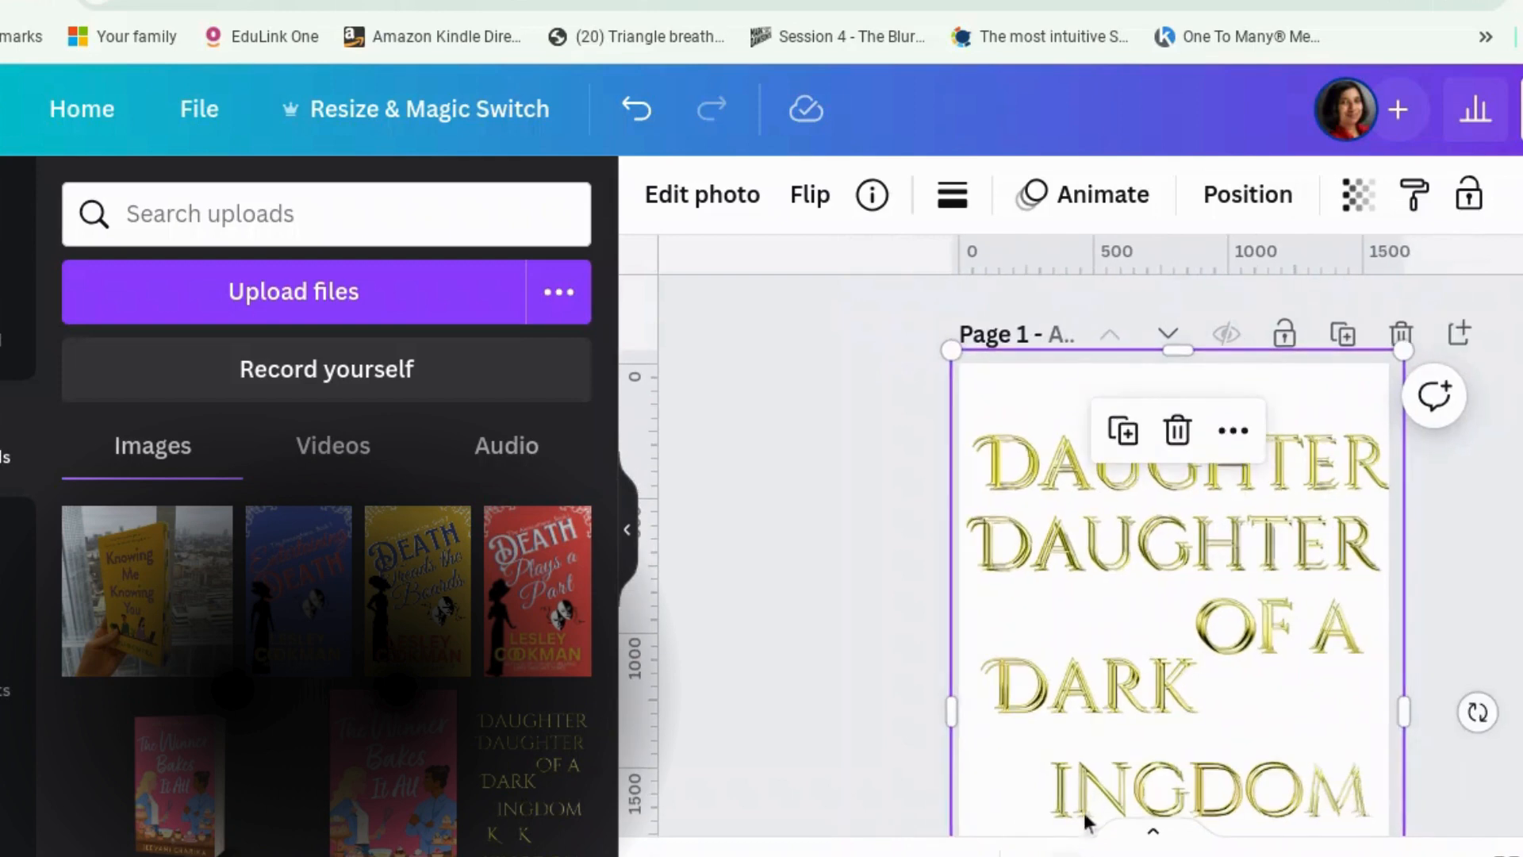
{"action": "left_click_drag", "start_coordinate": [1177, 295], "coordinate": [1176, 546]}
{"action": "scroll", "coordinate": [1188, 577], "scroll_direction": "down", "scroll_amount": 4}
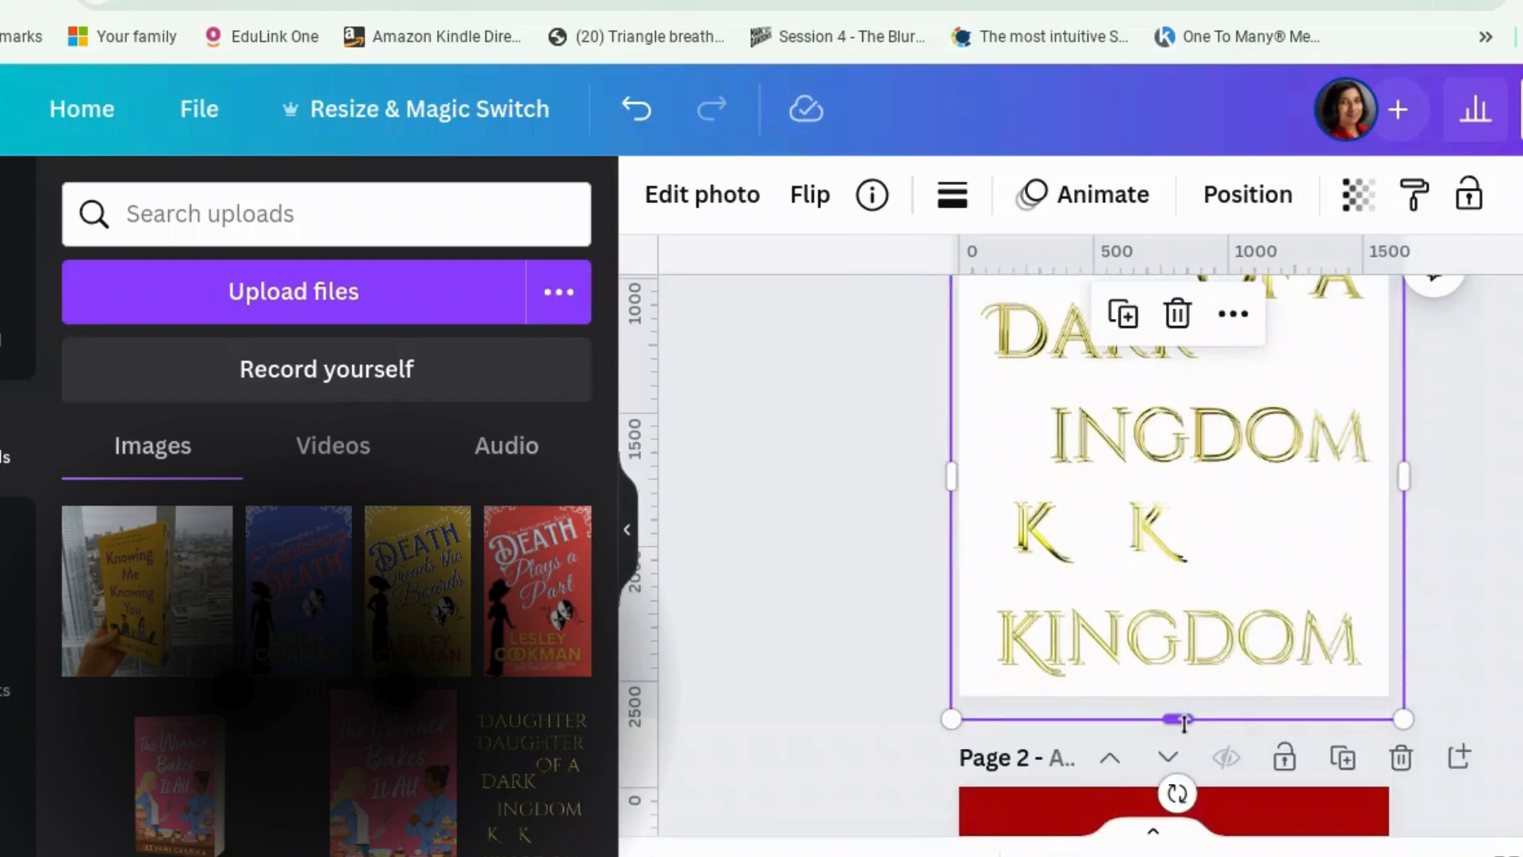
{"action": "left_click_drag", "start_coordinate": [1184, 722], "coordinate": [1174, 429]}
{"action": "left_click_drag", "start_coordinate": [958, 387], "coordinate": [1188, 381]}
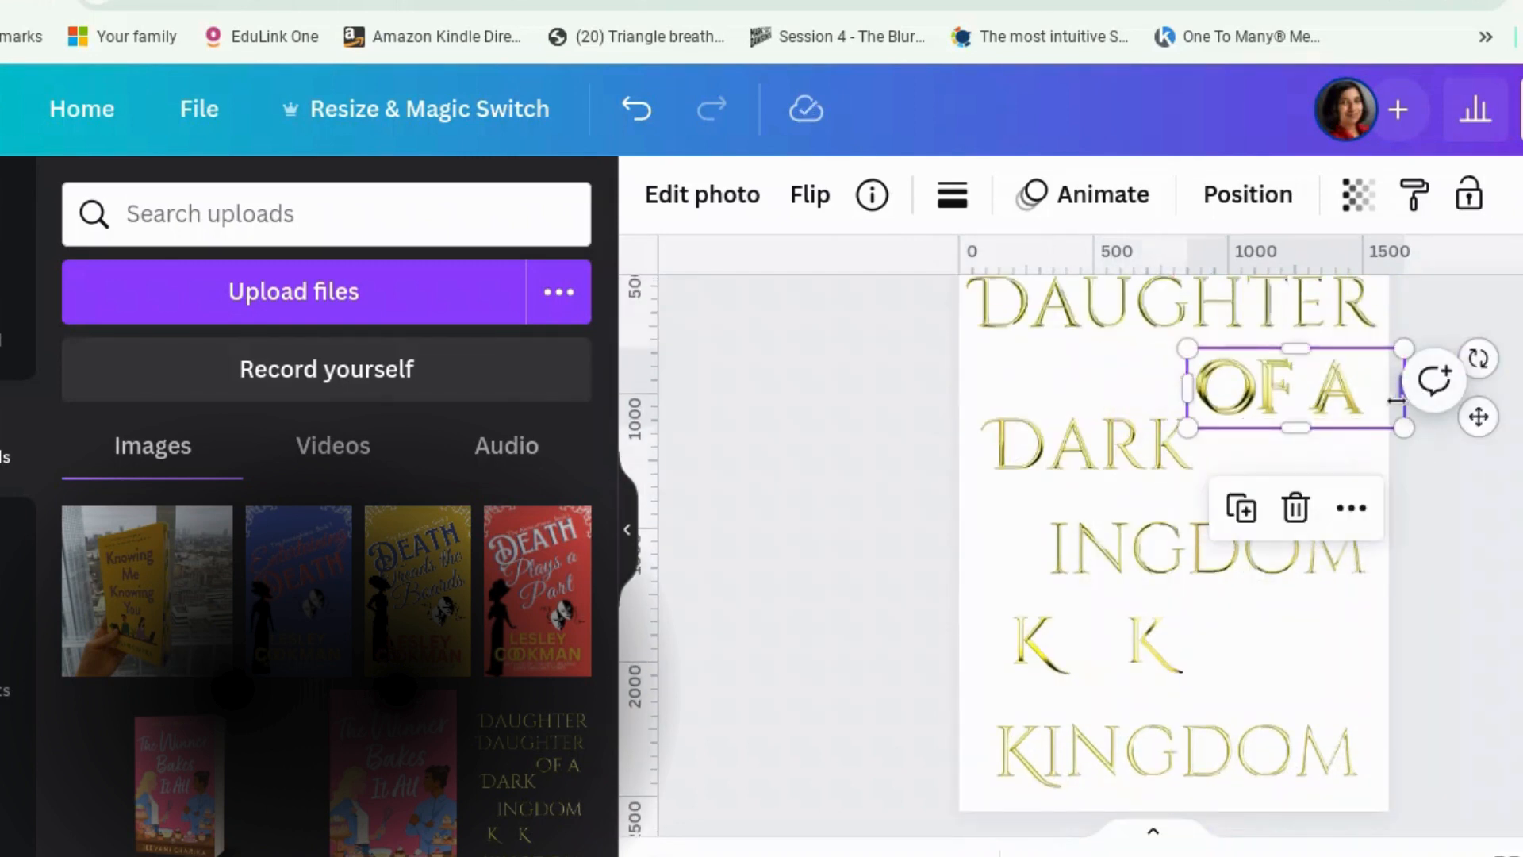
{"action": "left_click_drag", "start_coordinate": [1396, 400], "coordinate": [1360, 382]}
Step: Move the OF A piece onto red page 2, shrink it to roughly half its size, and place it below Daughter
{"action": "left_click_drag", "start_coordinate": [1442, 418], "coordinate": [1219, 704]}
{"action": "left_click_drag", "start_coordinate": [1110, 649], "coordinate": [1188, 684]}
{"action": "left_click_drag", "start_coordinate": [1266, 801], "coordinate": [1243, 788]}
{"action": "left_click", "coordinate": [1452, 635]}
Step: Crop the duplicate of the gold lettering image on page 1 so that only the OF A line remains
{"action": "scroll", "coordinate": [1197, 401], "scroll_direction": "up", "scroll_amount": 3}
{"action": "left_click", "coordinate": [1197, 401]}
{"action": "key", "text": "ctrl+plus"}
{"action": "scroll", "coordinate": [1157, 411], "scroll_direction": "down", "scroll_amount": 2}
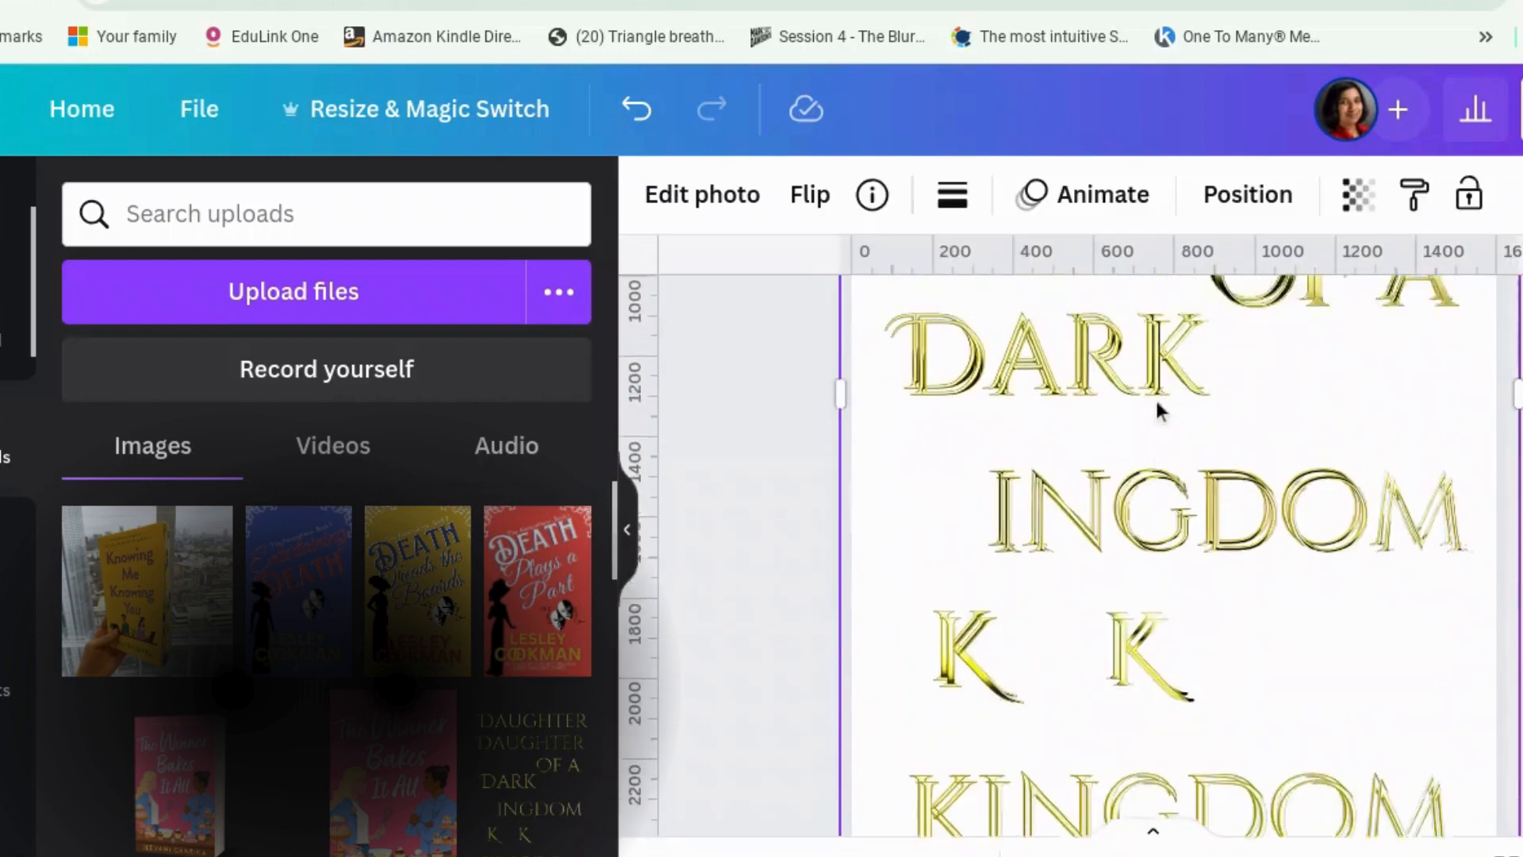
{"action": "scroll", "coordinate": [1157, 411], "scroll_direction": "up", "scroll_amount": 5}
{"action": "key", "text": "ctrl+minus"}
{"action": "scroll", "coordinate": [1204, 639], "scroll_direction": "down", "scroll_amount": 1}
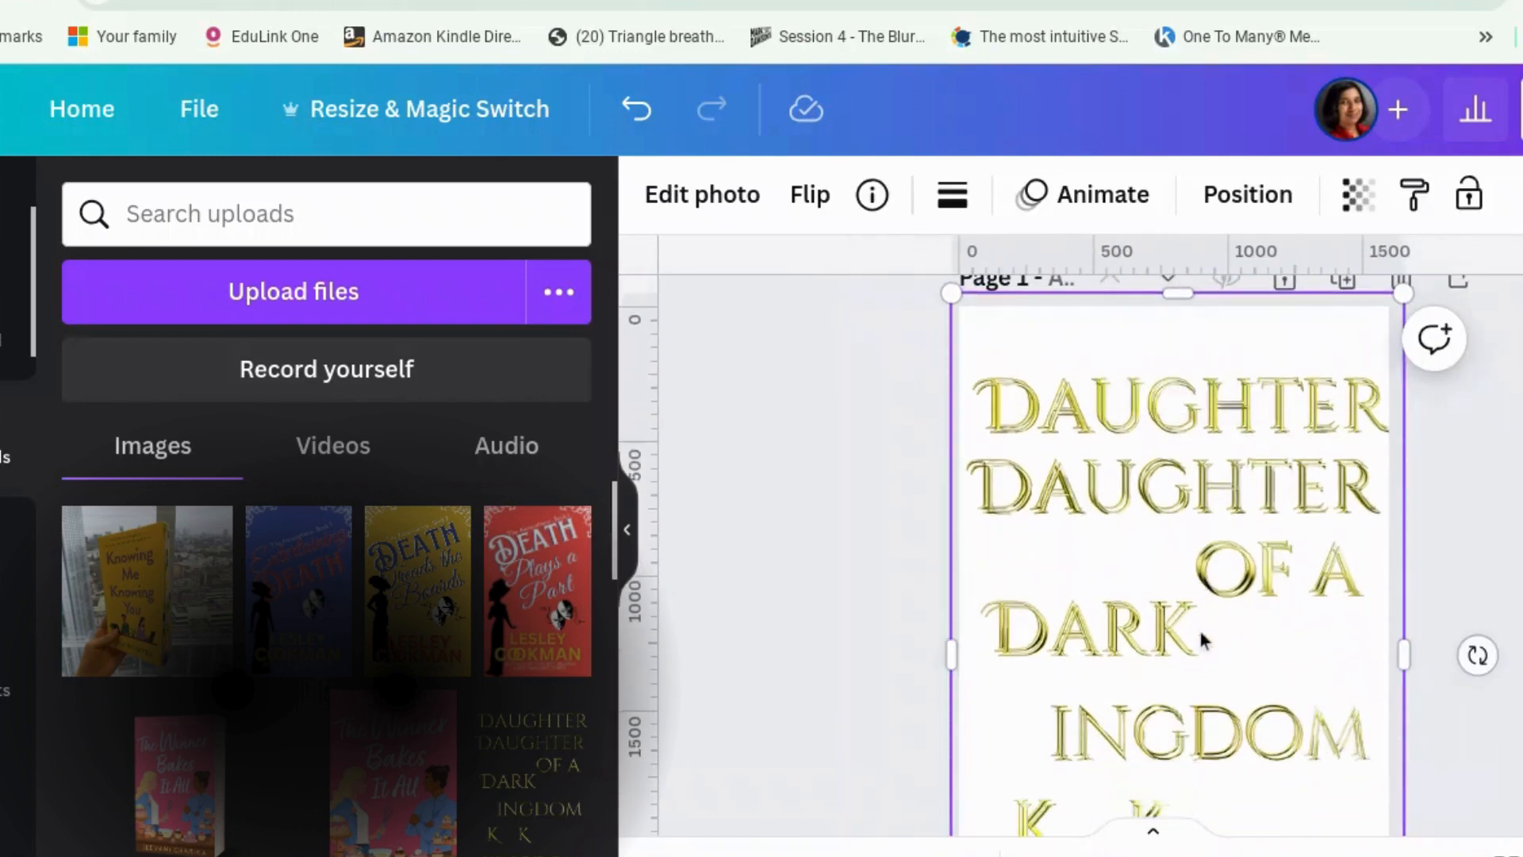
{"action": "left_click_drag", "start_coordinate": [1179, 293], "coordinate": [1182, 530]}
{"action": "scroll", "coordinate": [1187, 524], "scroll_direction": "down", "scroll_amount": 4}
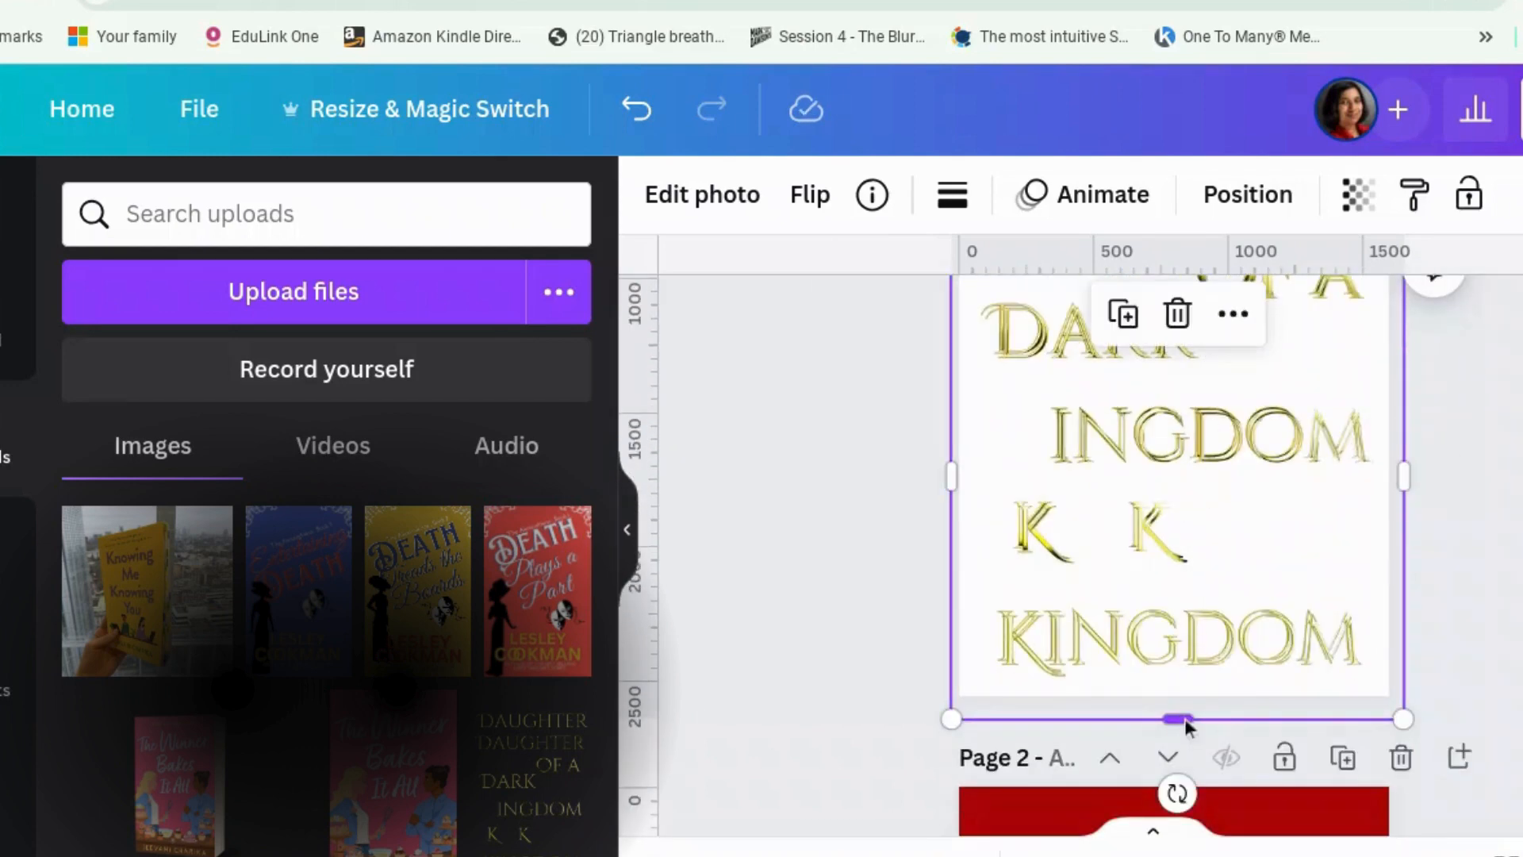
{"action": "left_click_drag", "start_coordinate": [1186, 722], "coordinate": [1174, 424]}
{"action": "left_click_drag", "start_coordinate": [952, 374], "coordinate": [1188, 388]}
Step: Bring the cropped OF A to page 2, scale it to about half size, and center it just beneath Daughter
{"action": "left_click_drag", "start_coordinate": [1400, 408], "coordinate": [1228, 697]}
{"action": "left_click_drag", "start_coordinate": [1110, 648], "coordinate": [1191, 683]}
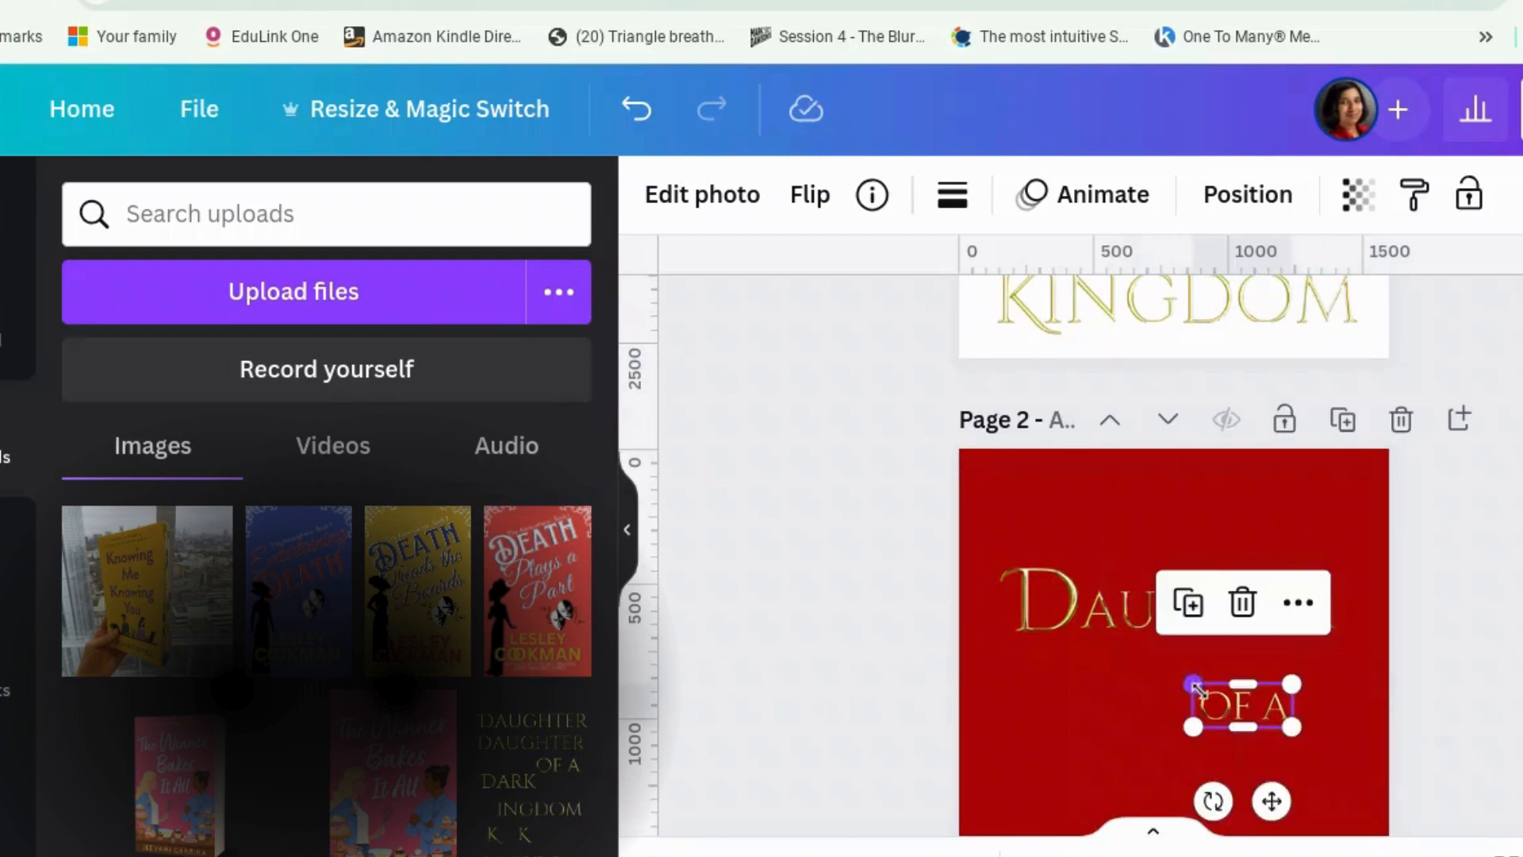
{"action": "left_click_drag", "start_coordinate": [1270, 805], "coordinate": [1246, 770]}
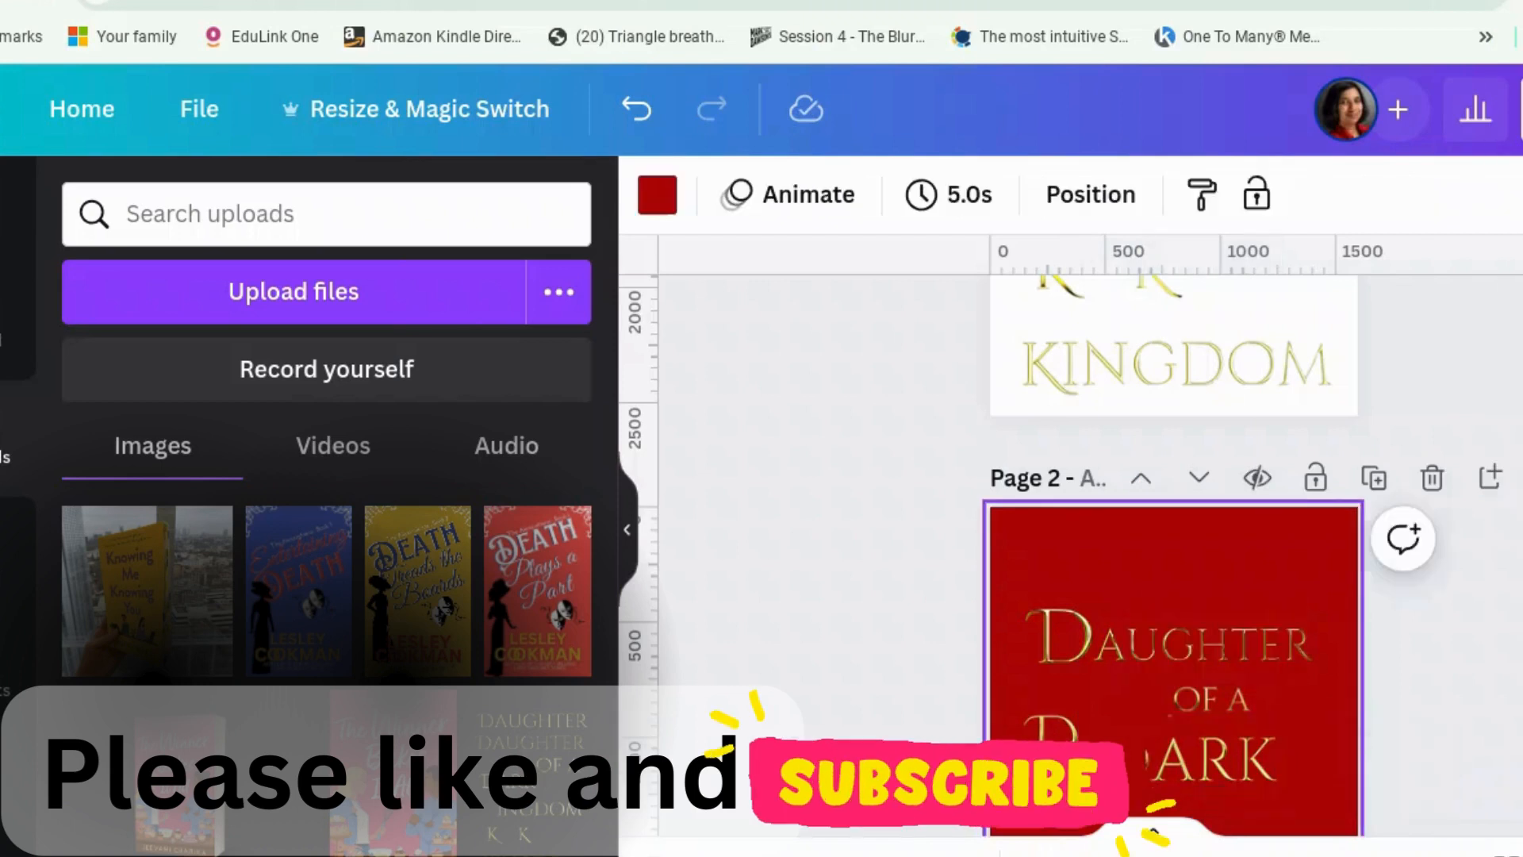
Step: Enlarge the second gold D to match the initial of Daughter and place it directly before ARK to form Dark
{"action": "scroll", "coordinate": [1063, 714], "scroll_direction": "down", "scroll_amount": 1}
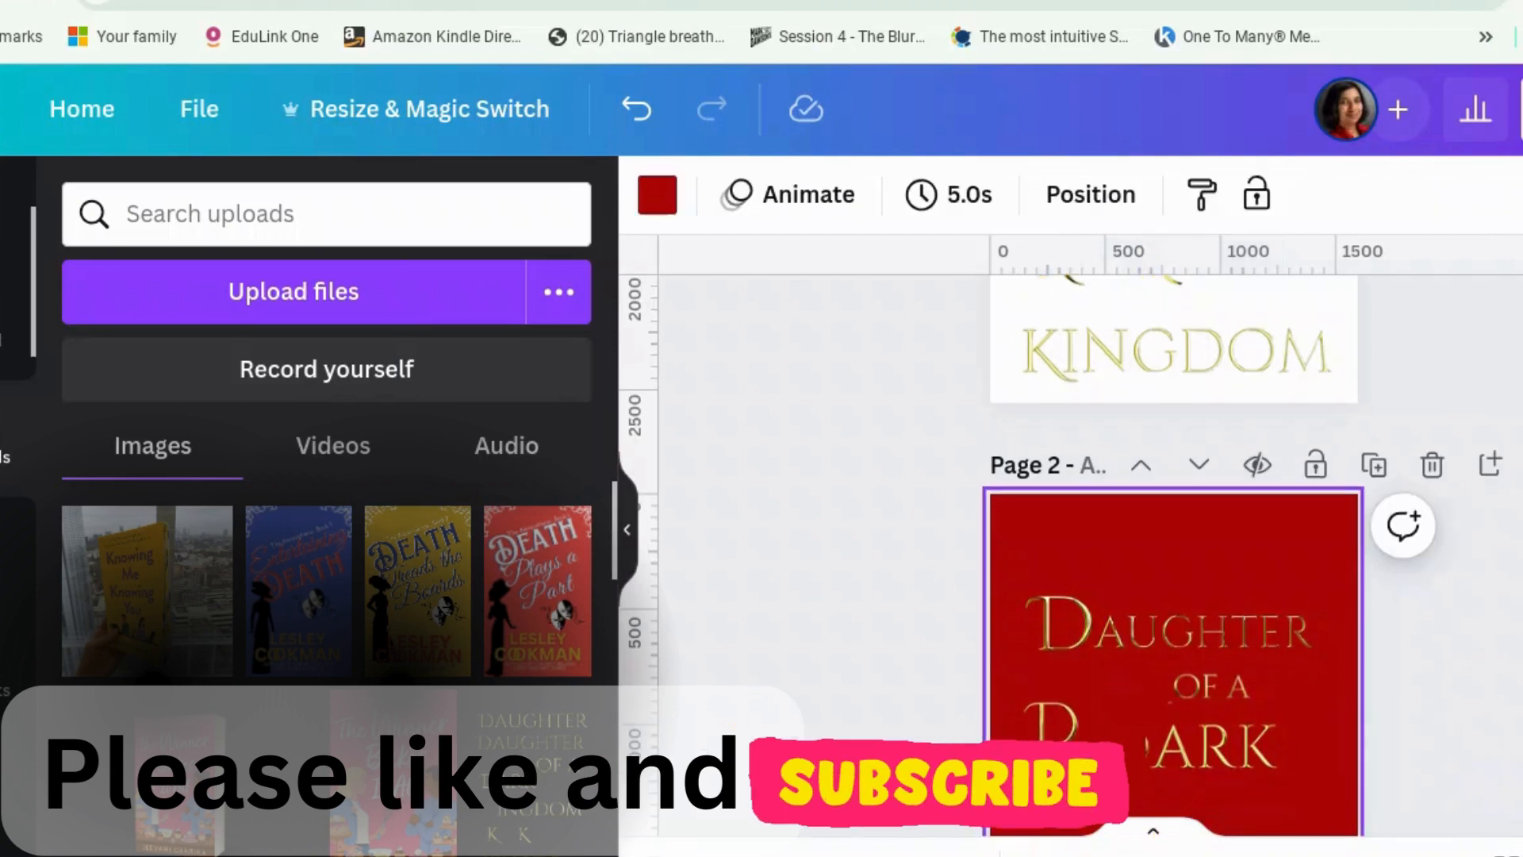
{"action": "left_click", "coordinate": [1063, 714]}
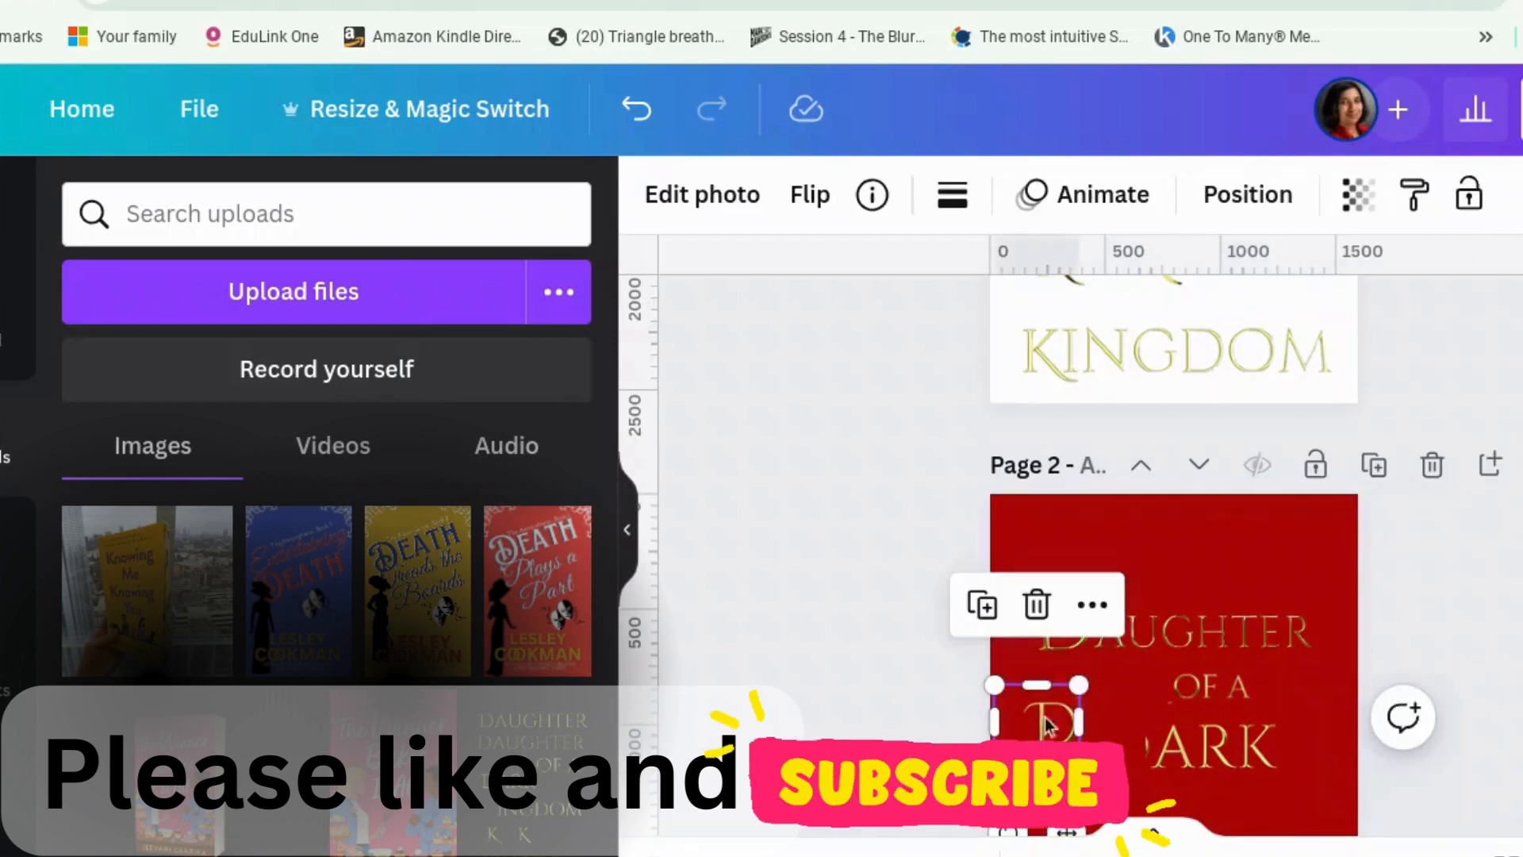
{"action": "left_click_drag", "start_coordinate": [1041, 725], "coordinate": [1106, 667]}
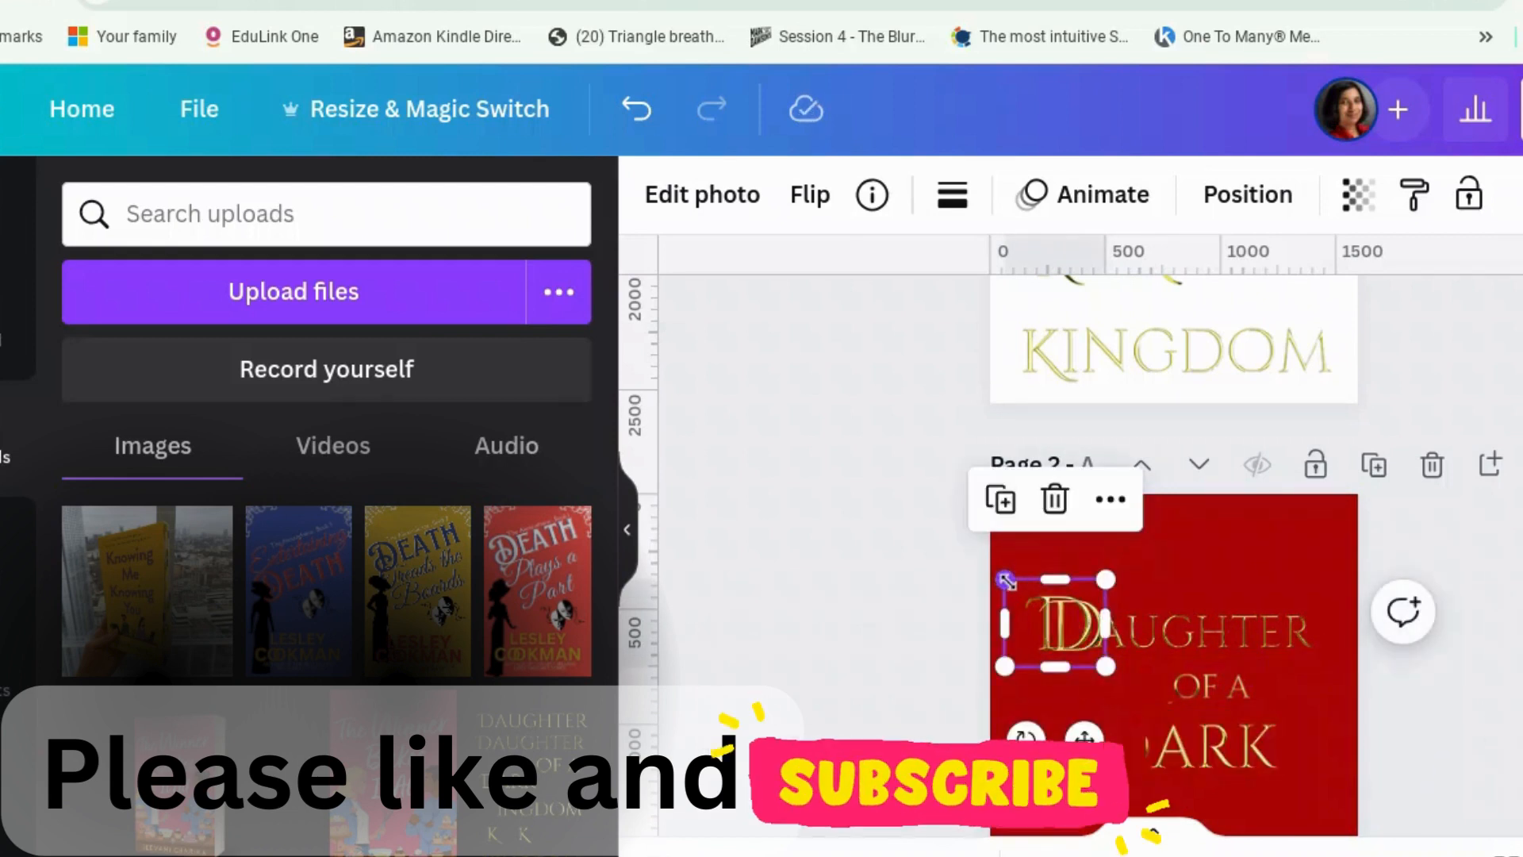
{"action": "mouse_move", "coordinate": [1003, 575]}
{"action": "left_mouse_down"}
{"action": "mouse_move", "coordinate": [990, 565]}
{"action": "mouse_move", "coordinate": [1004, 579]}
{"action": "left_mouse_up"}
{"action": "left_click_drag", "start_coordinate": [1079, 628], "coordinate": [1106, 738]}
{"action": "left_click", "coordinate": [1178, 753]}
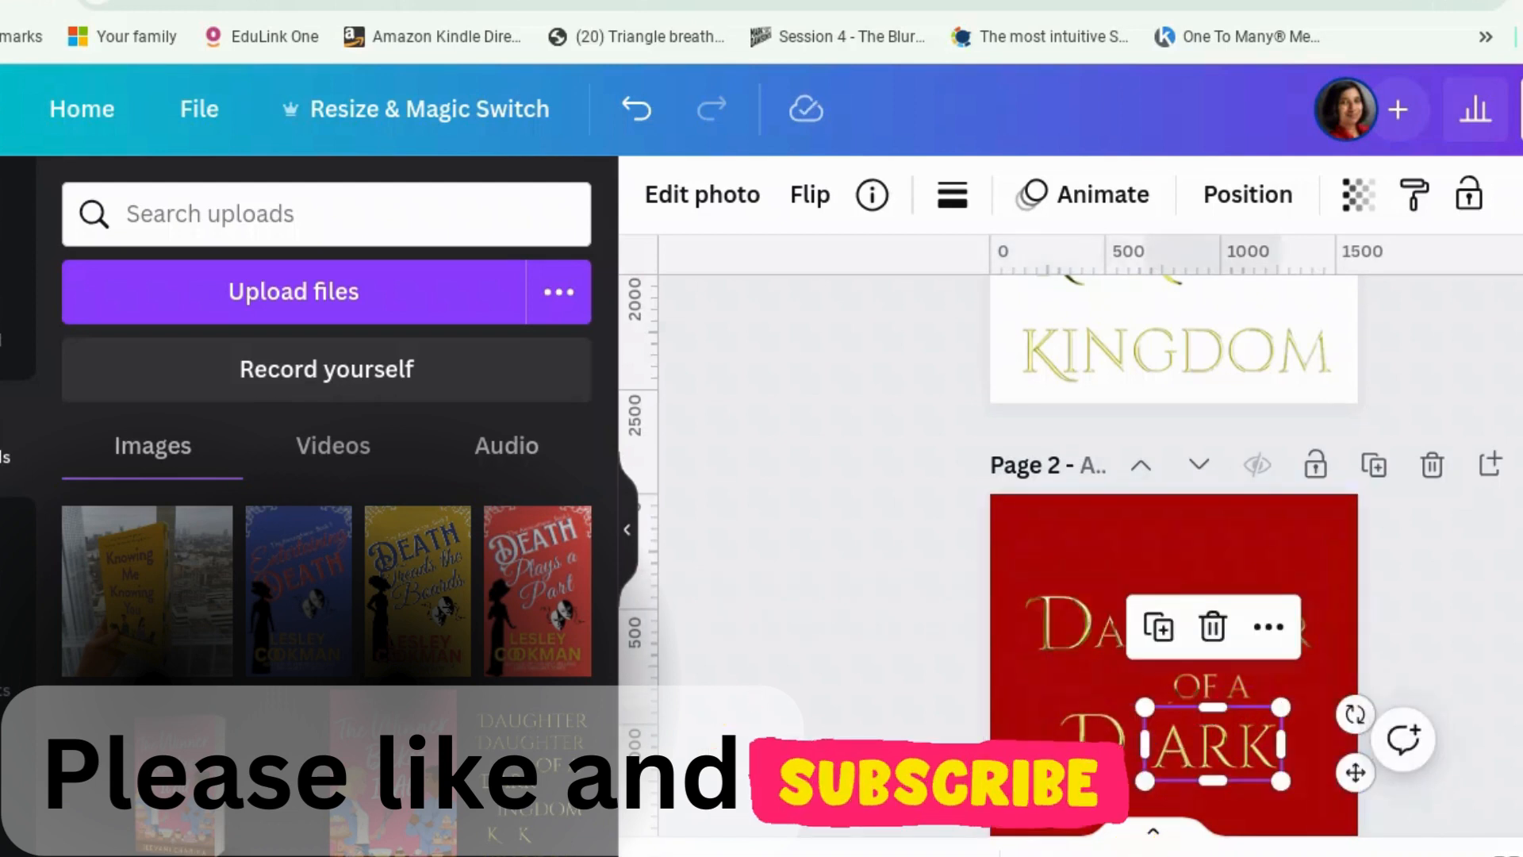
{"action": "scroll", "coordinate": [1262, 618], "scroll_direction": "up", "scroll_amount": 4}
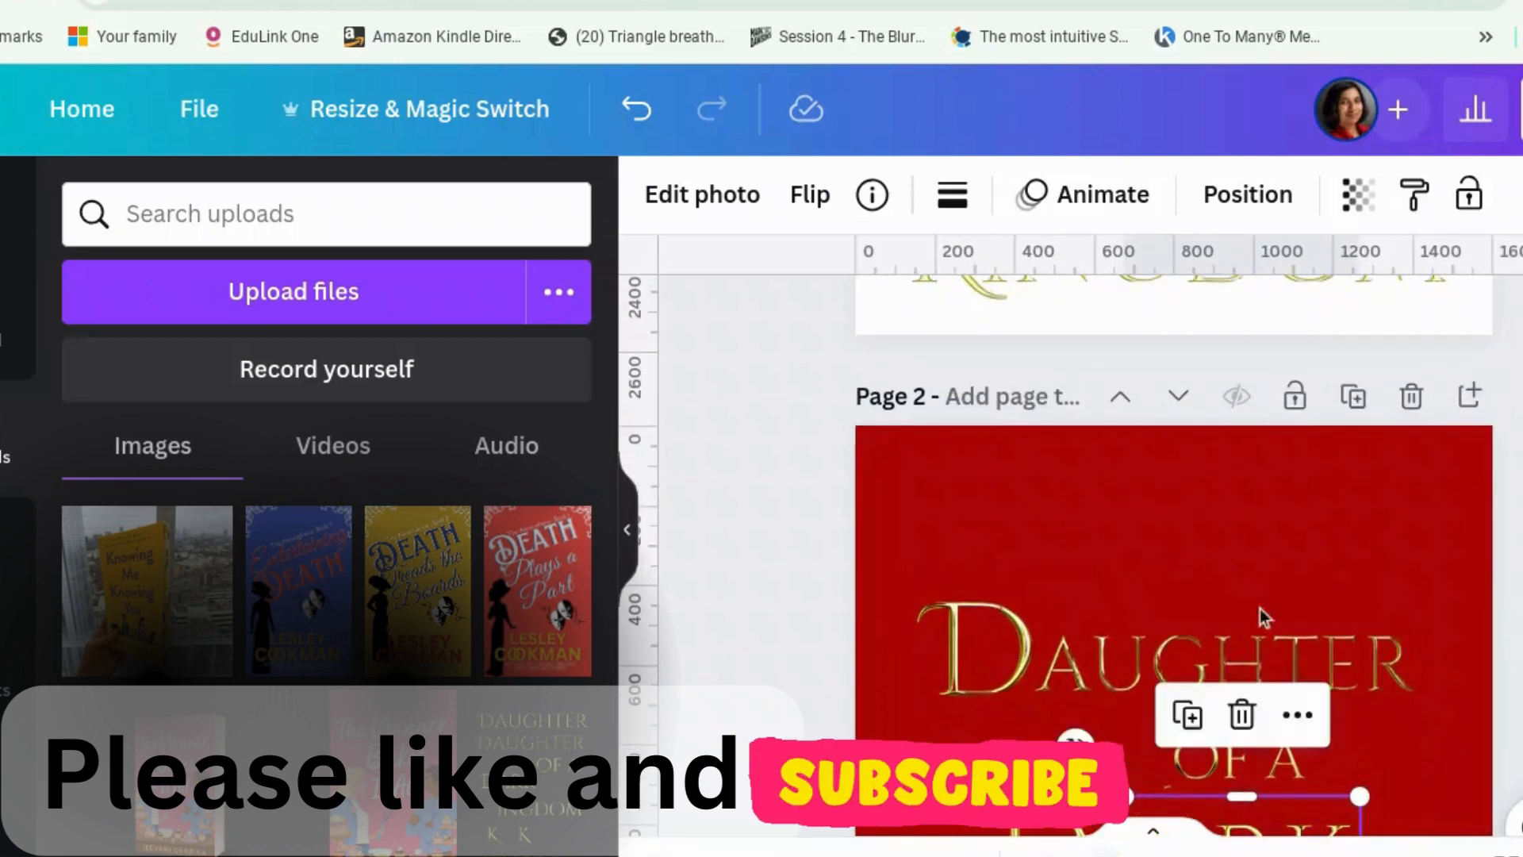
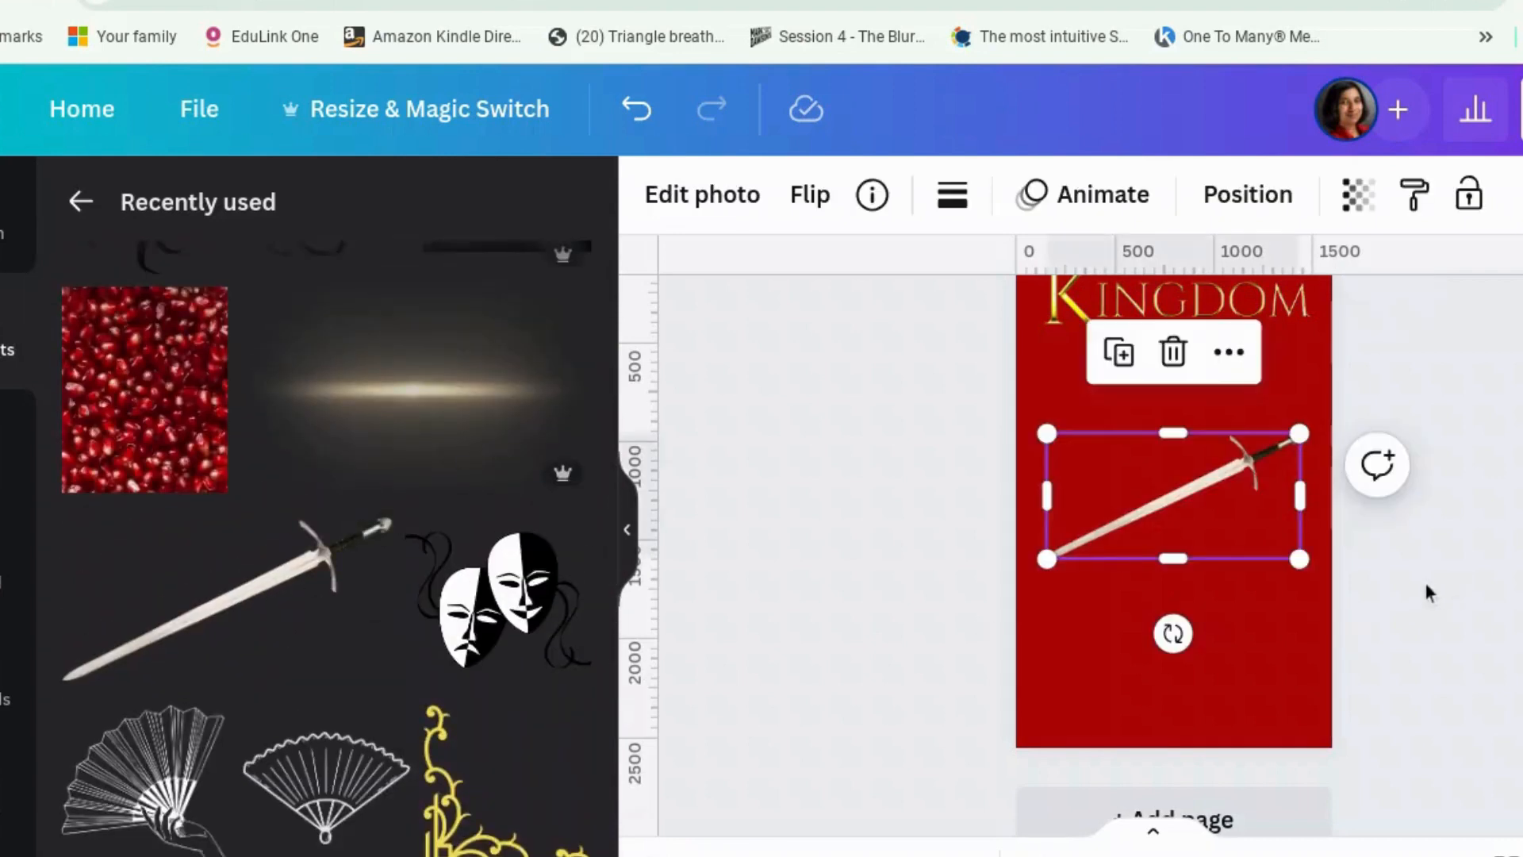
Step: Rotate the sword on page 3 until it stands vertical with the hilt up, and position it below the title
{"action": "left_click_drag", "start_coordinate": [1150, 637], "coordinate": [1338, 569]}
{"action": "scroll", "coordinate": [1338, 568], "scroll_direction": "up", "scroll_amount": 3}
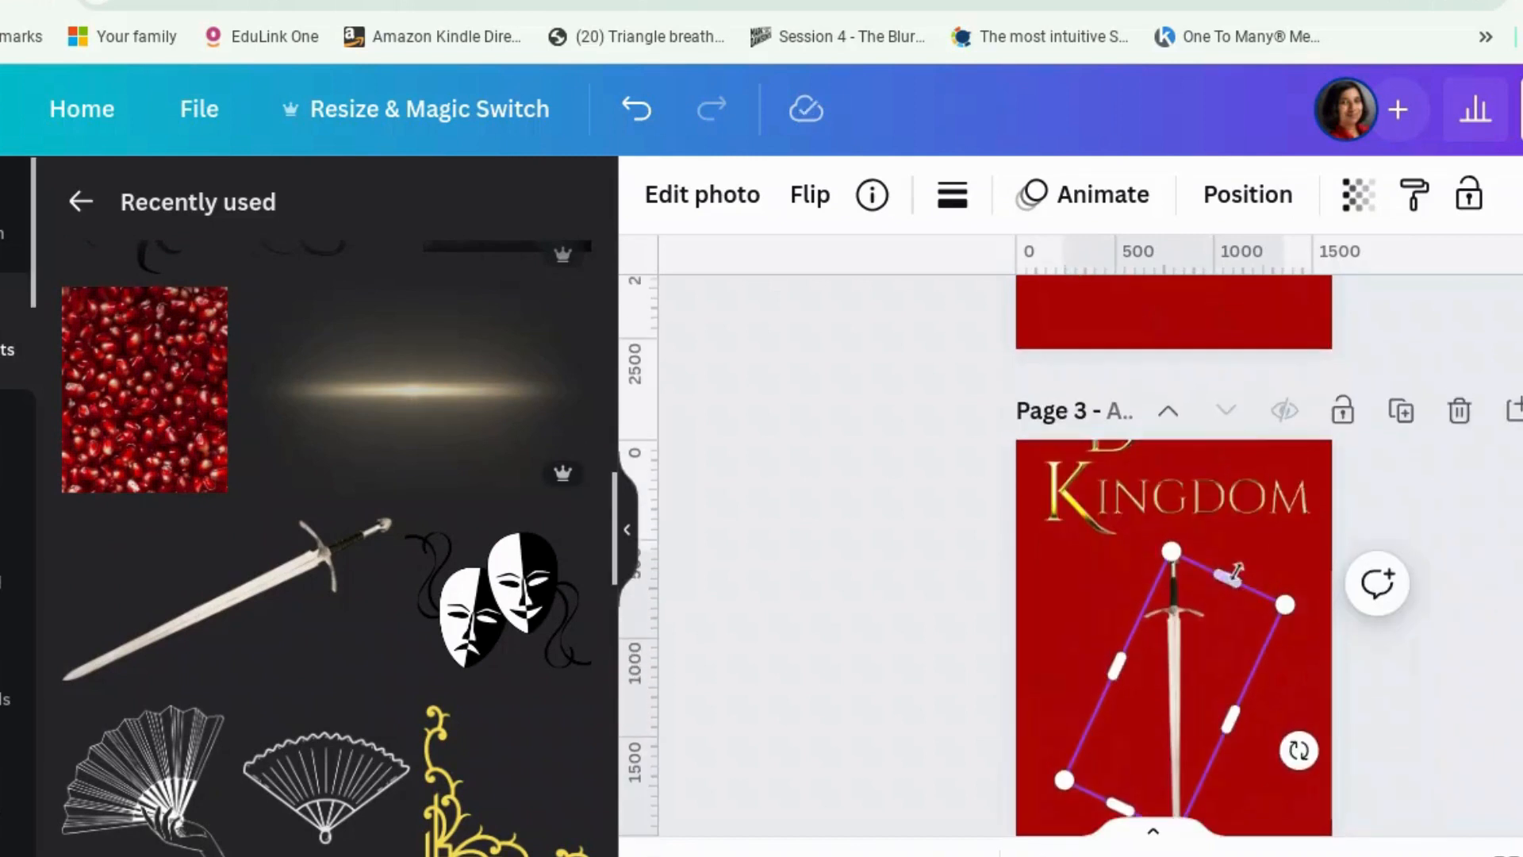
{"action": "left_click", "coordinate": [1204, 643]}
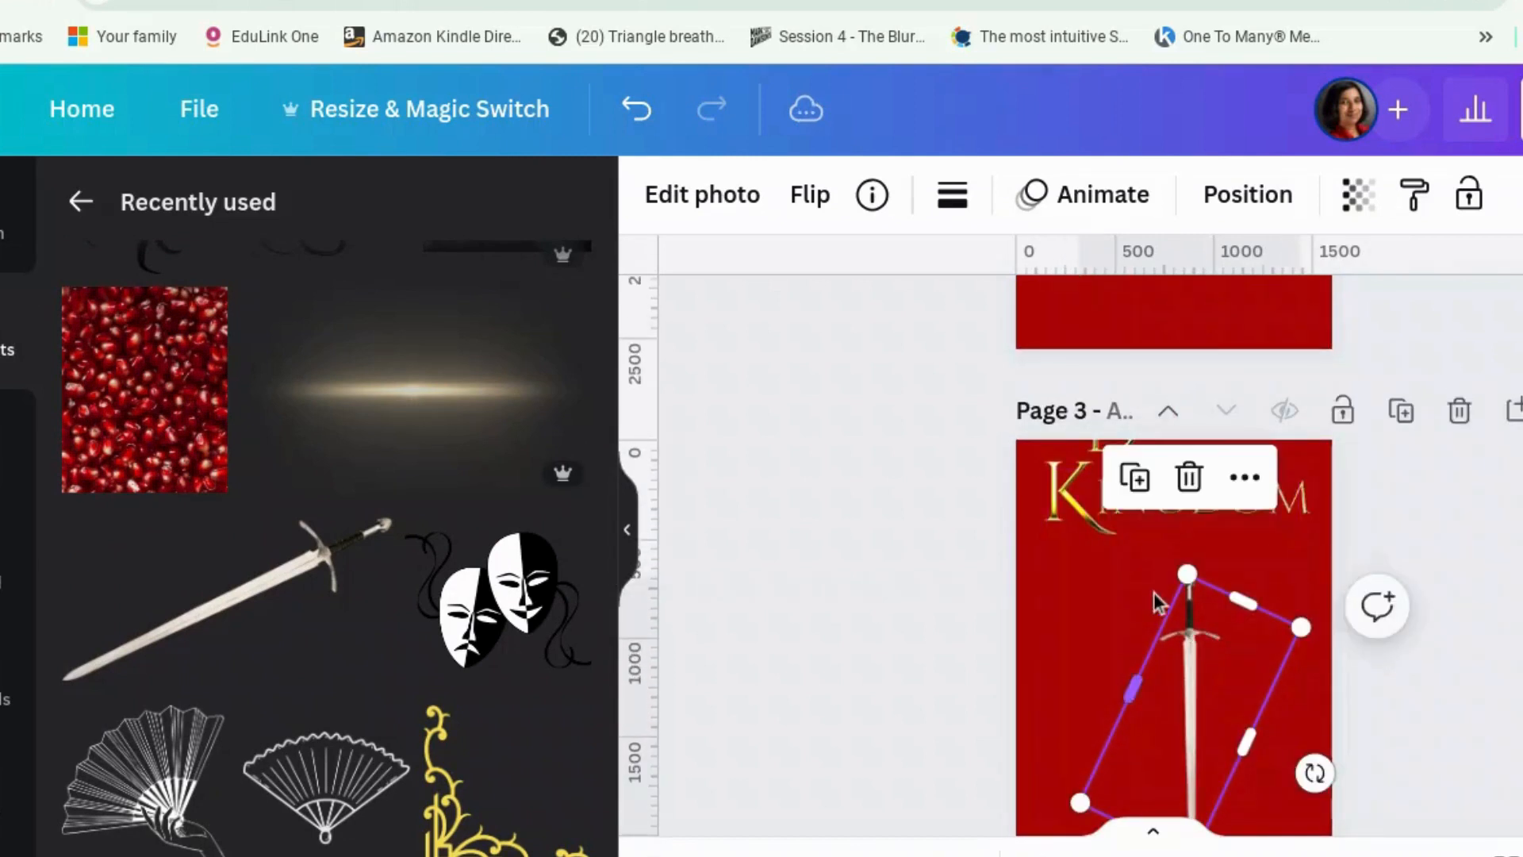
Step: Enlarge the upright sword and center it on page 3 so the blade runs off the page's lower edge
{"action": "left_click_drag", "start_coordinate": [1171, 568], "coordinate": [830, 338]}
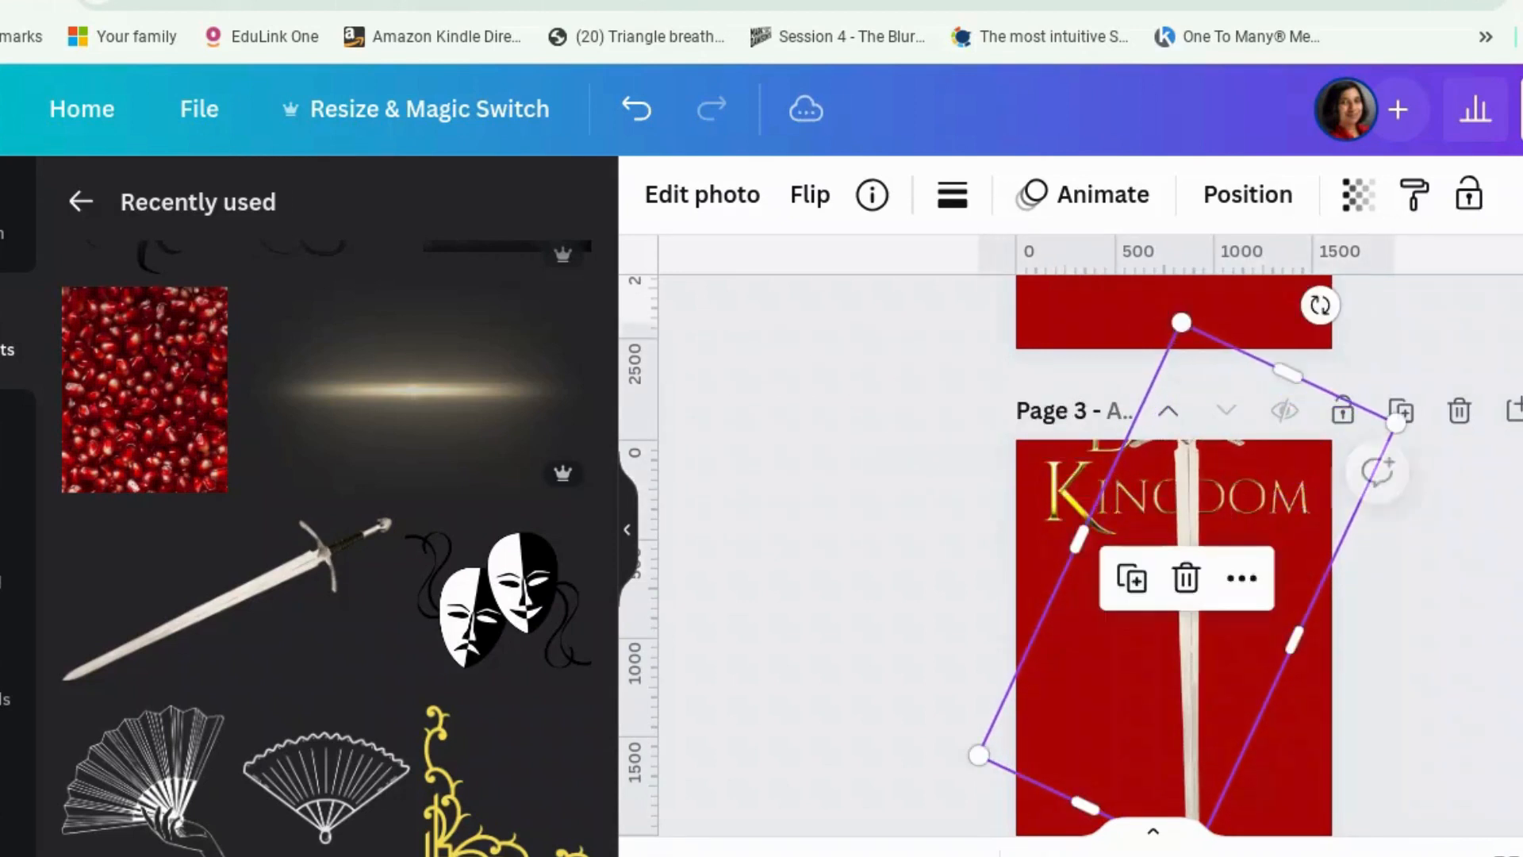
{"action": "scroll", "coordinate": [1235, 478], "scroll_direction": "down", "scroll_amount": 2}
{"action": "left_click_drag", "start_coordinate": [1188, 588], "coordinate": [1205, 721]}
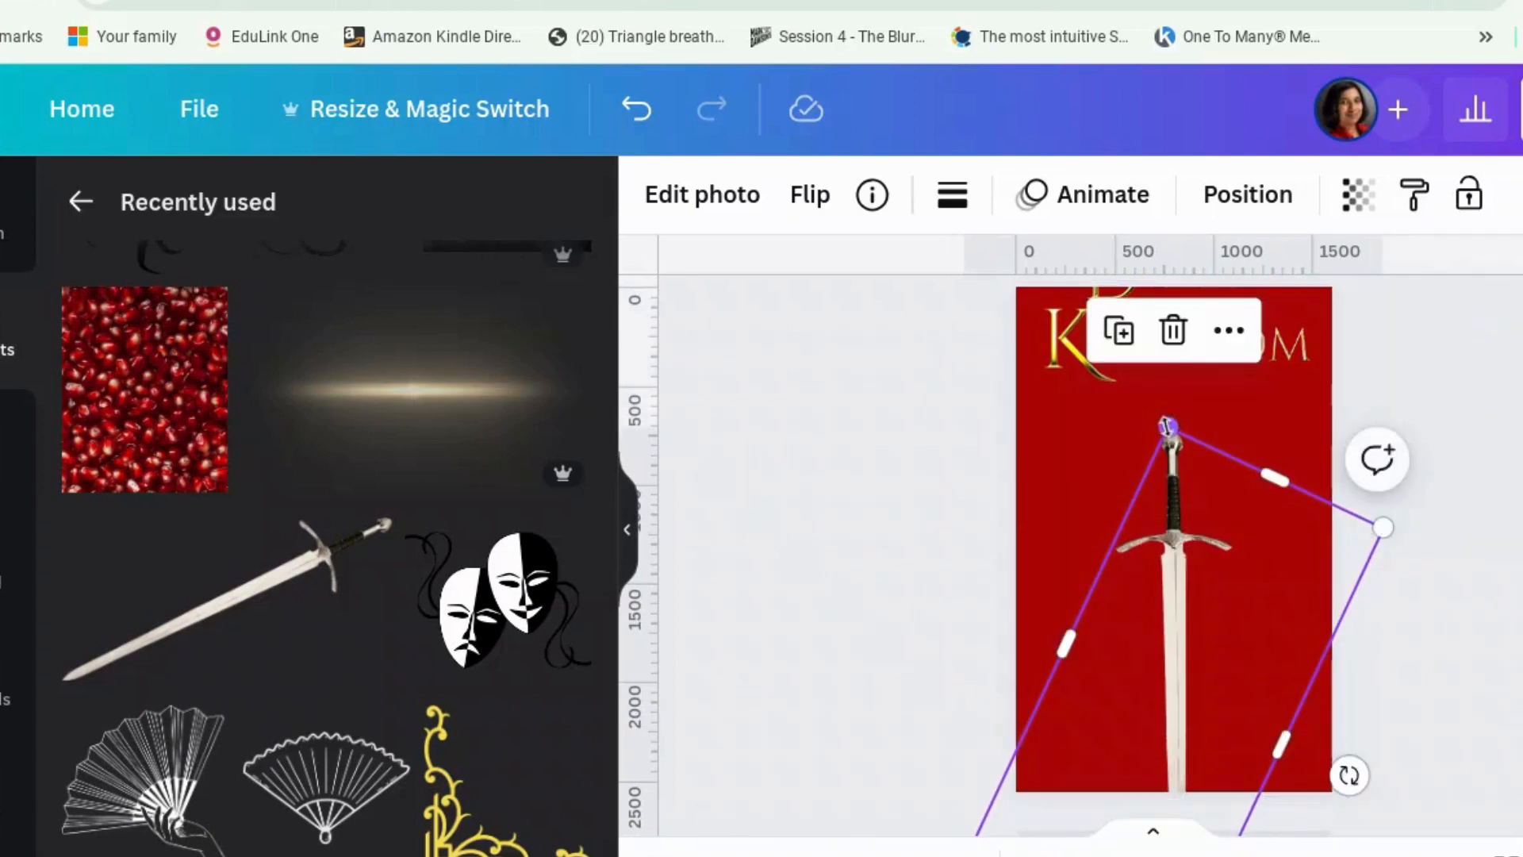
{"action": "left_click_drag", "start_coordinate": [1153, 377], "coordinate": [1125, 343]}
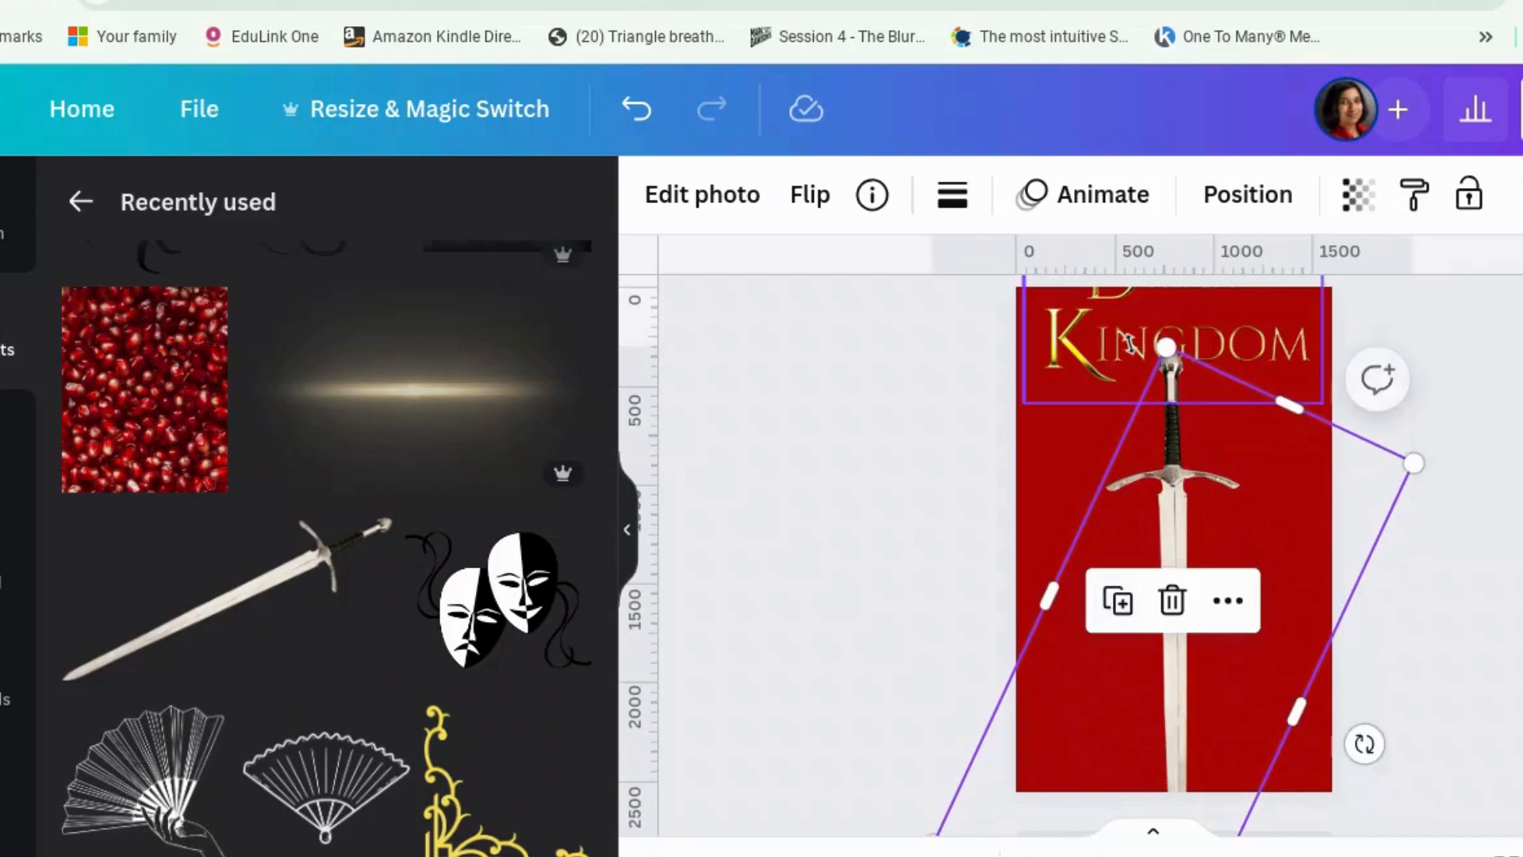
{"action": "left_click_drag", "start_coordinate": [1187, 496], "coordinate": [1188, 484]}
Step: Try the grouped gold title across the sword's hilt and upper blade, and return it to the page's upper edge
{"action": "left_click_drag", "start_coordinate": [1140, 359], "coordinate": [1150, 580]}
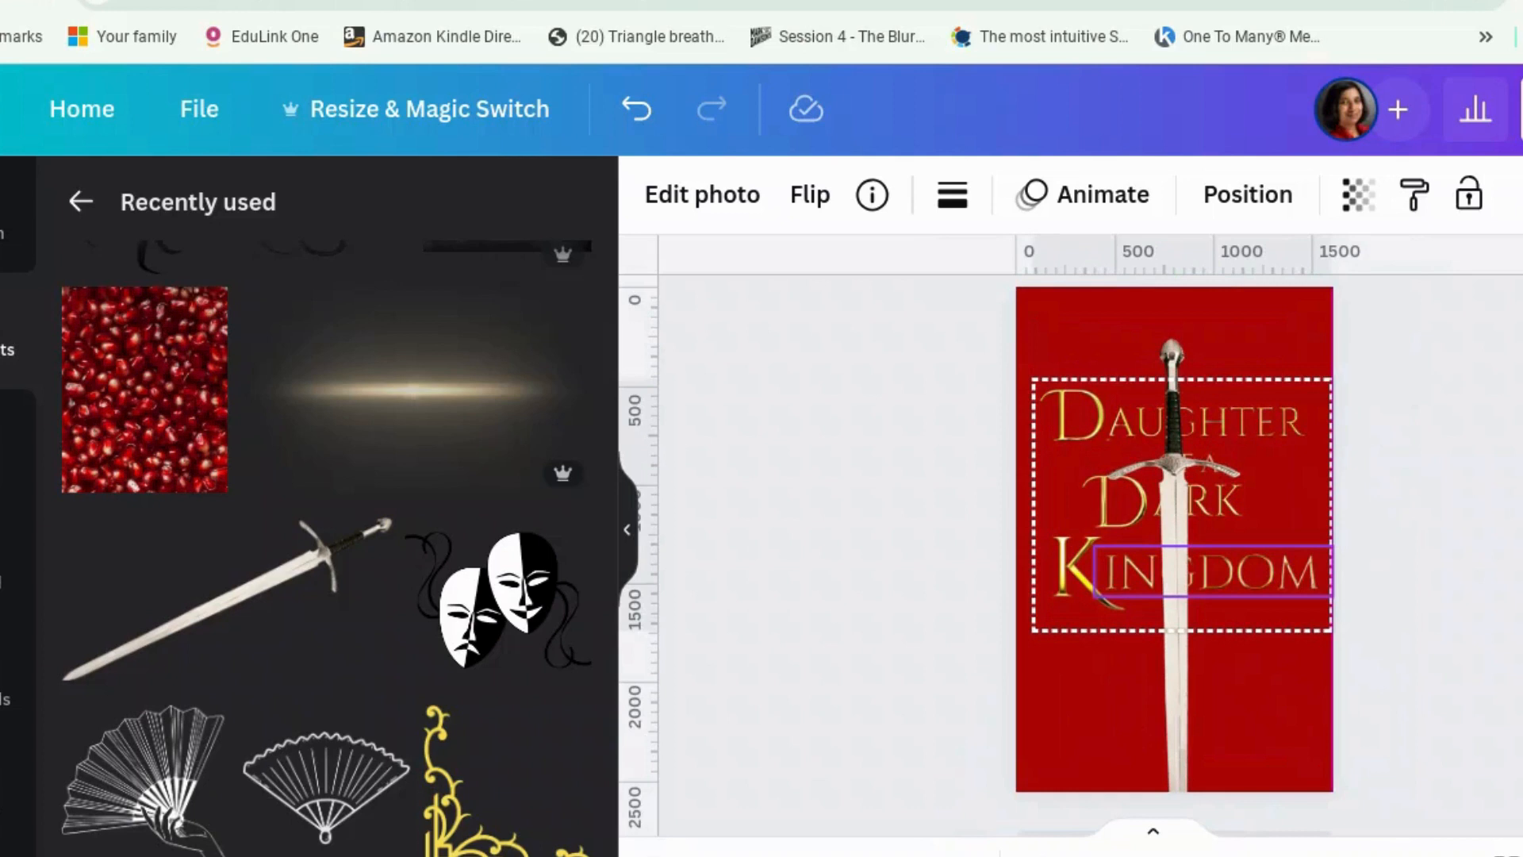
{"action": "left_click_drag", "start_coordinate": [1150, 580], "coordinate": [1154, 311]}
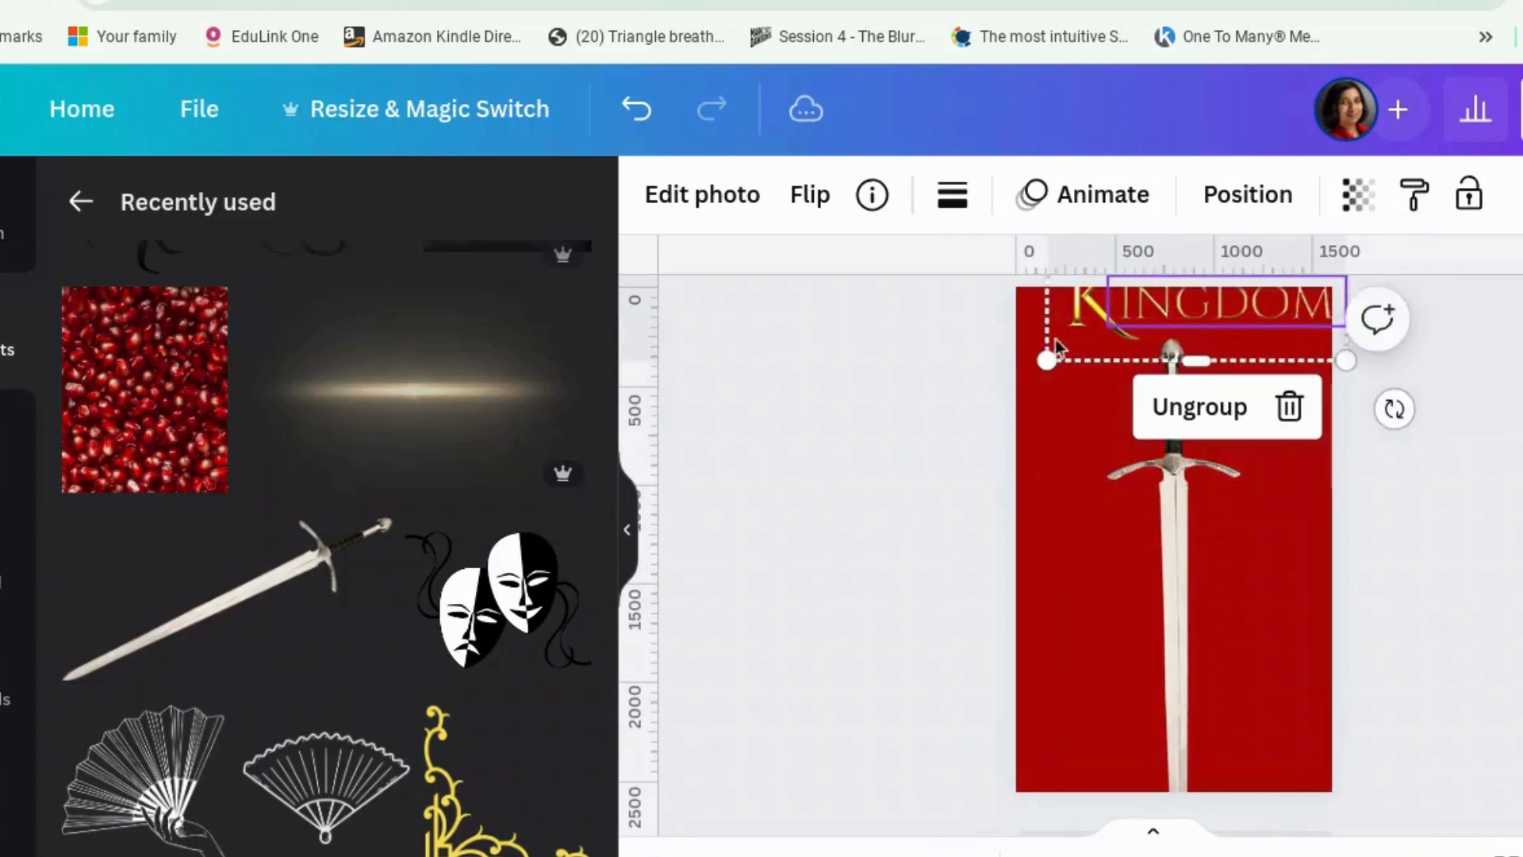
Step: Add the golden light streak, rotate it vertical, and enlarge it over the sword's blade as a glow
{"action": "left_click", "coordinate": [426, 401]}
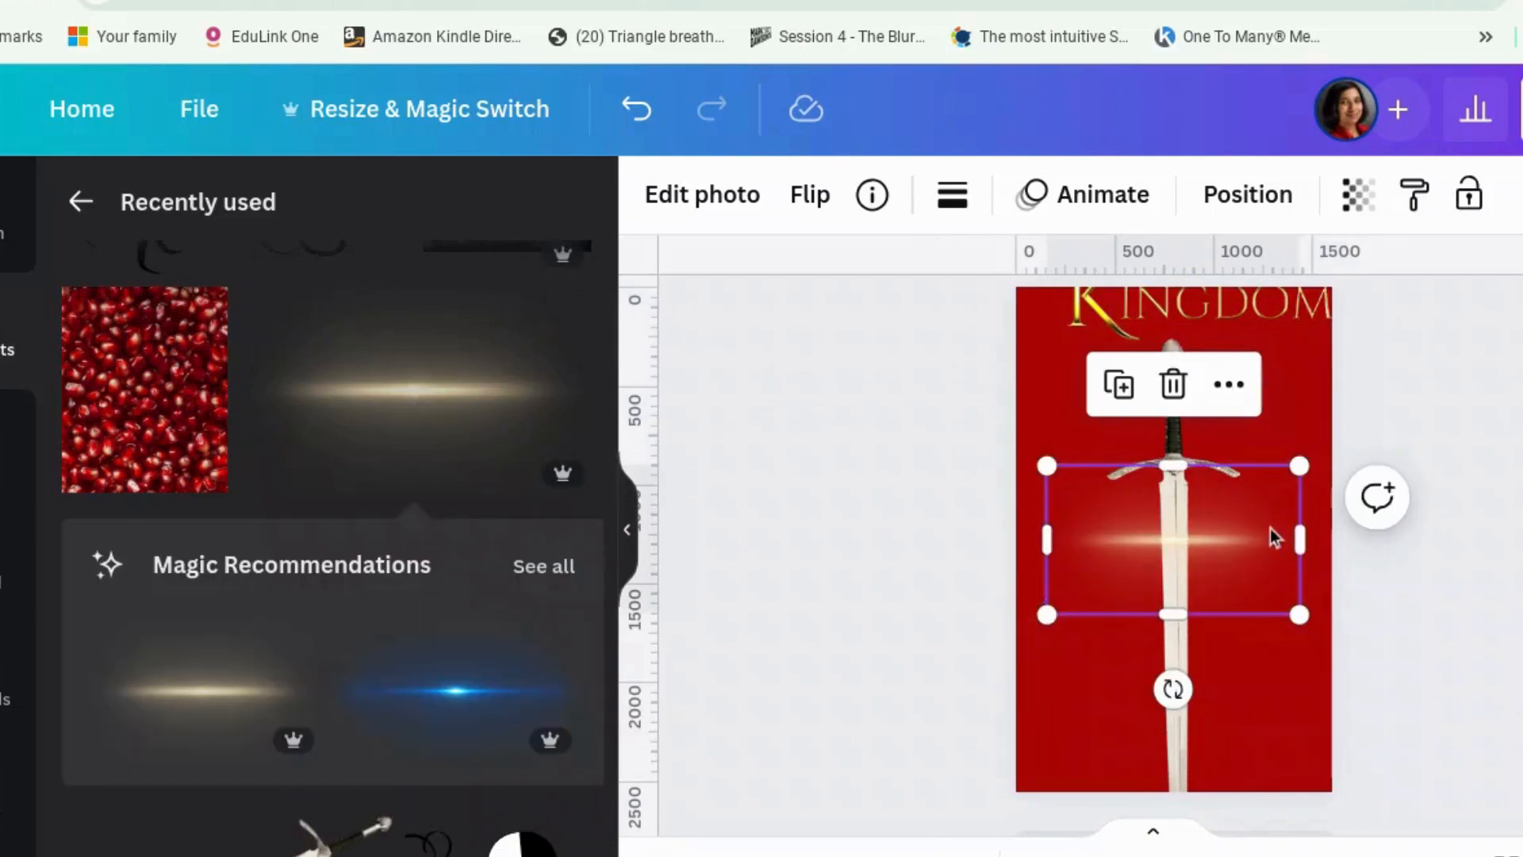
{"action": "left_click_drag", "start_coordinate": [1173, 689], "coordinate": [1047, 546]}
{"action": "left_click_drag", "start_coordinate": [1096, 666], "coordinate": [976, 823]}
{"action": "left_click_drag", "start_coordinate": [1145, 669], "coordinate": [1181, 639]}
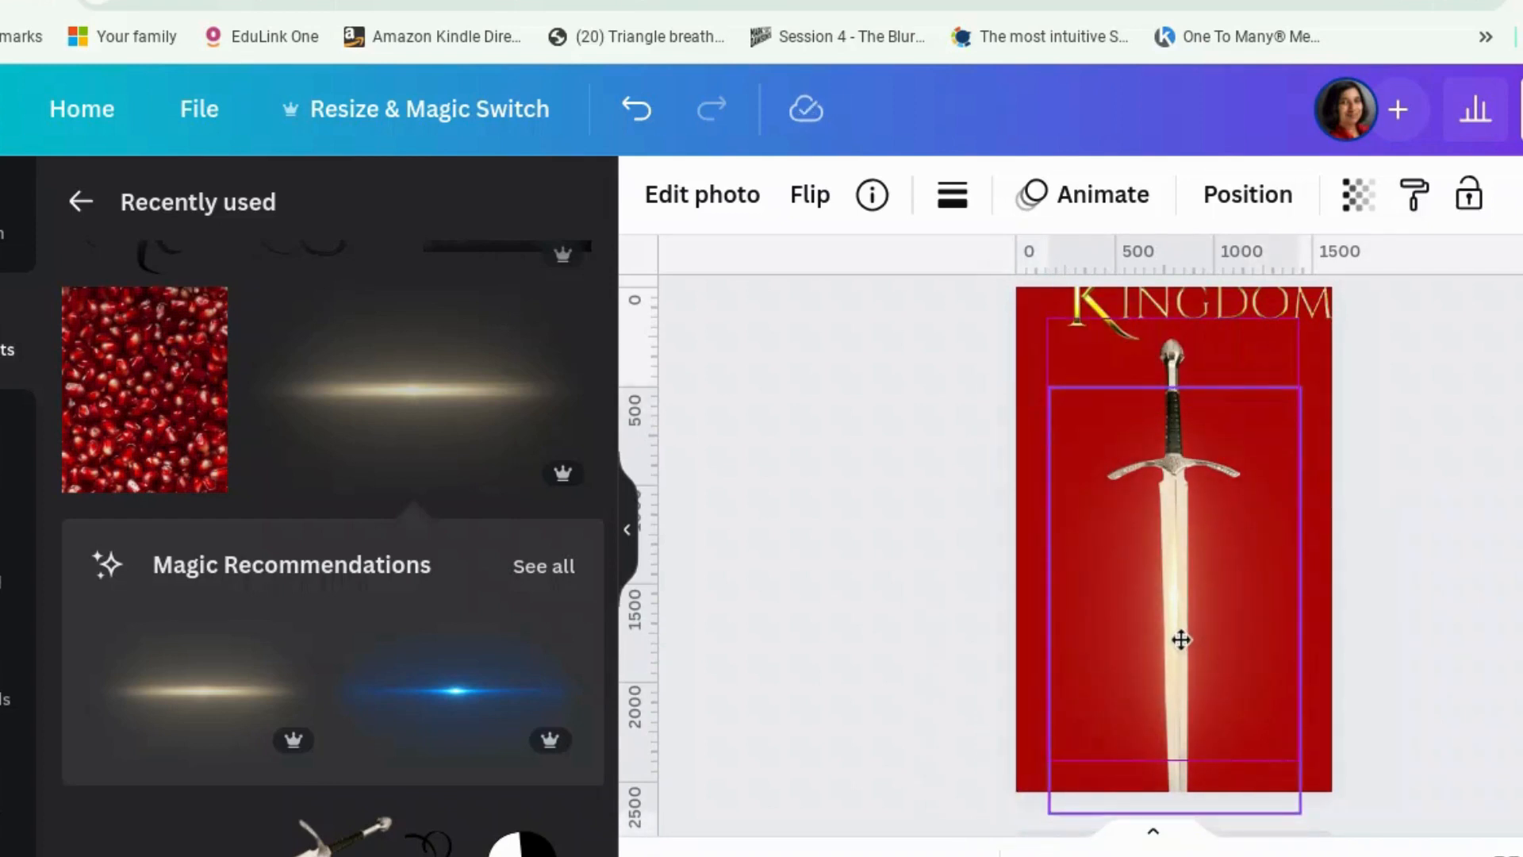
Step: Preview the grouped title over the glowing sword and move it back to the page's upper edge
{"action": "left_click", "coordinate": [1445, 698]}
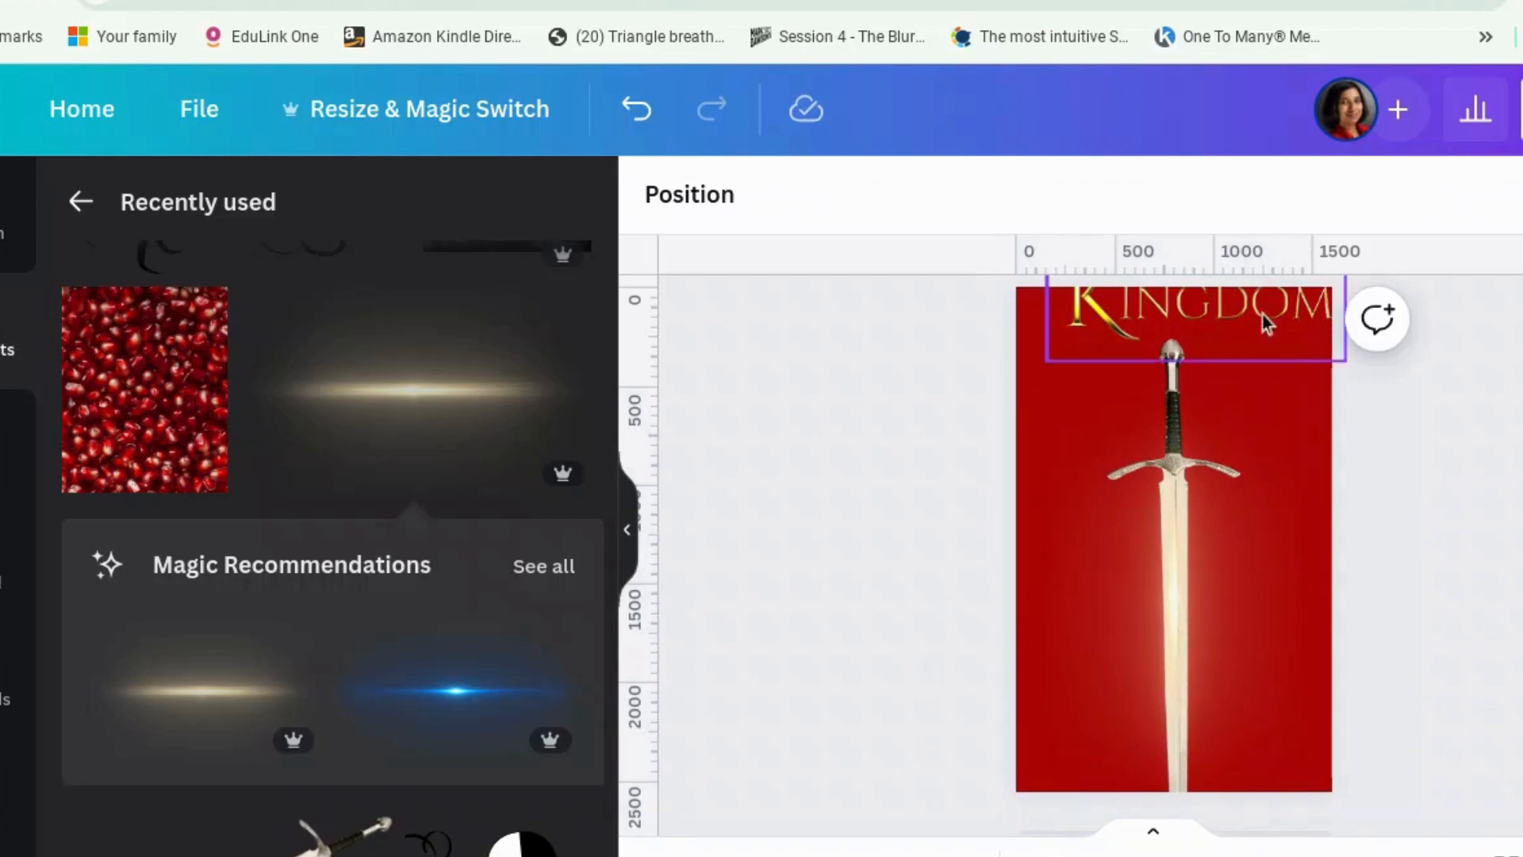
{"action": "left_click_drag", "start_coordinate": [1262, 317], "coordinate": [1249, 564]}
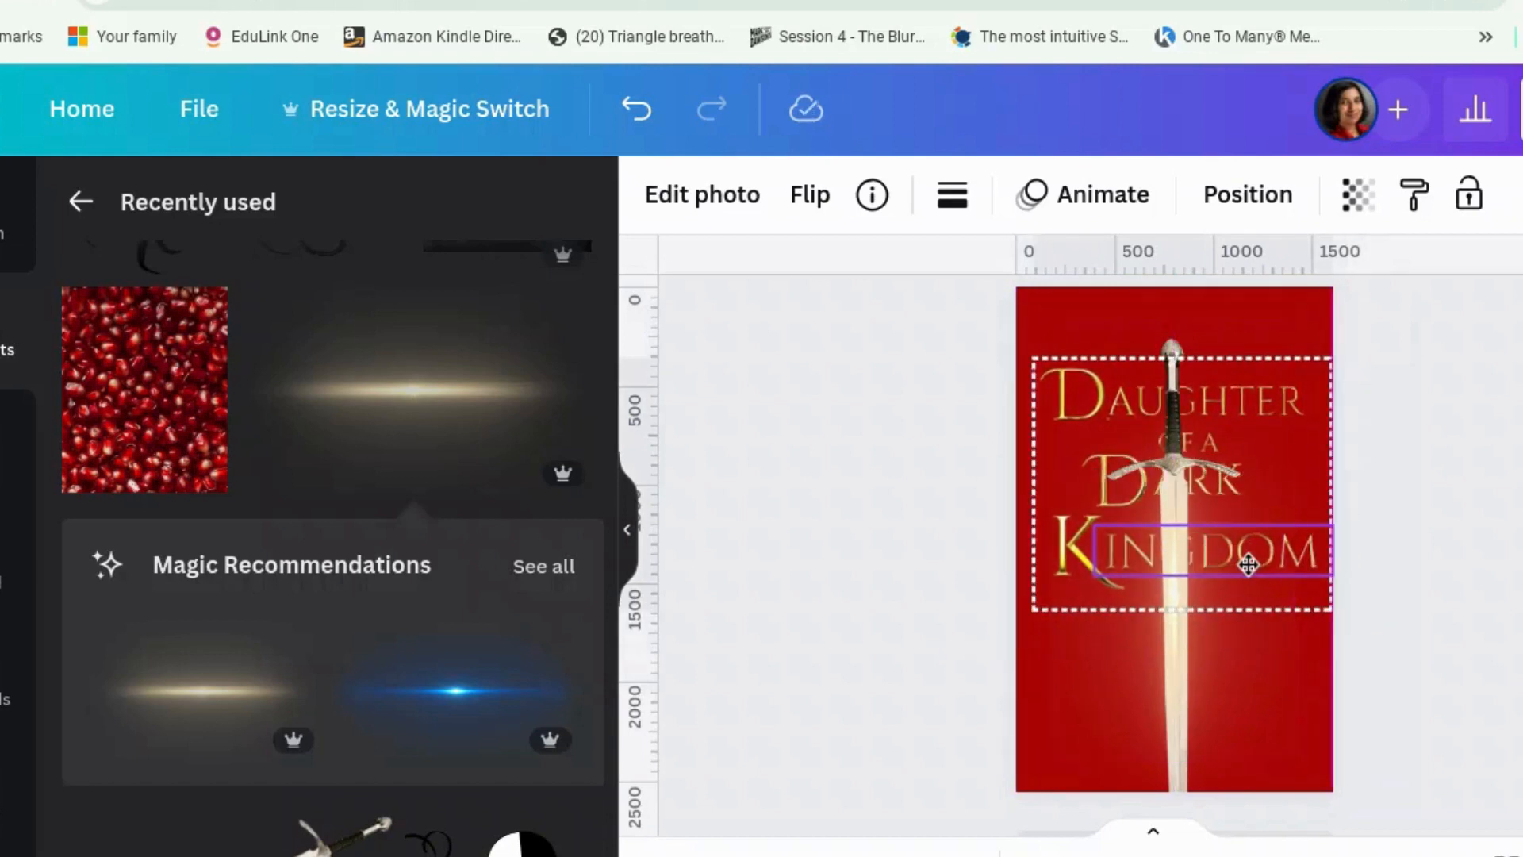
{"action": "left_click_drag", "start_coordinate": [1247, 565], "coordinate": [1239, 323]}
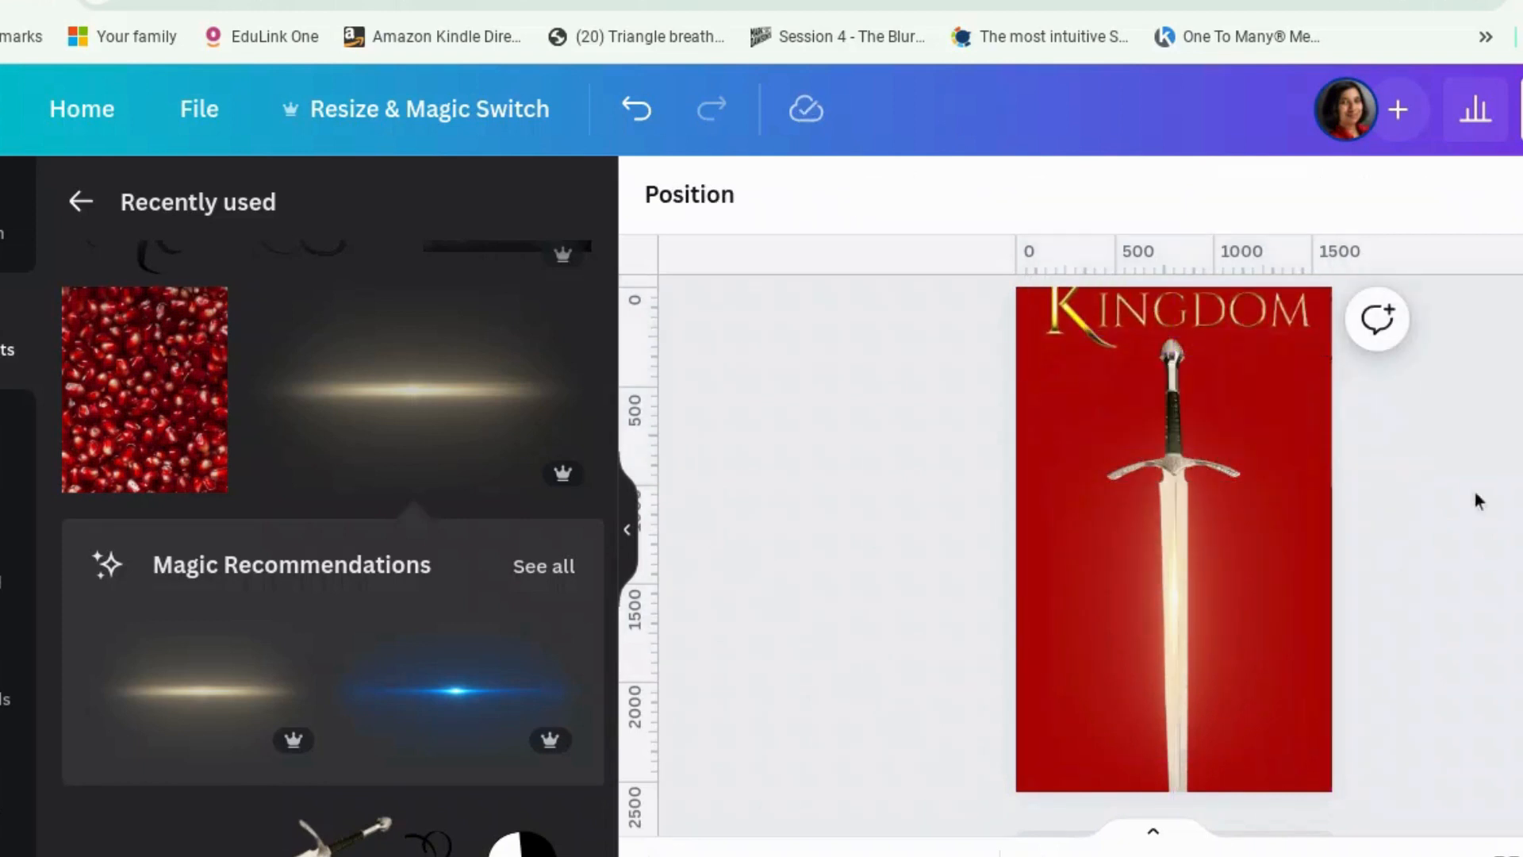
Step: Add the black feathery smoke corner element and place it in the lower left corner of page 3
{"action": "left_click", "coordinate": [140, 507]}
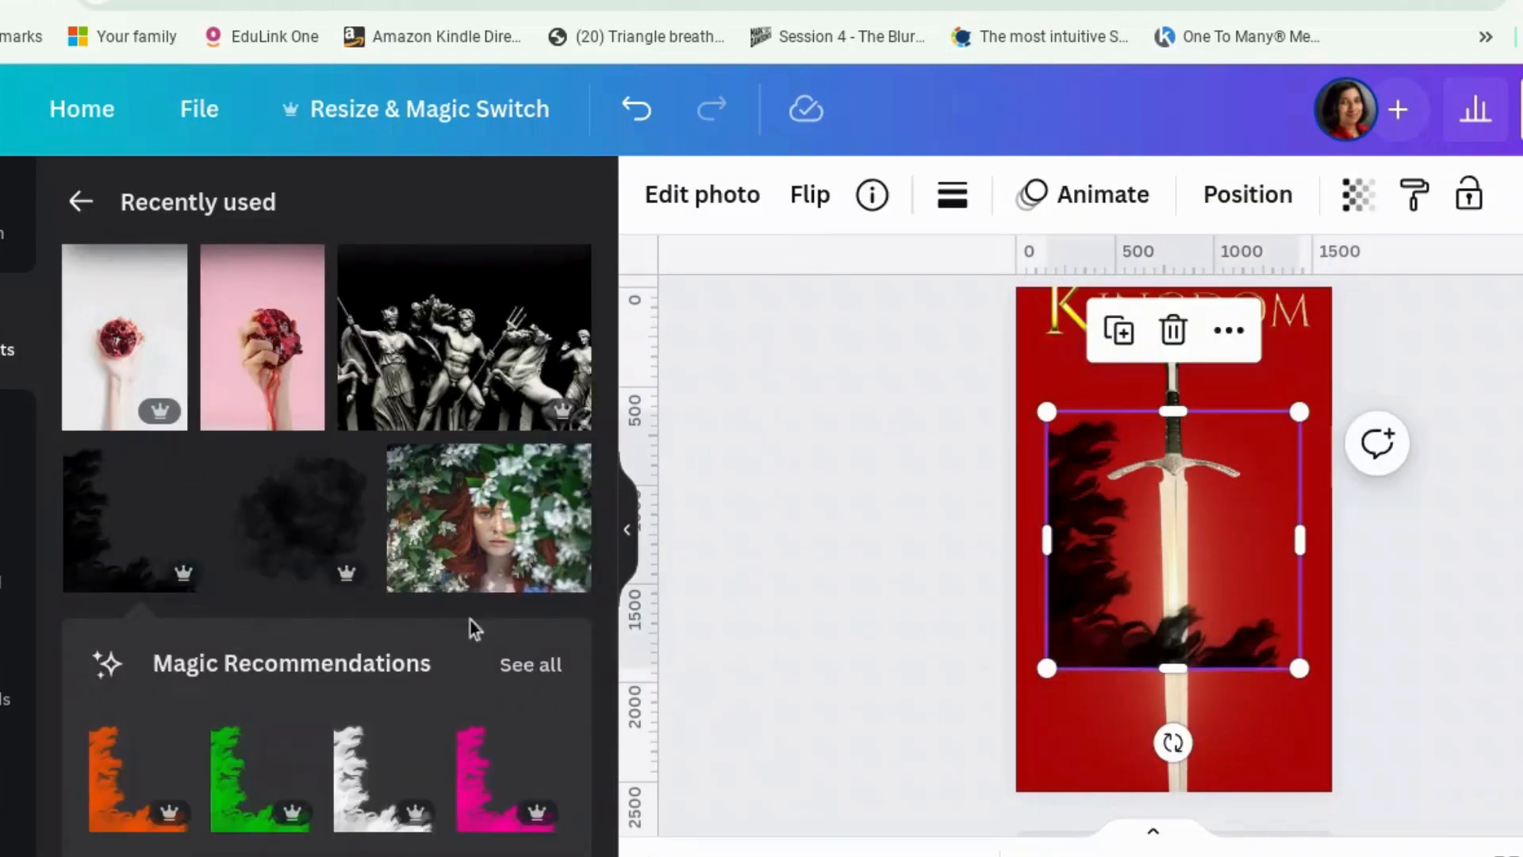
{"action": "left_click_drag", "start_coordinate": [1232, 529], "coordinate": [1203, 640]}
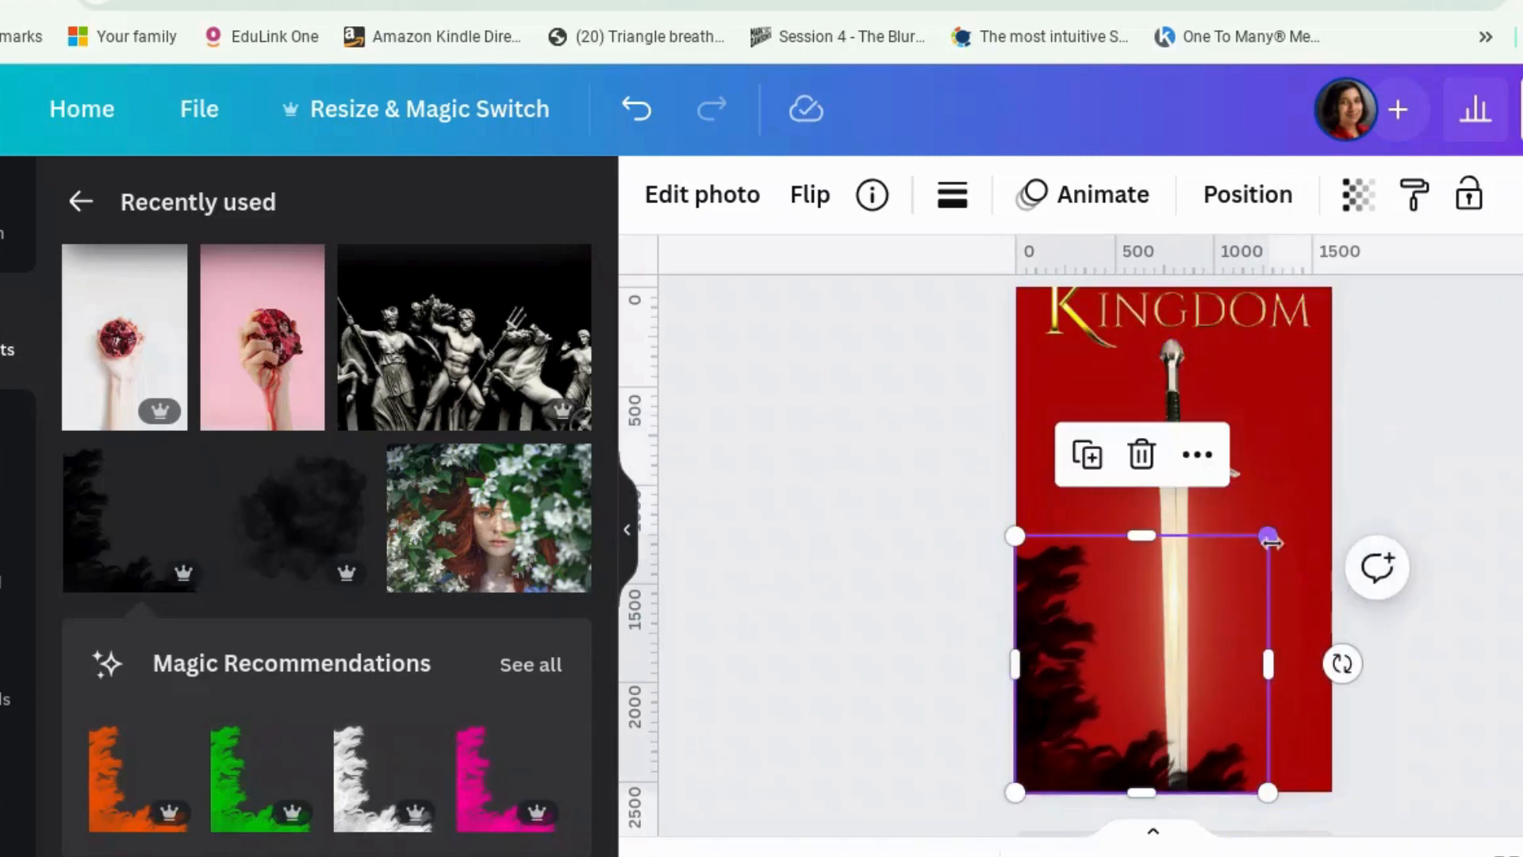
Step: Find the red pomegranate seeds photo among the recently used elements and add it to page 3
{"action": "scroll", "coordinate": [508, 591], "scroll_direction": "down", "scroll_amount": 1}
{"action": "scroll", "coordinate": [509, 591], "scroll_direction": "down", "scroll_amount": 10}
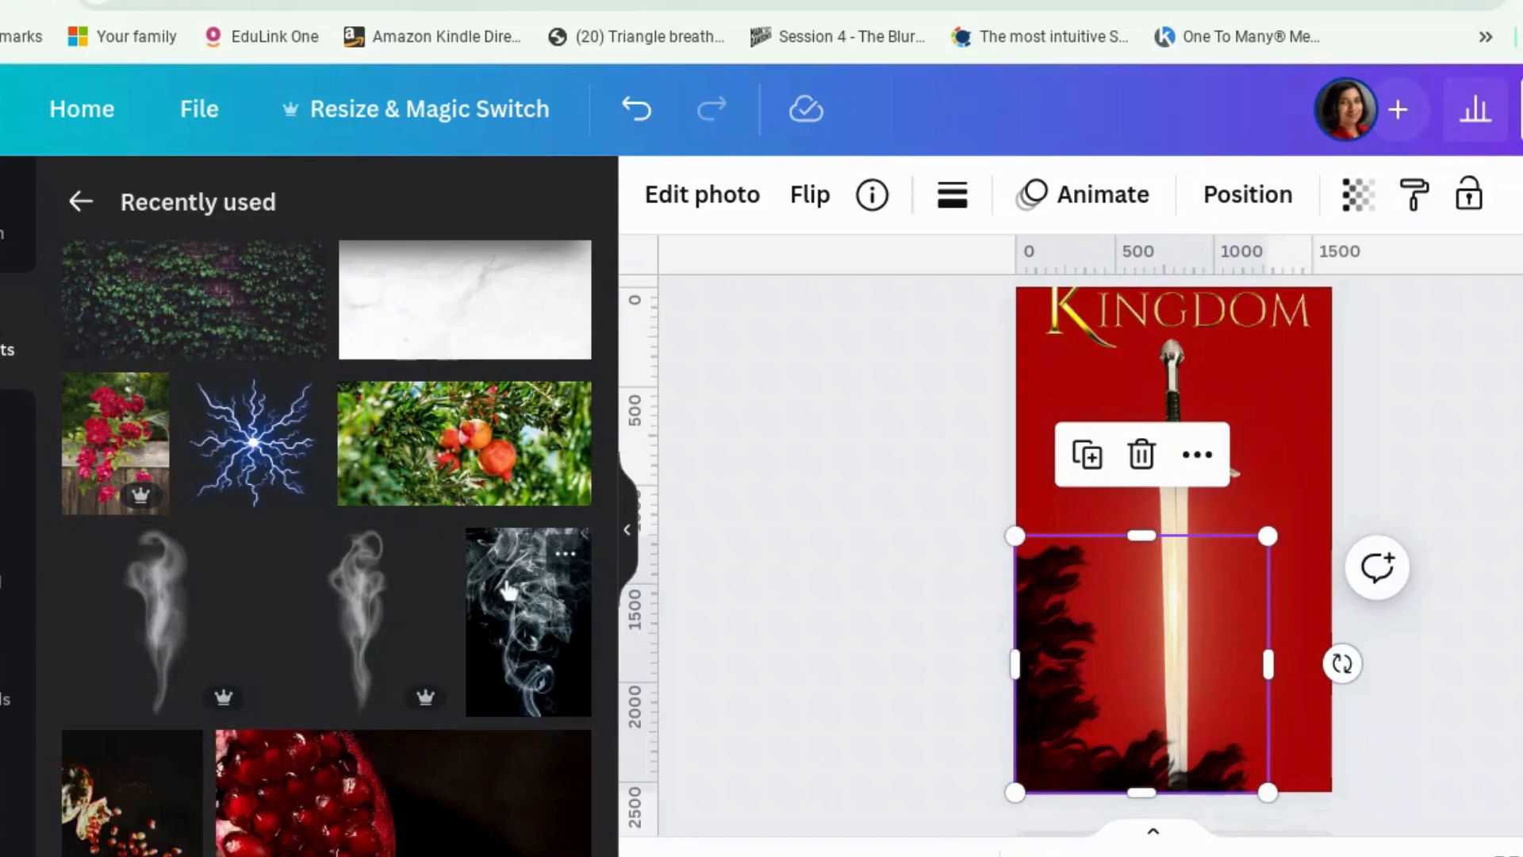
{"action": "scroll", "coordinate": [508, 591], "scroll_direction": "down", "scroll_amount": 2}
{"action": "scroll", "coordinate": [508, 592], "scroll_direction": "down", "scroll_amount": 6}
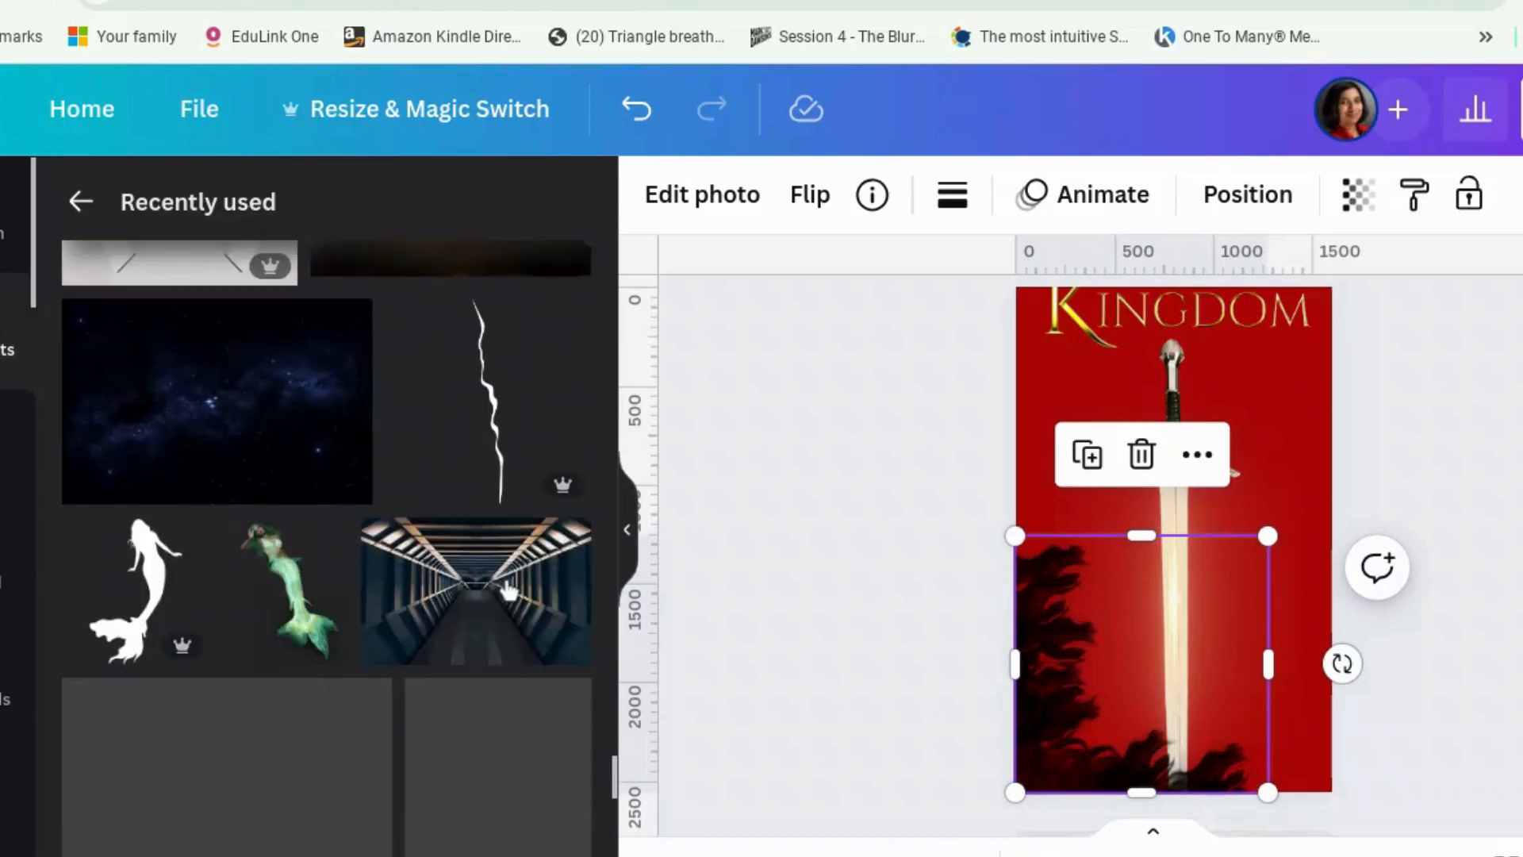
{"action": "scroll", "coordinate": [508, 589], "scroll_direction": "down", "scroll_amount": 8}
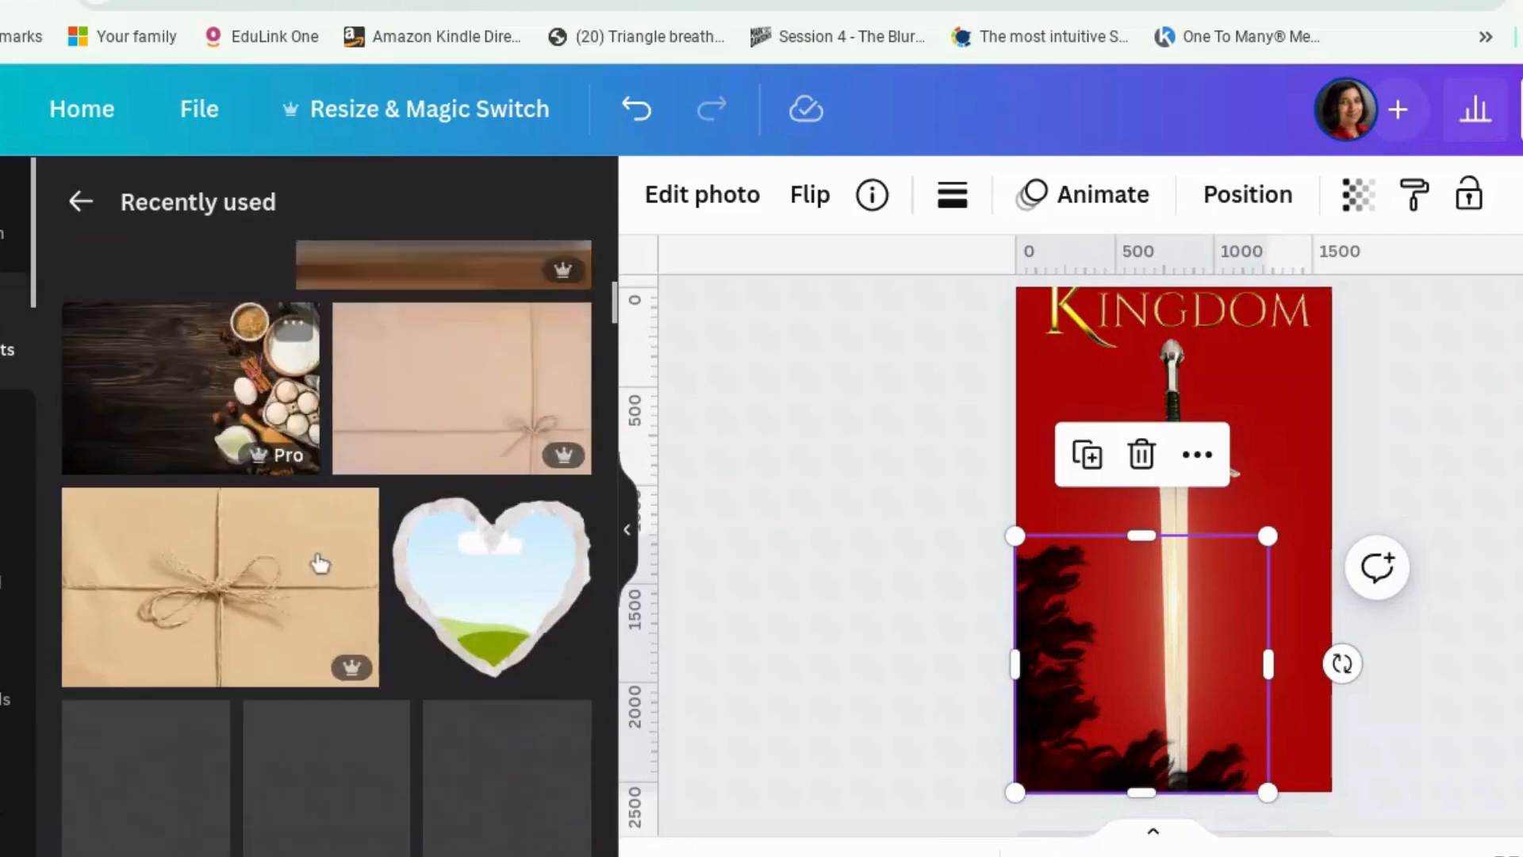
{"action": "scroll", "coordinate": [320, 564], "scroll_direction": "down", "scroll_amount": 2}
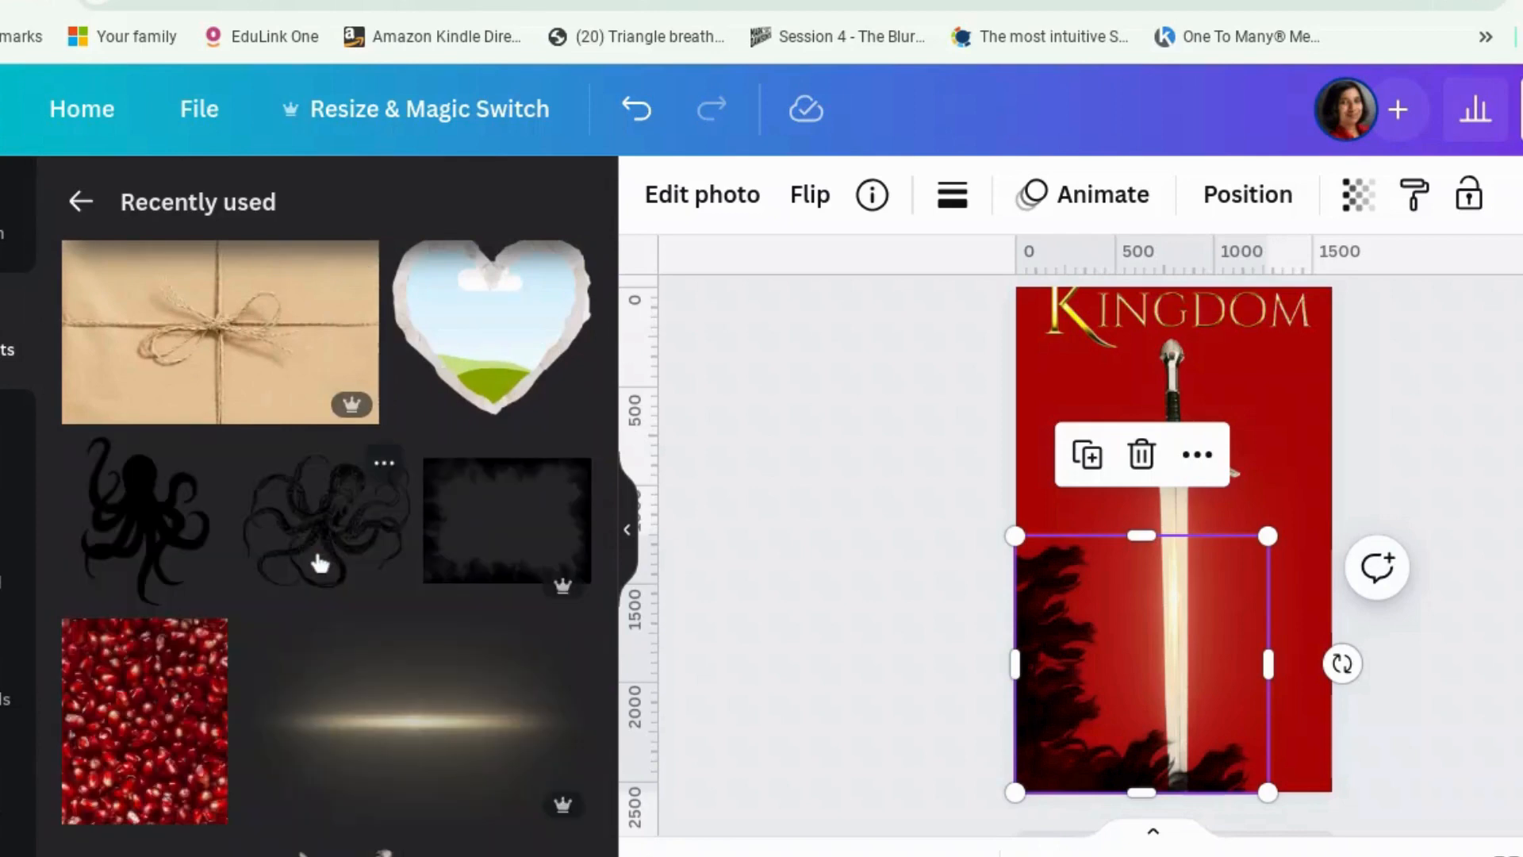
{"action": "left_click", "coordinate": [165, 720]}
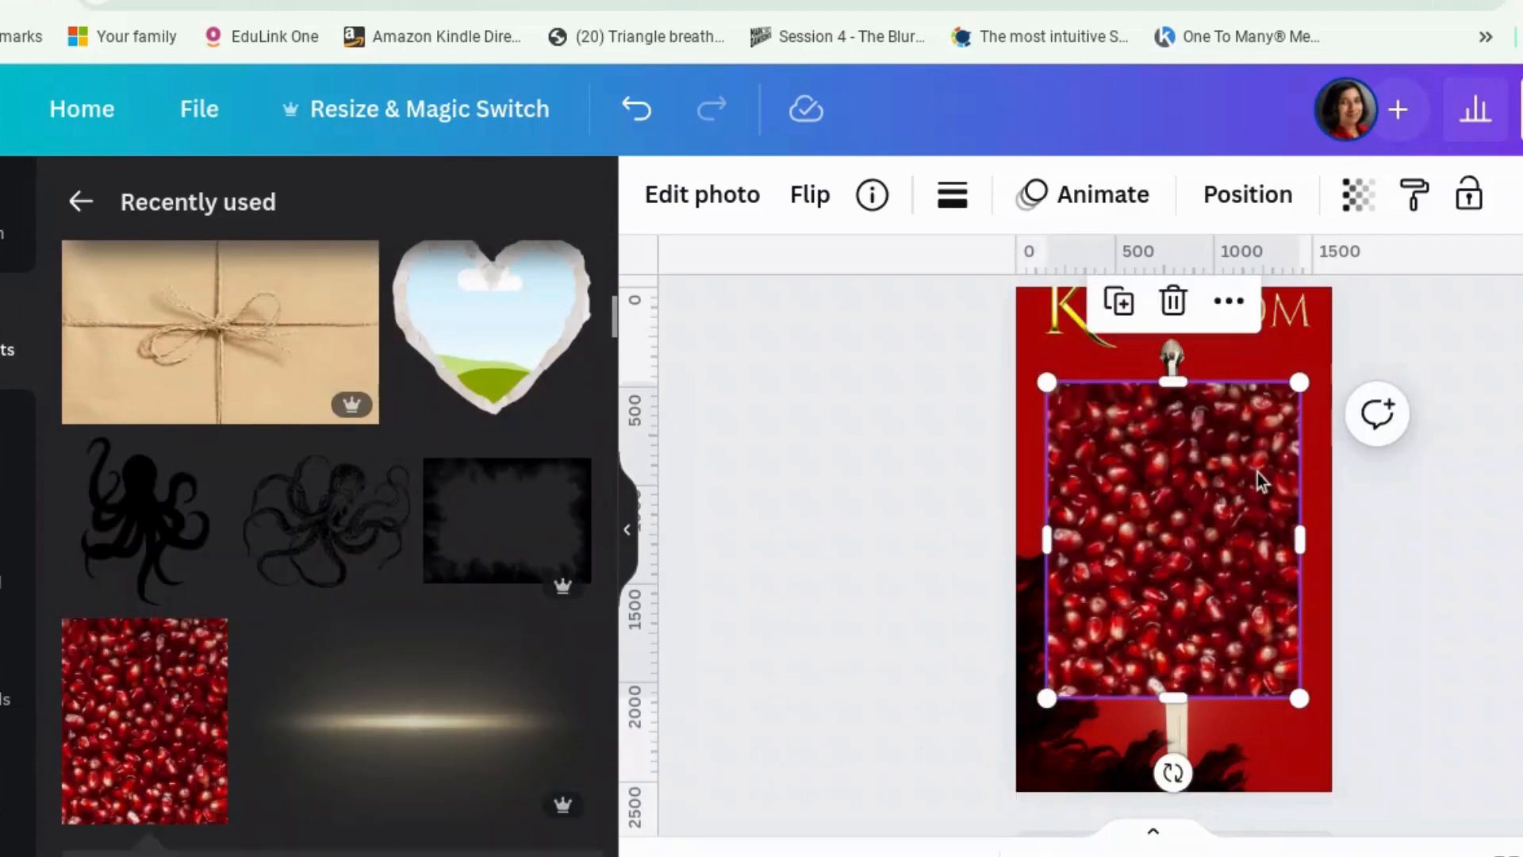
Step: Enlarge the pomegranate seeds photo to cover all of page 3 and rotate it 180 degrees
{"action": "scroll", "coordinate": [1252, 474], "scroll_direction": "up", "scroll_amount": 3}
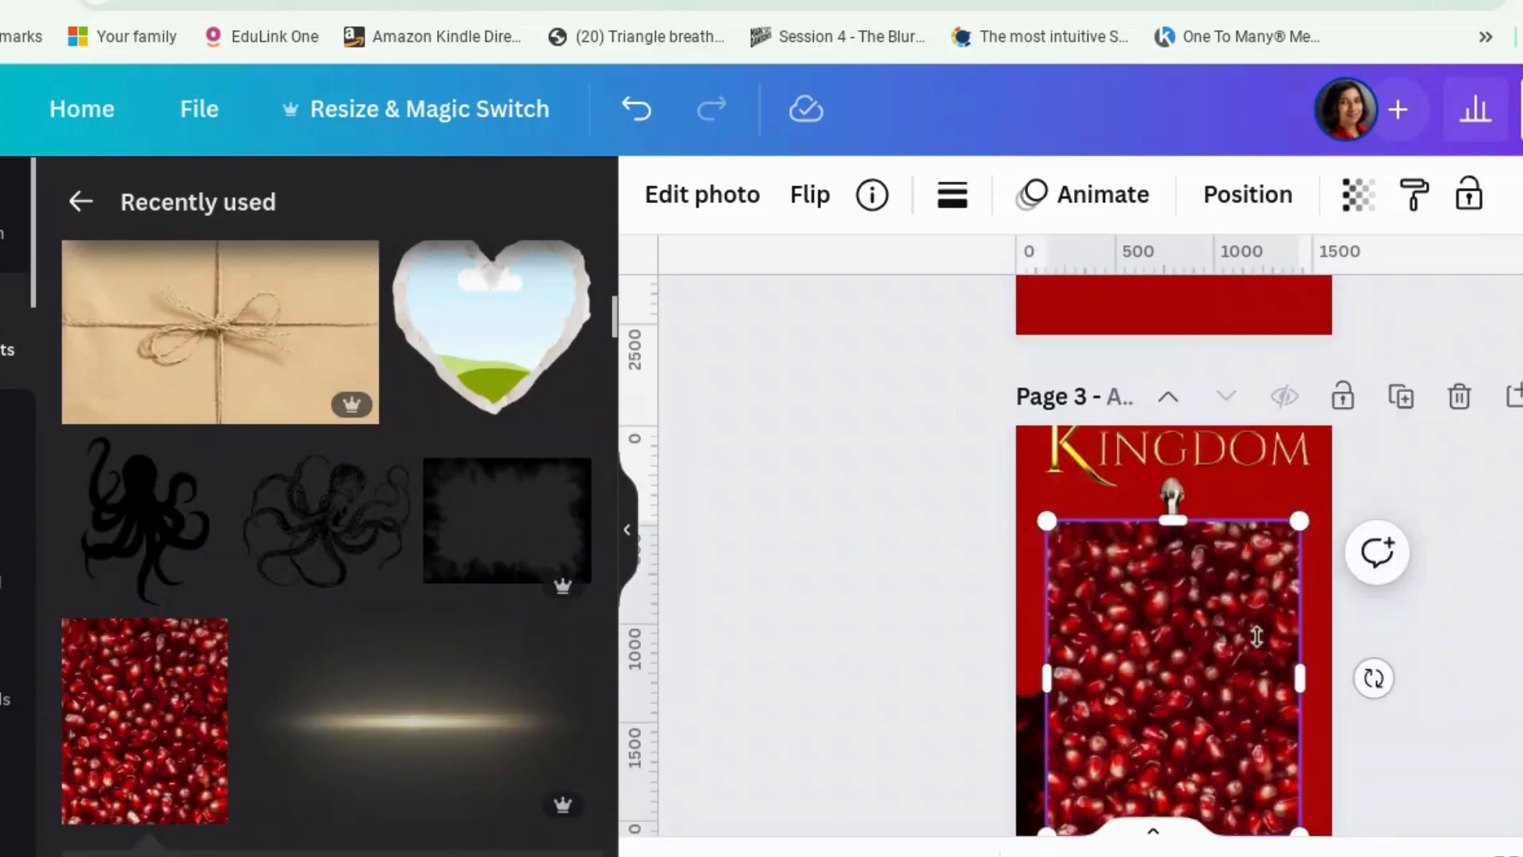
{"action": "left_click_drag", "start_coordinate": [1299, 522], "coordinate": [1344, 395]}
{"action": "scroll", "coordinate": [1343, 395], "scroll_direction": "down", "scroll_amount": 3}
{"action": "left_click_drag", "start_coordinate": [1059, 605], "coordinate": [983, 707]}
{"action": "scroll", "coordinate": [1415, 603], "scroll_direction": "up", "scroll_amount": 3}
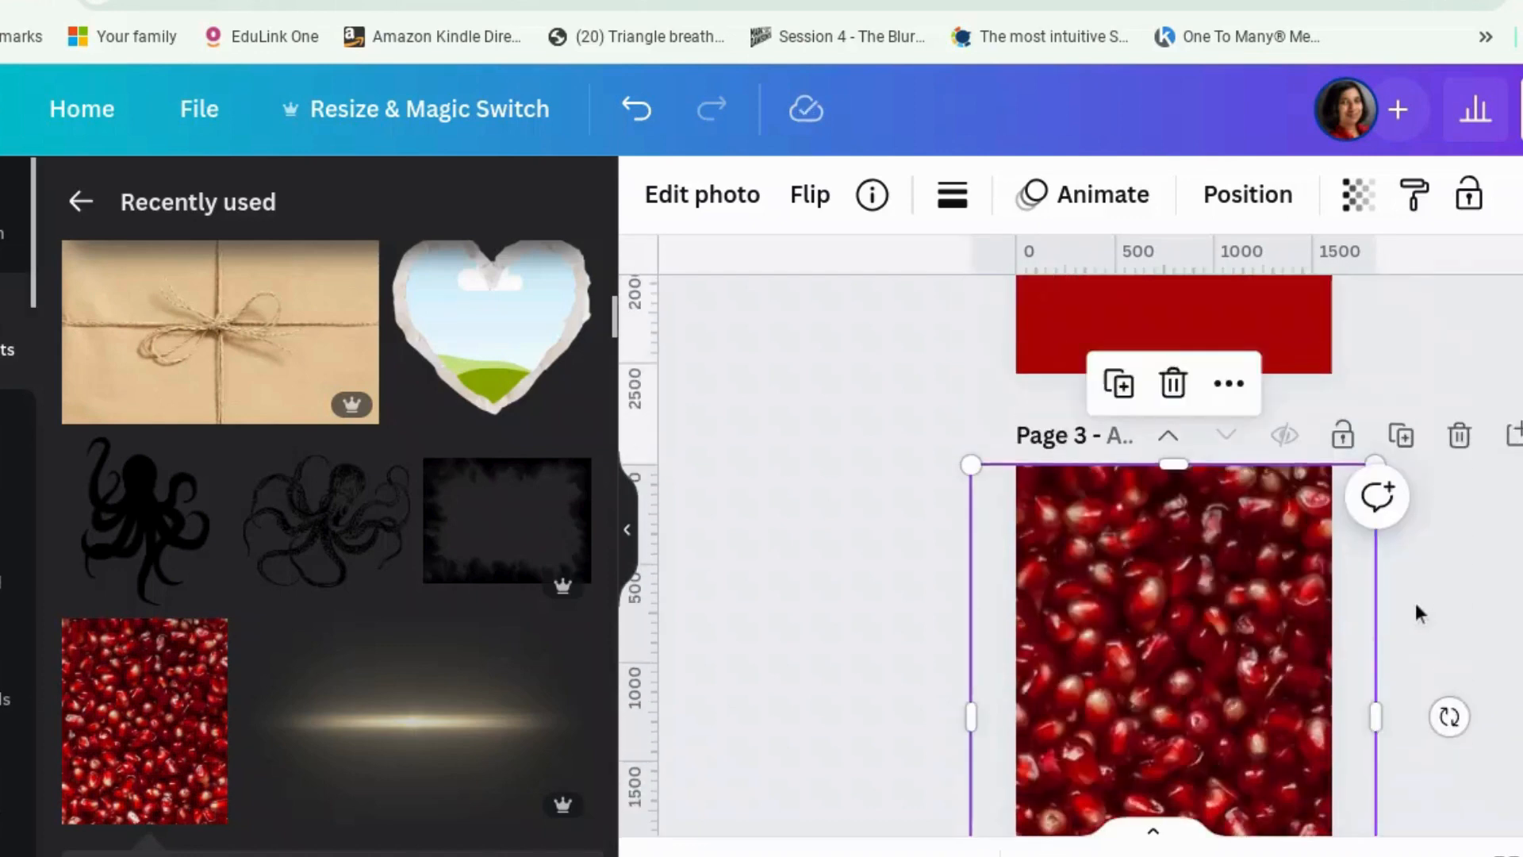
{"action": "scroll", "coordinate": [1416, 603], "scroll_direction": "down", "scroll_amount": 3}
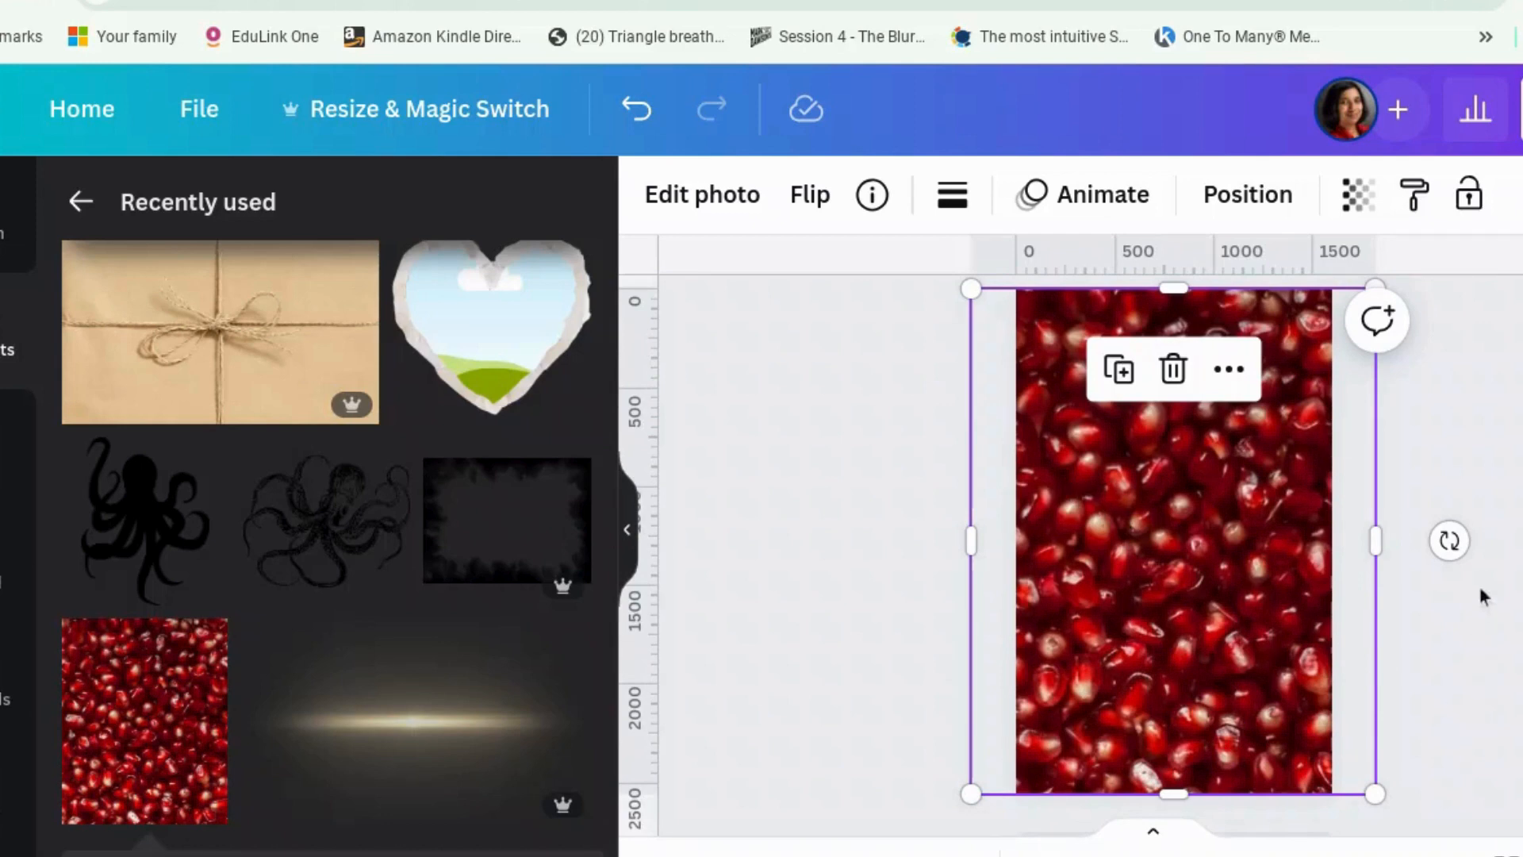
{"action": "left_click_drag", "start_coordinate": [1449, 541], "coordinate": [1121, 550]}
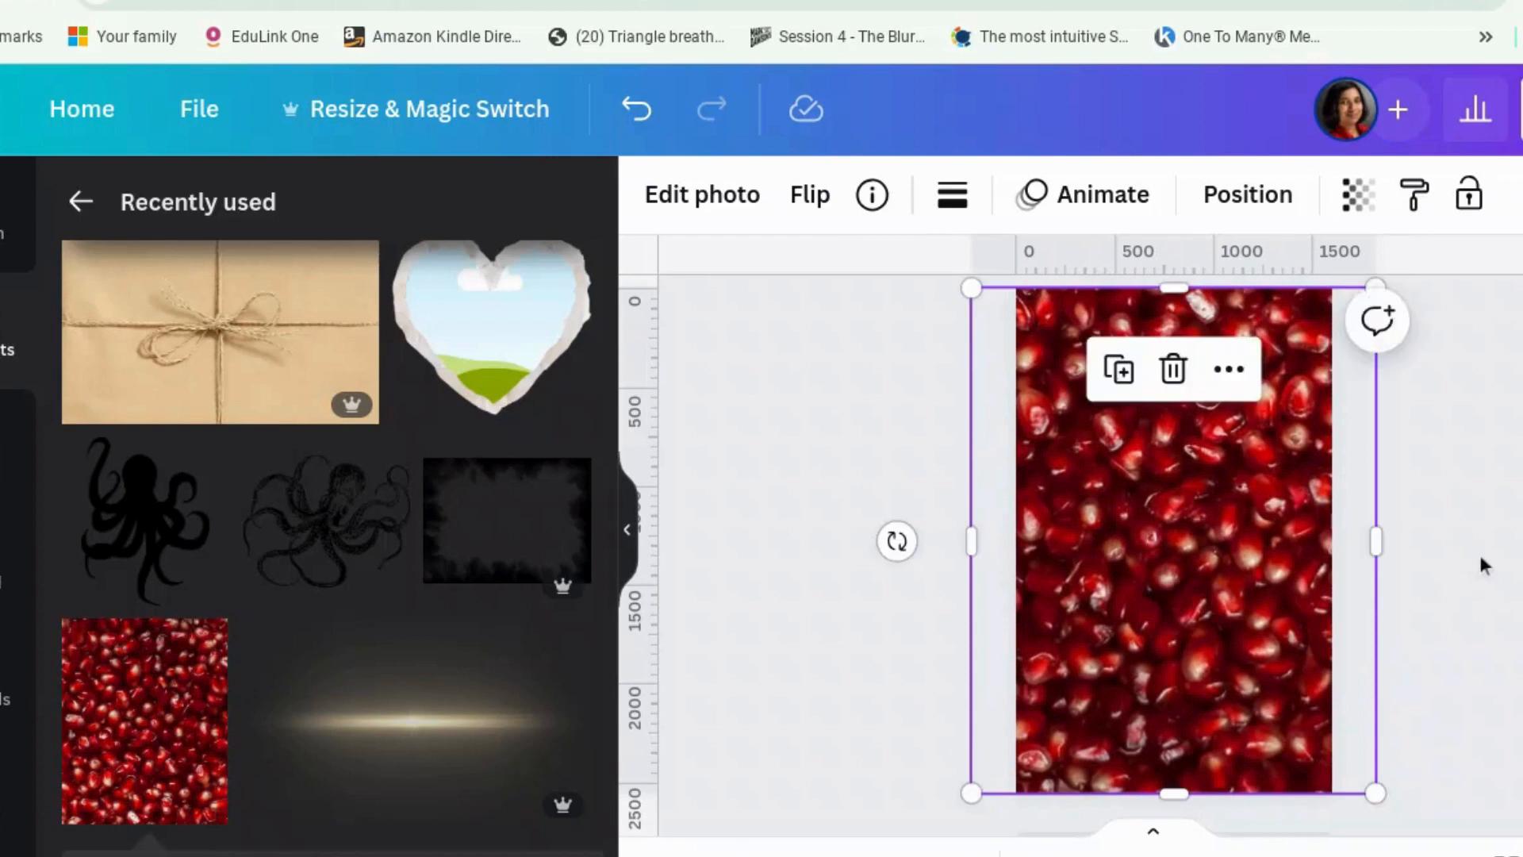
{"action": "left_click", "coordinate": [1282, 612]}
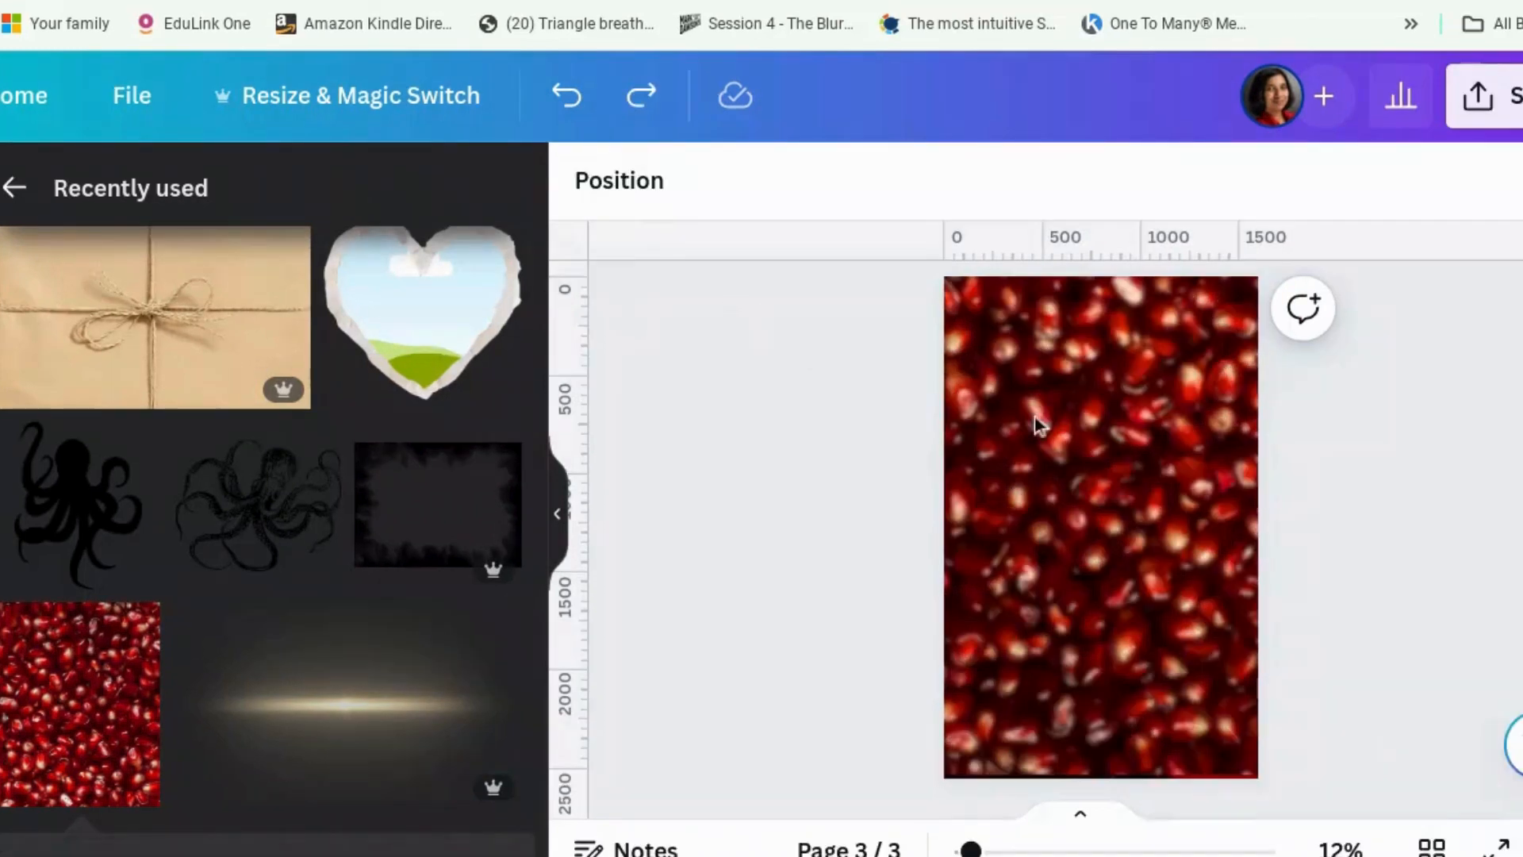
Step: Set the pomegranate photo's highlights to 33 in its light adjustments
{"action": "left_click", "coordinate": [1143, 445]}
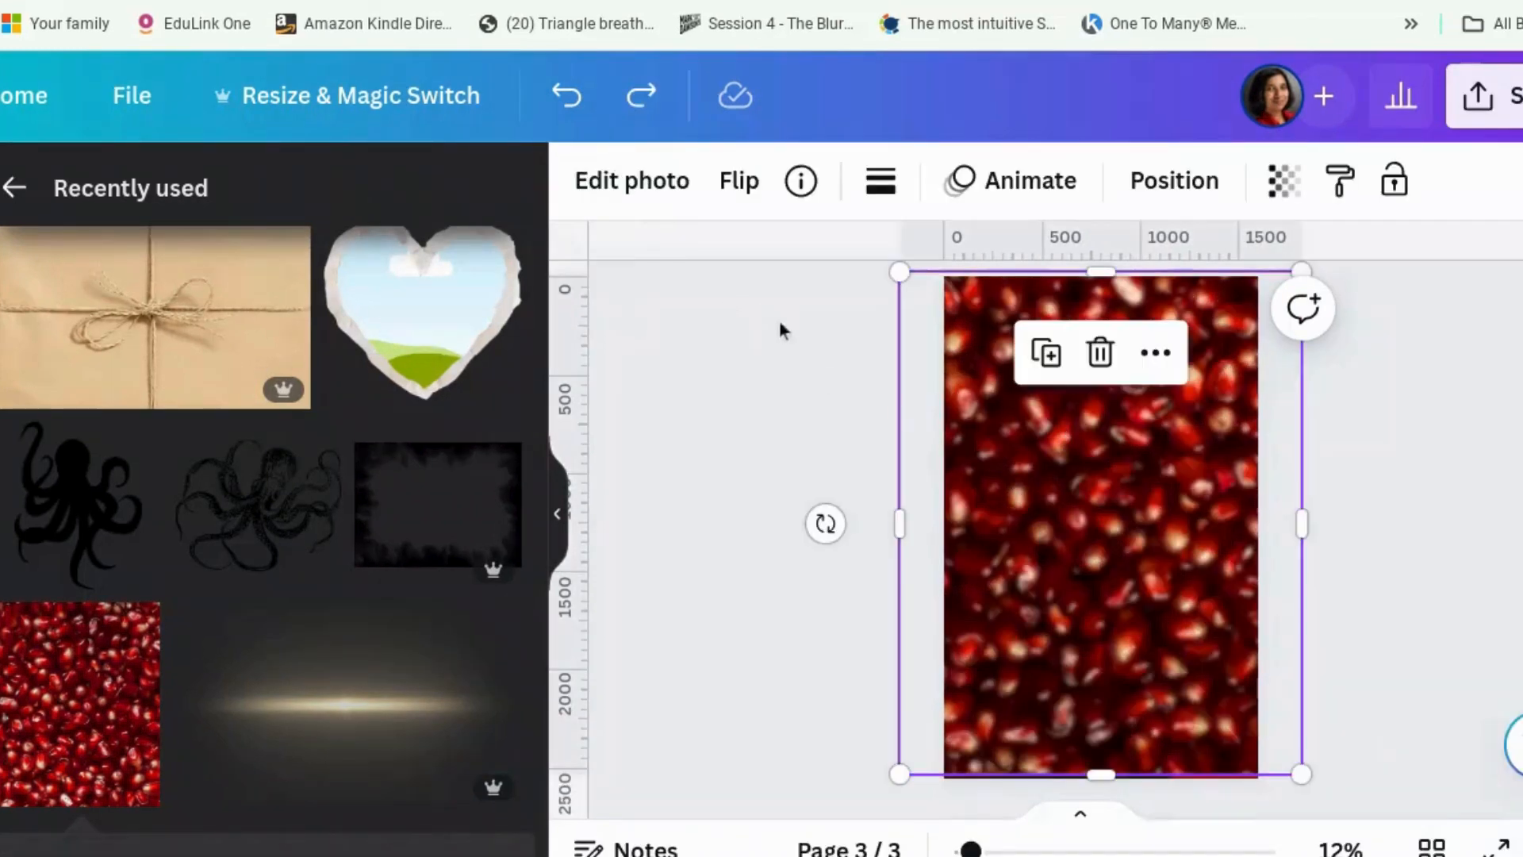
{"action": "left_click", "coordinate": [675, 198]}
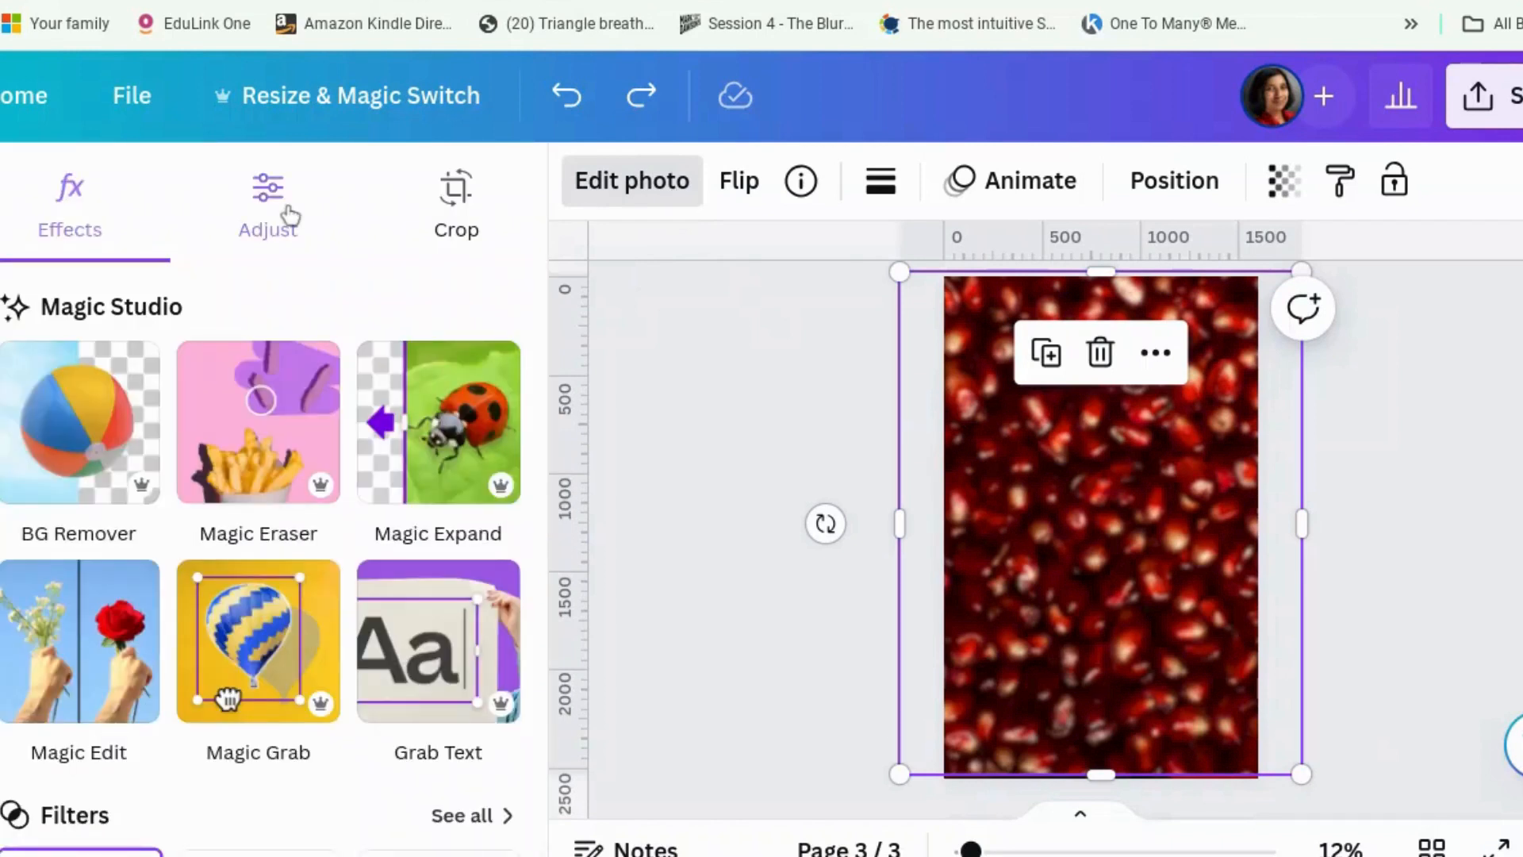
{"action": "left_click", "coordinate": [290, 215]}
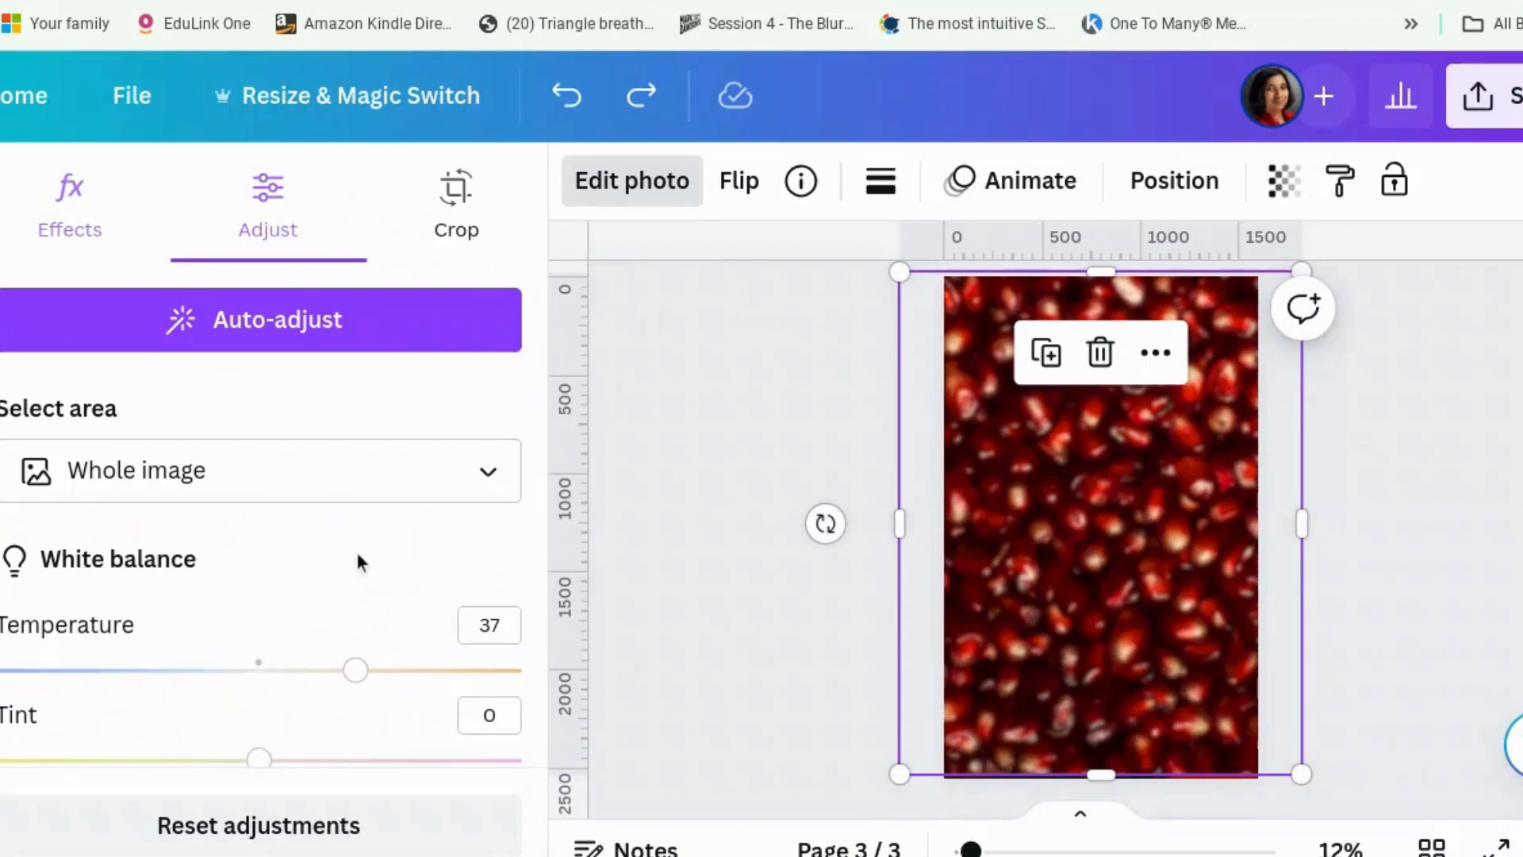
{"action": "scroll", "coordinate": [357, 556], "scroll_direction": "down", "scroll_amount": 5}
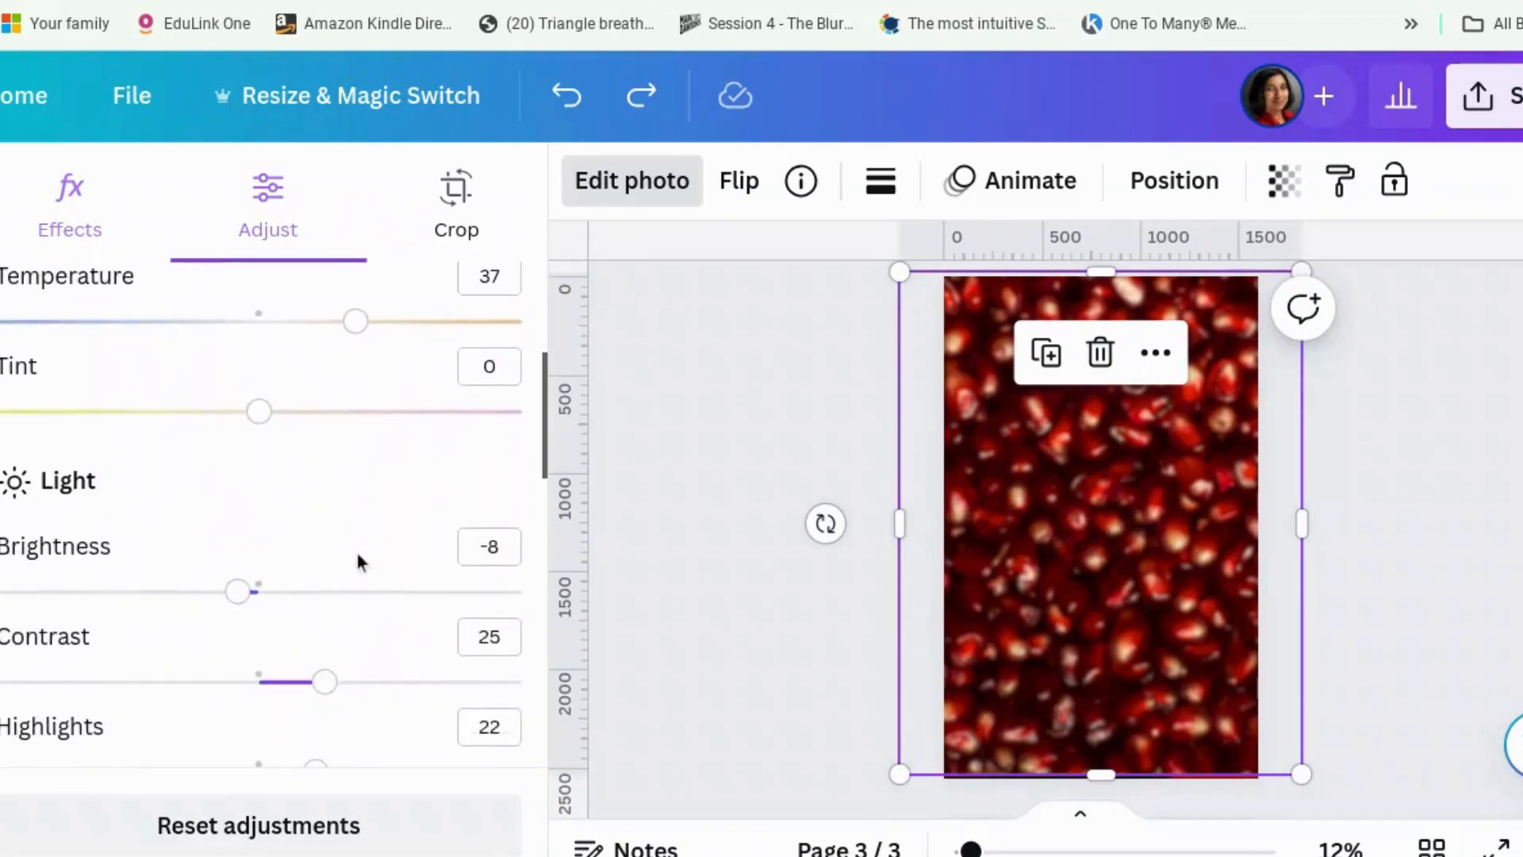
{"action": "scroll", "coordinate": [357, 559], "scroll_direction": "down", "scroll_amount": 3}
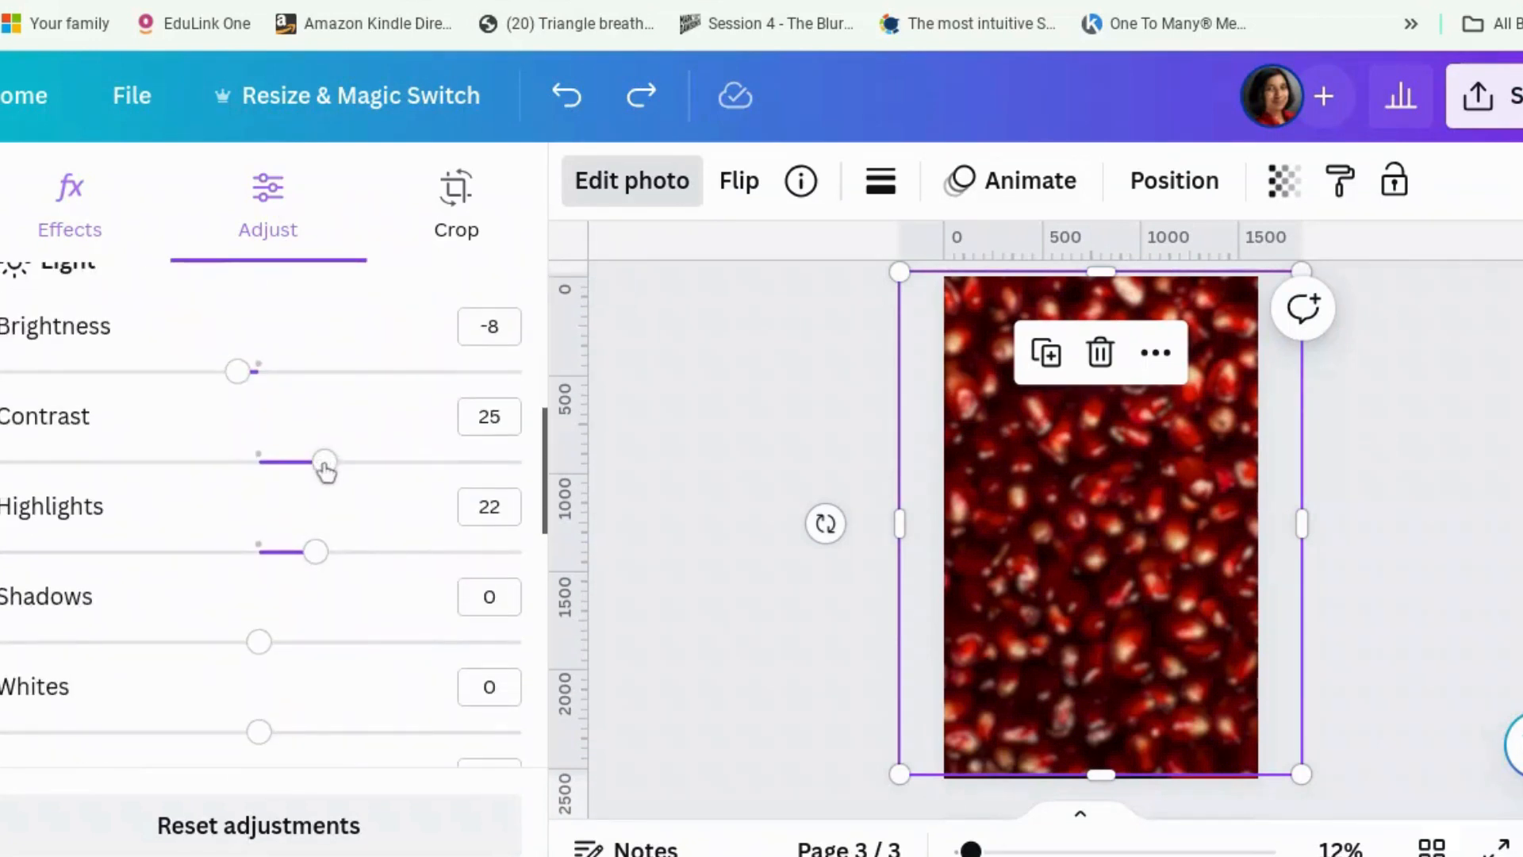
{"action": "left_click_drag", "start_coordinate": [324, 469], "coordinate": [324, 469]}
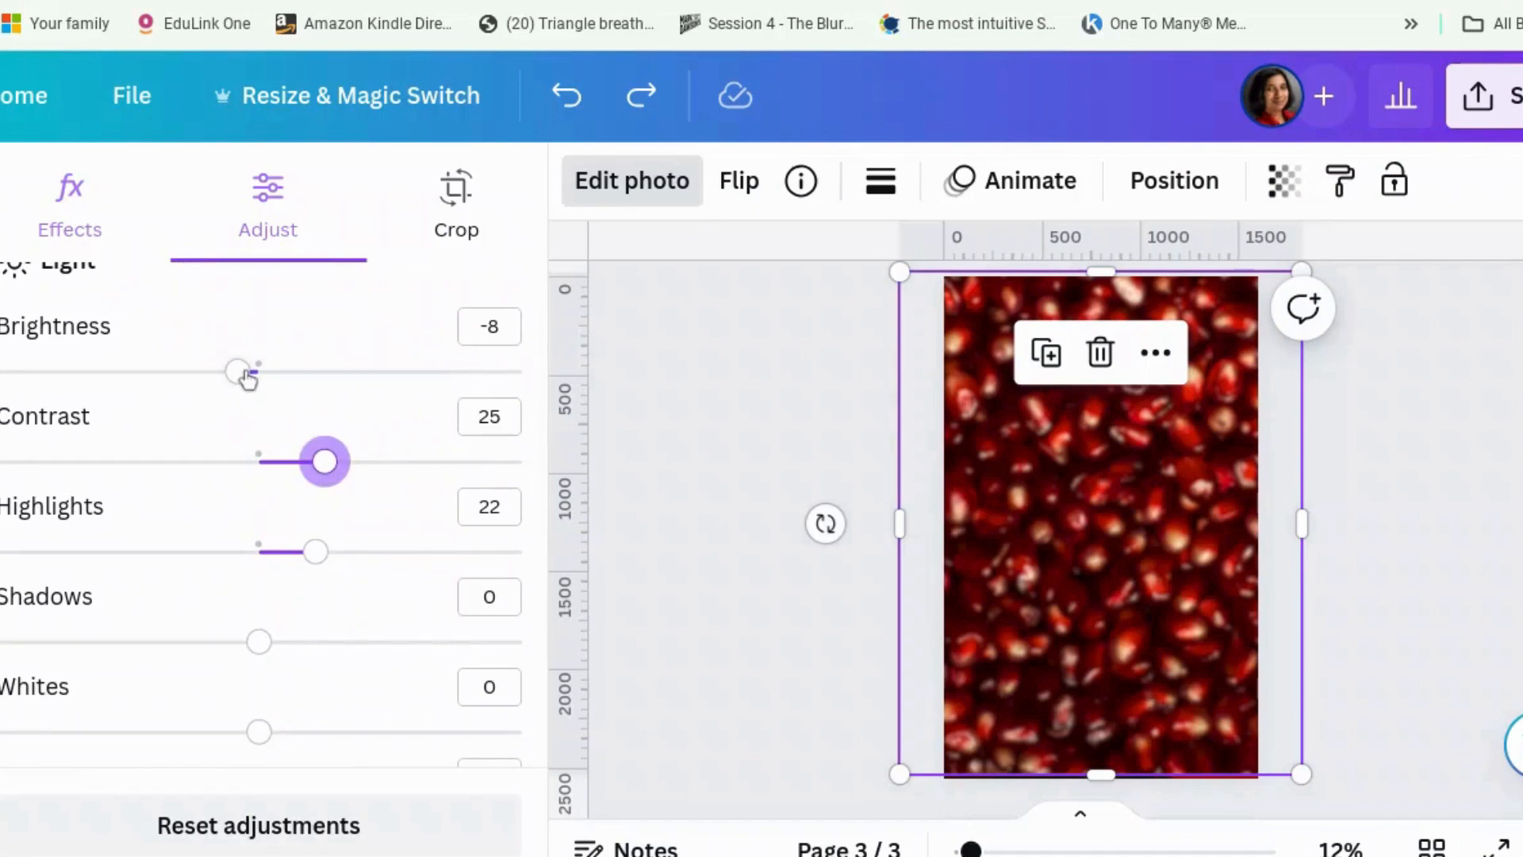
{"action": "left_click_drag", "start_coordinate": [316, 559], "coordinate": [310, 558]}
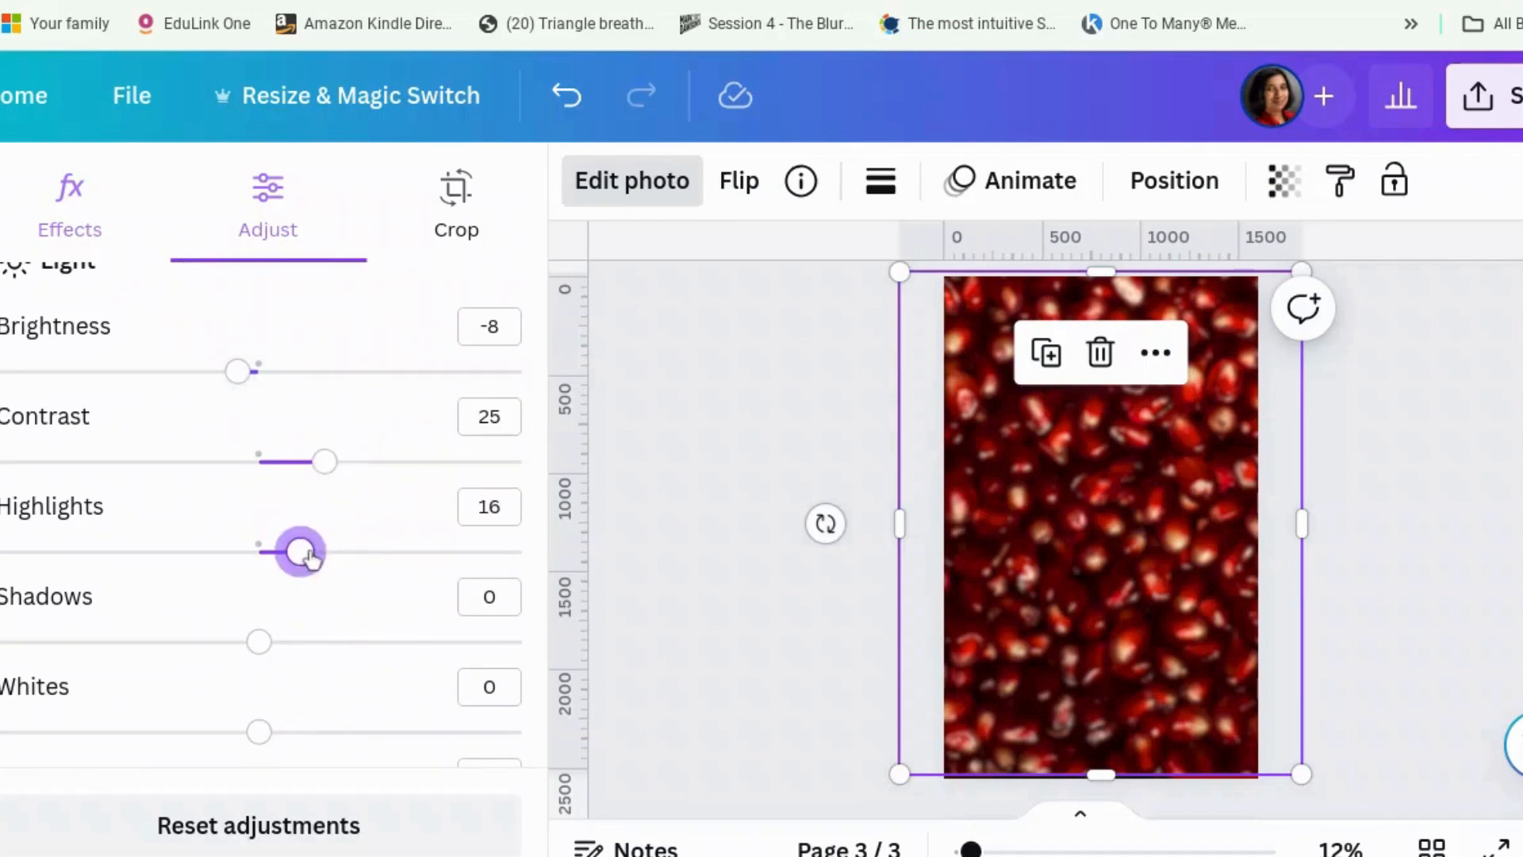
{"action": "left_click", "coordinate": [347, 553]}
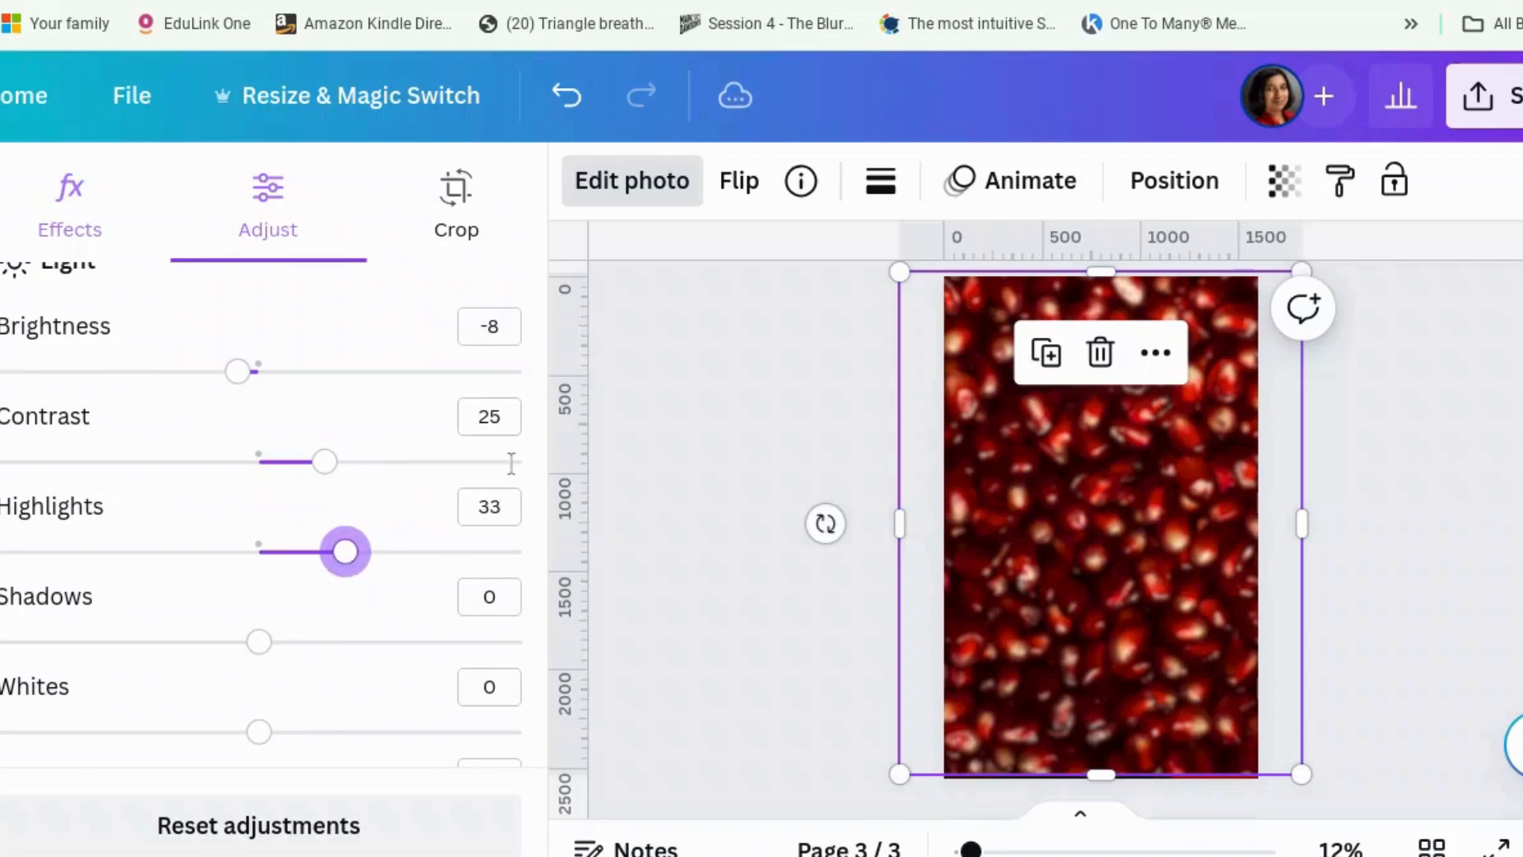
{"action": "left_click", "coordinate": [684, 446]}
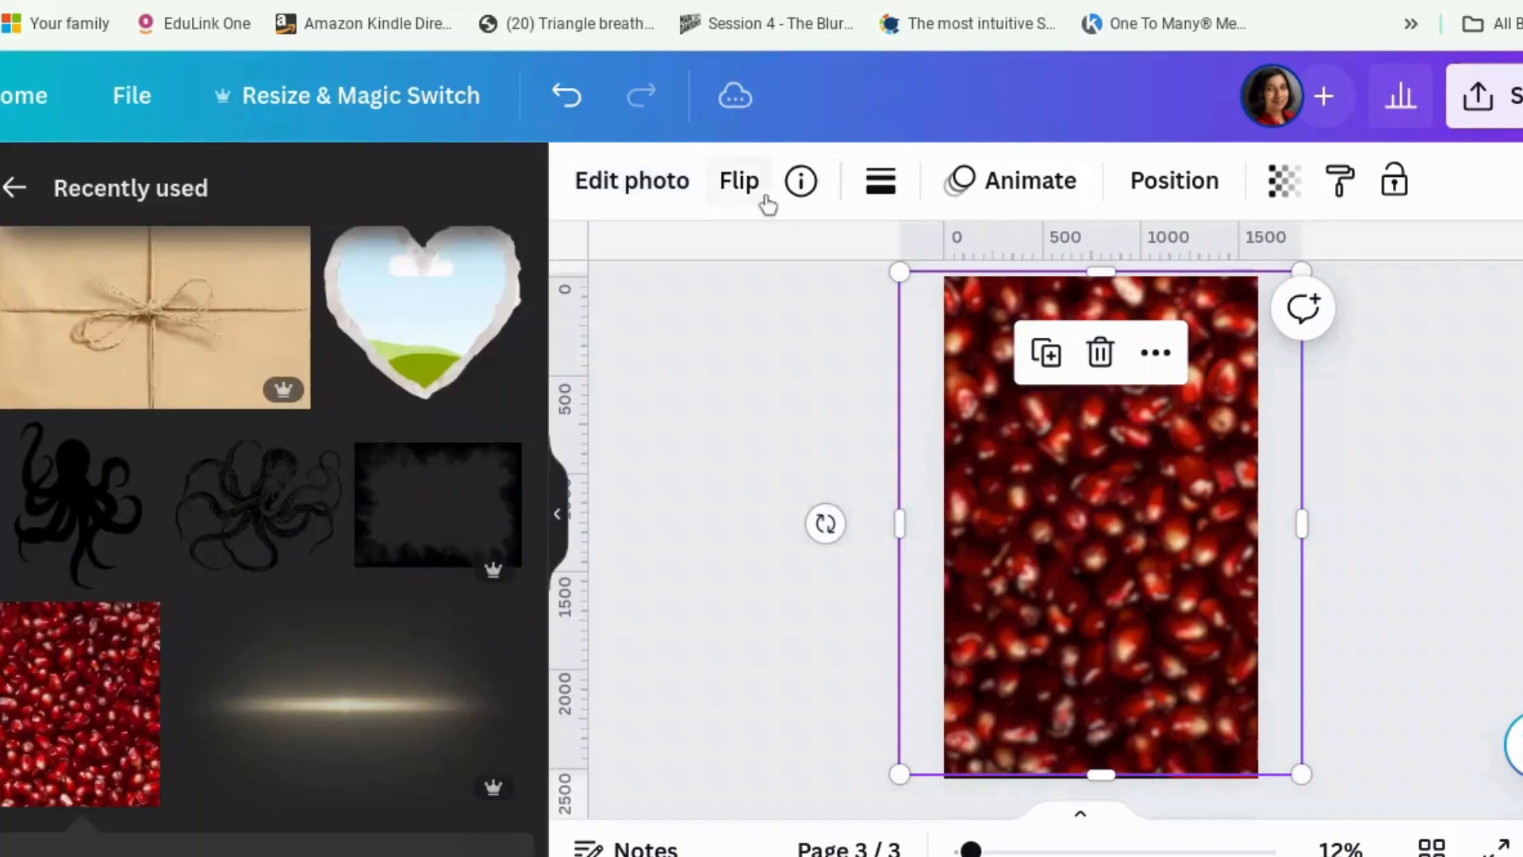
Step: Move the pomegranate photo down to the lower third of page 3, uncovering the sword and background
{"action": "left_click", "coordinate": [1277, 186]}
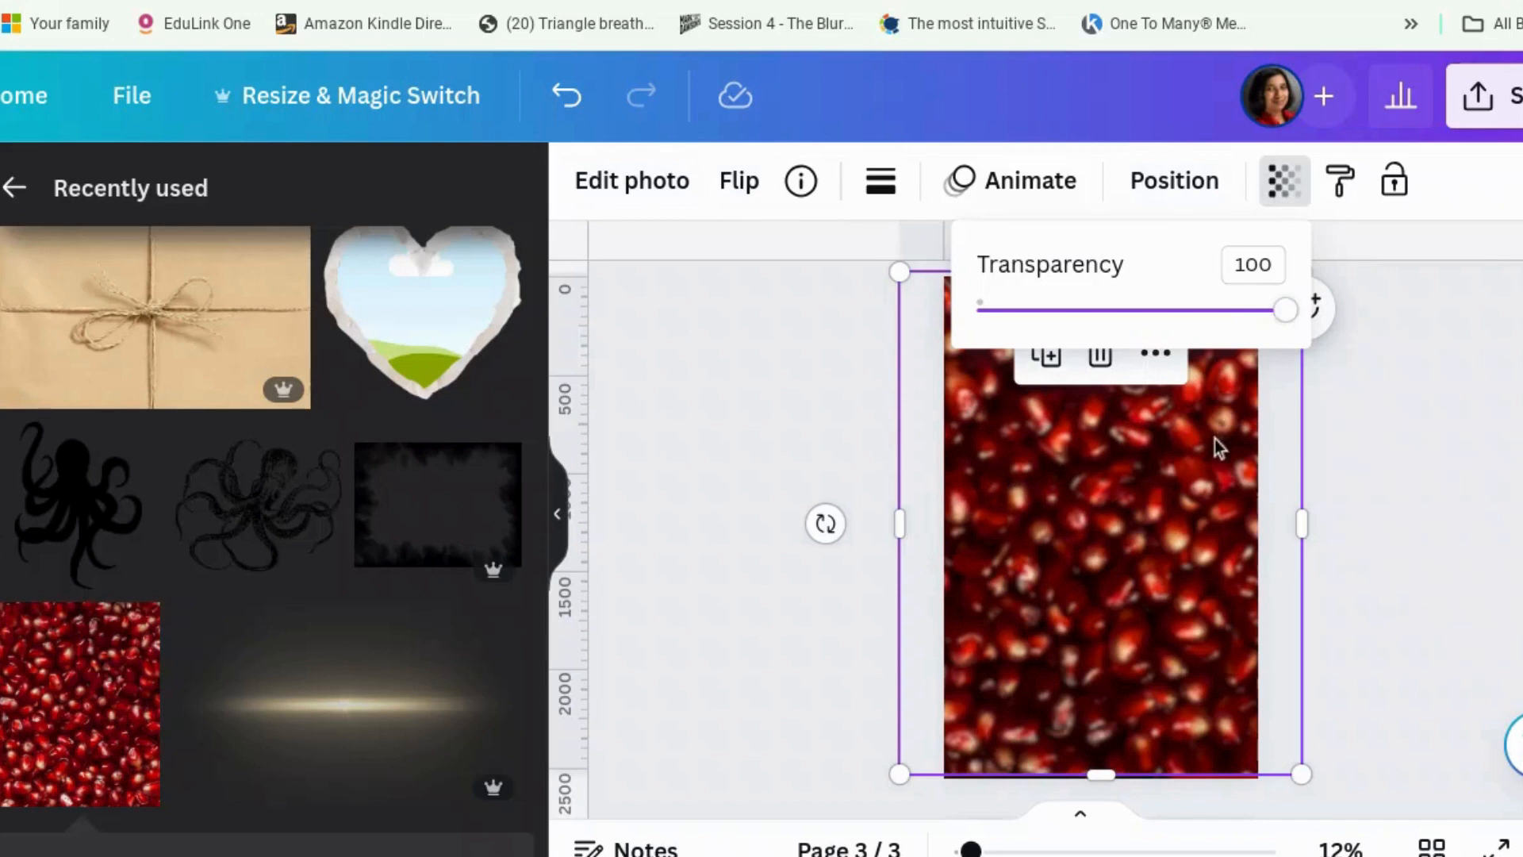
{"action": "left_click", "coordinate": [1252, 452]}
{"action": "left_click_drag", "start_coordinate": [1141, 455], "coordinate": [1168, 606]}
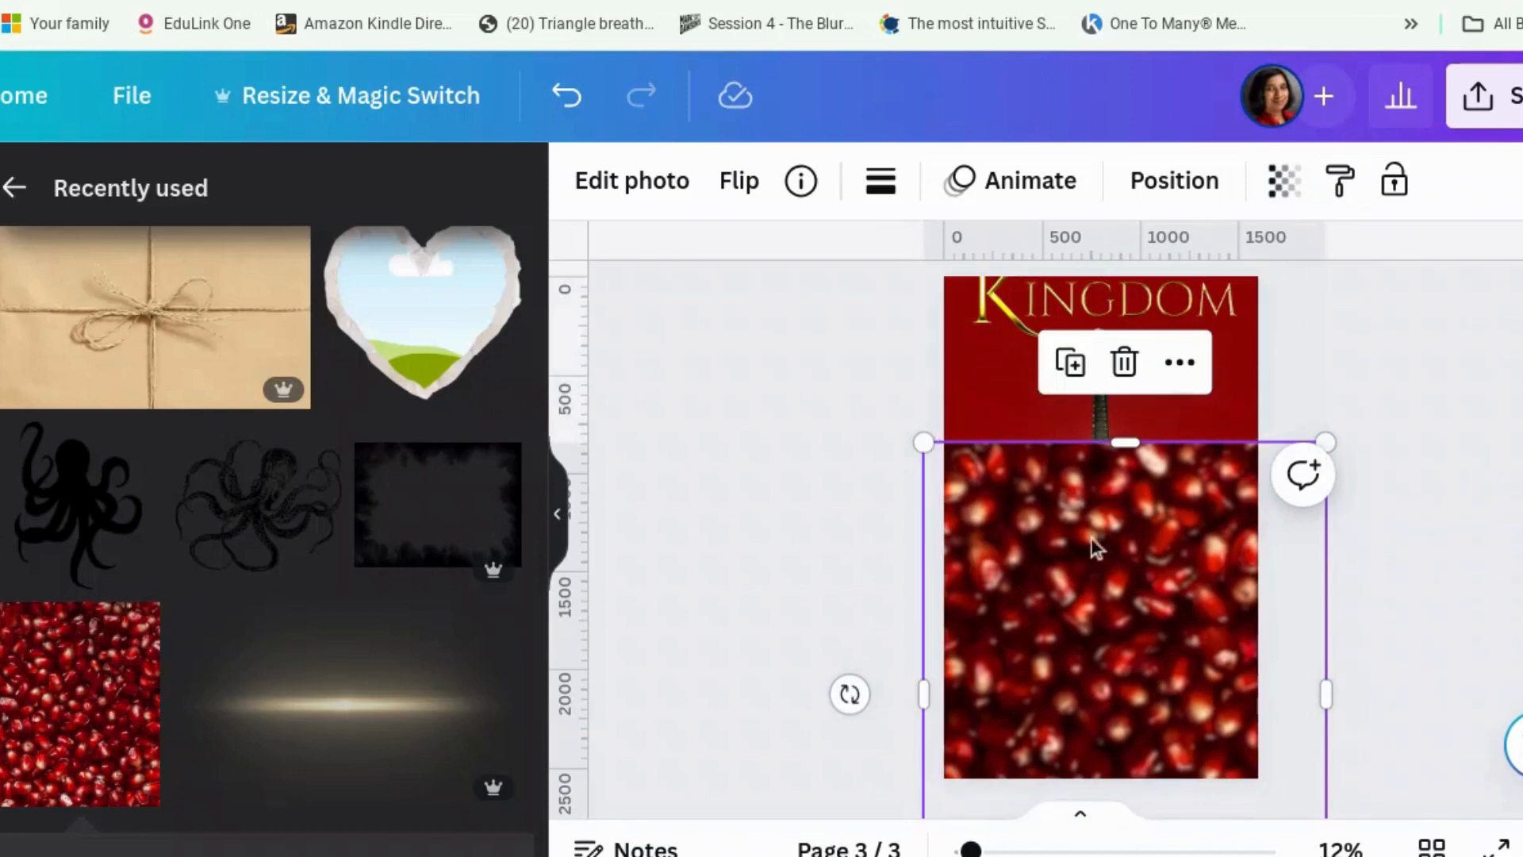
{"action": "left_click_drag", "start_coordinate": [1122, 577], "coordinate": [1134, 733]}
Step: Darken the page 3 background to the solid red #720505
{"action": "left_click", "coordinate": [983, 387]}
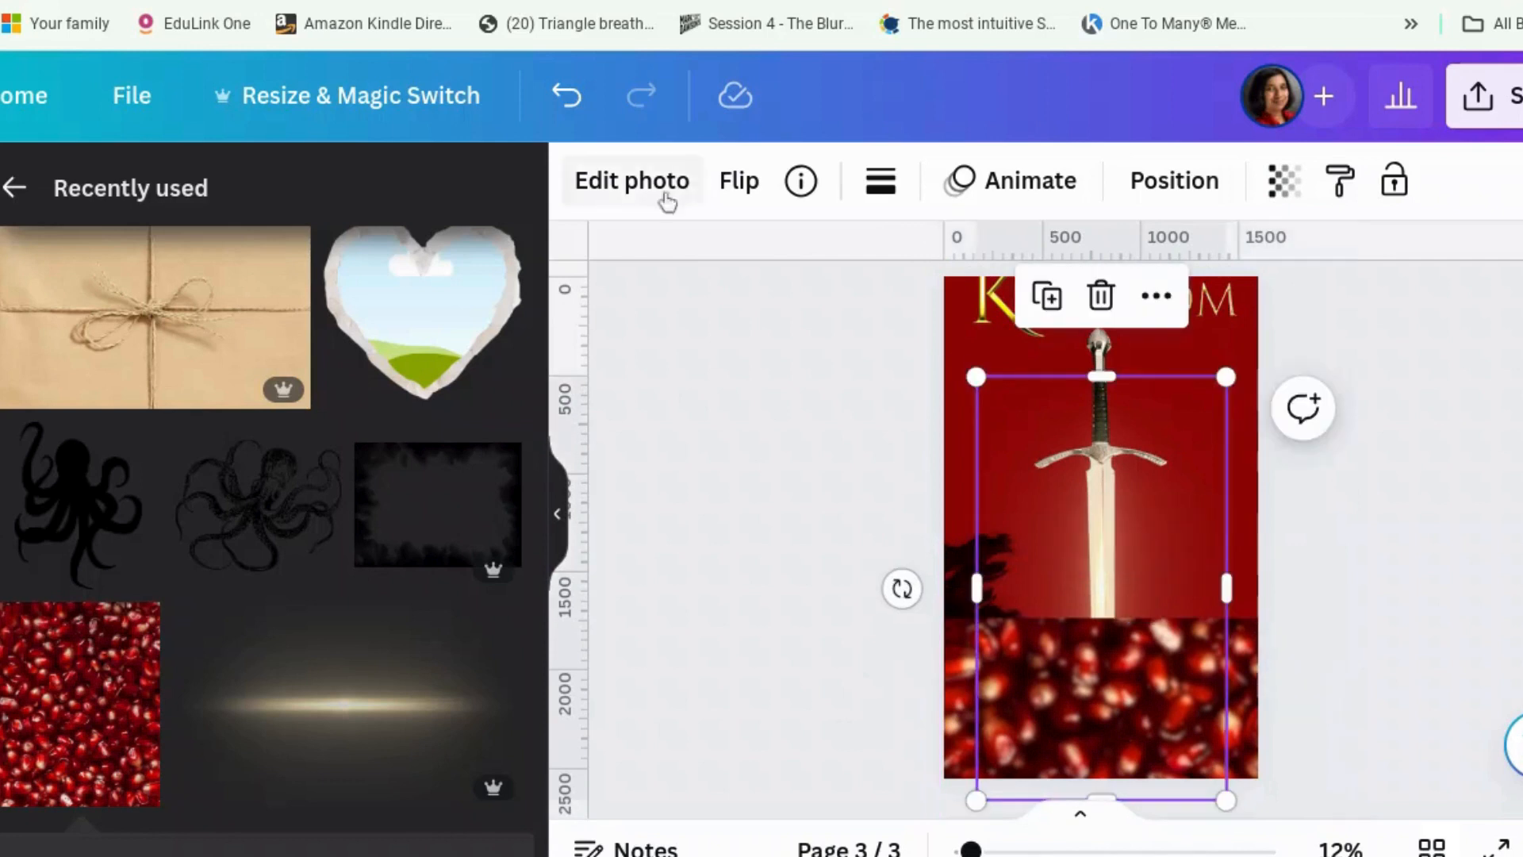
{"action": "left_click", "coordinate": [963, 355]}
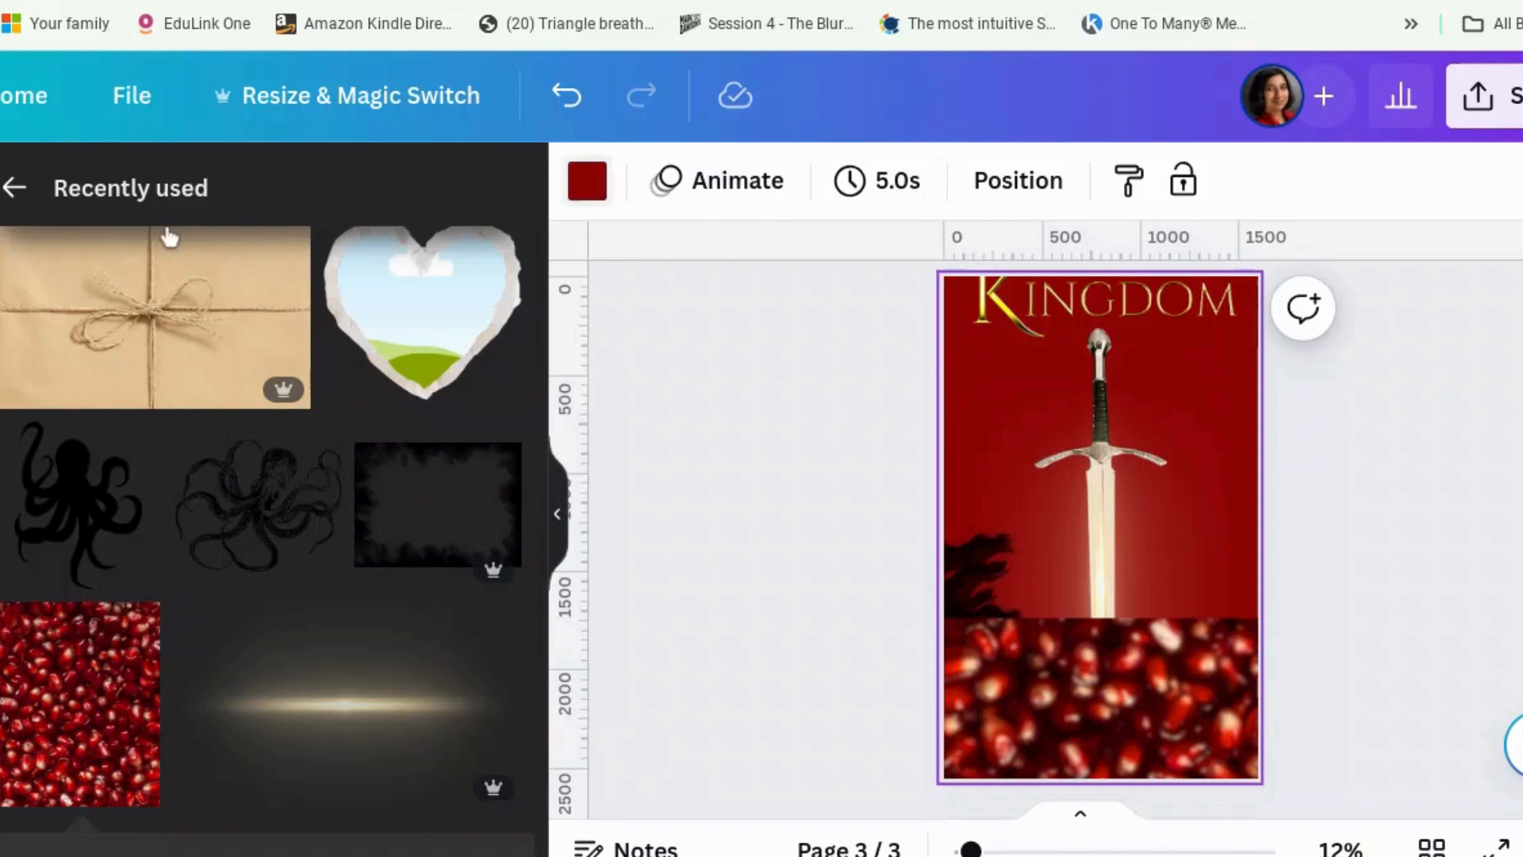
{"action": "left_click", "coordinate": [587, 181]}
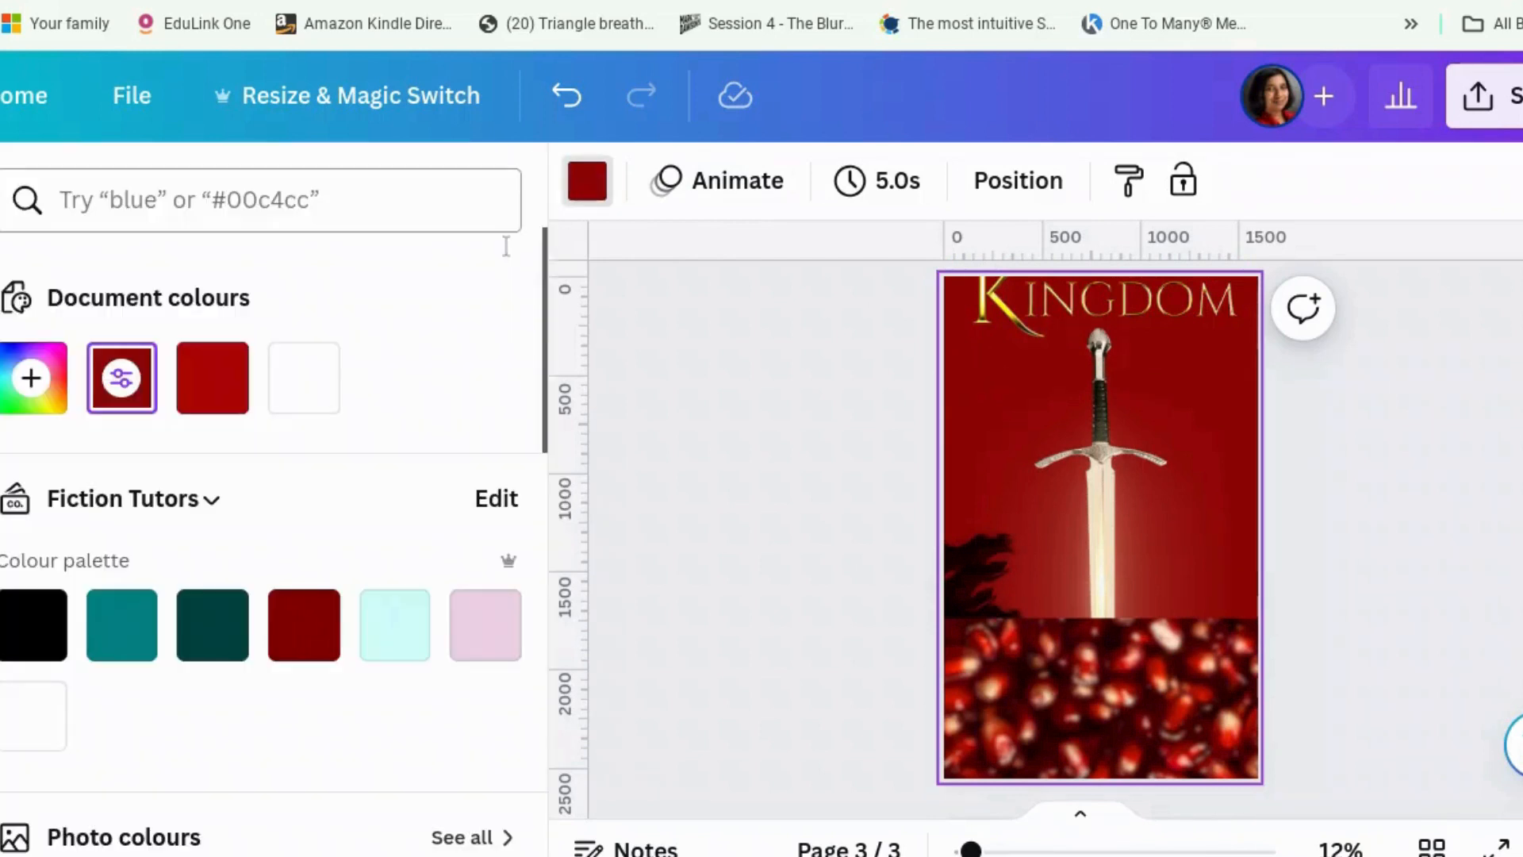
{"action": "left_click", "coordinate": [123, 379]}
{"action": "left_click_drag", "start_coordinate": [451, 611], "coordinate": [450, 629]}
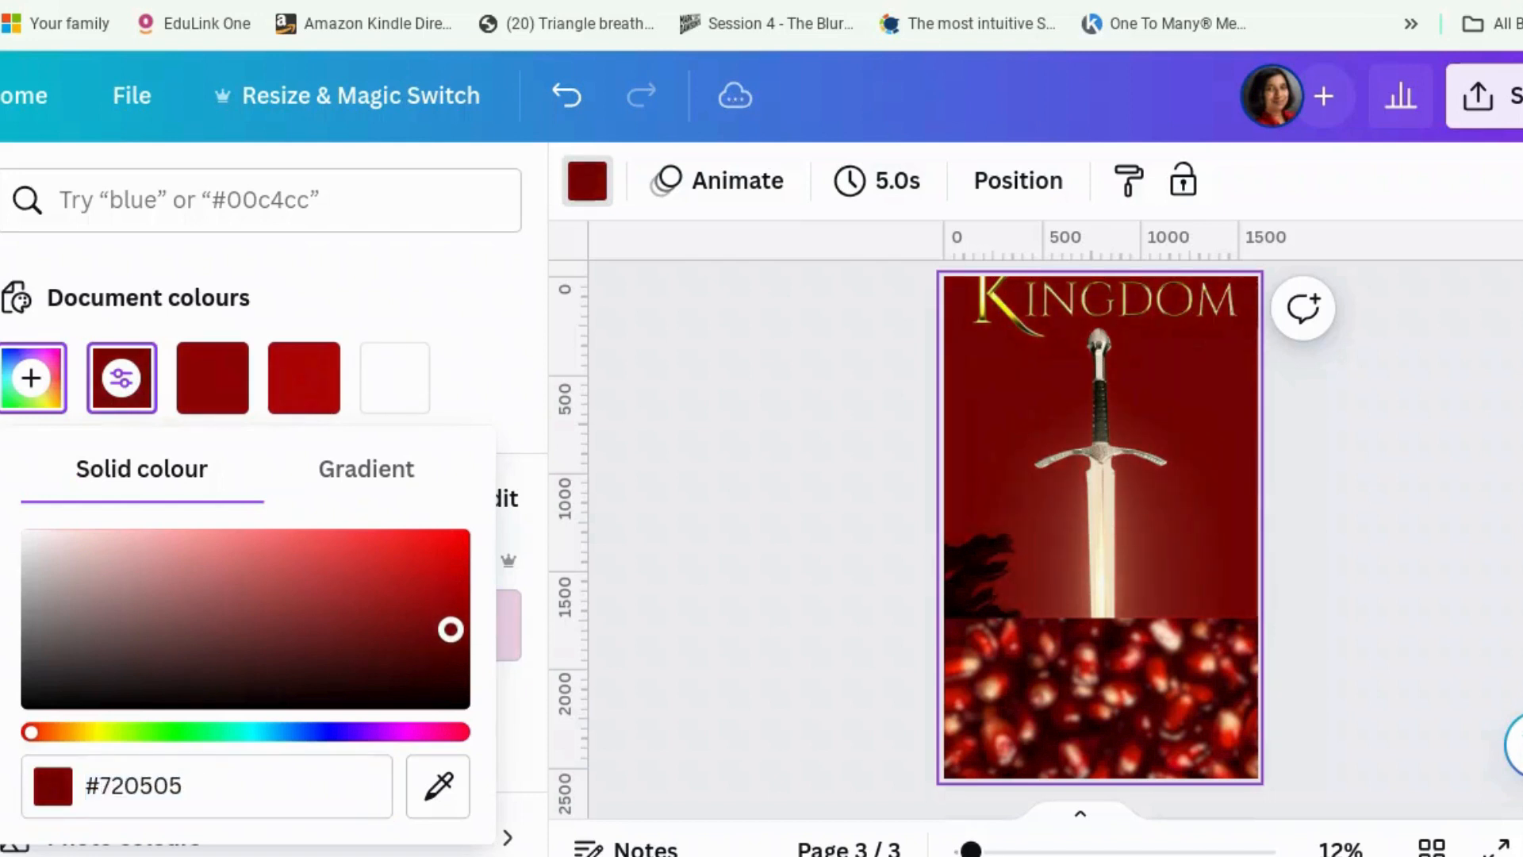
Step: Move the pomegranate photo back up so that it covers the whole of page 3
{"action": "left_click", "coordinate": [1146, 706]}
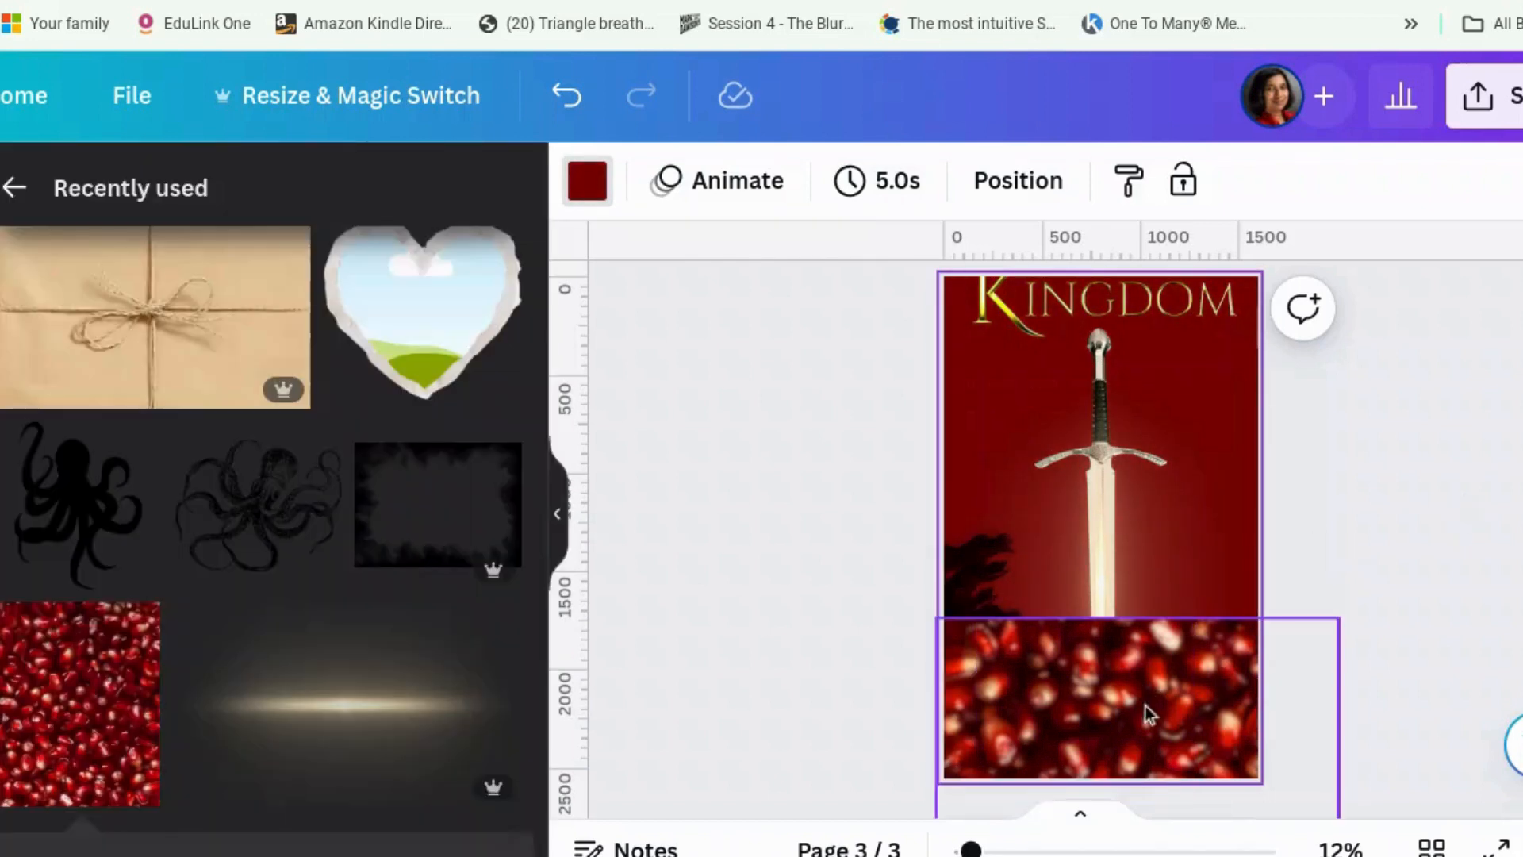
{"action": "left_click_drag", "start_coordinate": [1145, 706], "coordinate": [1126, 361]}
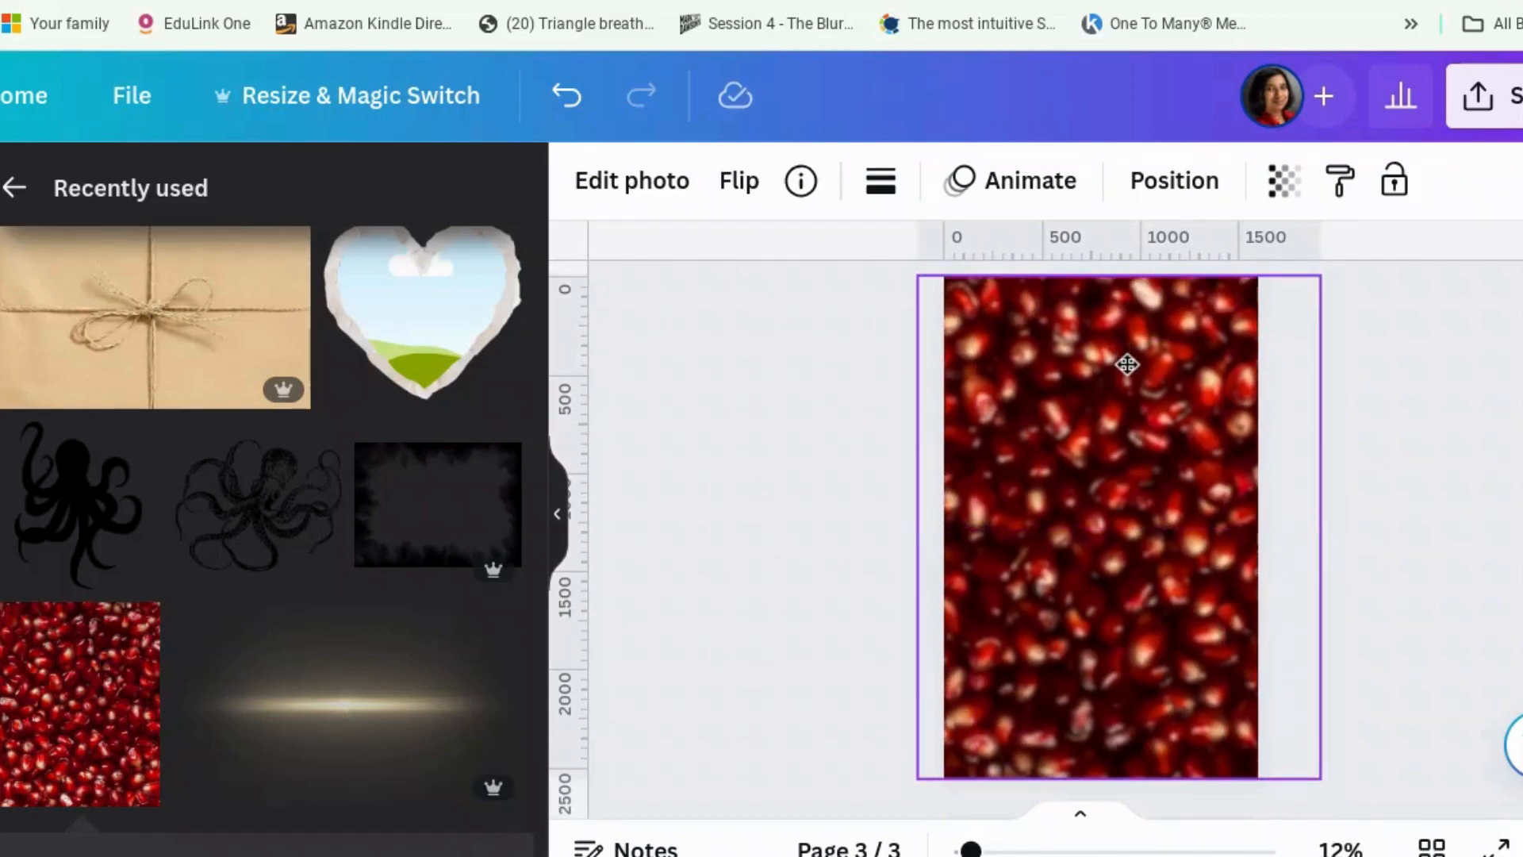
{"action": "left_click", "coordinate": [1290, 195]}
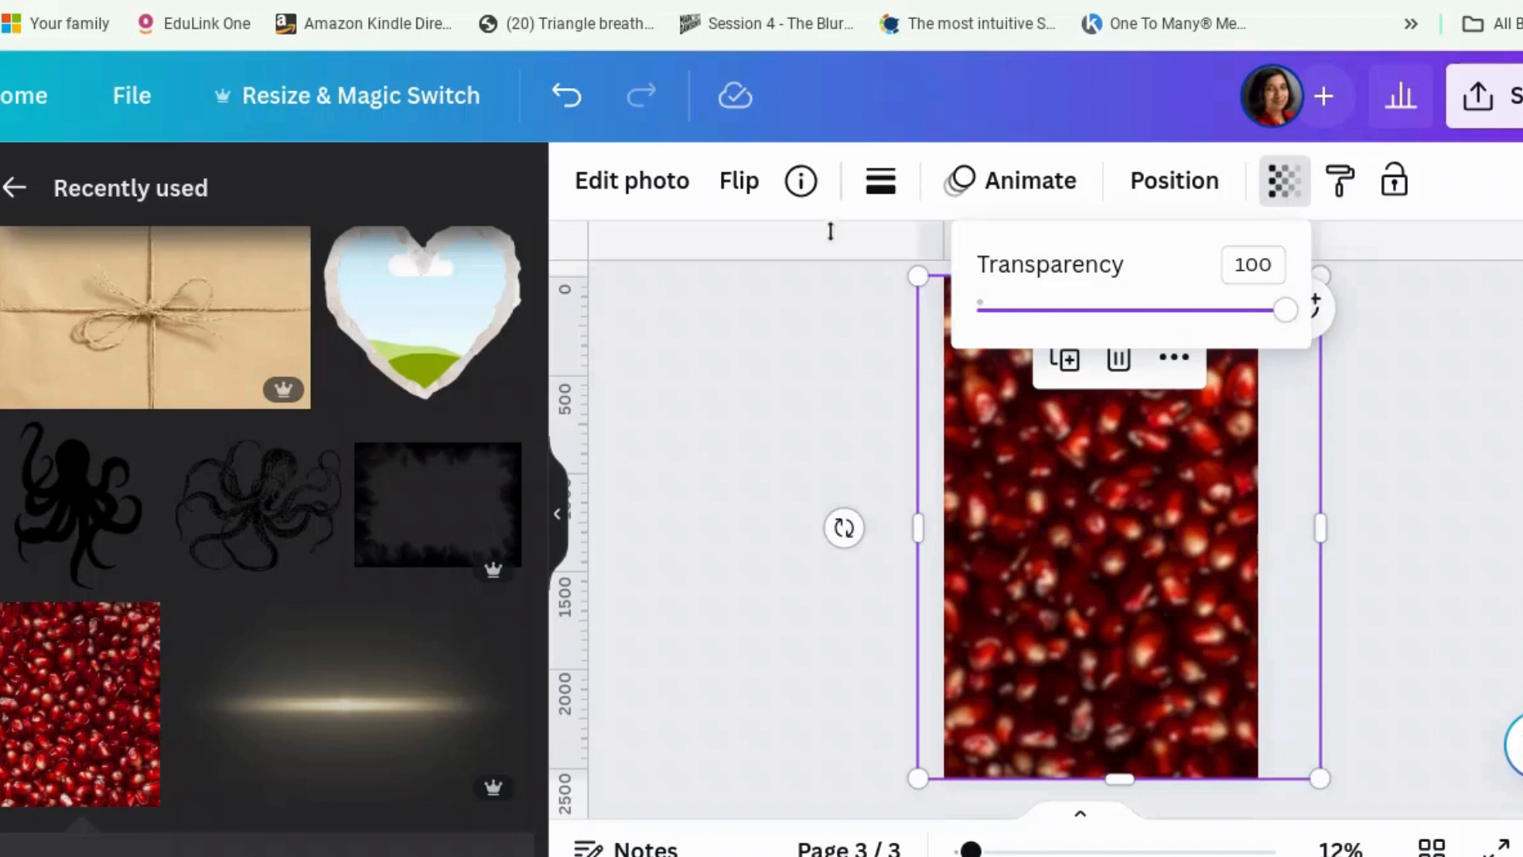
{"action": "left_click", "coordinate": [664, 200]}
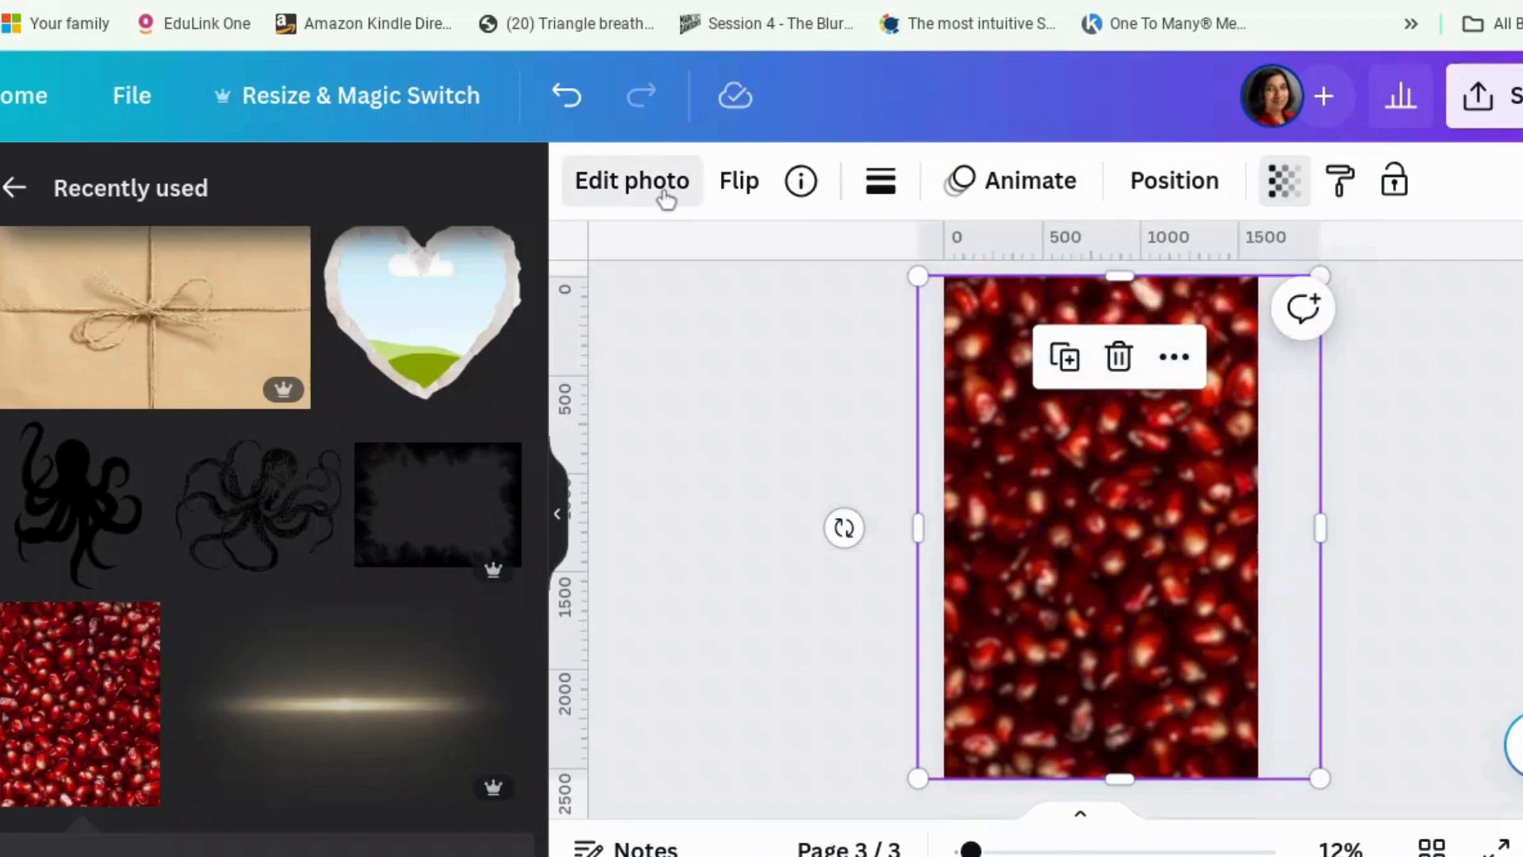
Step: Compare the pomegranate photo without blur, then set its whole-image blur intensity to 30
{"action": "left_click", "coordinate": [665, 200]}
{"action": "left_click", "coordinate": [663, 194]}
{"action": "scroll", "coordinate": [203, 574], "scroll_direction": "down", "scroll_amount": 3}
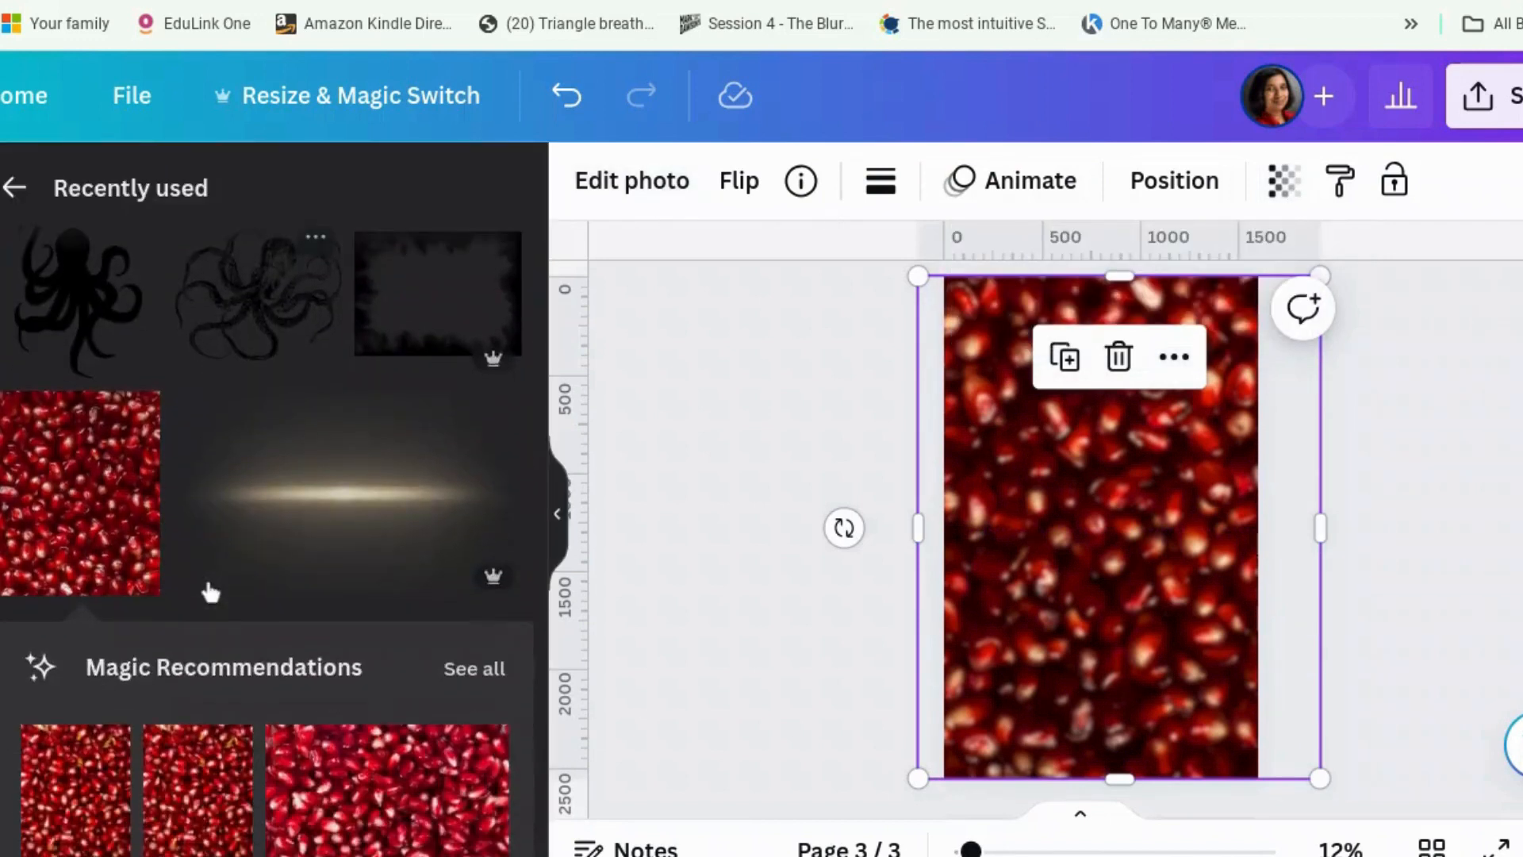
{"action": "scroll", "coordinate": [203, 574], "scroll_direction": "up", "scroll_amount": 4}
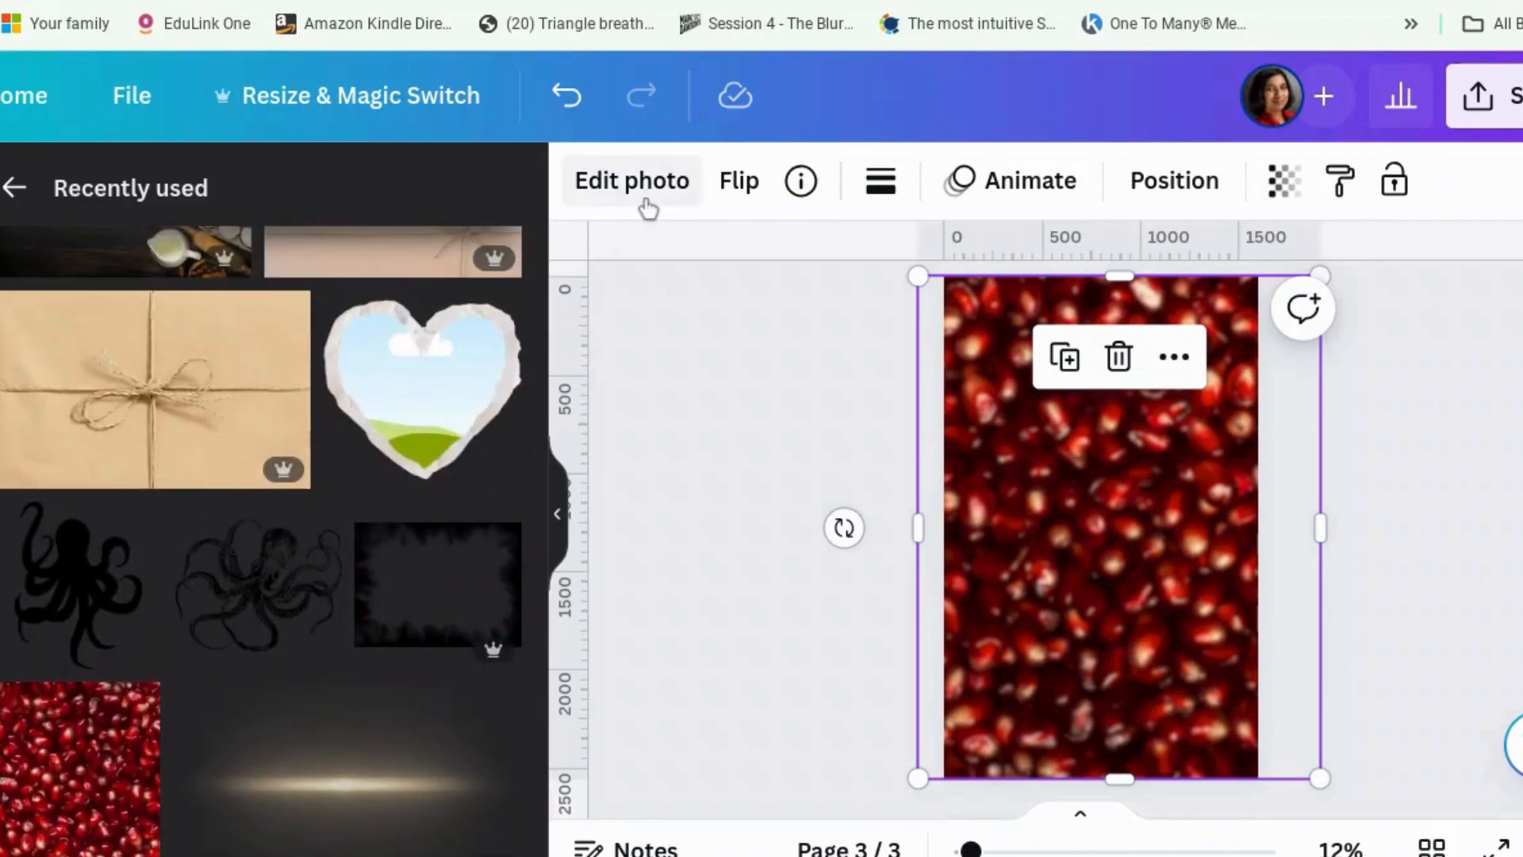
{"action": "left_click", "coordinate": [648, 208]}
{"action": "scroll", "coordinate": [289, 548], "scroll_direction": "down", "scroll_amount": 5}
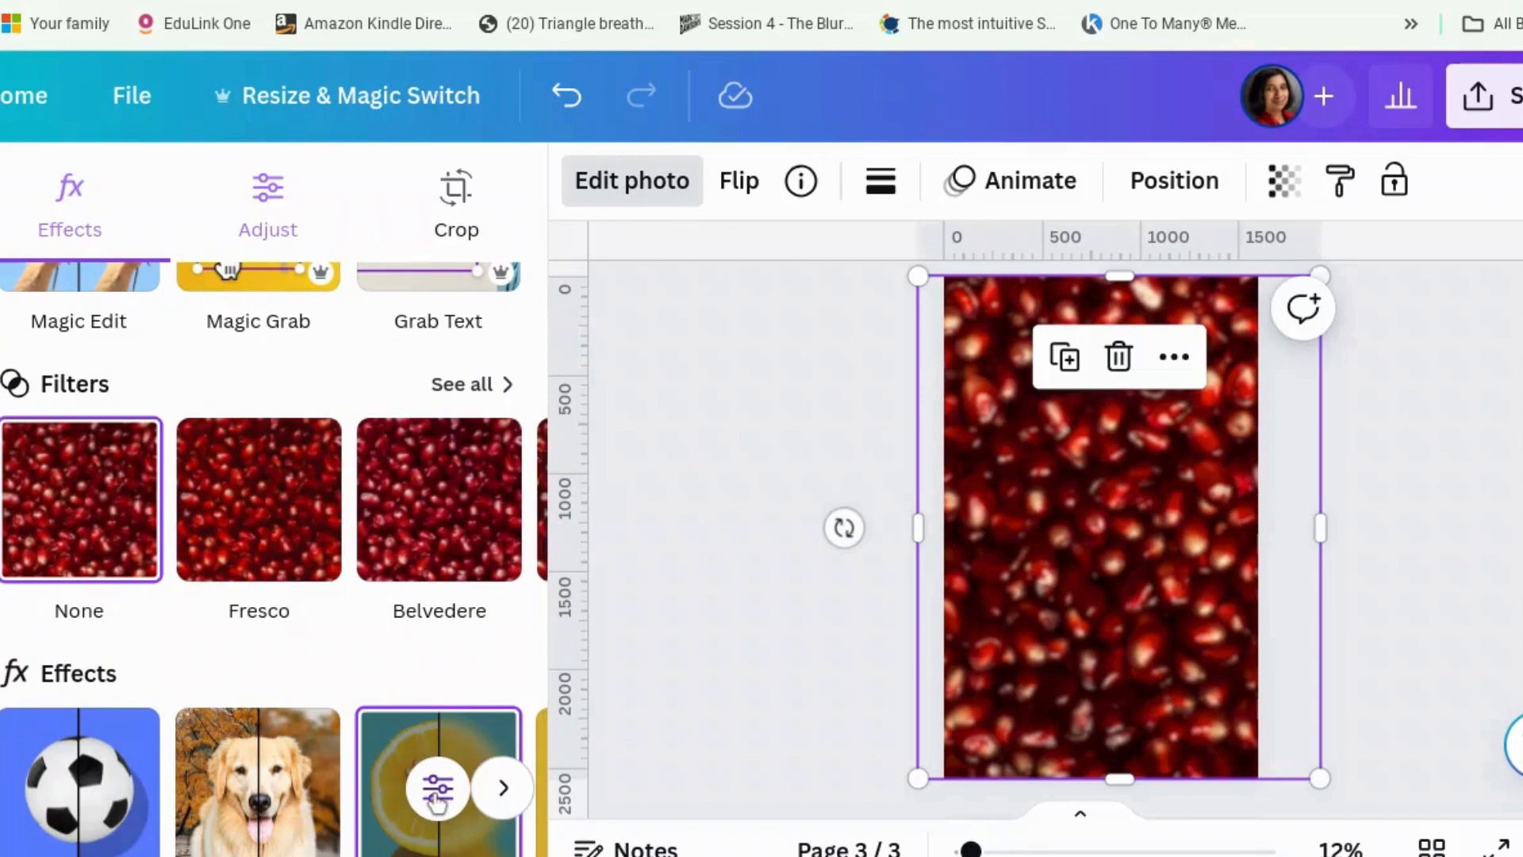
{"action": "left_click", "coordinate": [437, 790]}
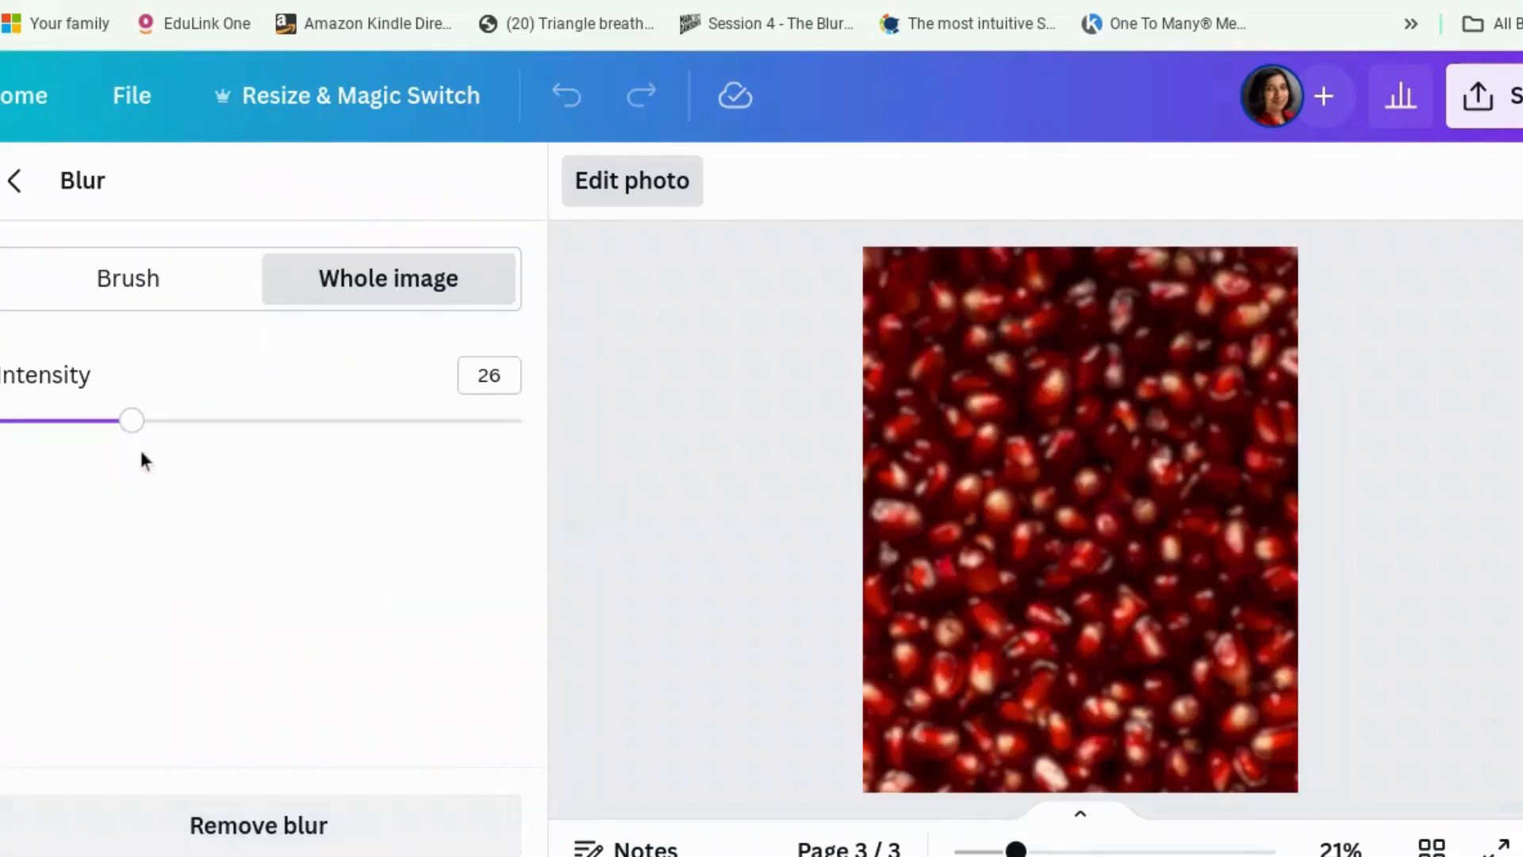
{"action": "left_click_drag", "start_coordinate": [142, 426], "coordinate": [2, 423]}
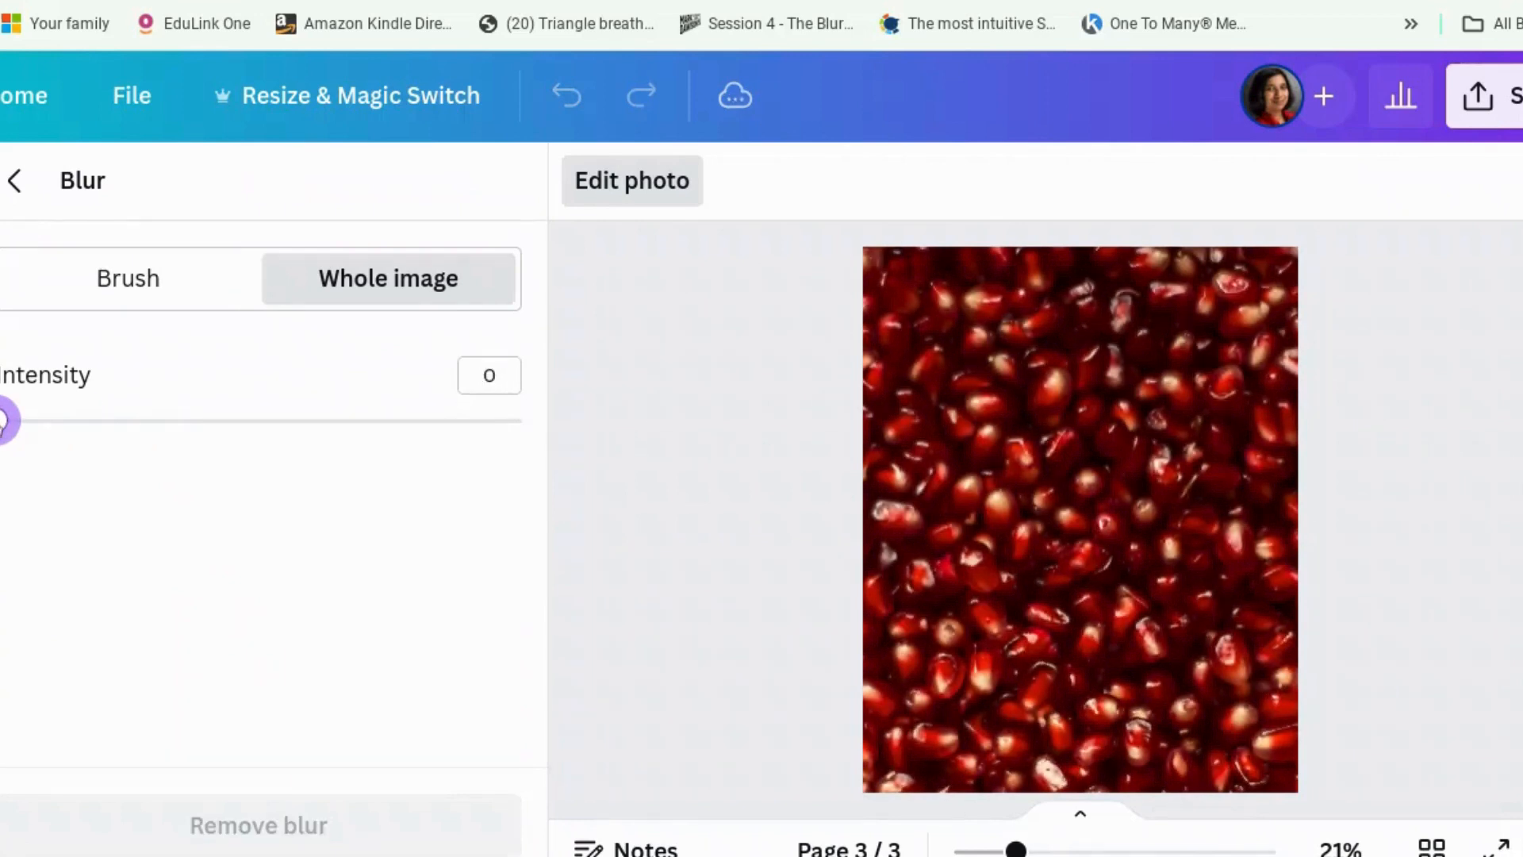
{"action": "left_click_drag", "start_coordinate": [3, 423], "coordinate": [155, 425]}
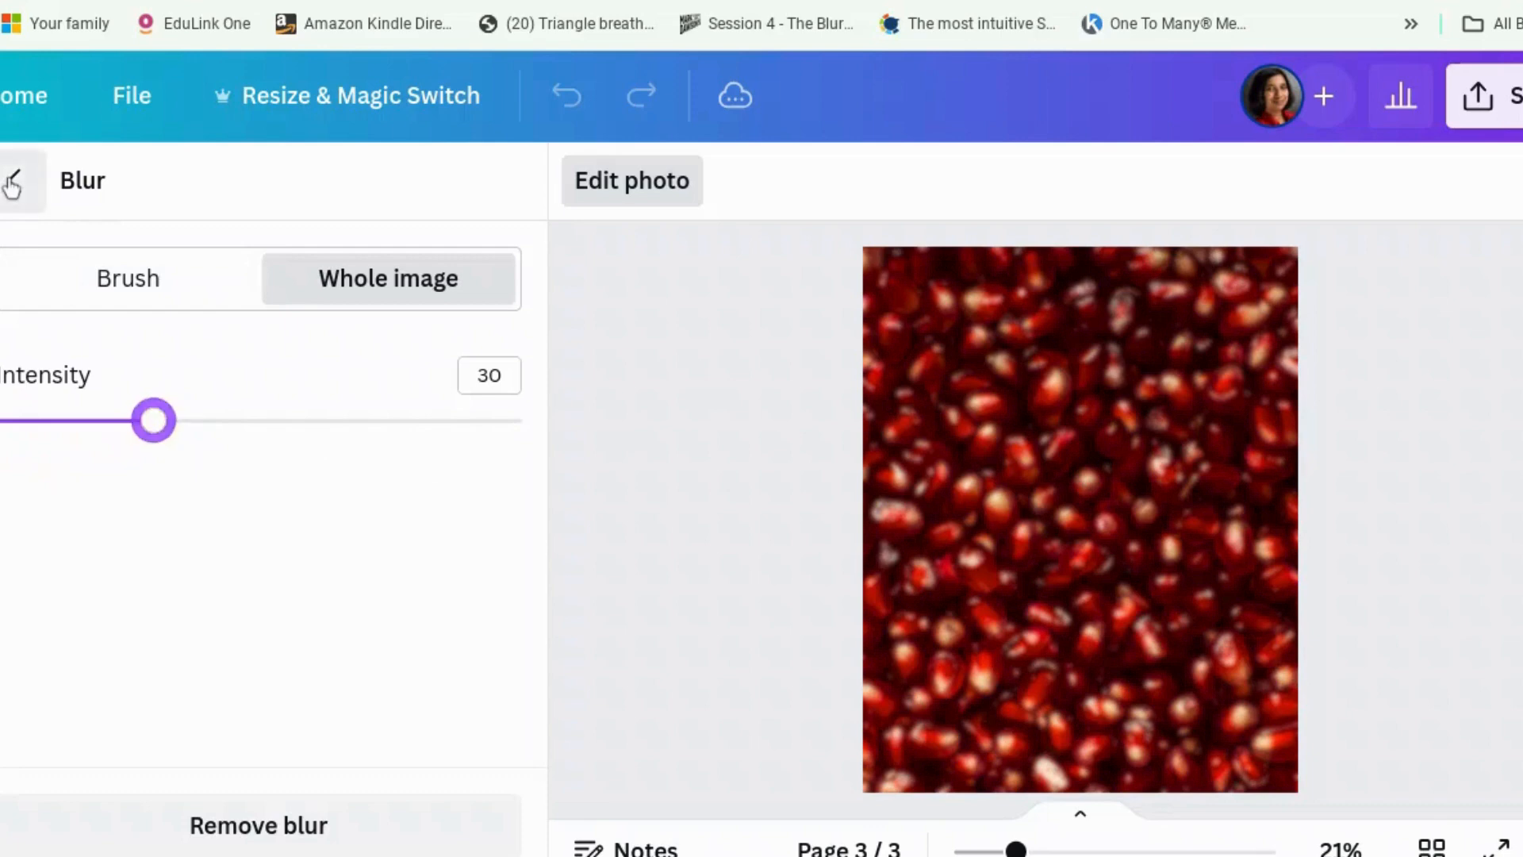
Step: Close the blur settings and reduce the pomegranate photo's opacity until the sword and title show through
{"action": "left_click", "coordinate": [1307, 454]}
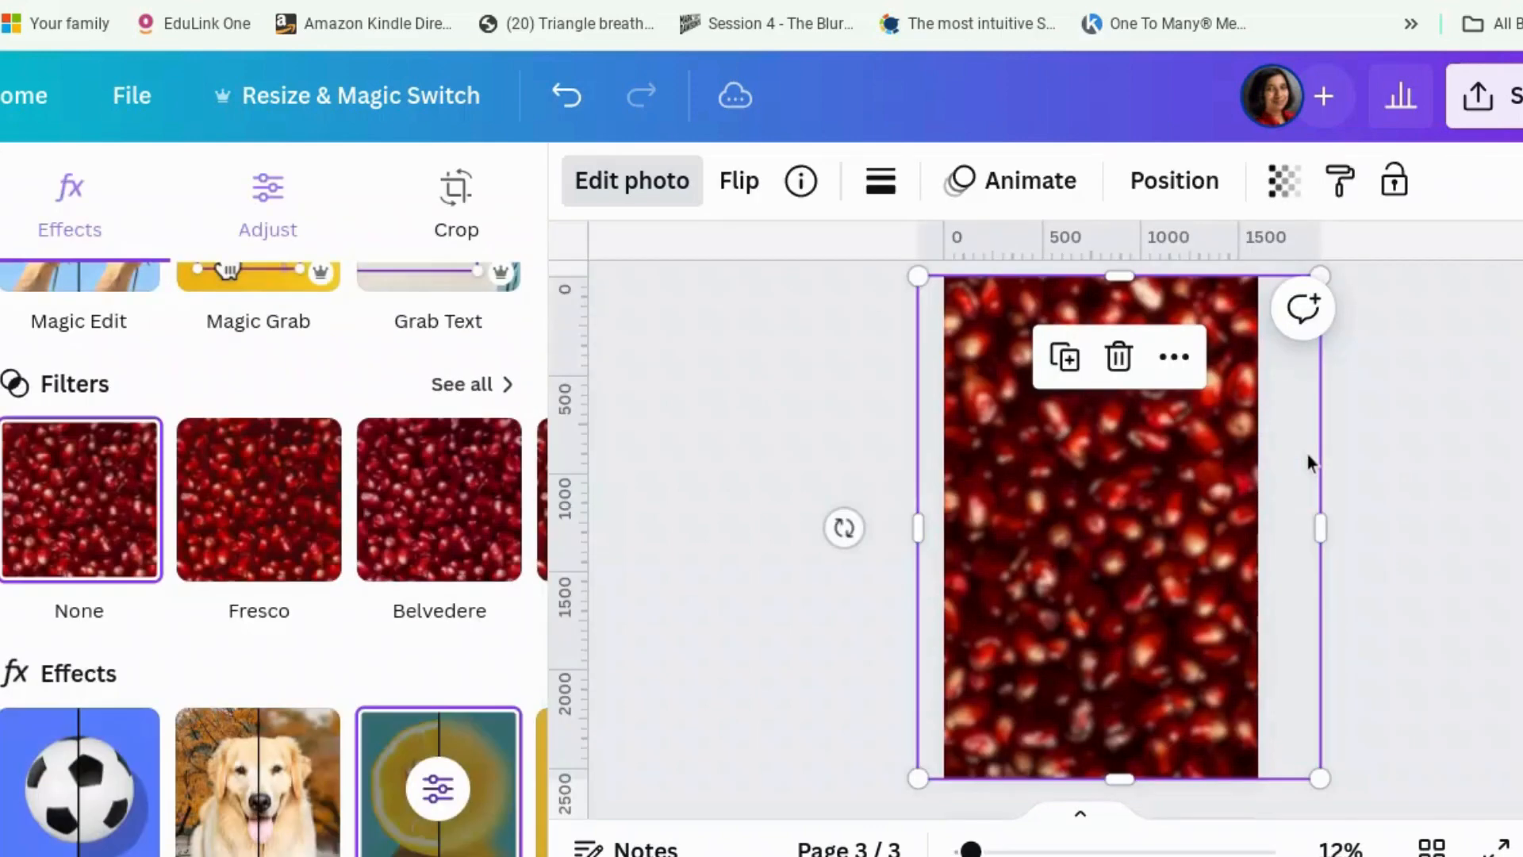
{"action": "left_click", "coordinate": [1284, 181]}
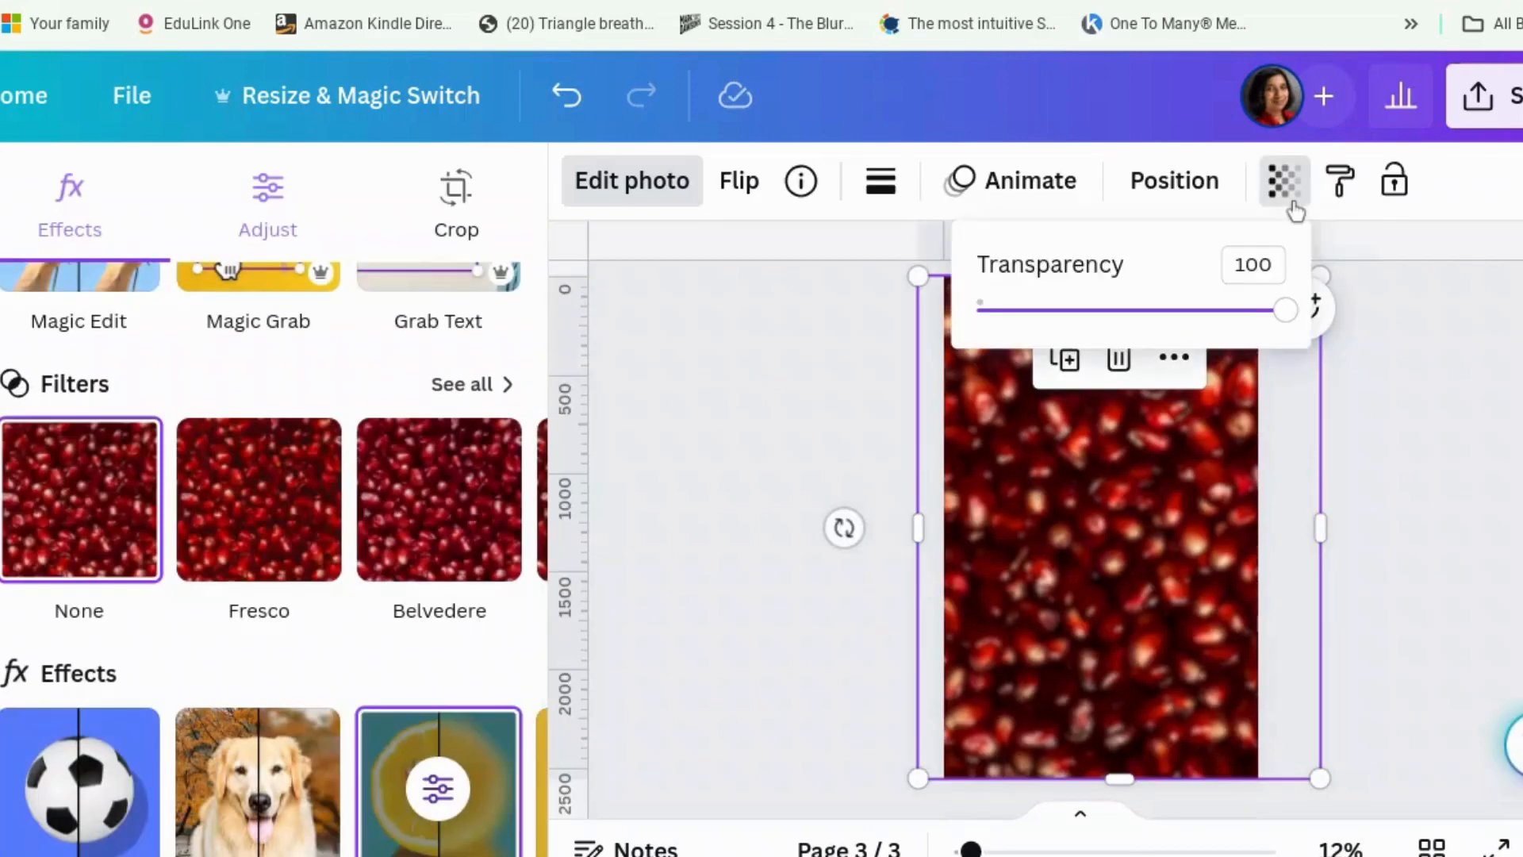
{"action": "left_click_drag", "start_coordinate": [1270, 321], "coordinate": [1131, 317]}
{"action": "left_click", "coordinate": [1520, 520]}
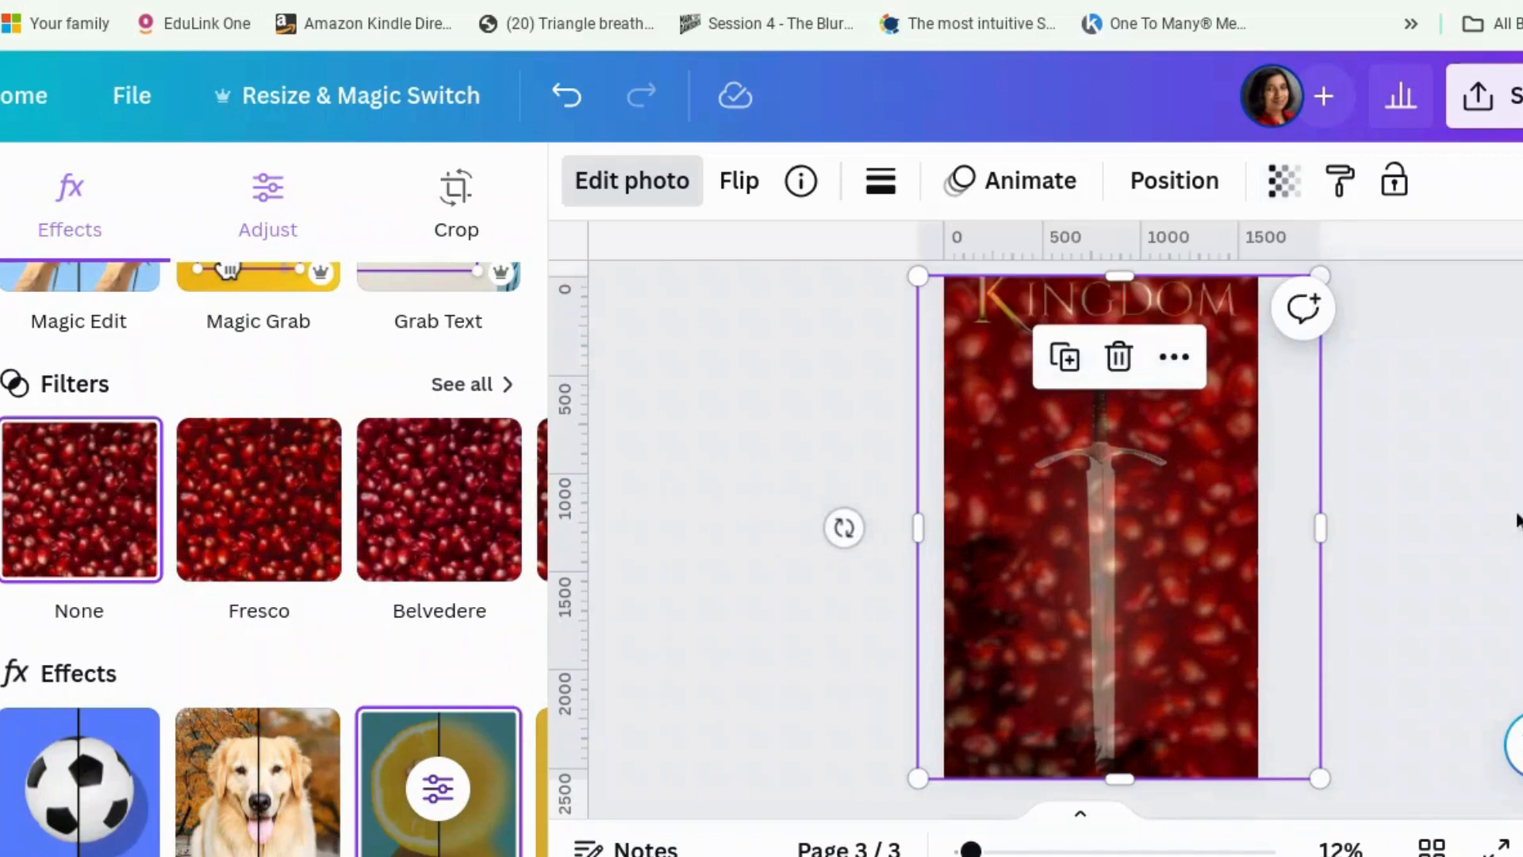
Step: Send the semi-transparent pomegranate photo to the back, behind the title, sword and smoke on page 3
{"action": "left_click", "coordinate": [1186, 184]}
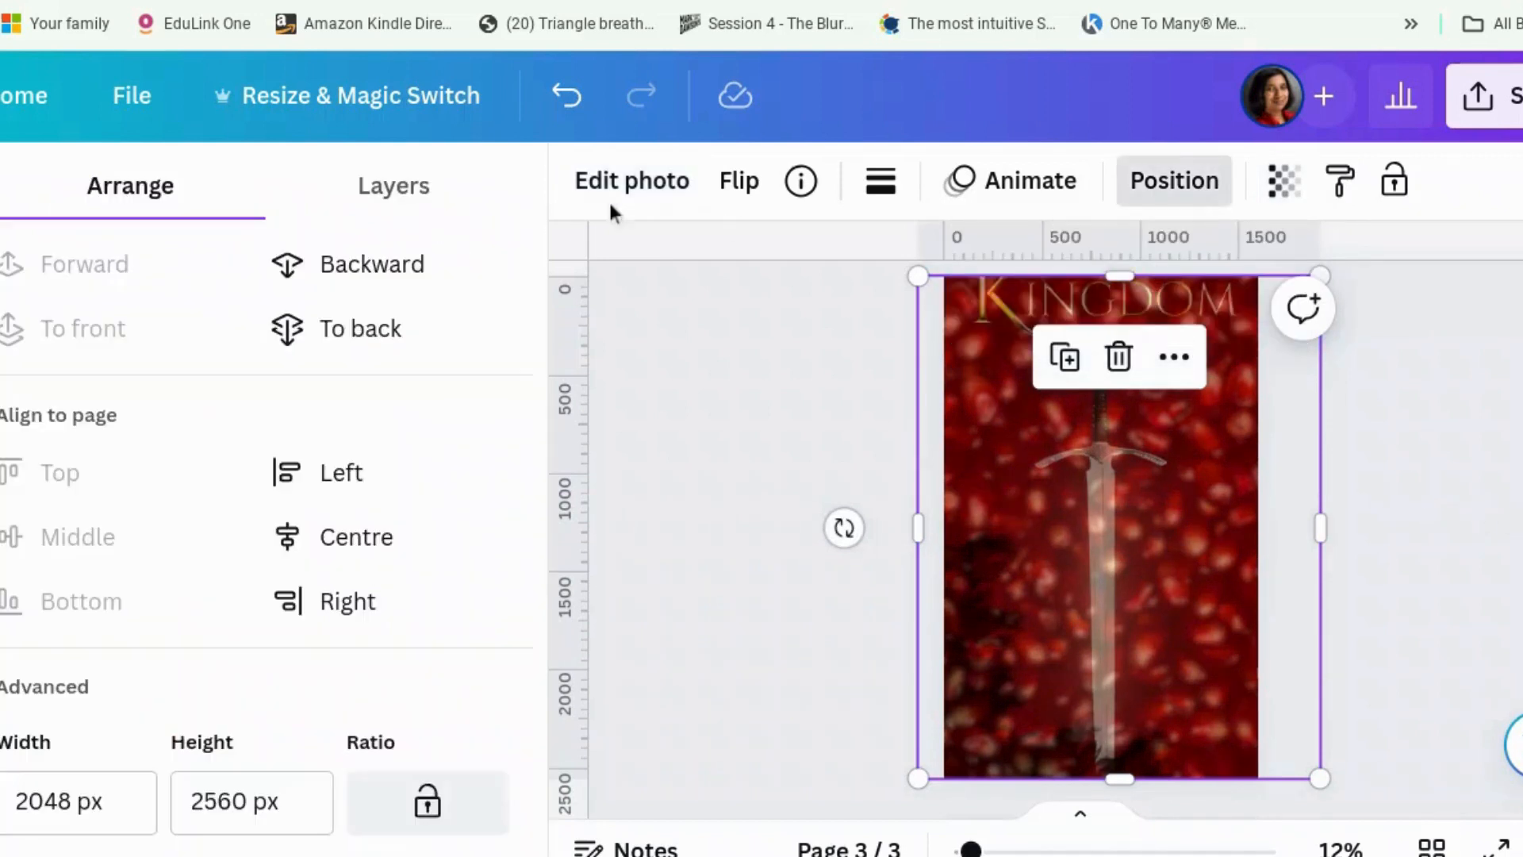
{"action": "left_click", "coordinate": [410, 326]}
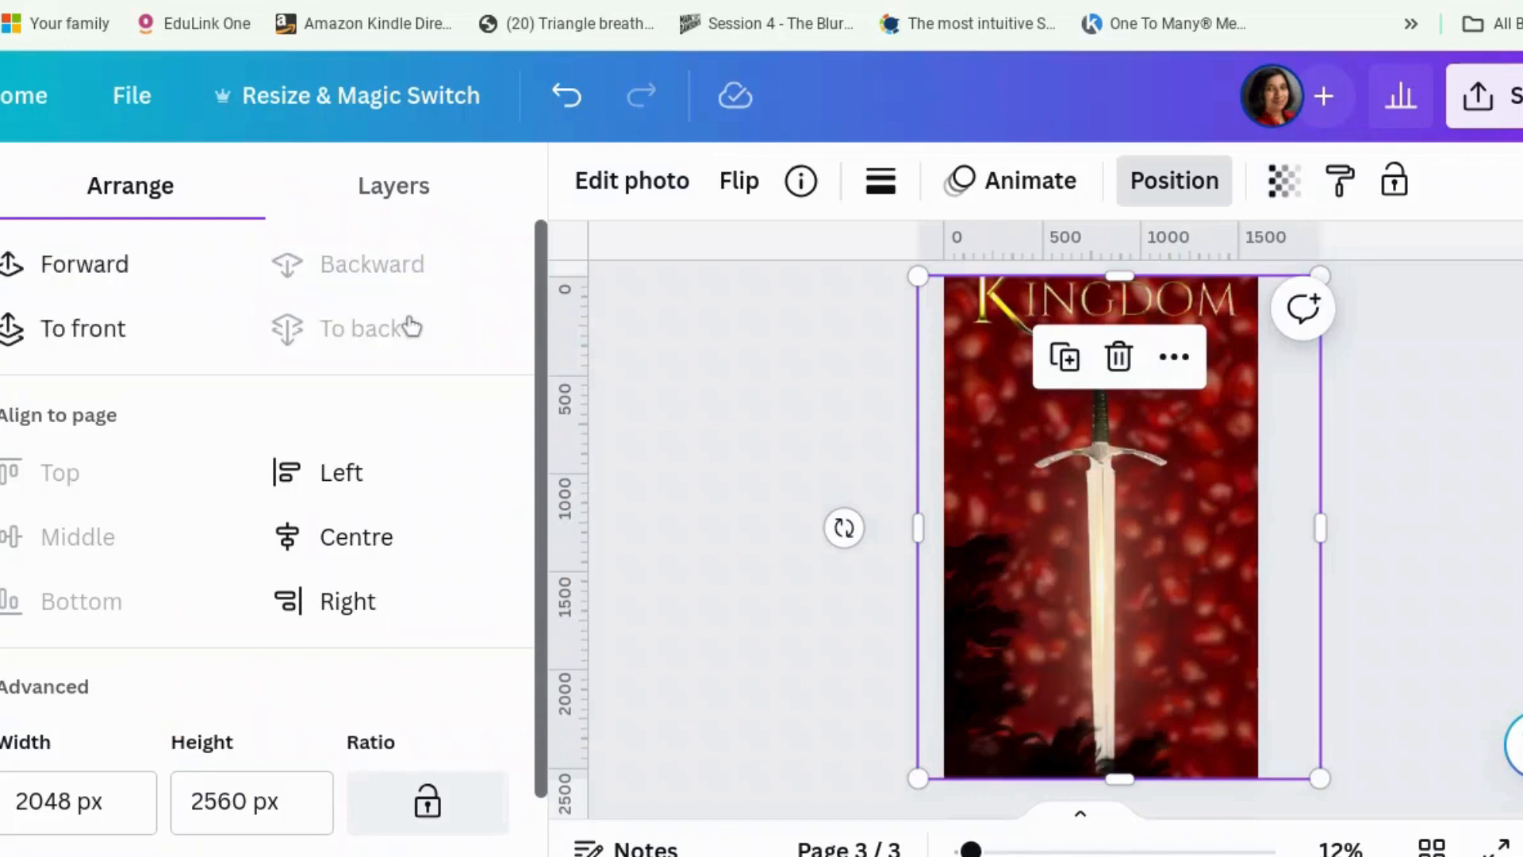
{"action": "left_click", "coordinate": [1496, 479]}
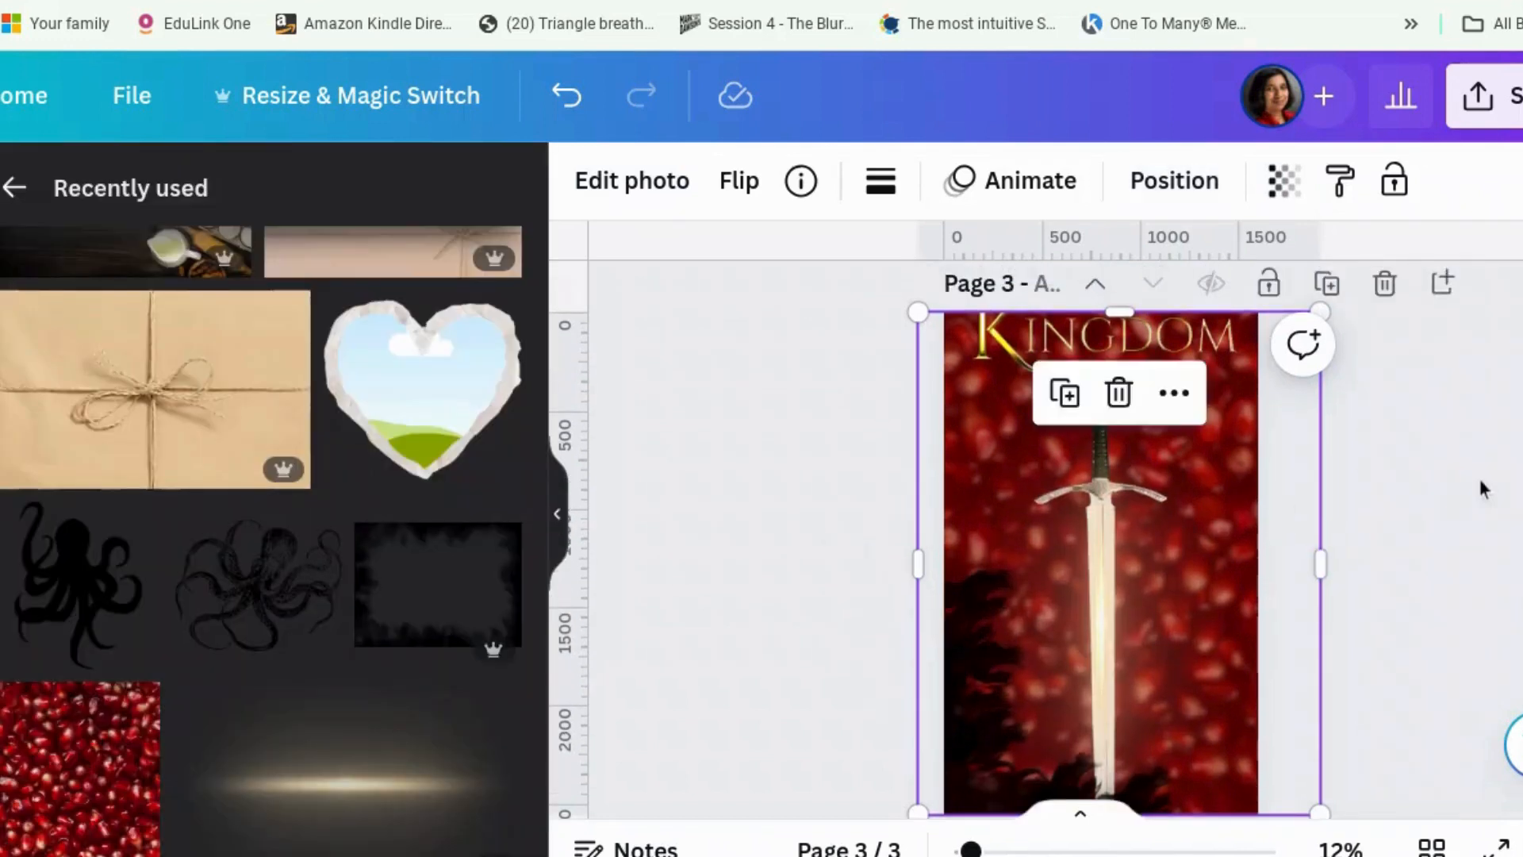
Step: Enlarge the dark smoke graphic from its lower-left corner of page 3 to about 1,798 by 1,829 px
{"action": "scroll", "coordinate": [1478, 476], "scroll_direction": "down", "scroll_amount": 2}
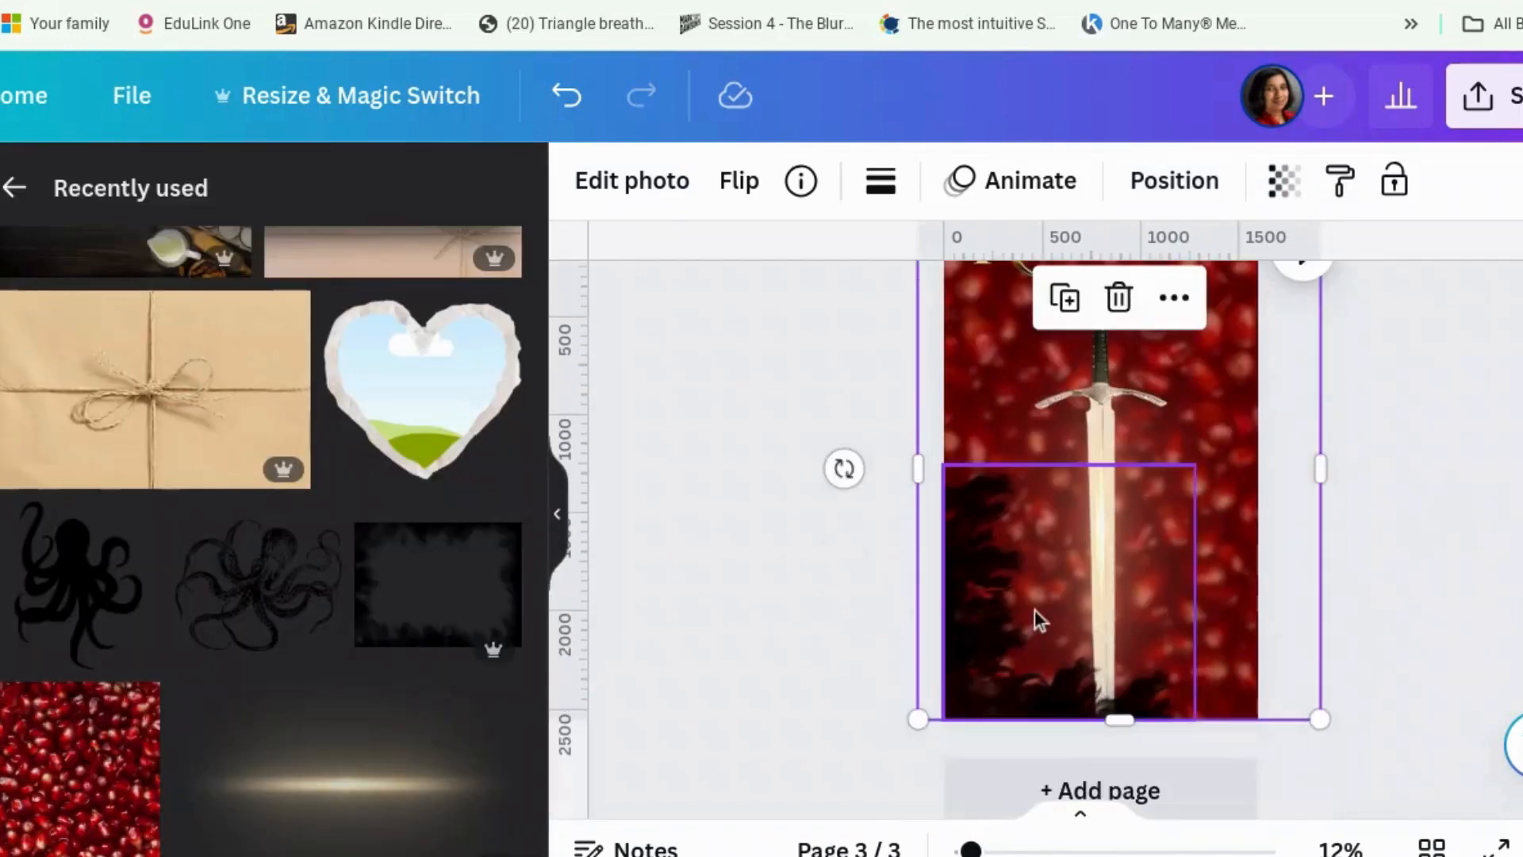
{"action": "left_click", "coordinate": [1081, 611]}
{"action": "left_click_drag", "start_coordinate": [1195, 466], "coordinate": [1249, 311]}
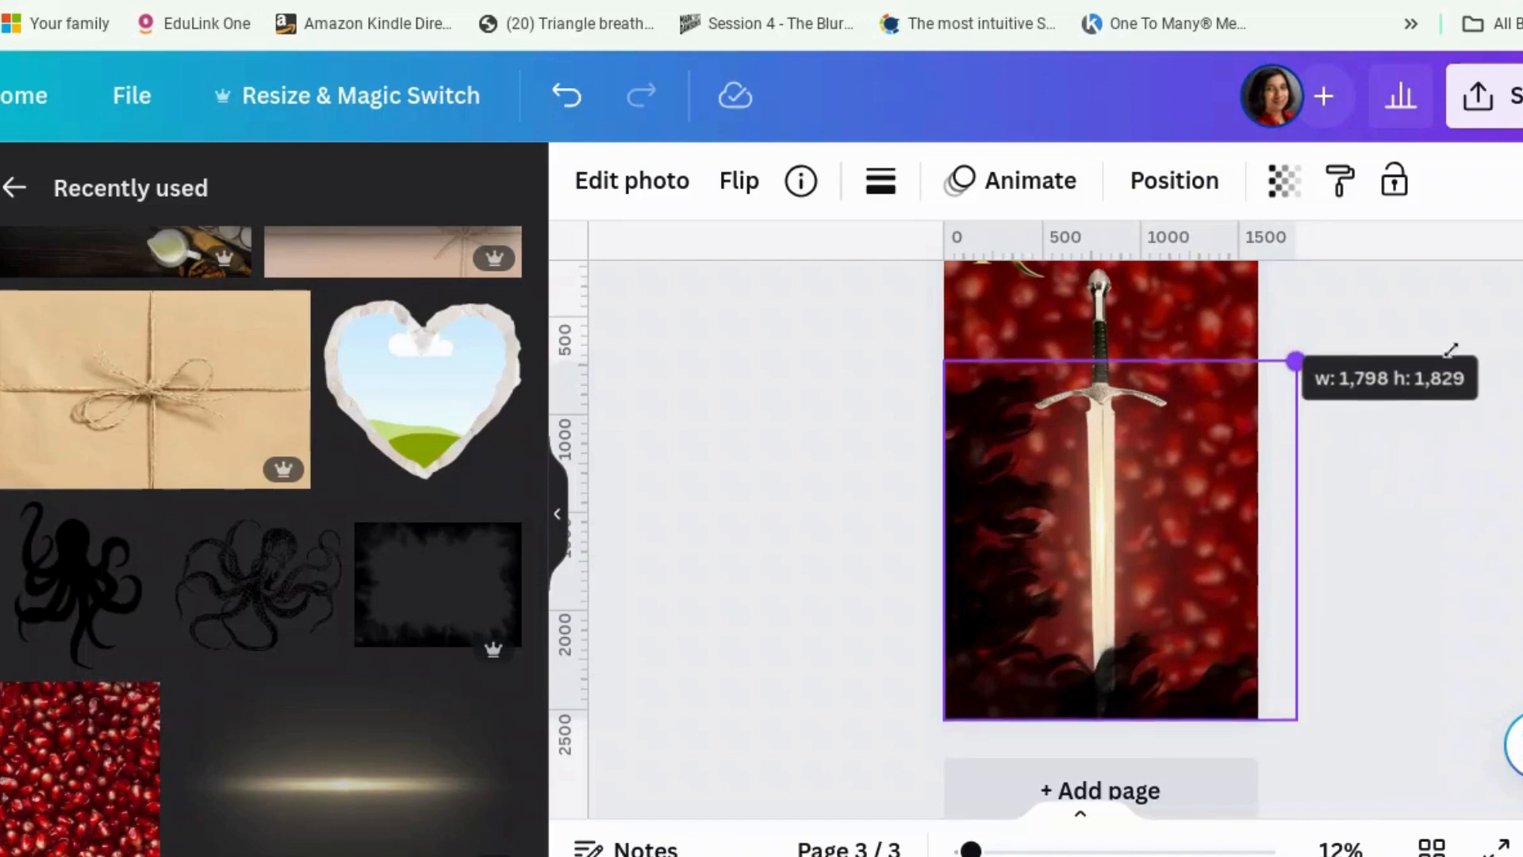
{"action": "left_click", "coordinate": [1511, 385]}
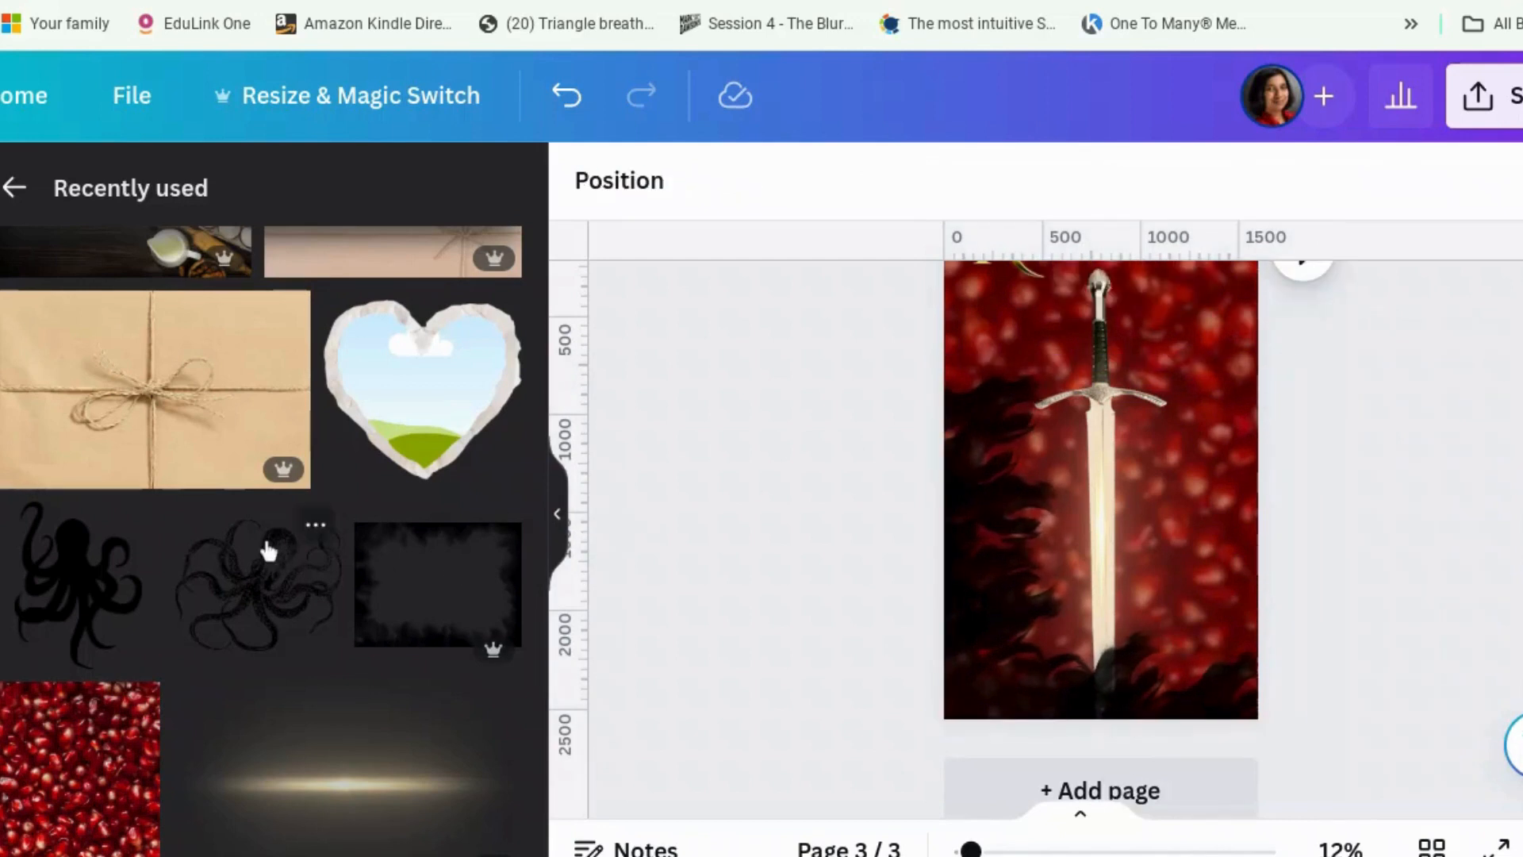
Step: Add the solid black octopus silhouette to page 3 and flip it horizontally
{"action": "left_click", "coordinate": [74, 559]}
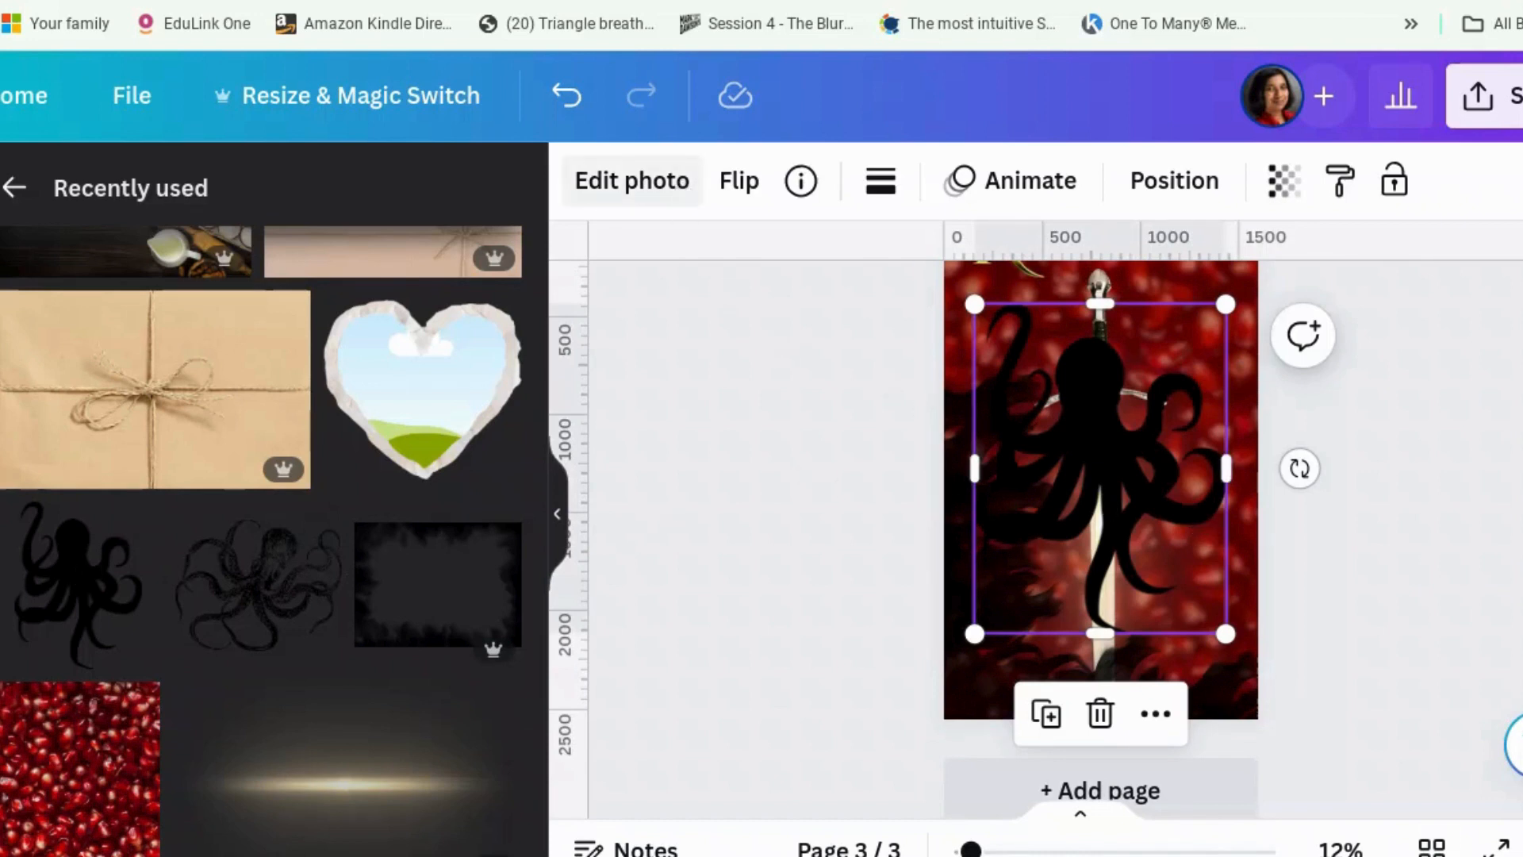
{"action": "left_click", "coordinate": [758, 193]}
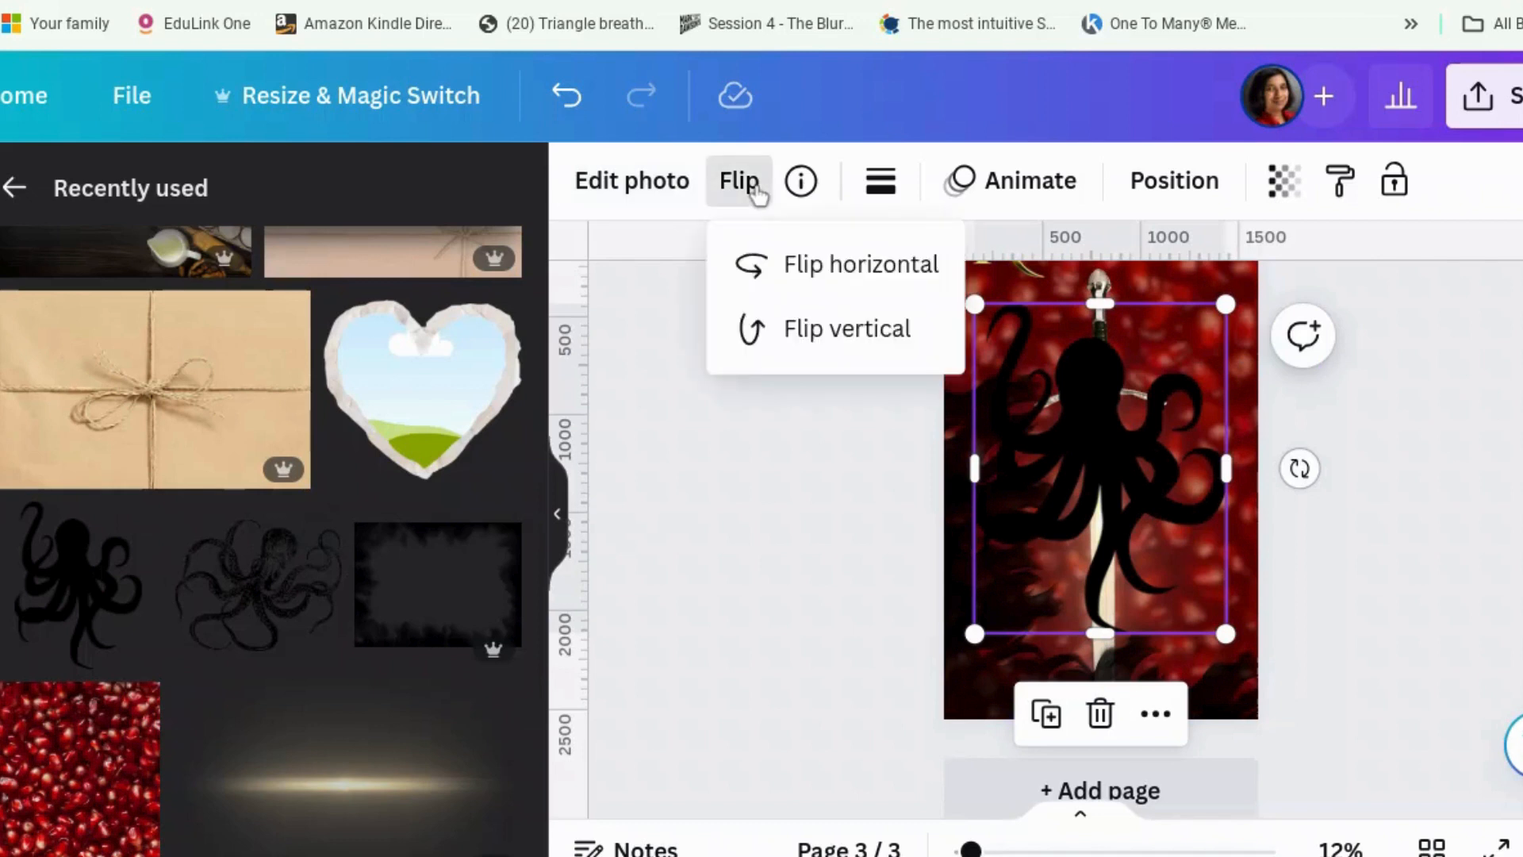
{"action": "left_click", "coordinate": [811, 263]}
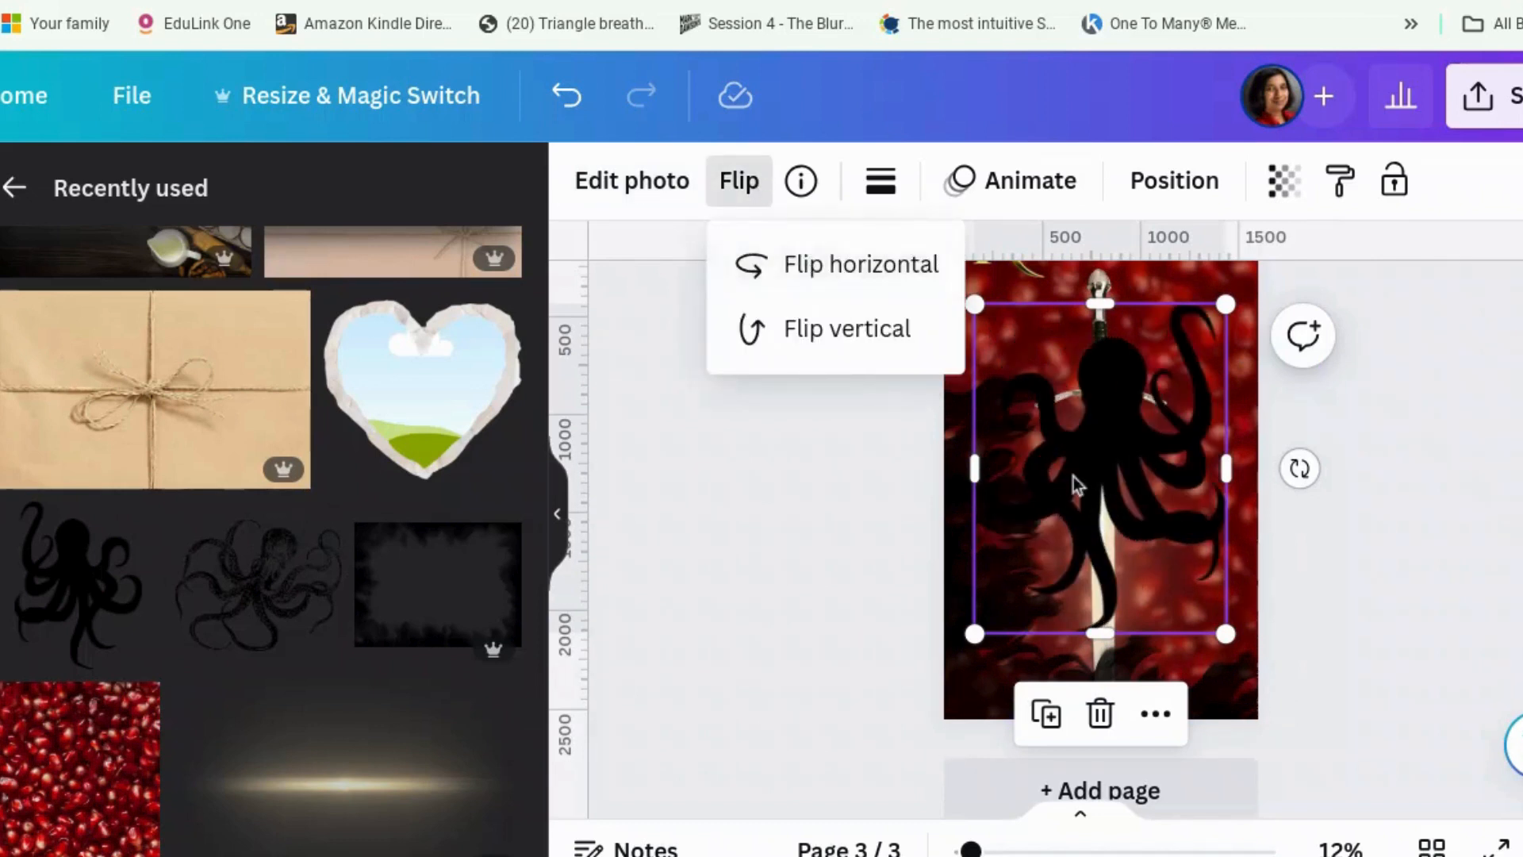
Step: Move the octopus to the lower-left part of the cover and enlarge it so its tentacles cross the sword blade
{"action": "left_click_drag", "start_coordinate": [1092, 519], "coordinate": [1048, 549]}
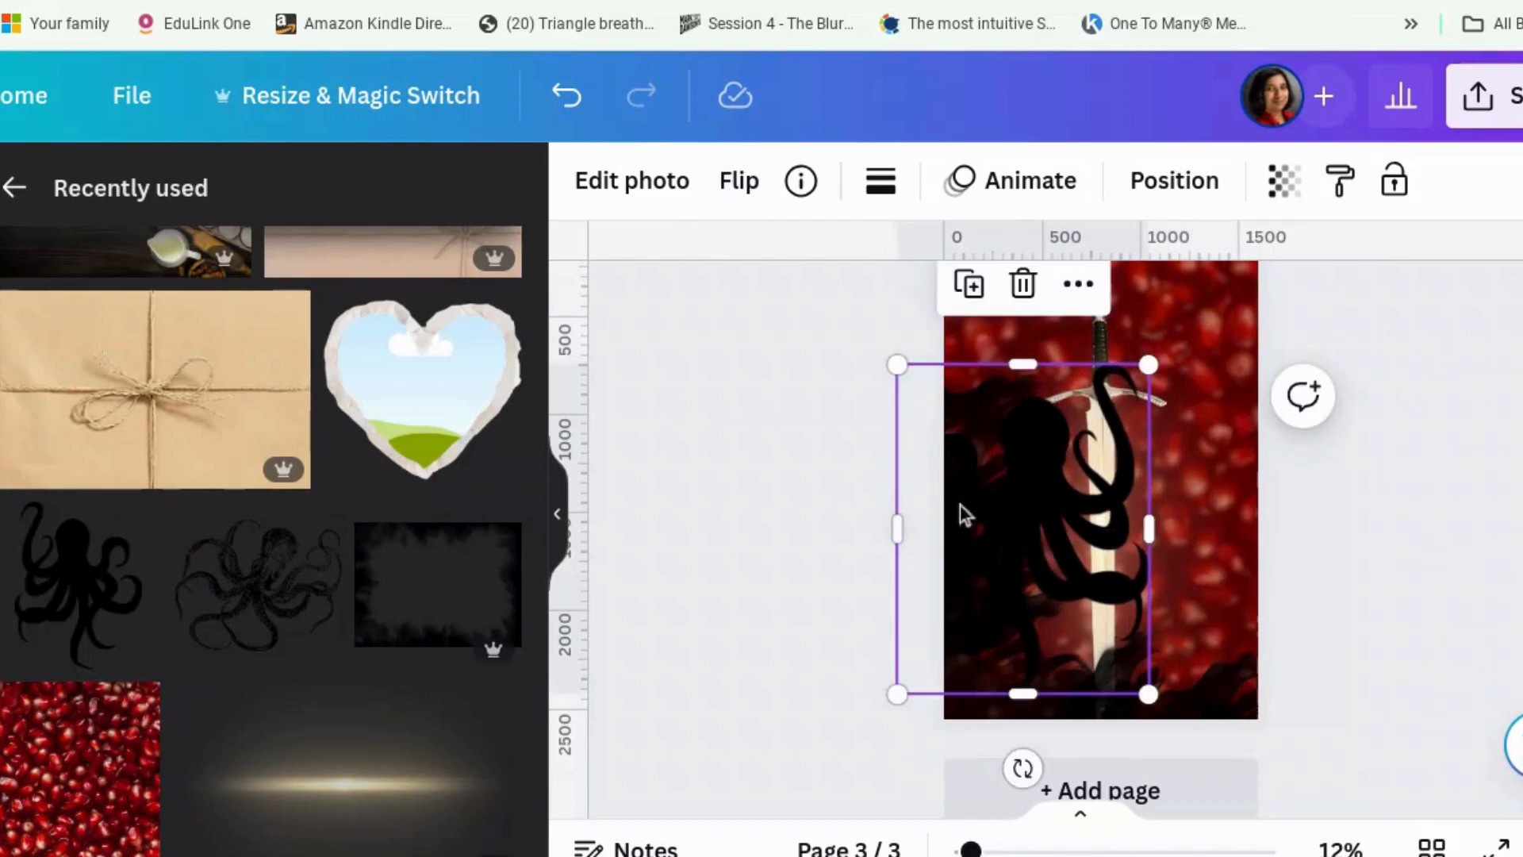
{"action": "left_click_drag", "start_coordinate": [1031, 364], "coordinate": [1030, 361]}
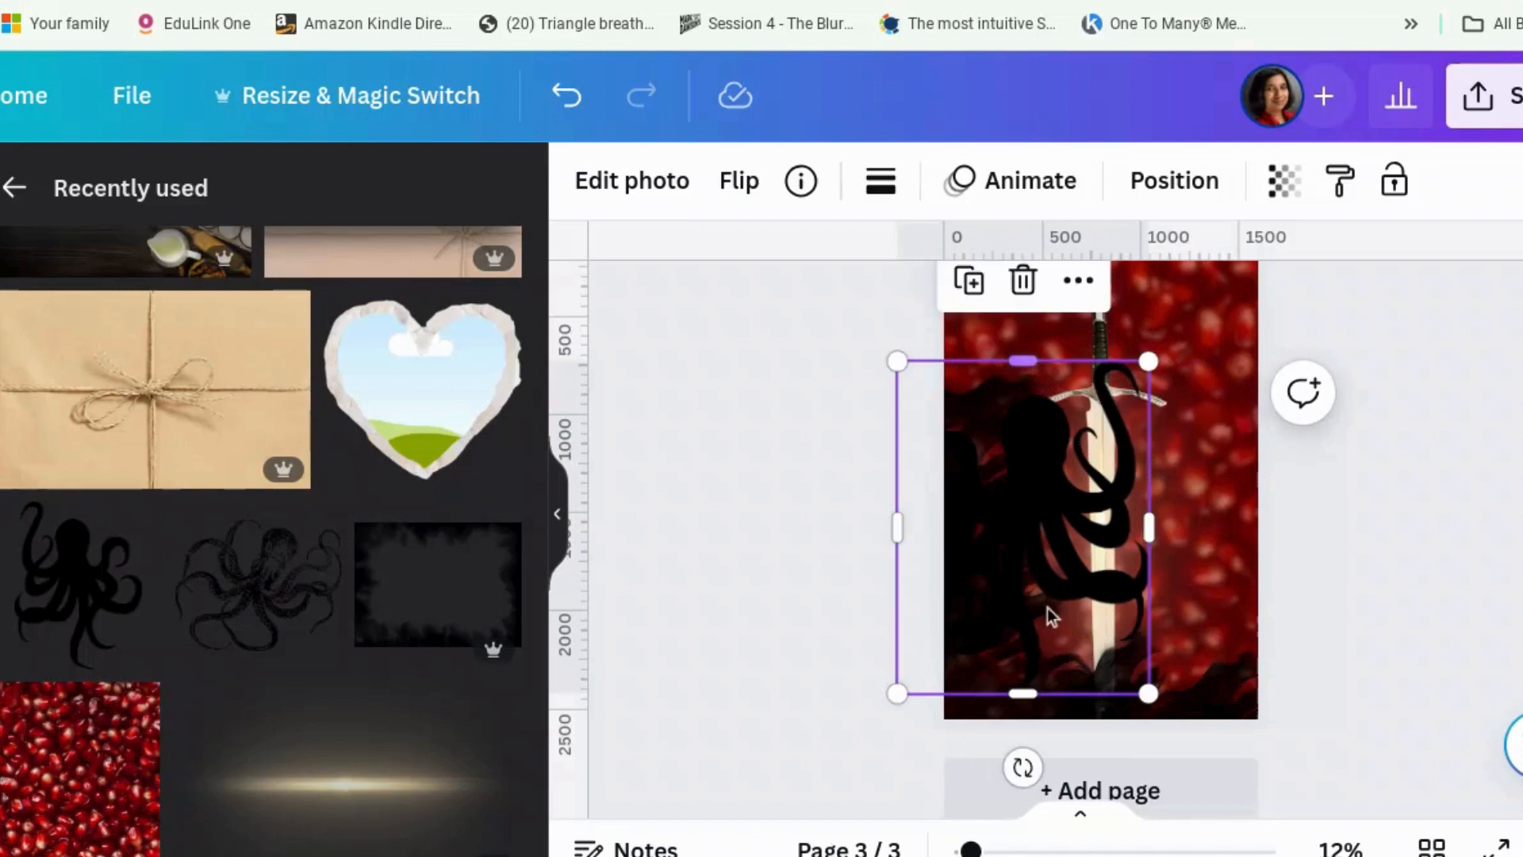
{"action": "left_click_drag", "start_coordinate": [898, 695], "coordinate": [774, 787]}
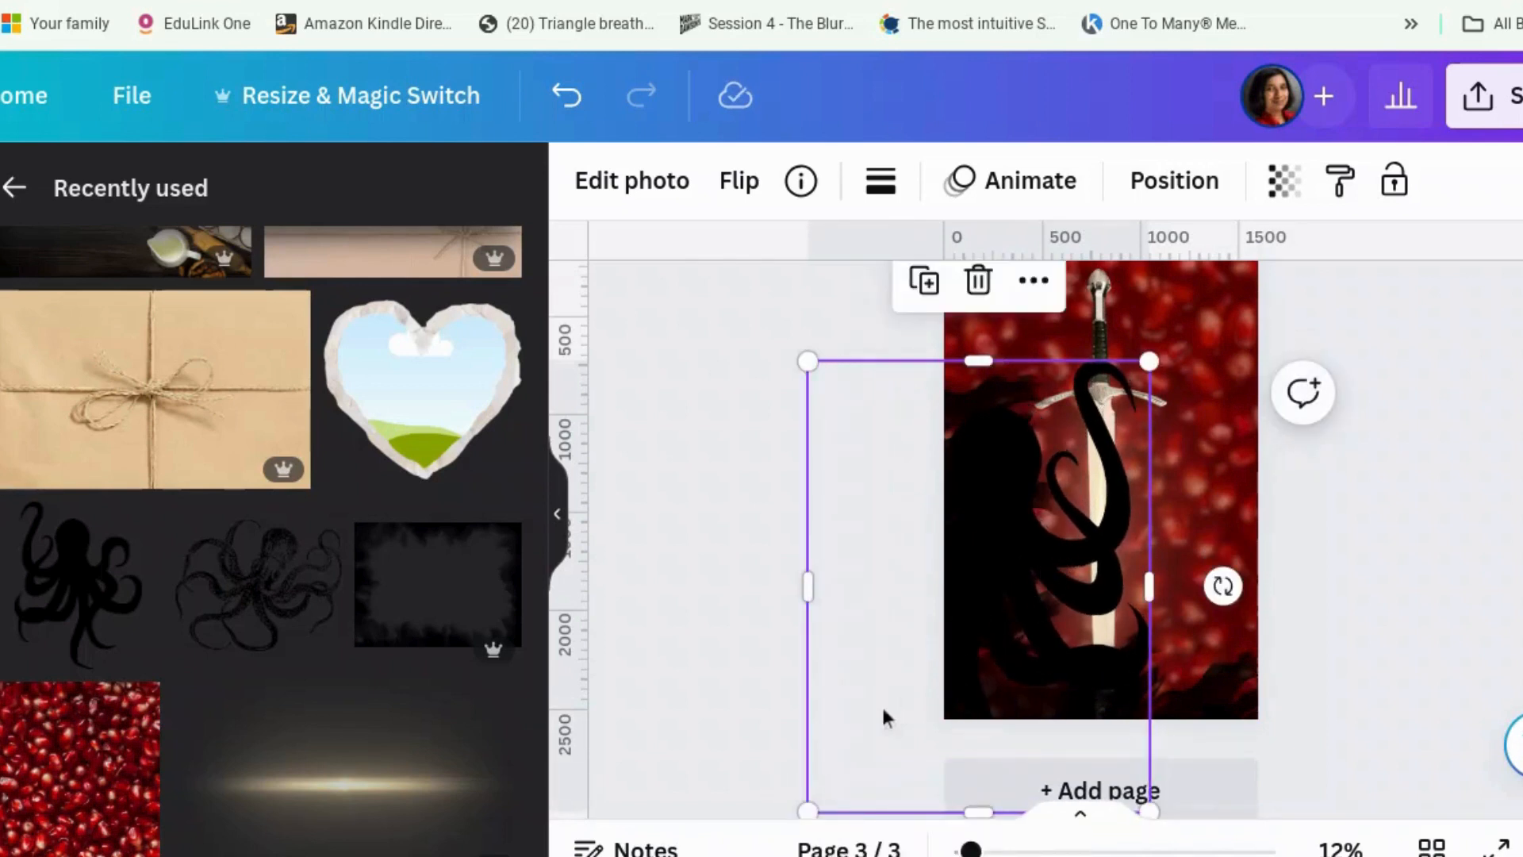
{"action": "scroll", "coordinate": [888, 698], "scroll_direction": "down", "scroll_amount": 1}
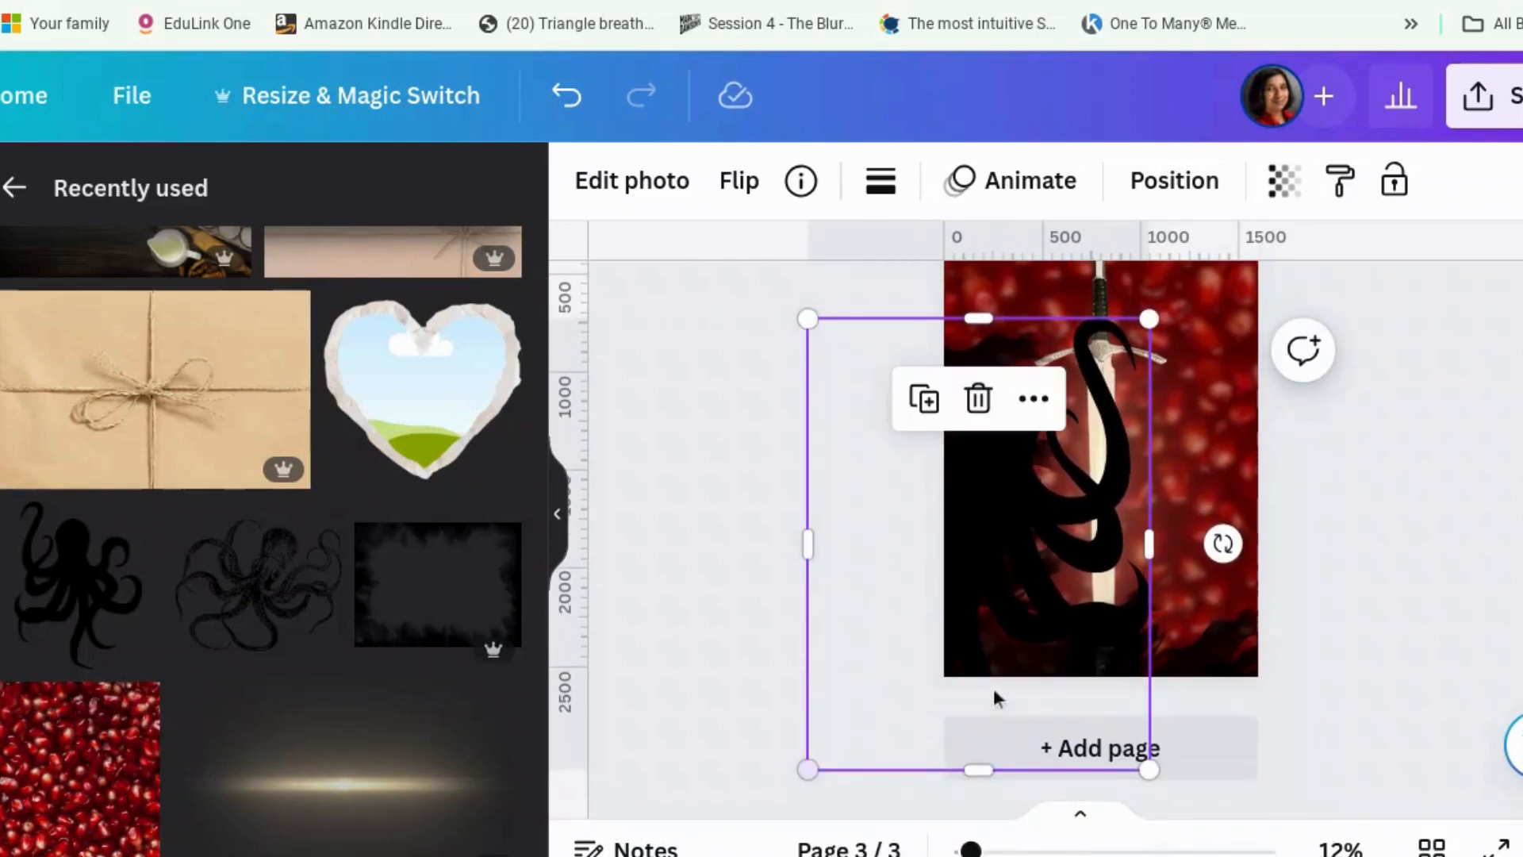
{"action": "mouse_move", "coordinate": [993, 691]}
{"action": "left_mouse_down"}
{"action": "mouse_move", "coordinate": [1010, 683]}
{"action": "mouse_move", "coordinate": [987, 682]}
{"action": "left_mouse_up"}
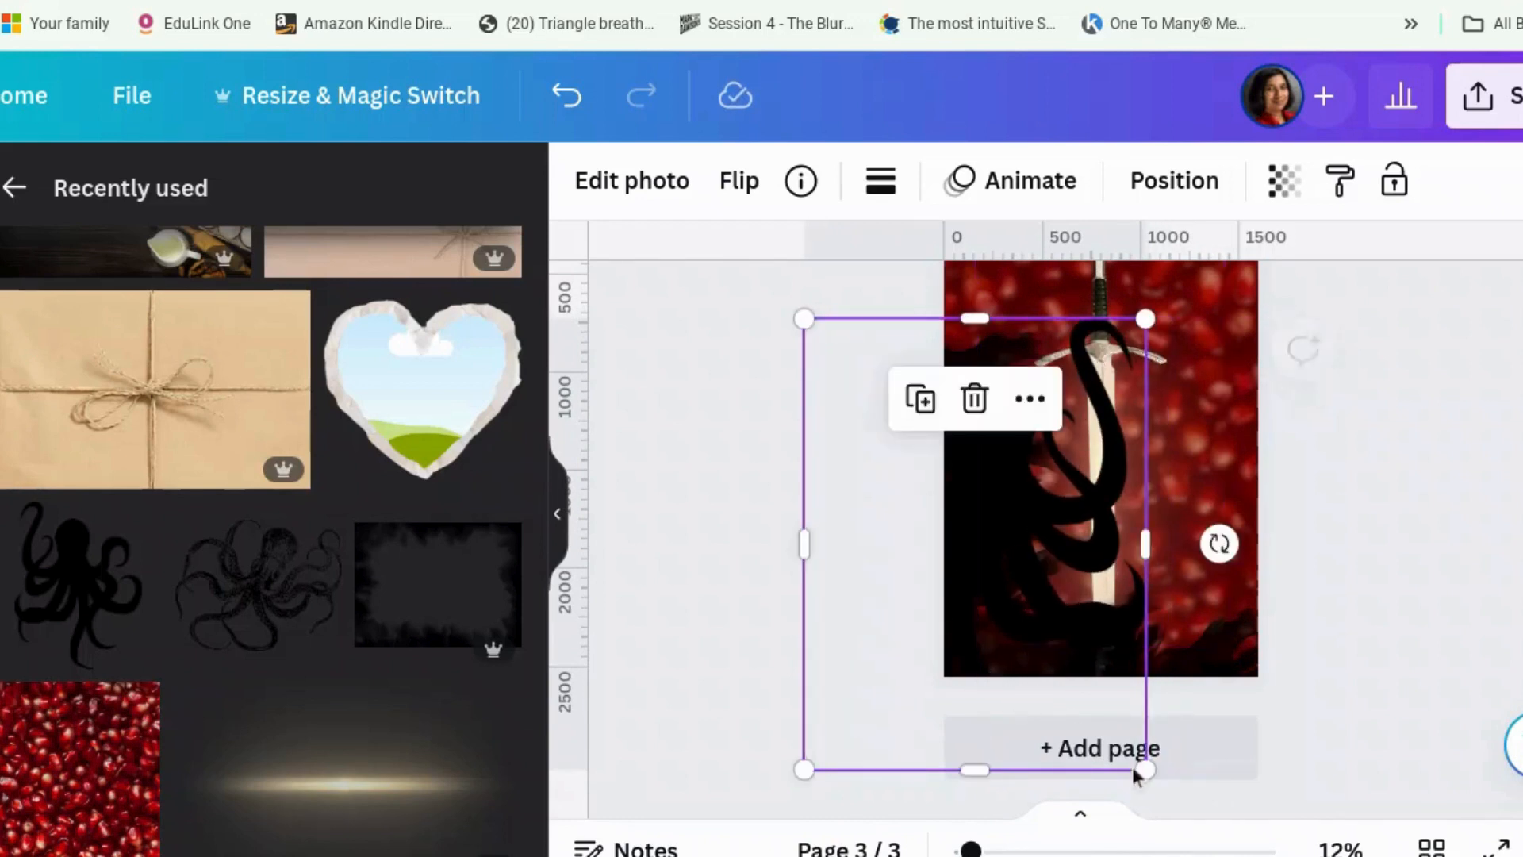
Step: Tilt the octopus slightly counterclockwise, enlarge it further beyond the page's lower-left corner, and nudge it over the sword
{"action": "left_click_drag", "start_coordinate": [1219, 544], "coordinate": [1309, 497]}
{"action": "mouse_move", "coordinate": [1084, 605]}
{"action": "left_mouse_down"}
{"action": "mouse_move", "coordinate": [1108, 599]}
{"action": "mouse_move", "coordinate": [1100, 611]}
{"action": "left_mouse_up"}
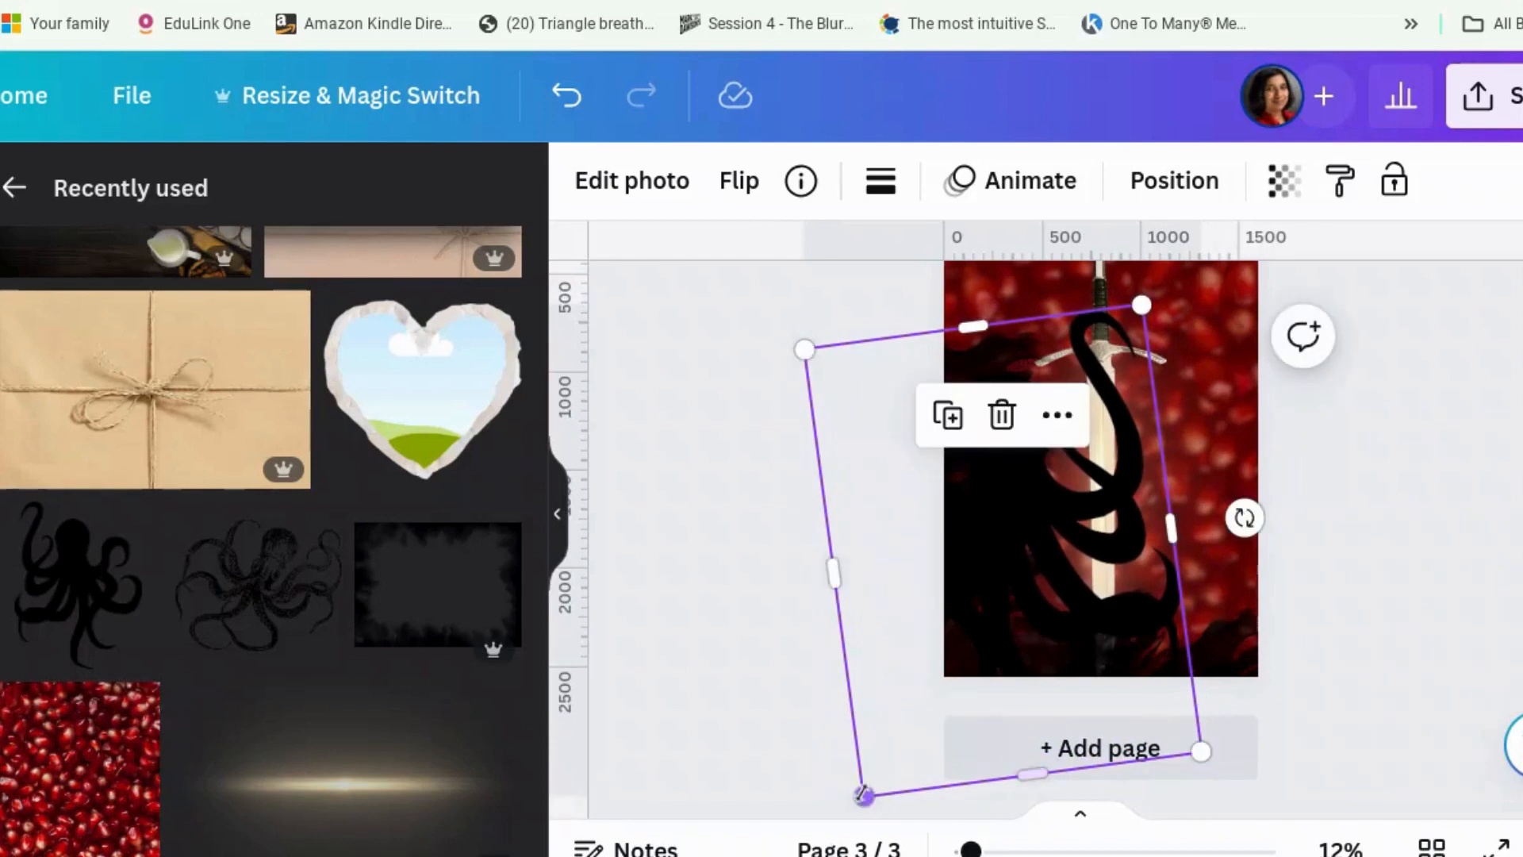
{"action": "left_click_drag", "start_coordinate": [864, 795], "coordinate": [639, 814]}
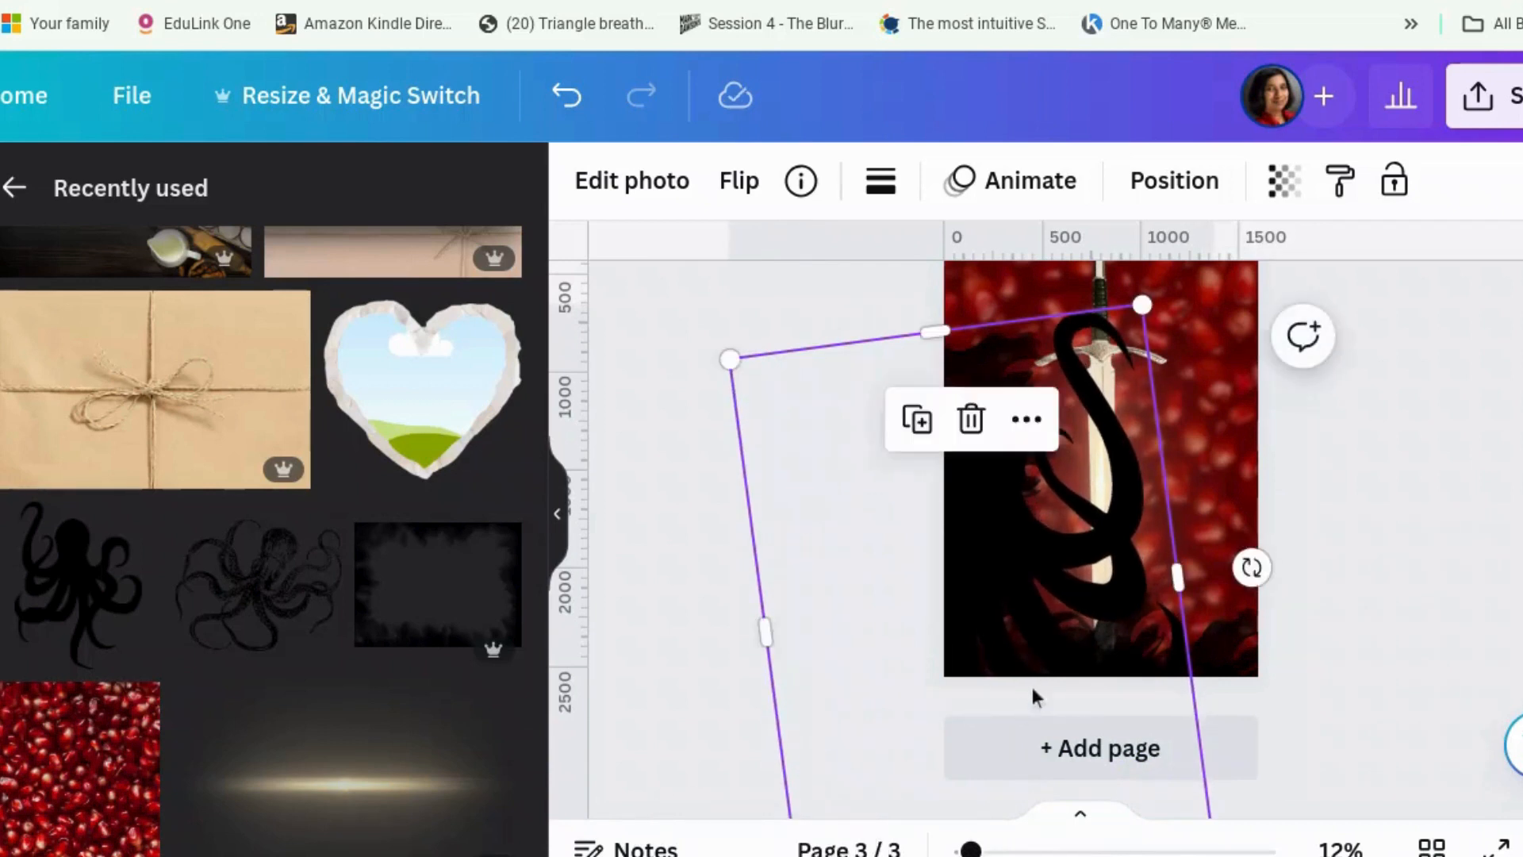
{"action": "left_click_drag", "start_coordinate": [1068, 669], "coordinate": [1064, 666]}
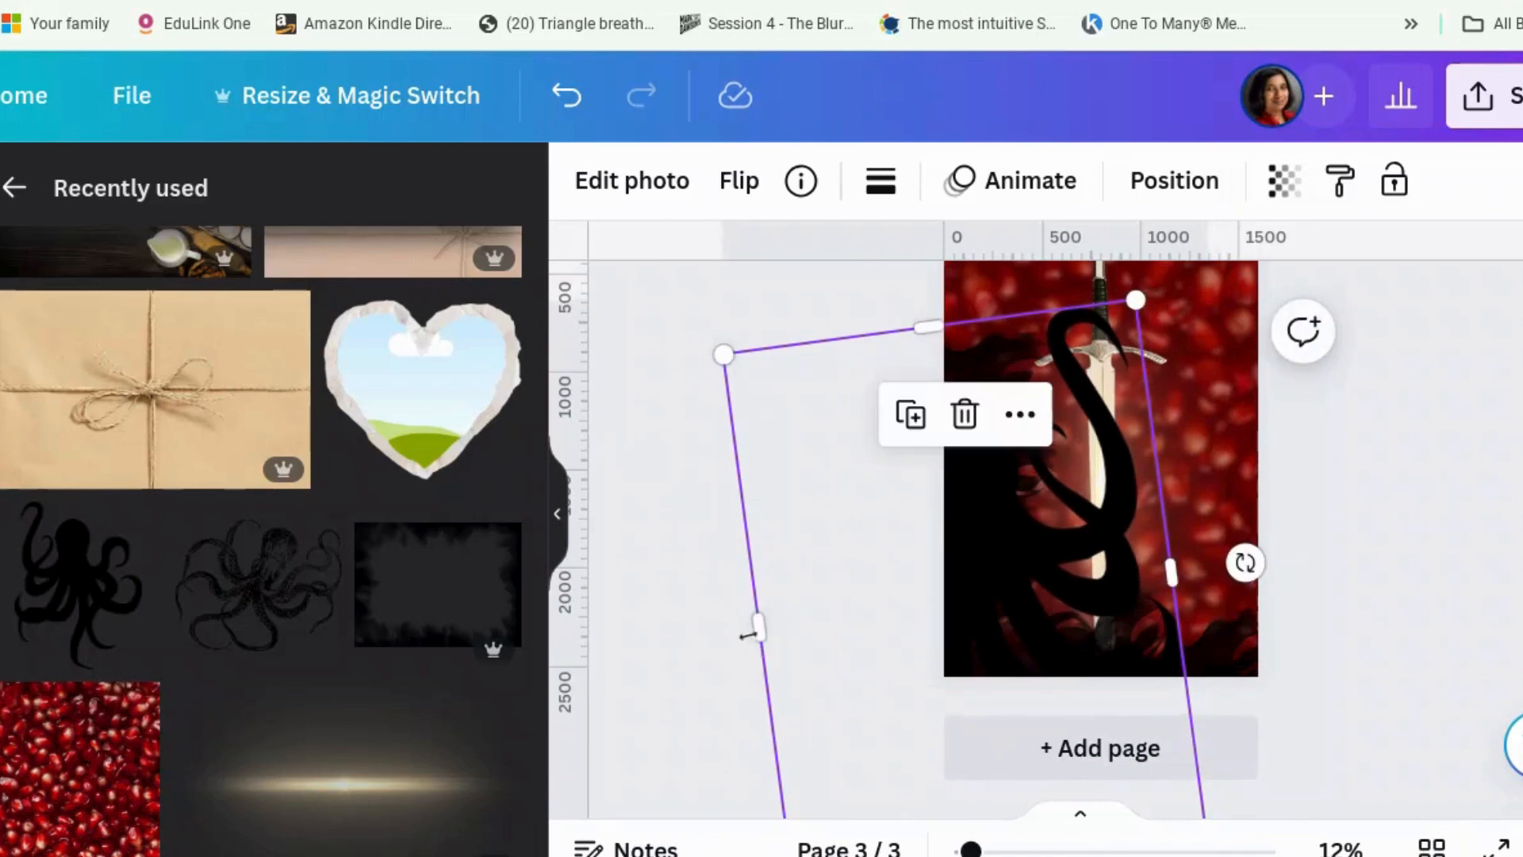
Step: Crop the octopus's left side to roughly the page edge and nudge the remaining part slightly right
{"action": "left_click_drag", "start_coordinate": [759, 629], "coordinate": [971, 599]}
{"action": "left_click", "coordinate": [1434, 500]}
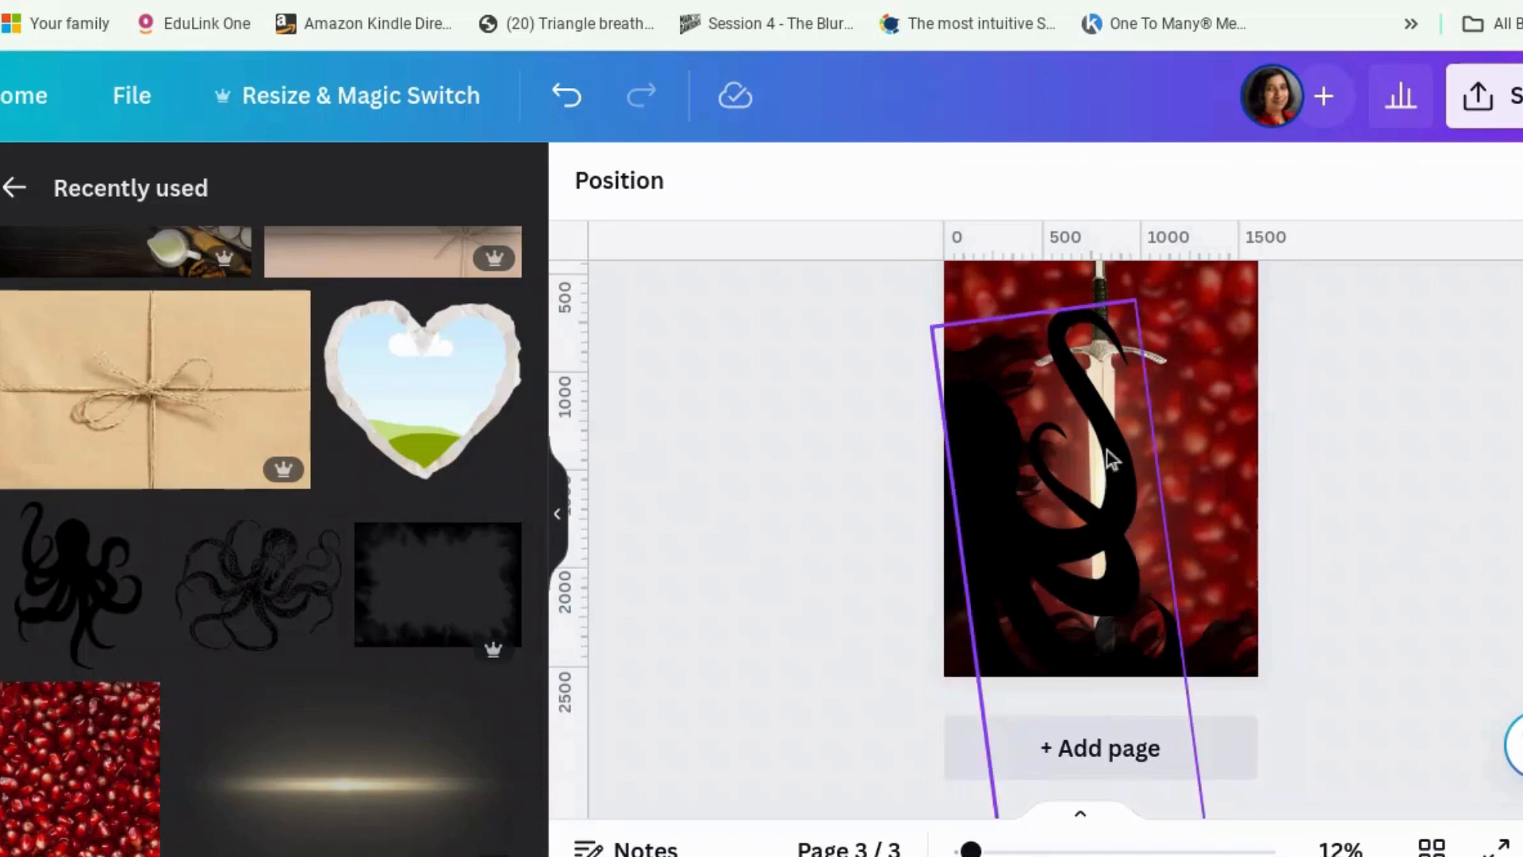
{"action": "left_click_drag", "start_coordinate": [1094, 493], "coordinate": [1107, 494]}
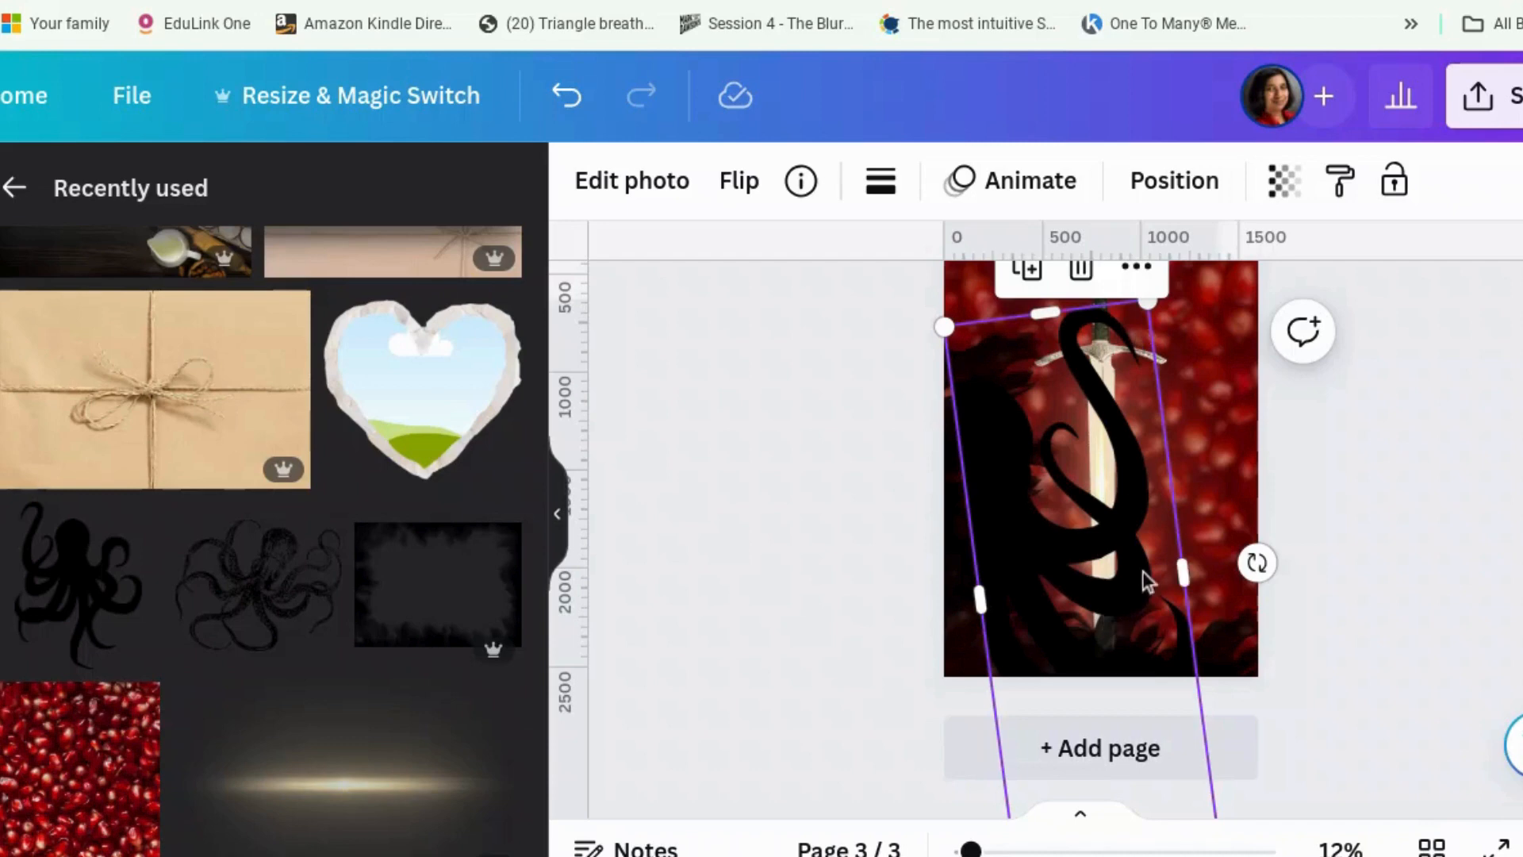
Step: Apply a whole-image blur with intensity 64 to the octopus silhouette
{"action": "left_click", "coordinate": [634, 190]}
{"action": "scroll", "coordinate": [441, 540], "scroll_direction": "down", "scroll_amount": 3}
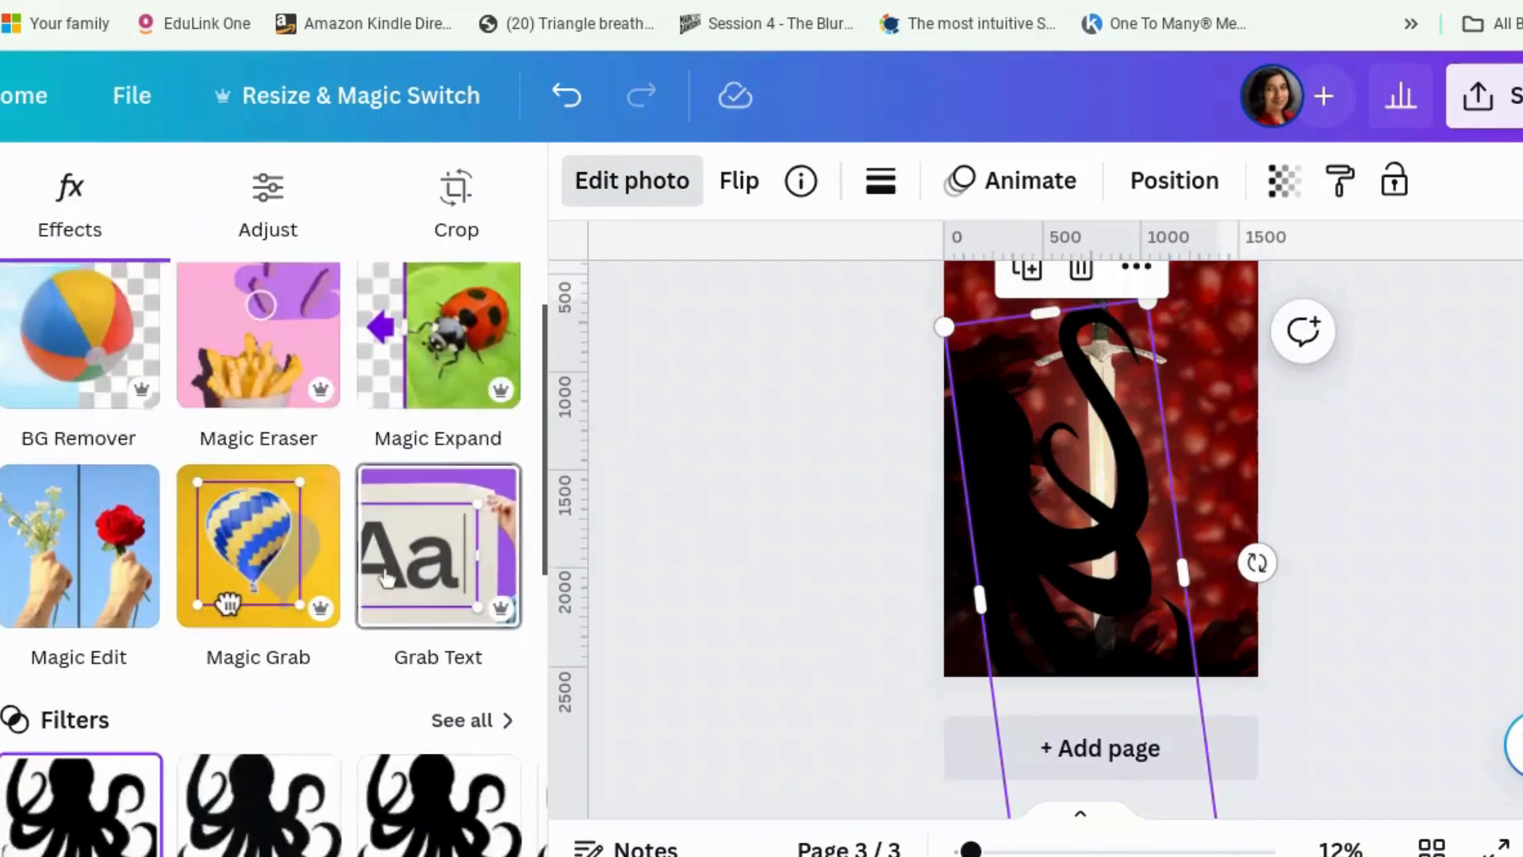
{"action": "scroll", "coordinate": [386, 577], "scroll_direction": "down", "scroll_amount": 4}
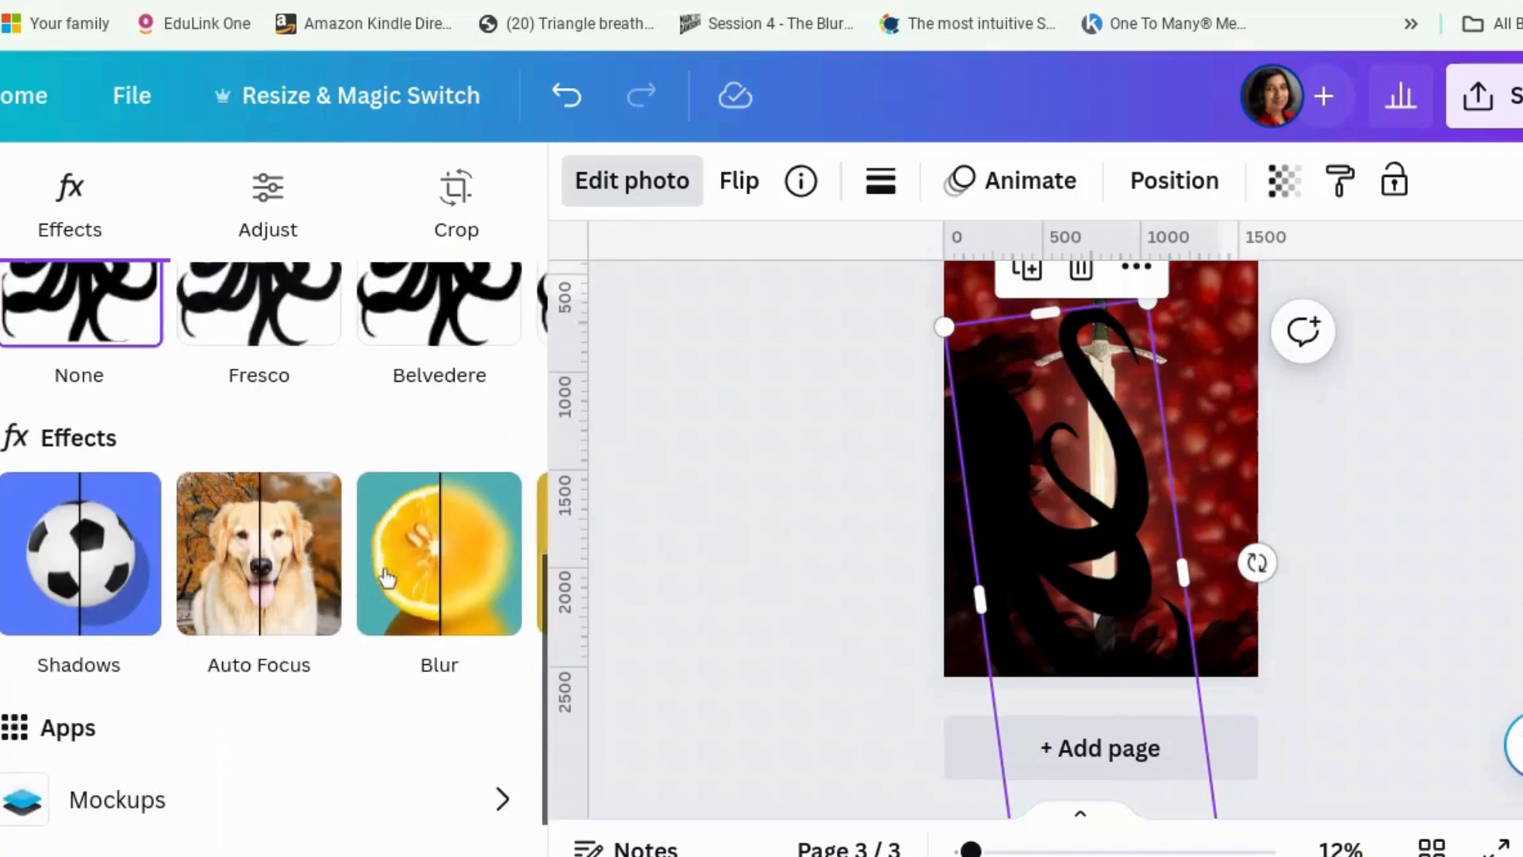
{"action": "left_click", "coordinate": [437, 593]}
{"action": "left_click_drag", "start_coordinate": [6, 421], "coordinate": [337, 433]}
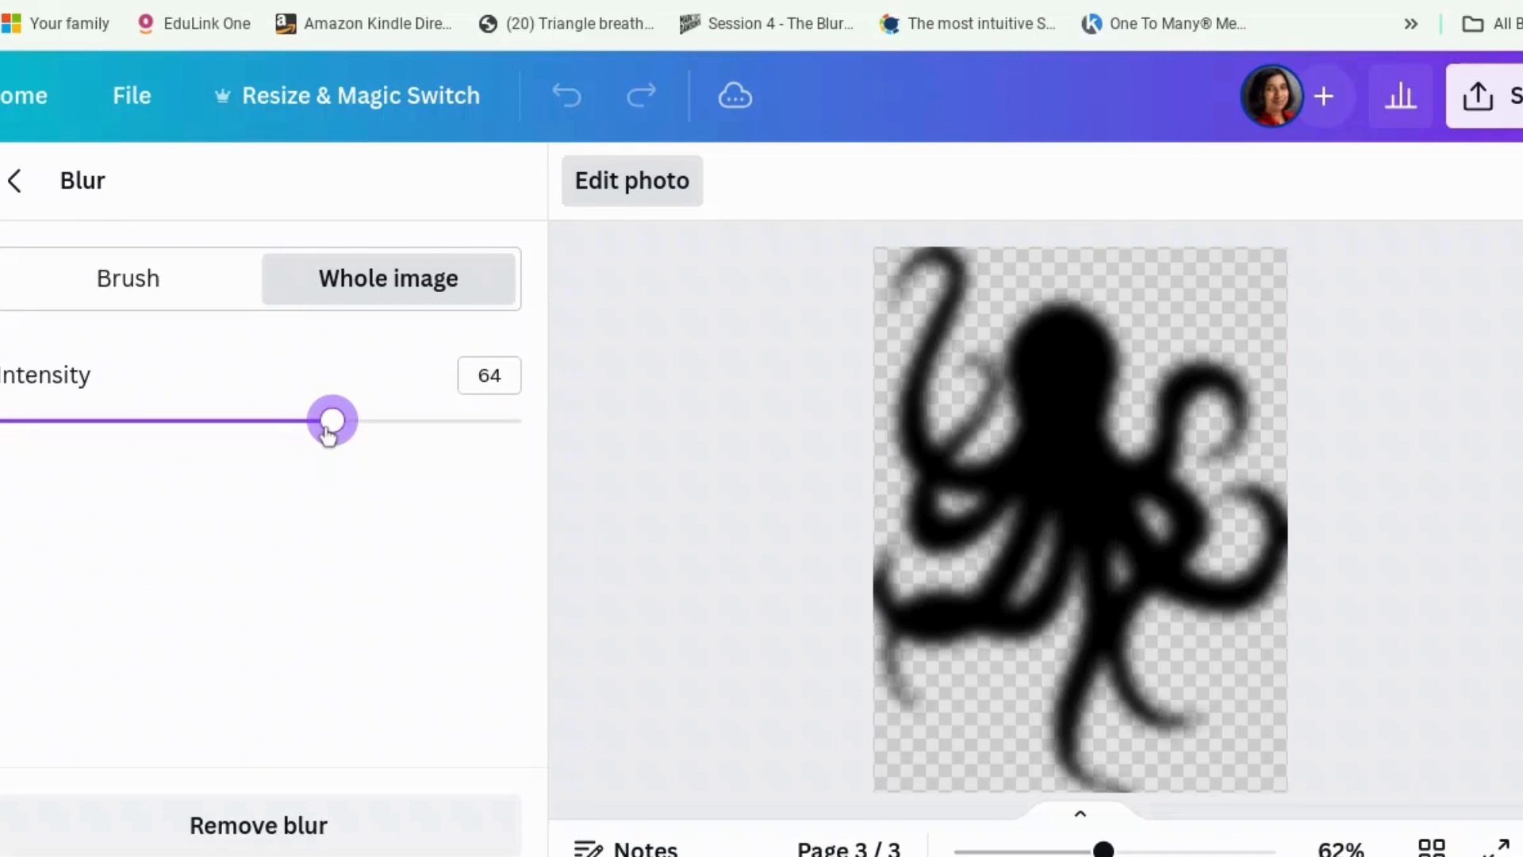
{"action": "left_click", "coordinate": [14, 181]}
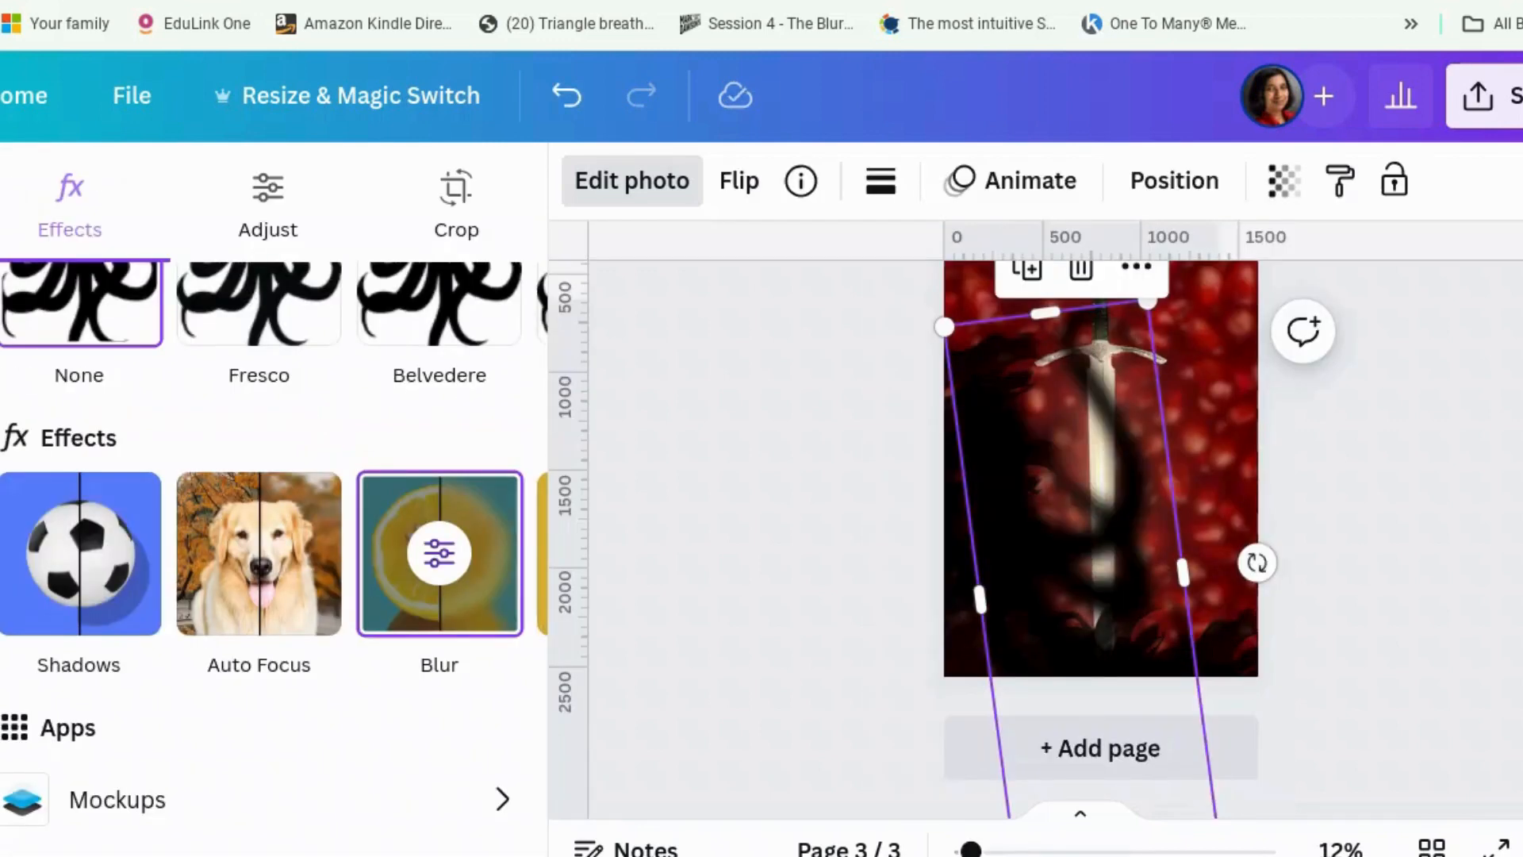
{"action": "left_click", "coordinate": [1401, 477]}
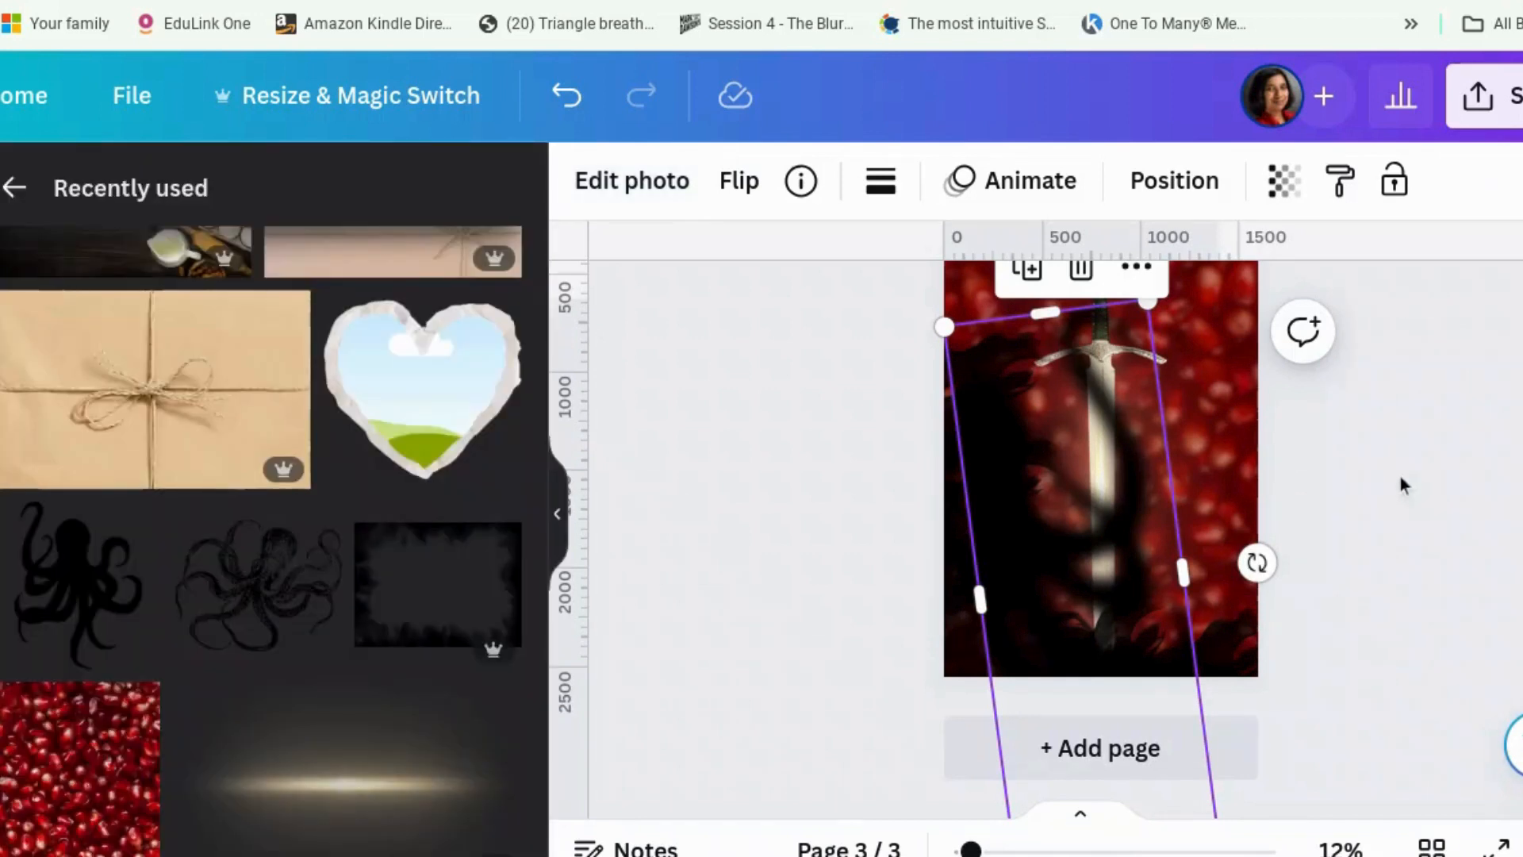
{"action": "left_click", "coordinate": [1373, 478]}
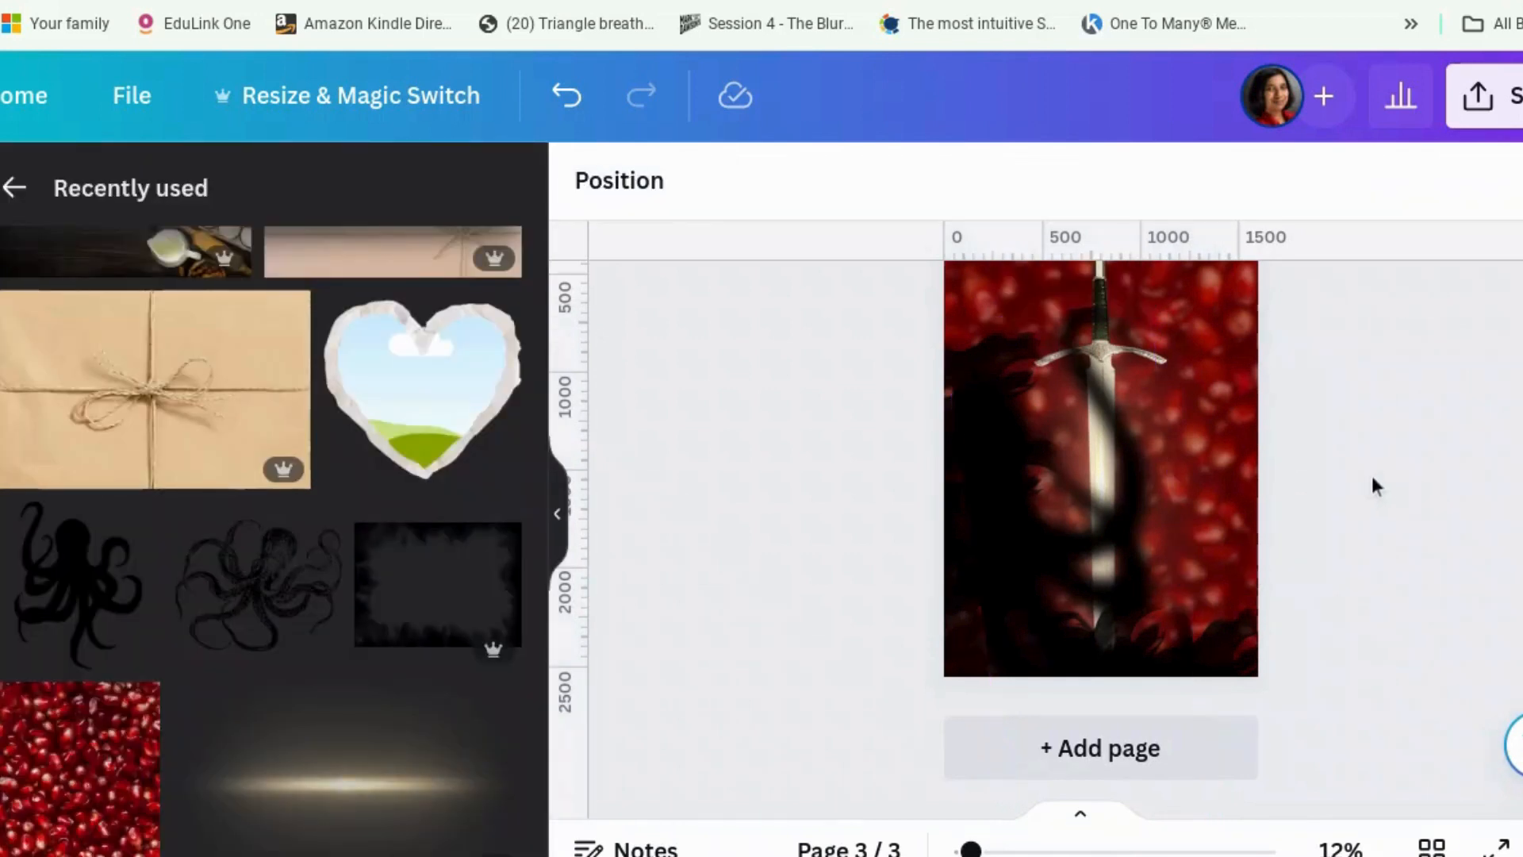
Step: Brush over the blurred octopus's raised upper tentacle with Magic Eraser at brush size 20
{"action": "left_click", "coordinate": [1079, 493]}
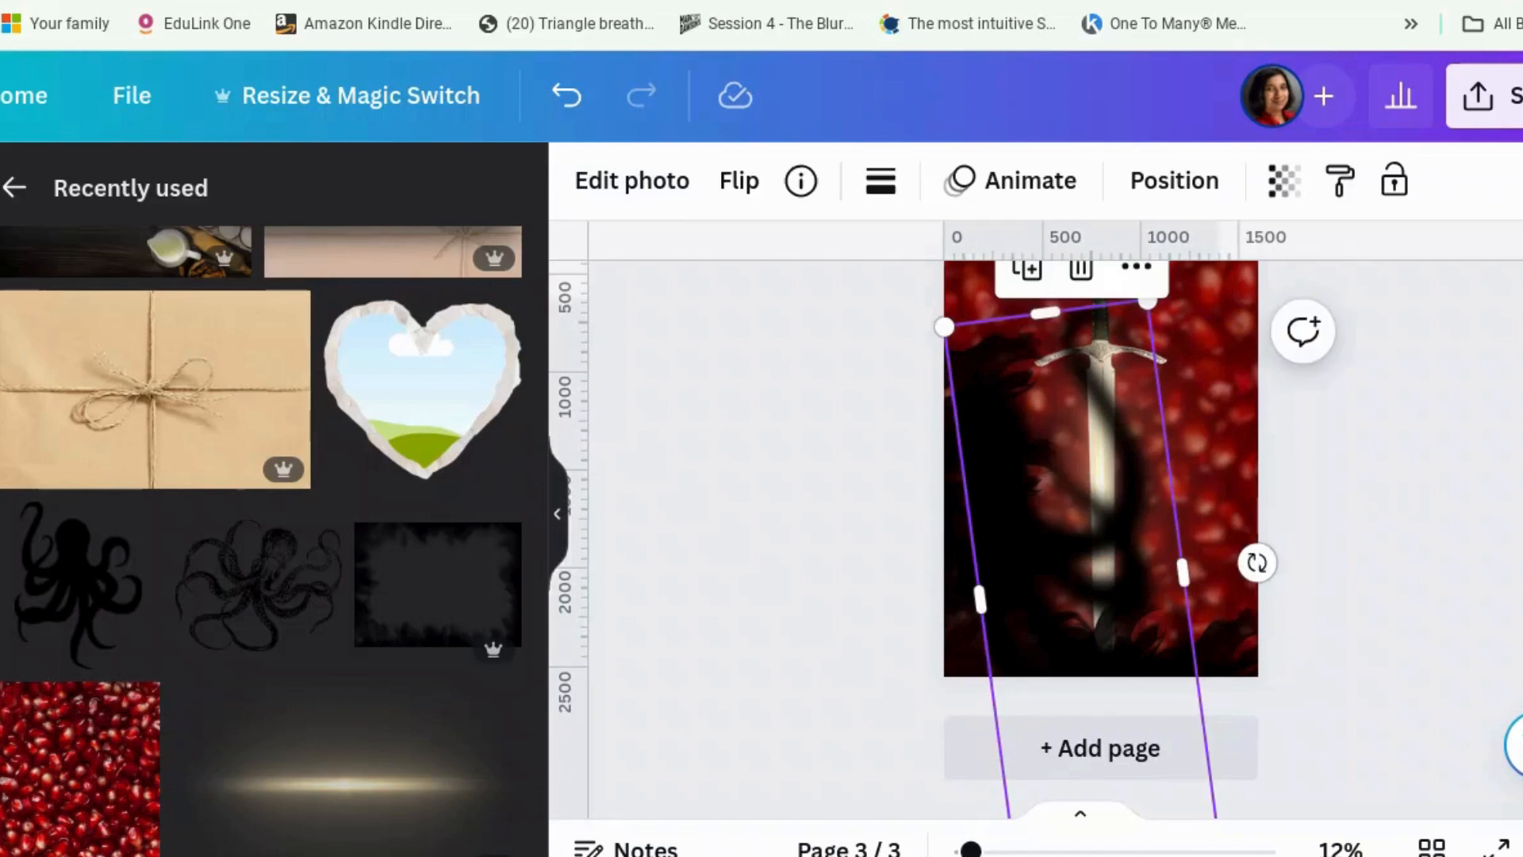
{"action": "left_click", "coordinate": [639, 184]}
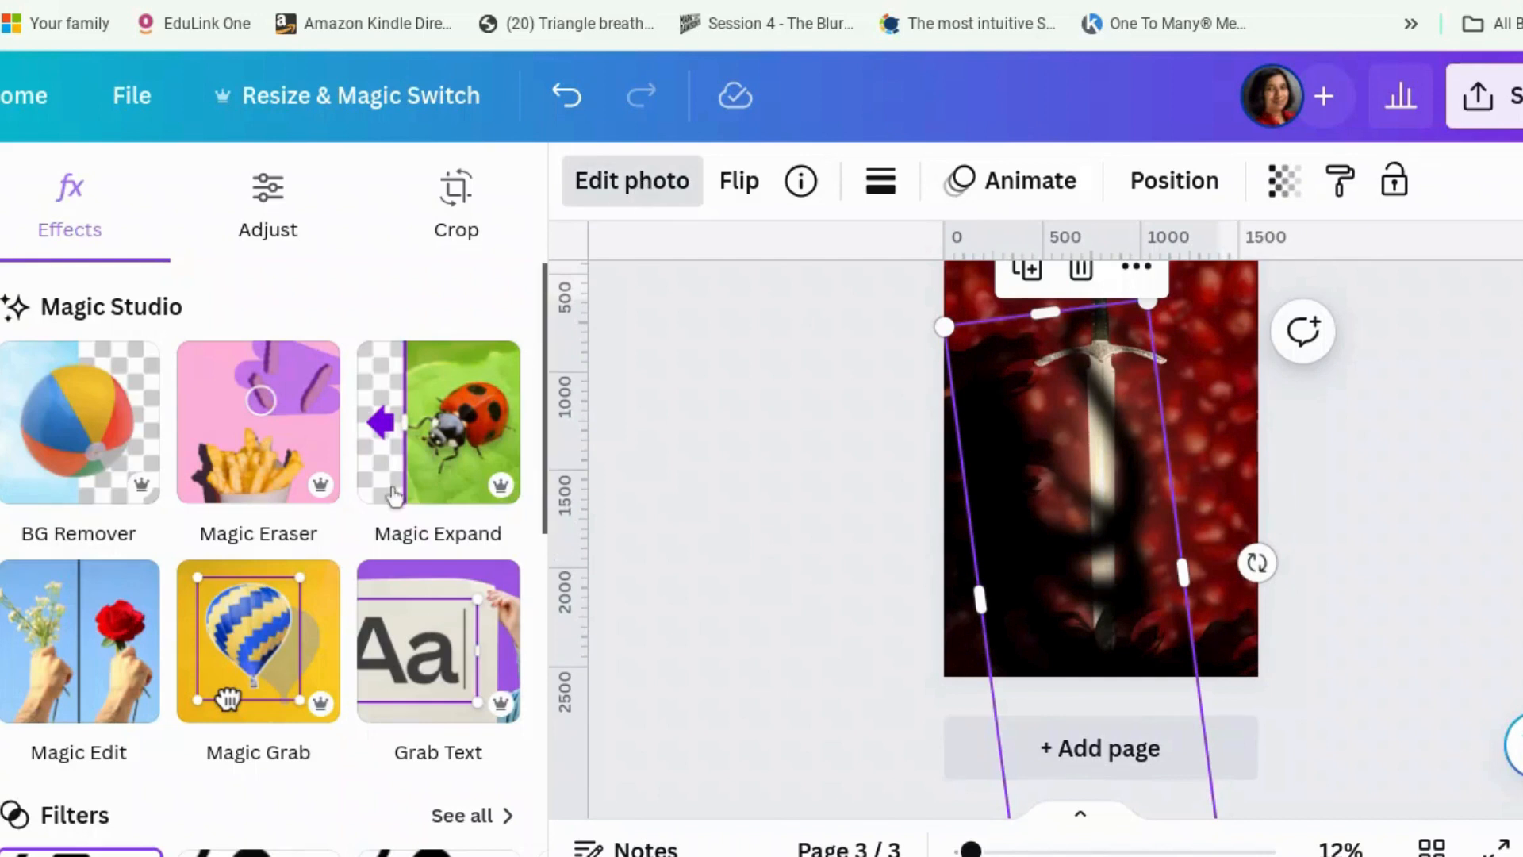
{"action": "scroll", "coordinate": [401, 507], "scroll_direction": "down", "scroll_amount": 3}
{"action": "scroll", "coordinate": [419, 532], "scroll_direction": "up", "scroll_amount": 3}
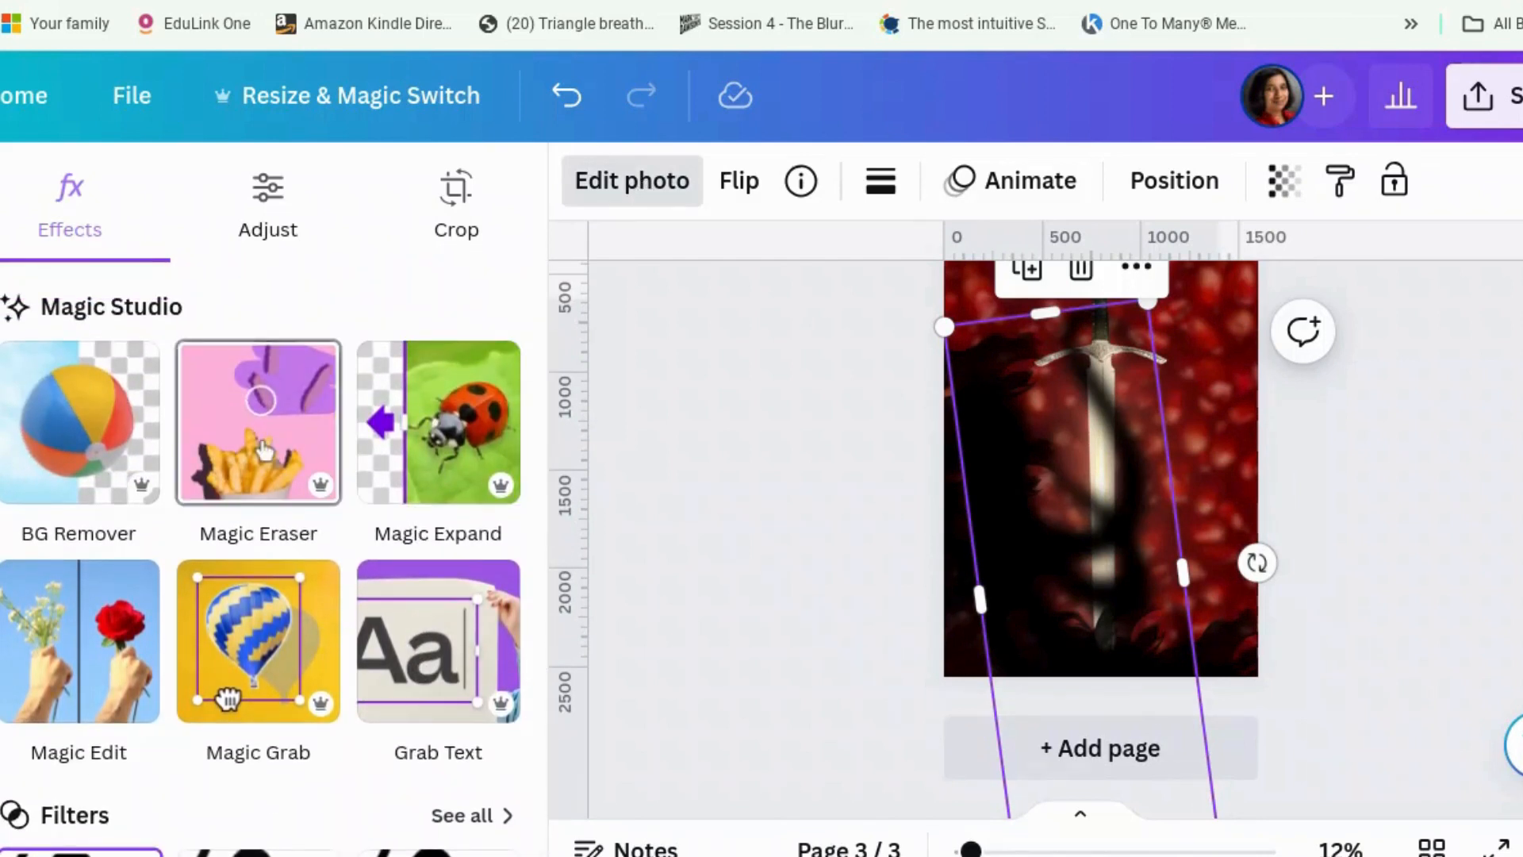
{"action": "left_click", "coordinate": [265, 451]}
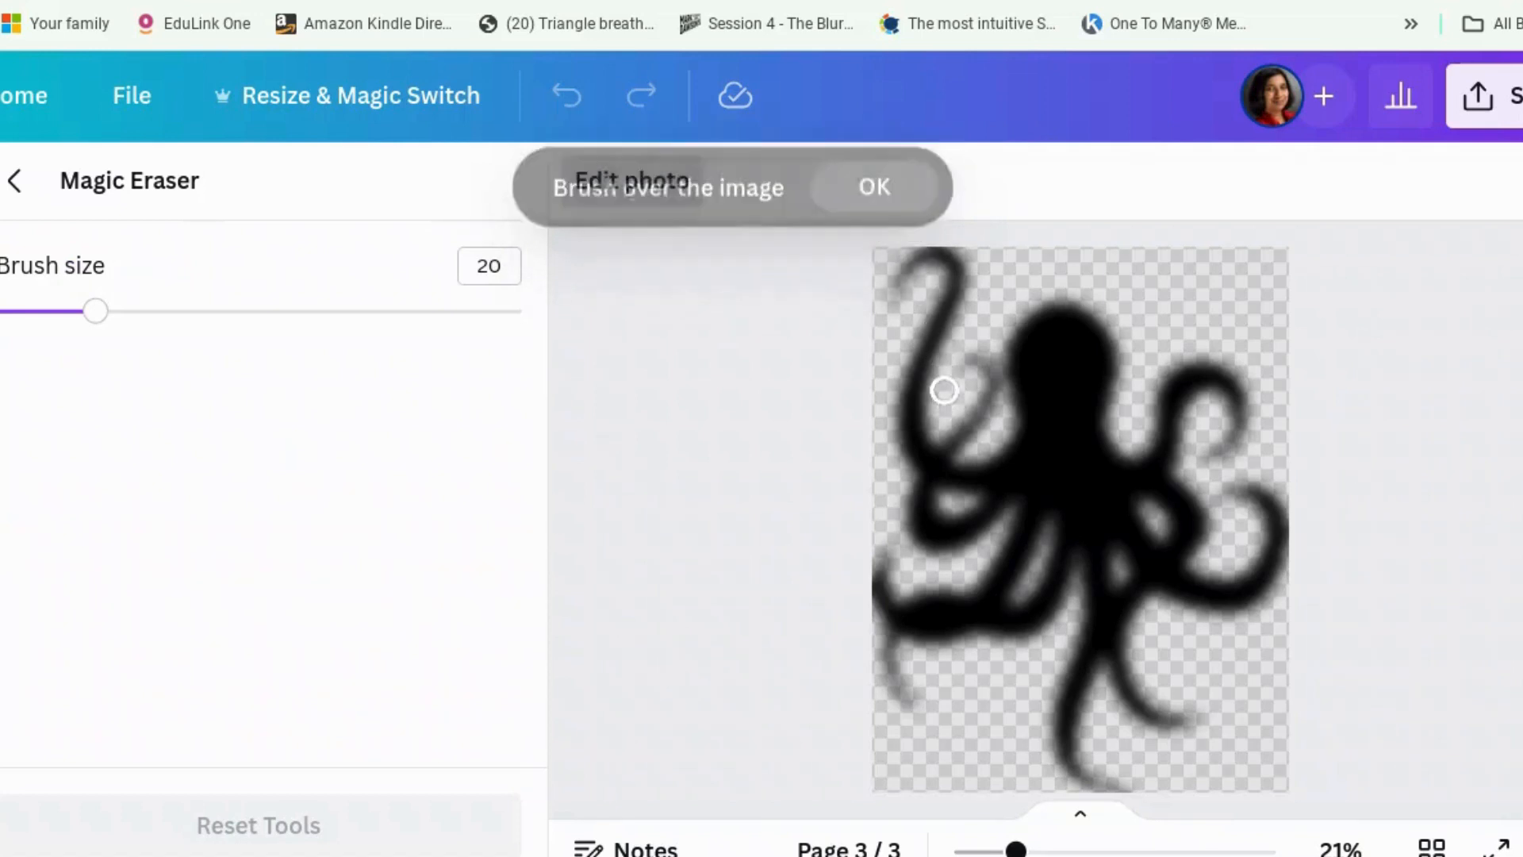
{"action": "left_click_drag", "start_coordinate": [944, 378], "coordinate": [905, 177]}
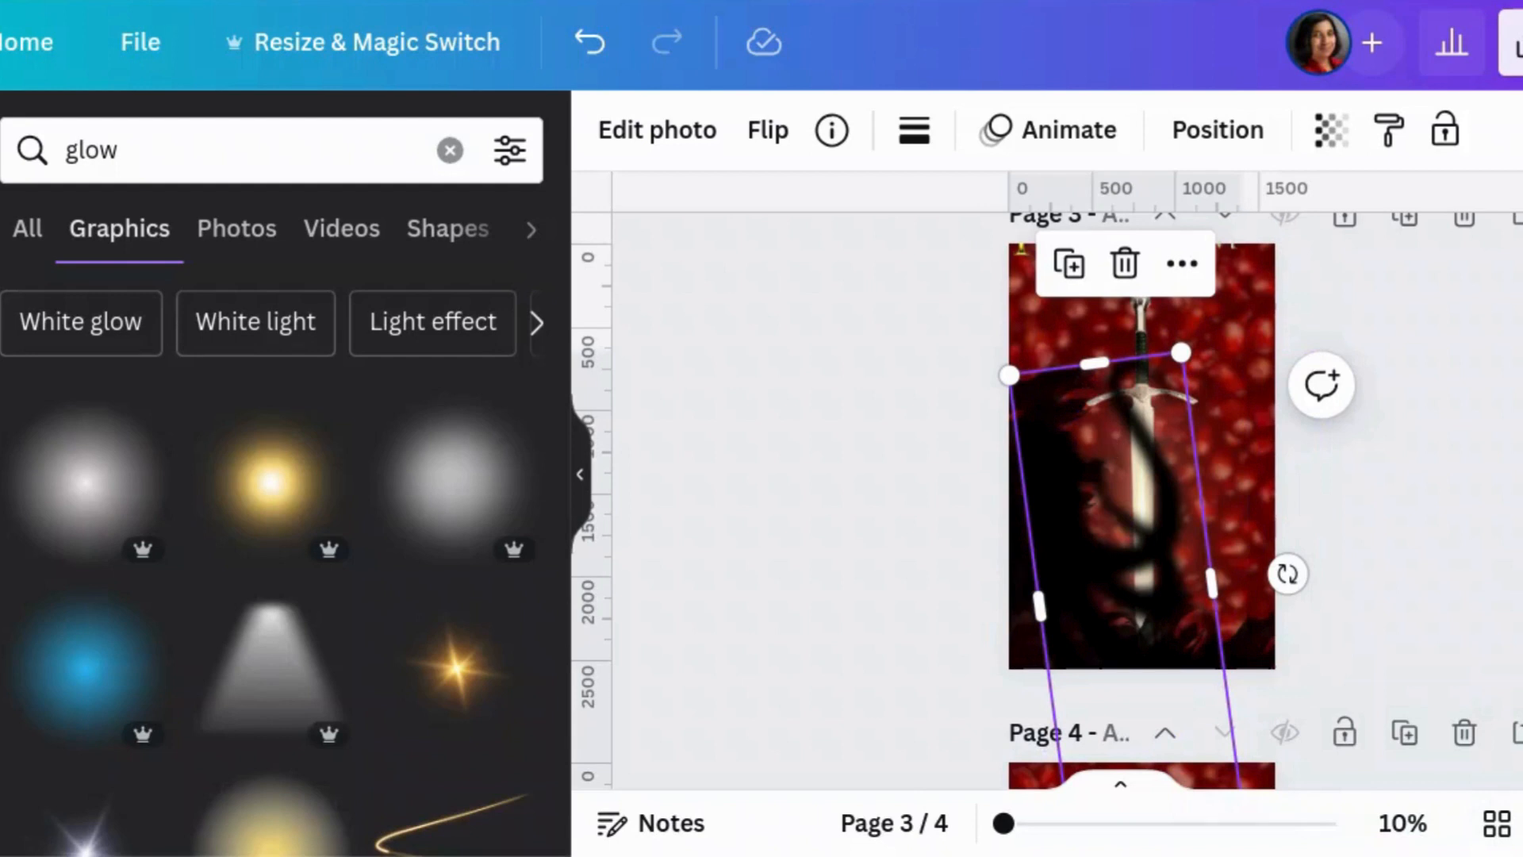
Step: Duplicate the blurred octopus and set the copy aside beyond the page's upper-right edge
{"action": "left_click", "coordinate": [1069, 263]}
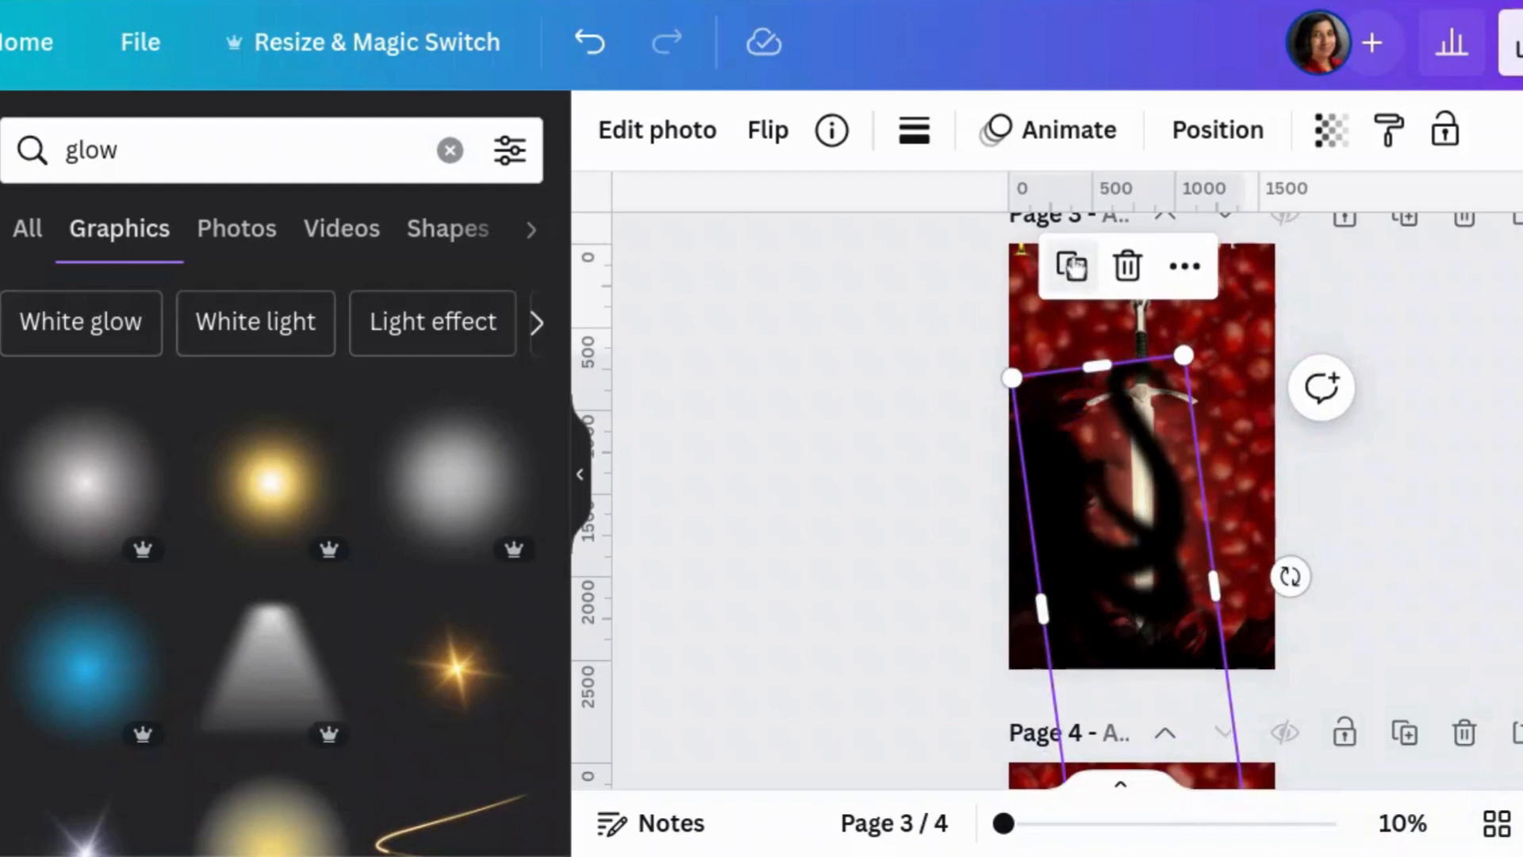
{"action": "left_click_drag", "start_coordinate": [1156, 585], "coordinate": [1347, 341]}
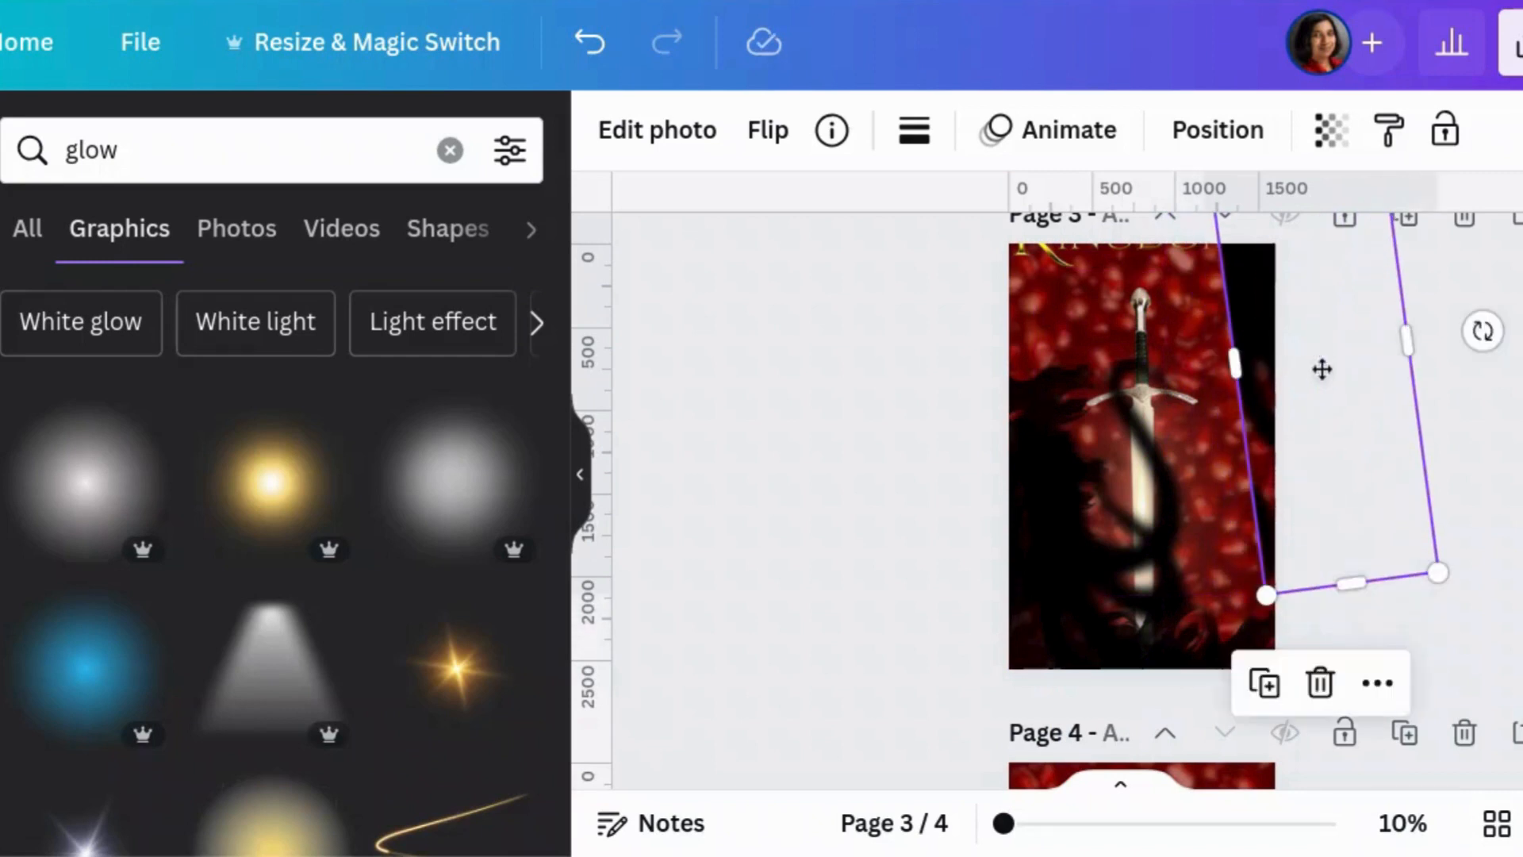
Step: Erase the original octopus's raised tentacle where it crosses the sword and the base of the small curl with Magic Eraser, raising the brush size to 32
{"action": "left_click", "coordinate": [1155, 479]}
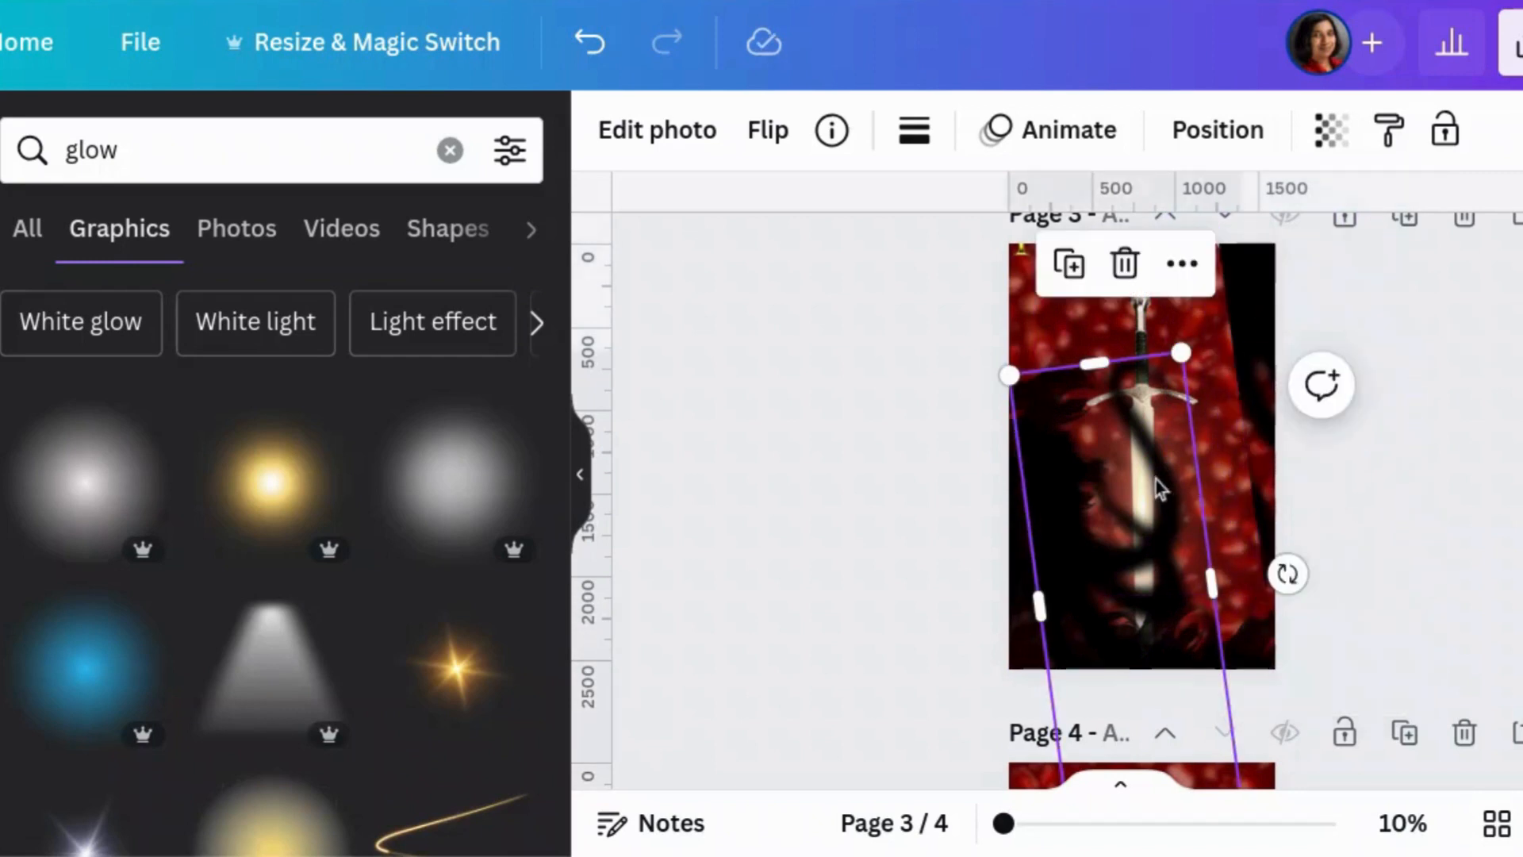
{"action": "left_click", "coordinate": [679, 150]}
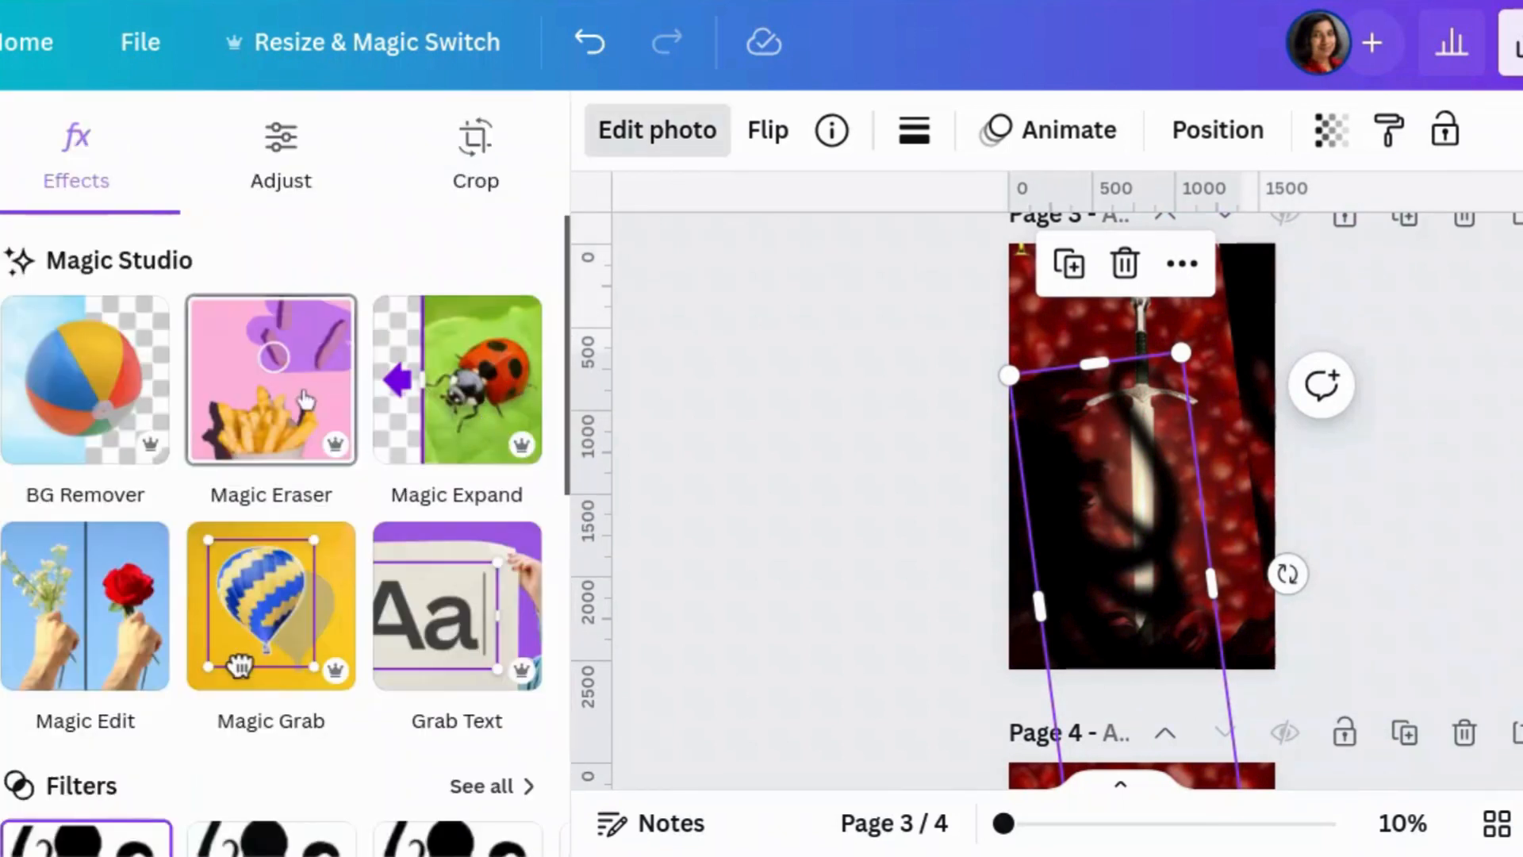
{"action": "left_click", "coordinate": [305, 401]}
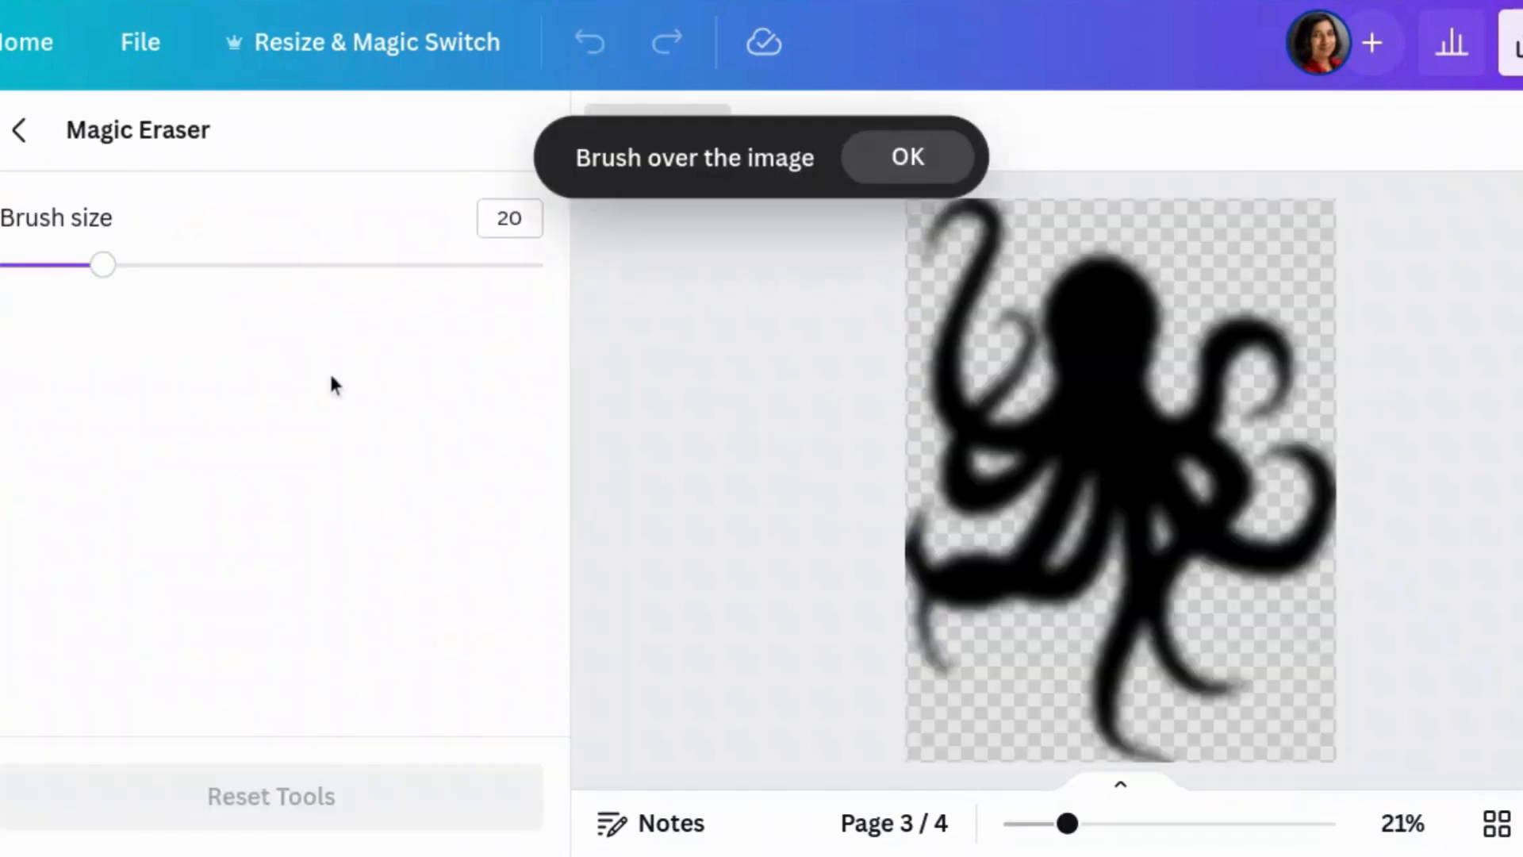
{"action": "left_click", "coordinate": [959, 209]}
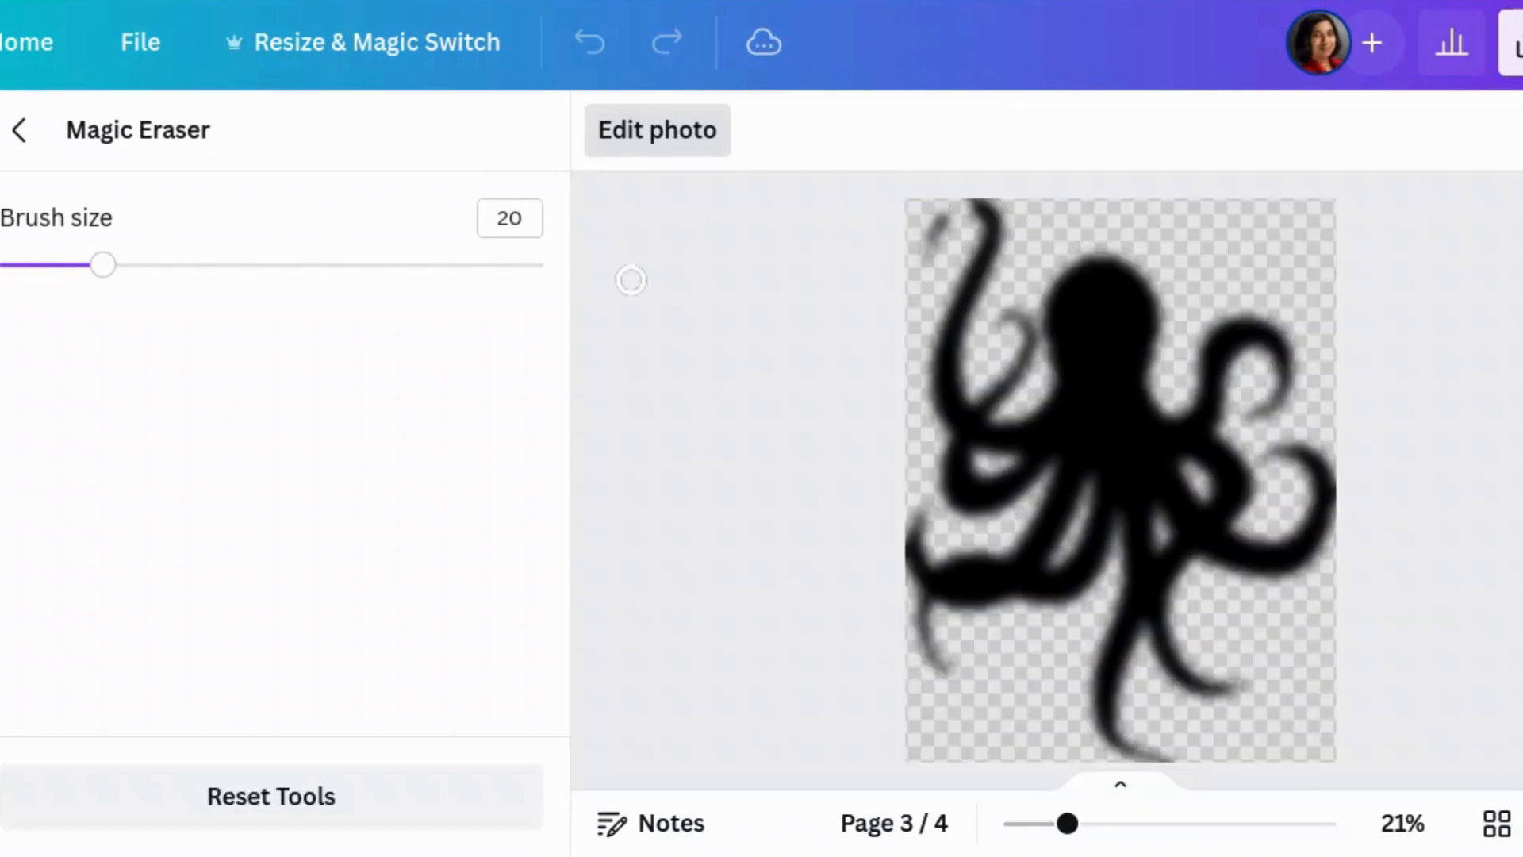
{"action": "left_click_drag", "start_coordinate": [116, 278], "coordinate": [181, 278]}
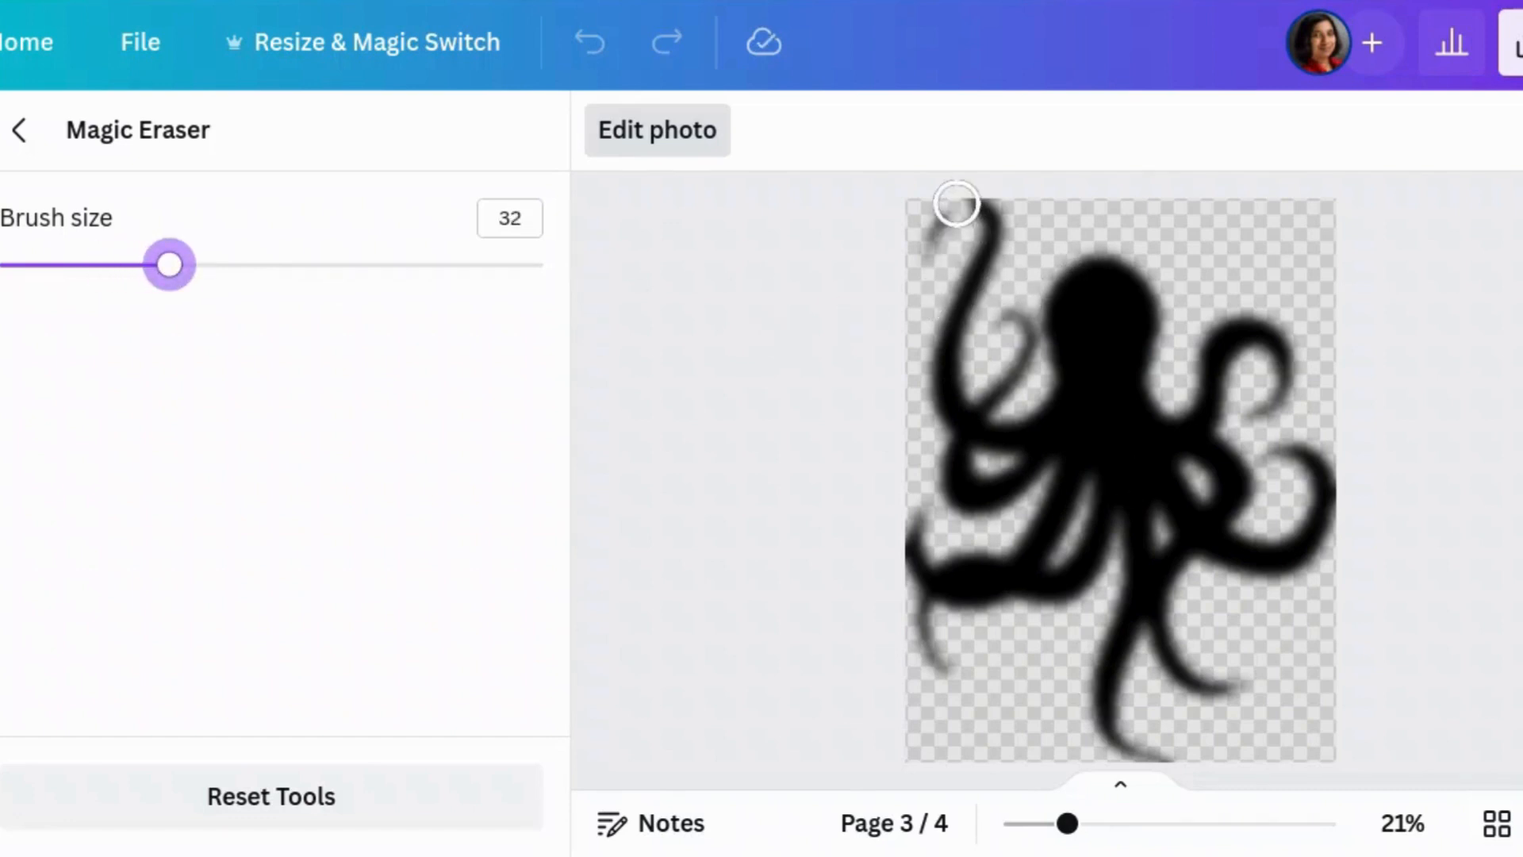
{"action": "left_click", "coordinate": [972, 281]}
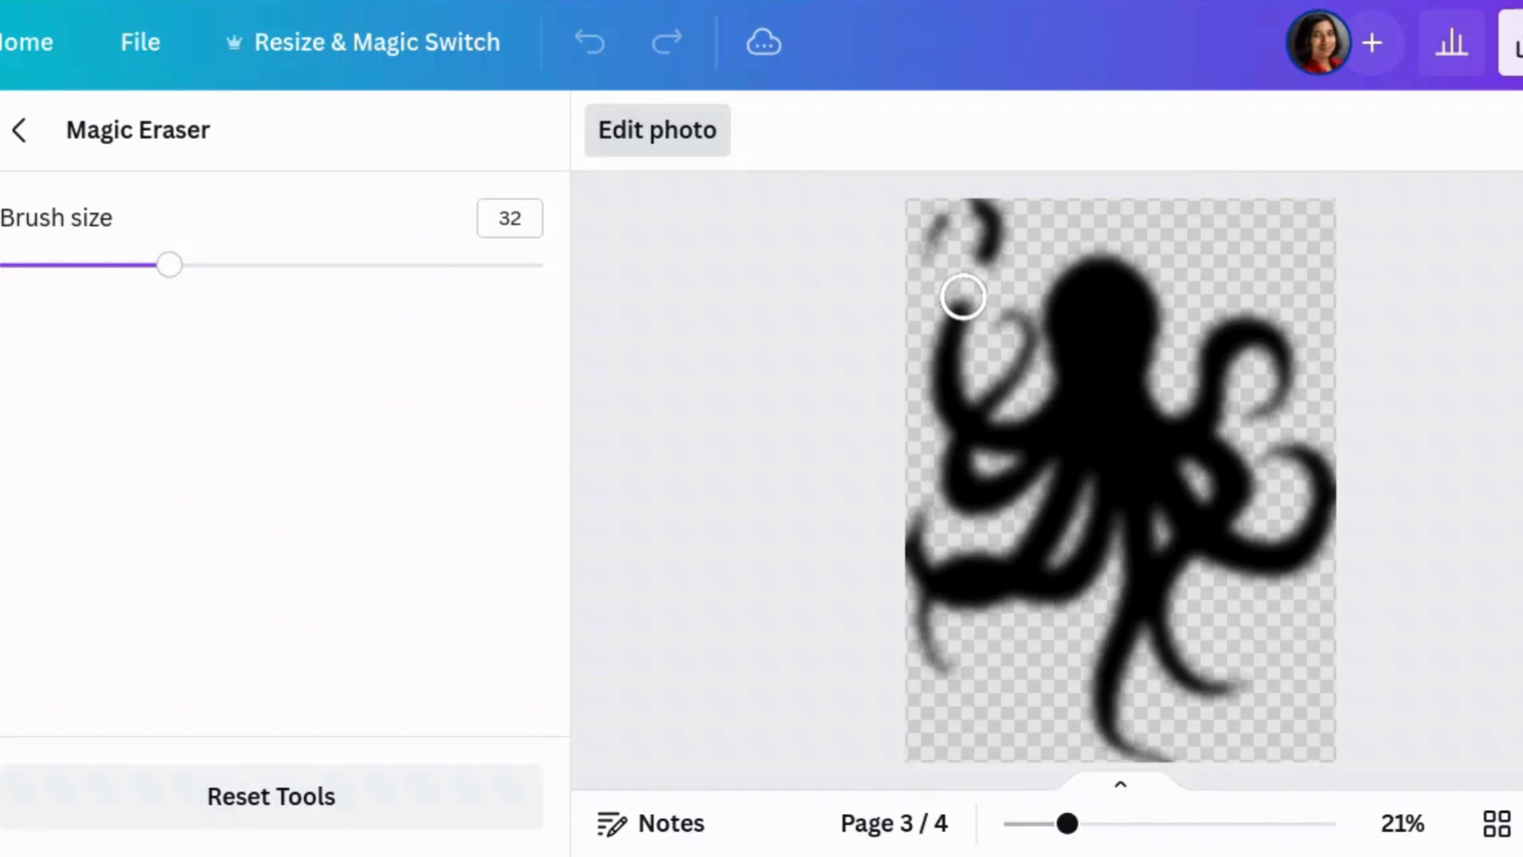
{"action": "left_click", "coordinate": [963, 298]}
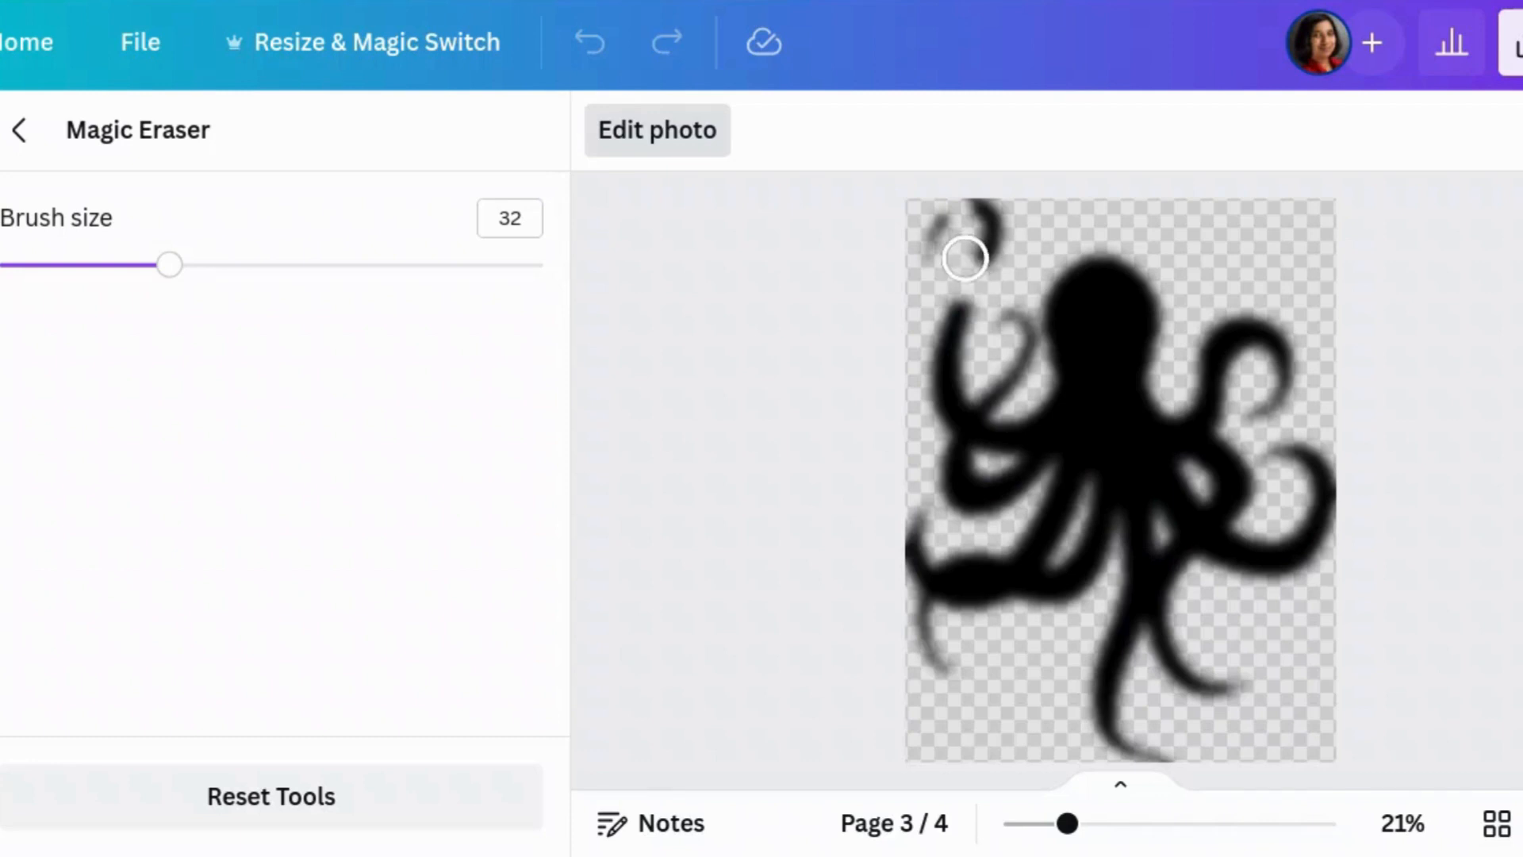
{"action": "left_click", "coordinate": [970, 259]}
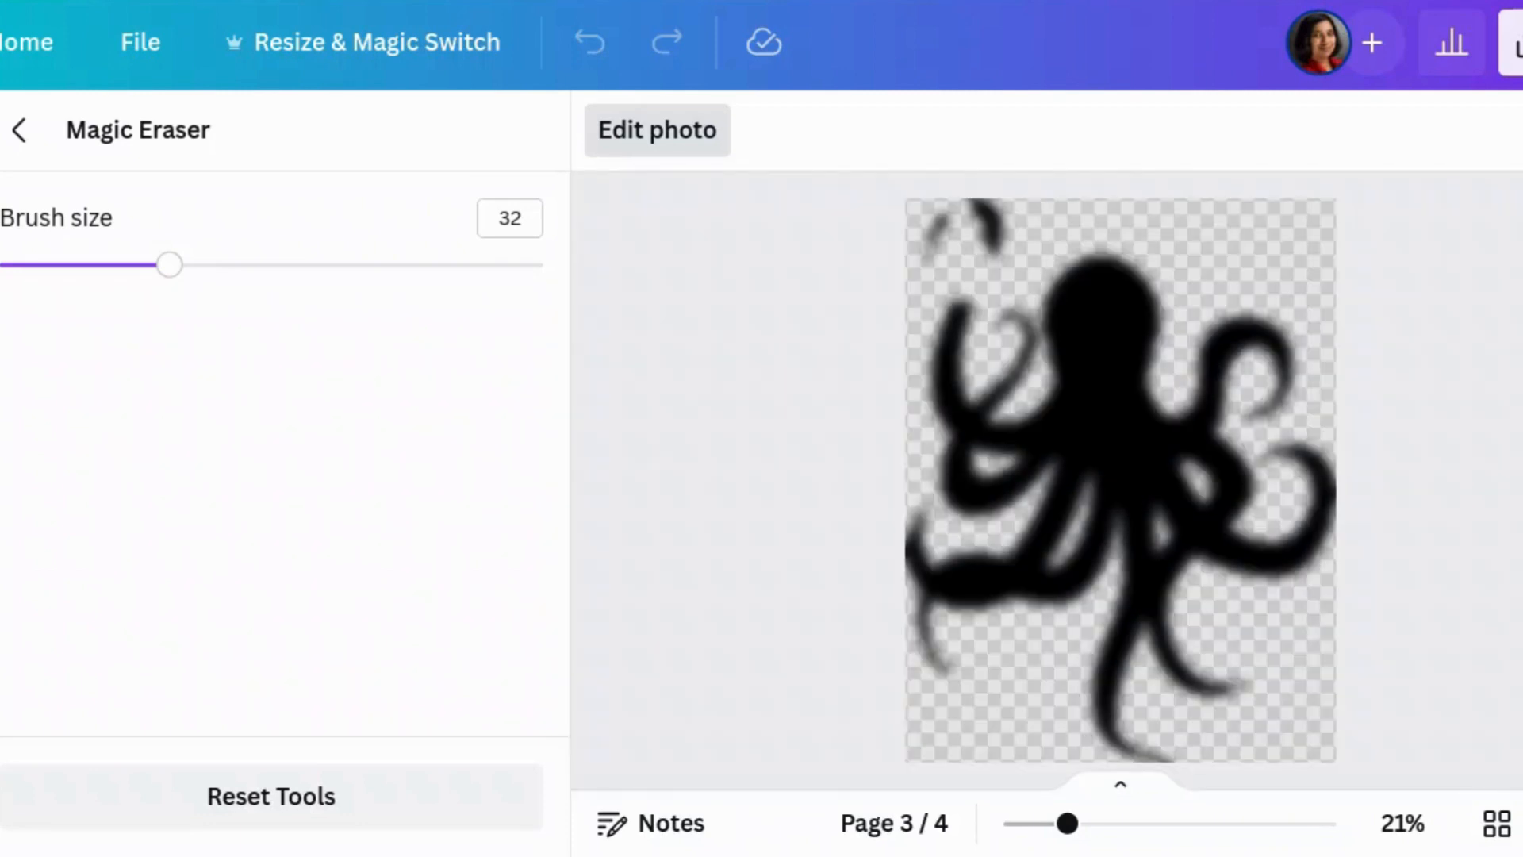
{"action": "left_click", "coordinate": [993, 392]}
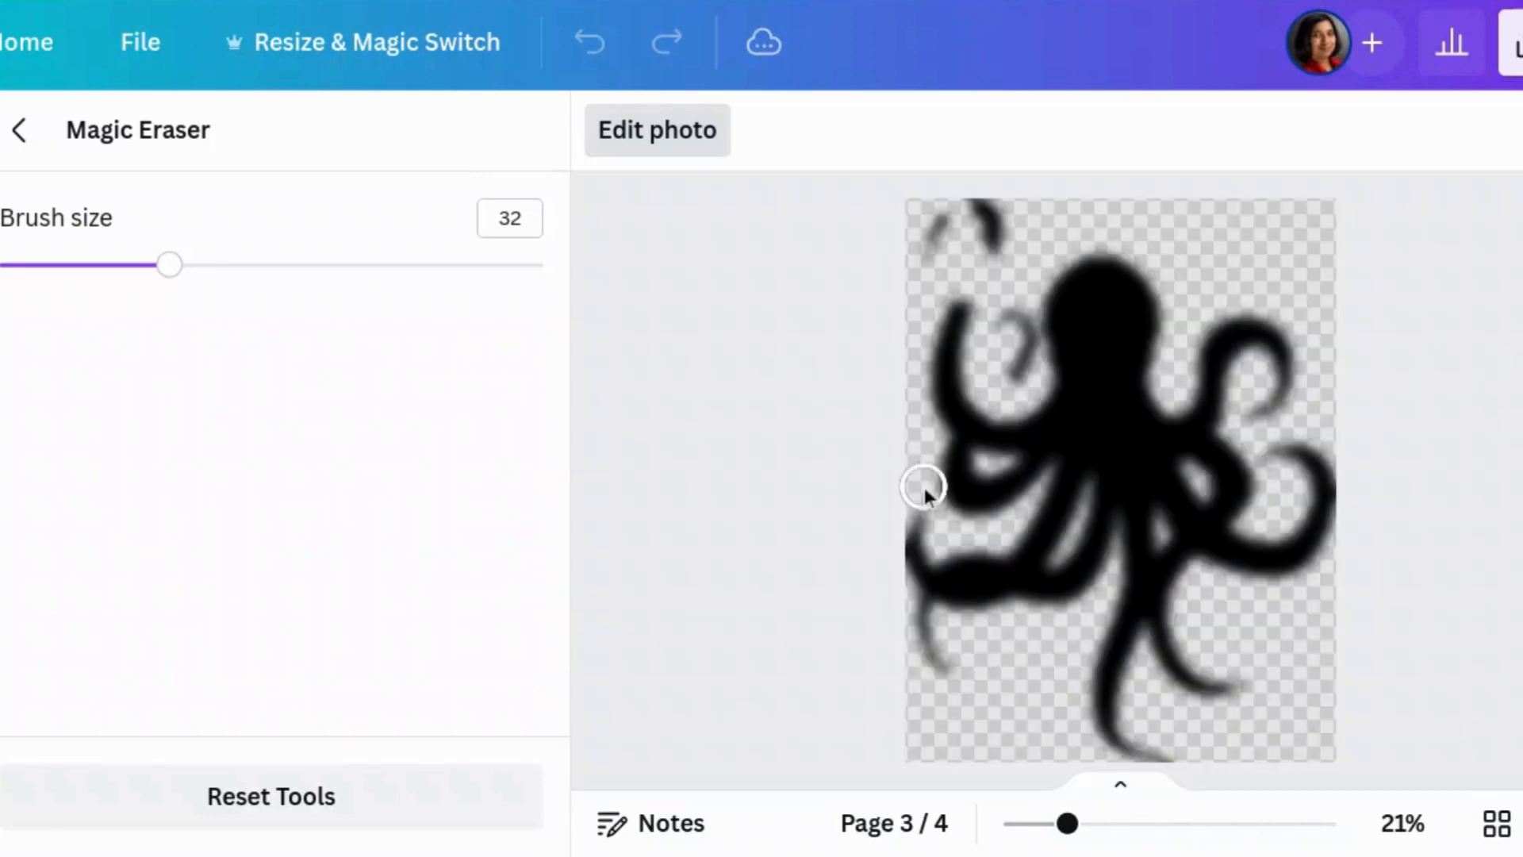
{"action": "left_click", "coordinate": [19, 132]}
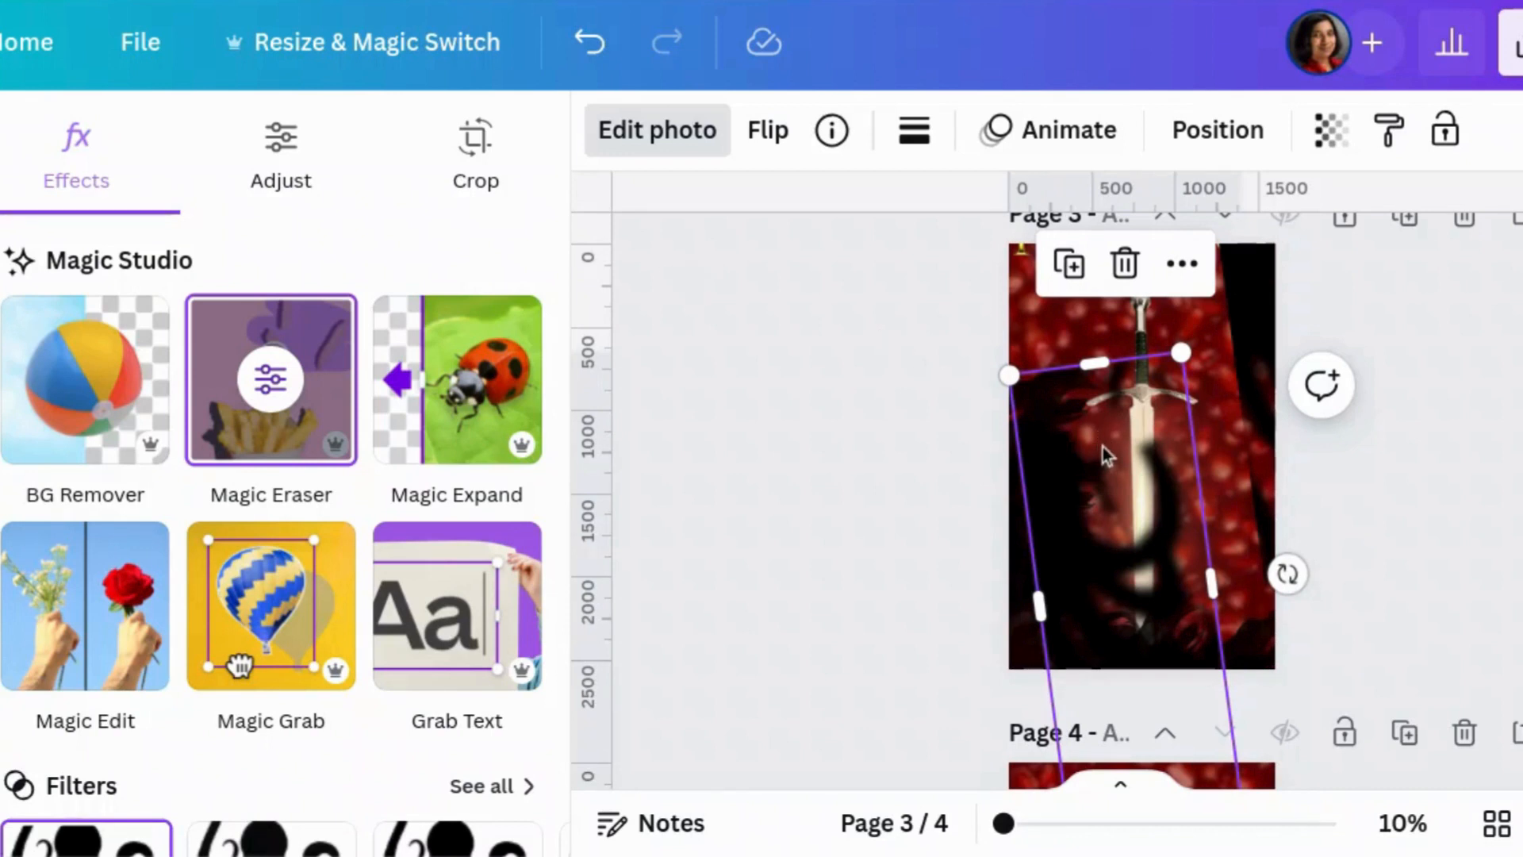
Step: Nudge the erased octopus slightly right and trim the tip of its raised tentacle stub with Magic Eraser at brush size 20
{"action": "left_click_drag", "start_coordinate": [1103, 448], "coordinate": [1121, 447]}
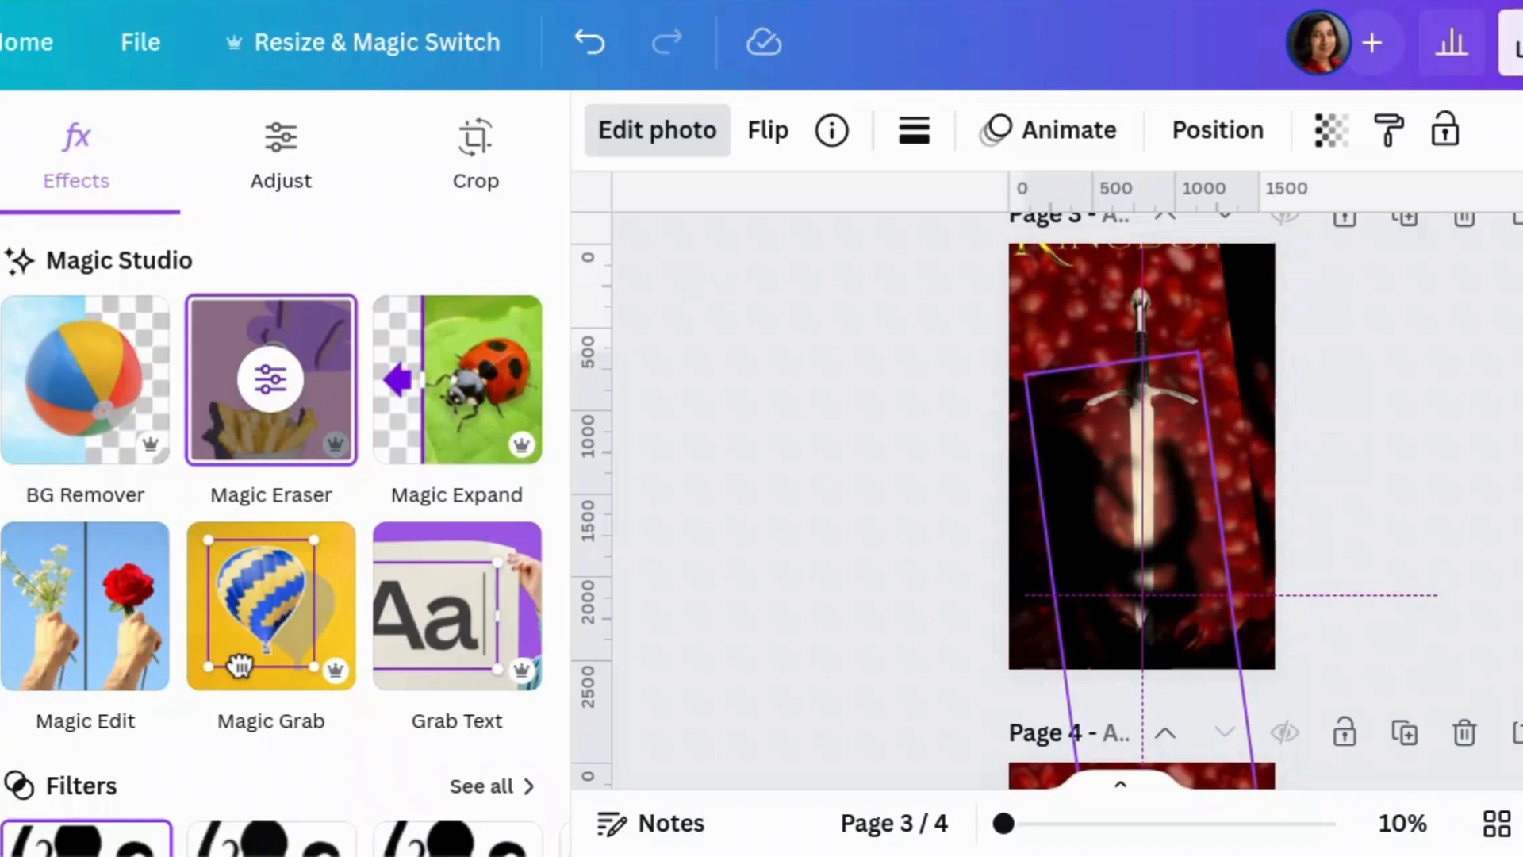
{"action": "left_click_drag", "start_coordinate": [1121, 447], "coordinate": [1109, 442]}
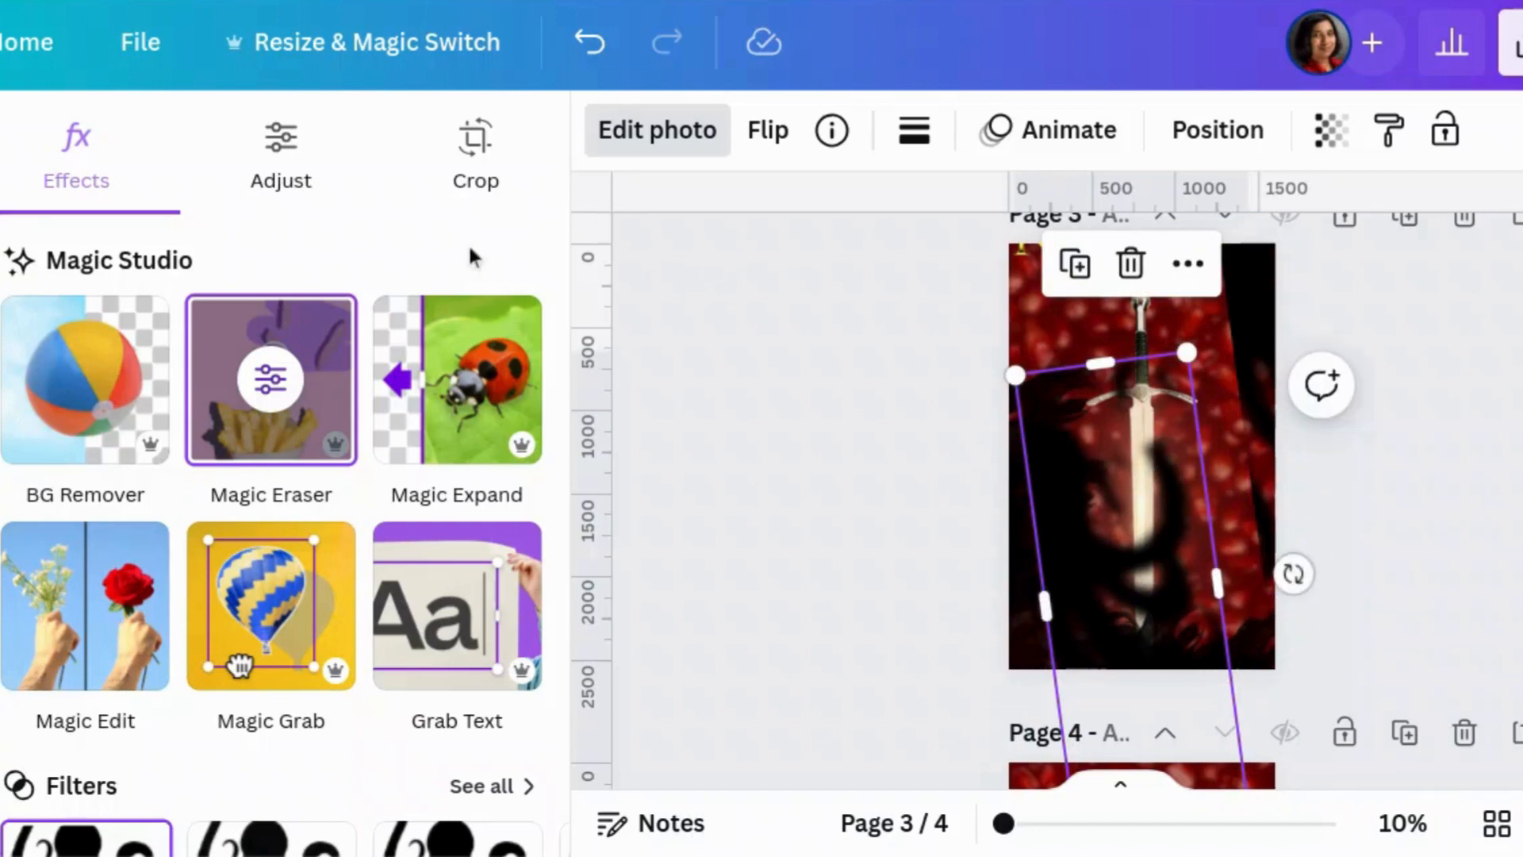
{"action": "left_click", "coordinate": [293, 384]}
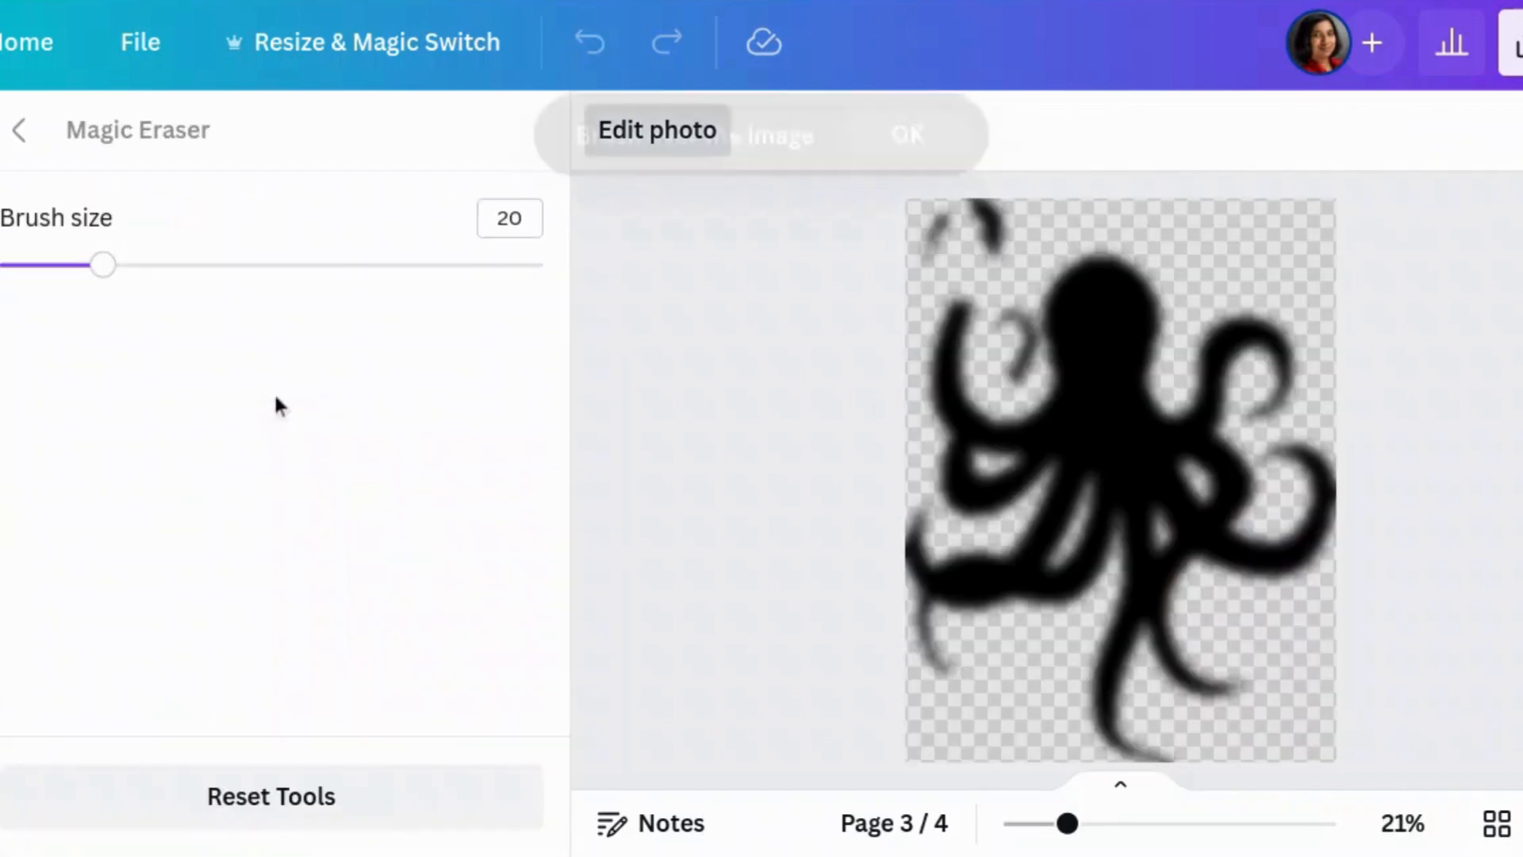
{"action": "left_click", "coordinate": [961, 305]}
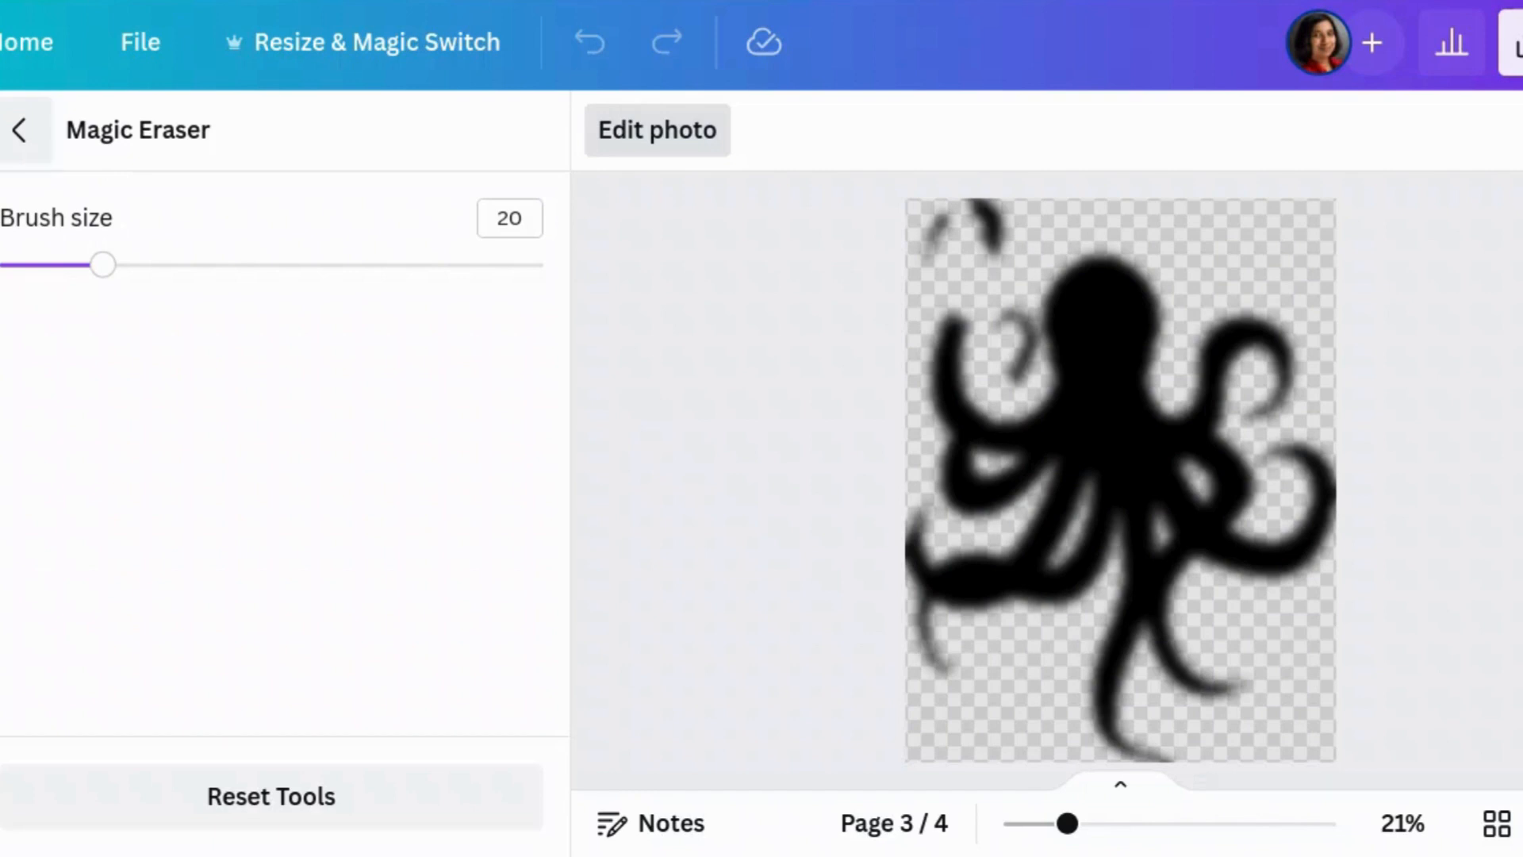
{"action": "left_click", "coordinate": [19, 129]}
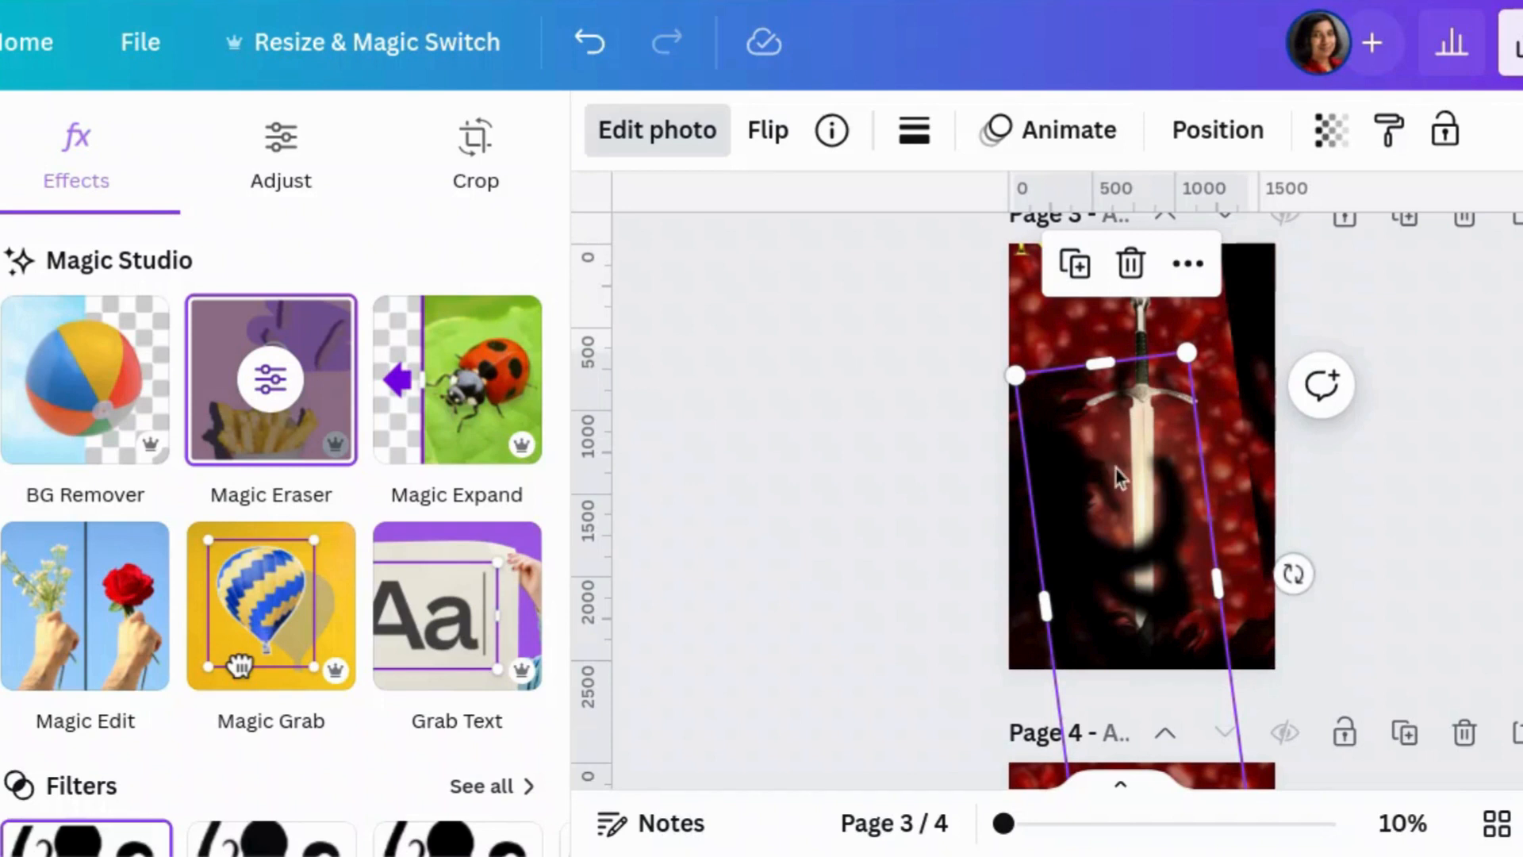
{"action": "left_click_drag", "start_coordinate": [1121, 477], "coordinate": [1121, 476]}
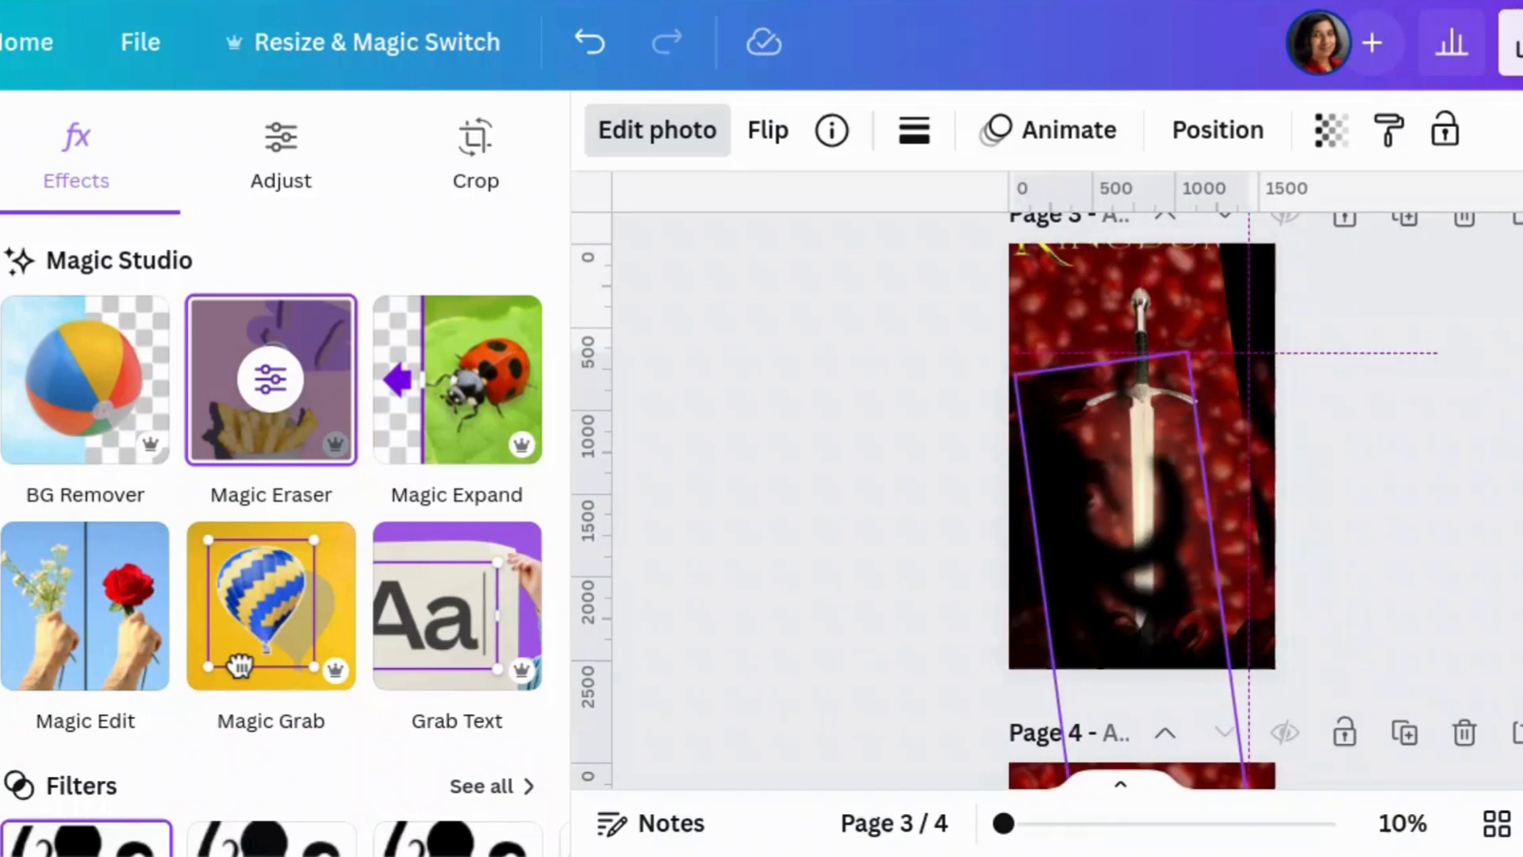
{"action": "left_click_drag", "start_coordinate": [1121, 476], "coordinate": [1119, 476]}
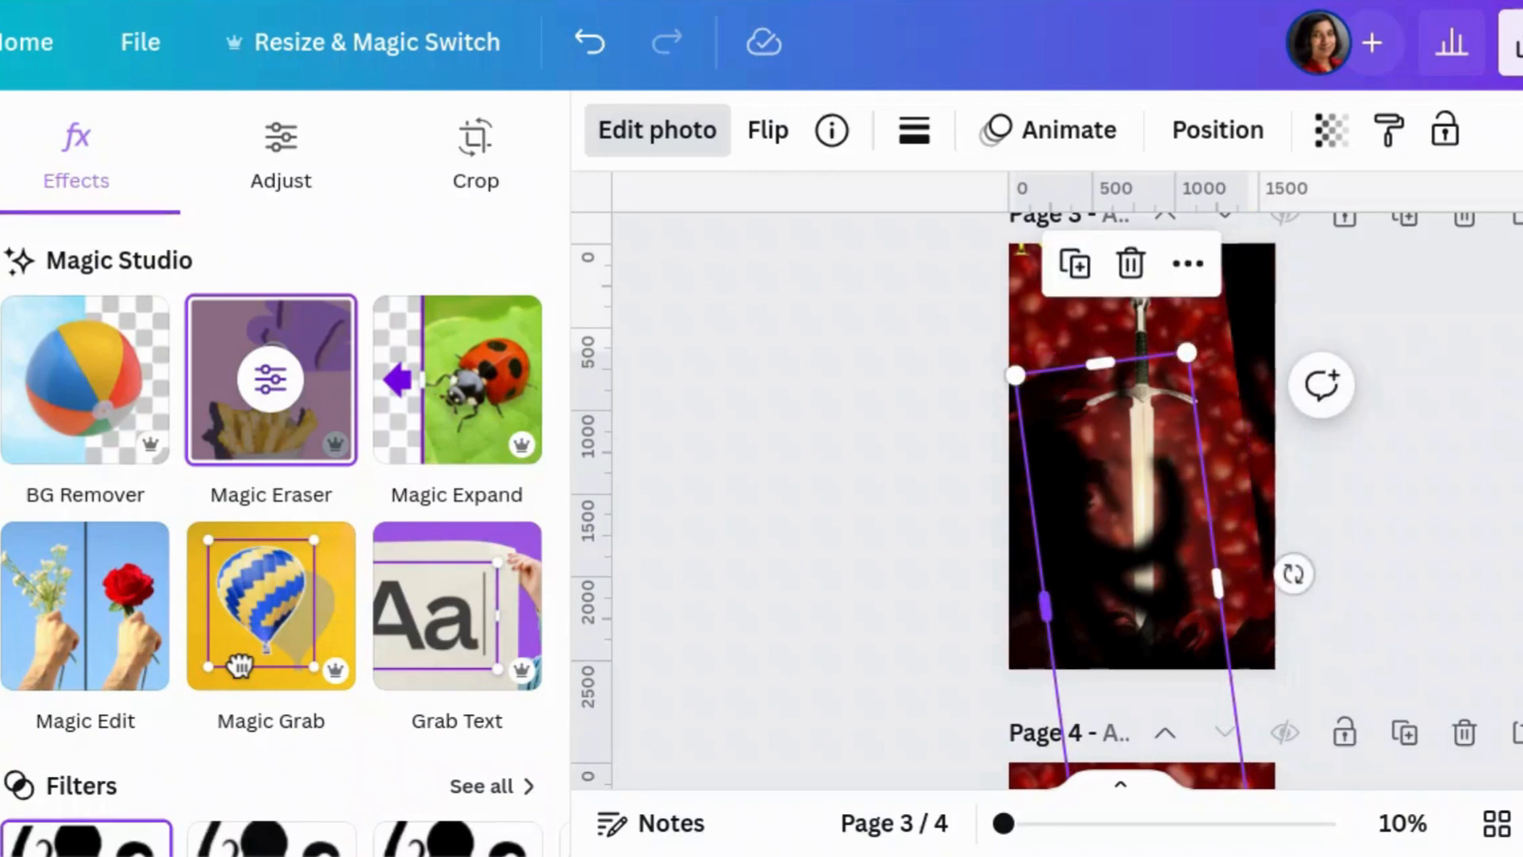
Step: Align the intact octopus copy with the erased one and place its layer behind the sword, directly above the pomegranate background
{"action": "left_click", "coordinate": [1257, 329]}
{"action": "left_click_drag", "start_coordinate": [1257, 329], "coordinate": [1065, 581]}
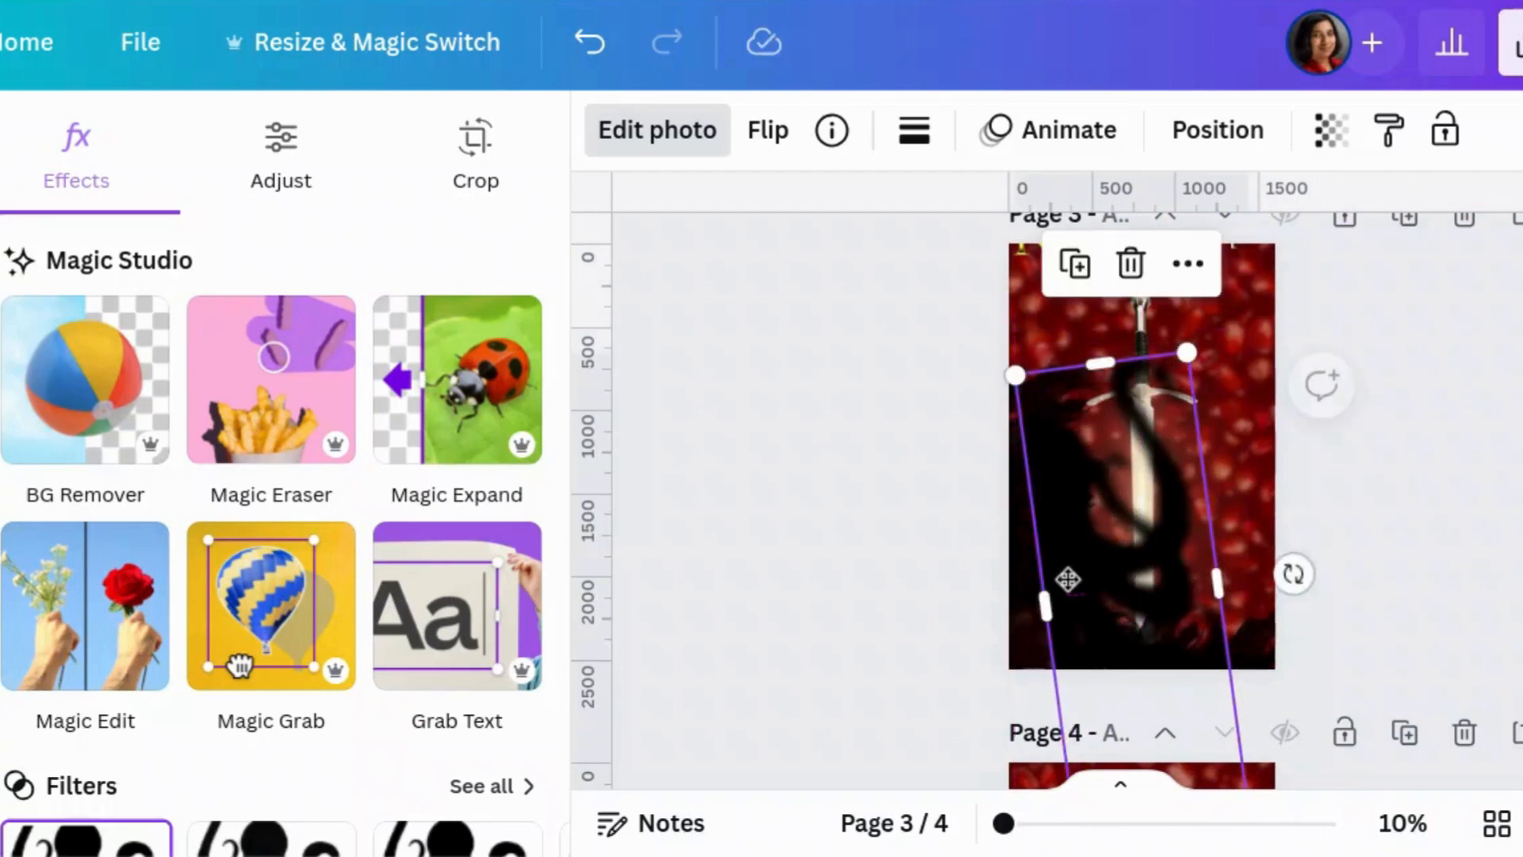
{"action": "left_click", "coordinate": [1207, 147]}
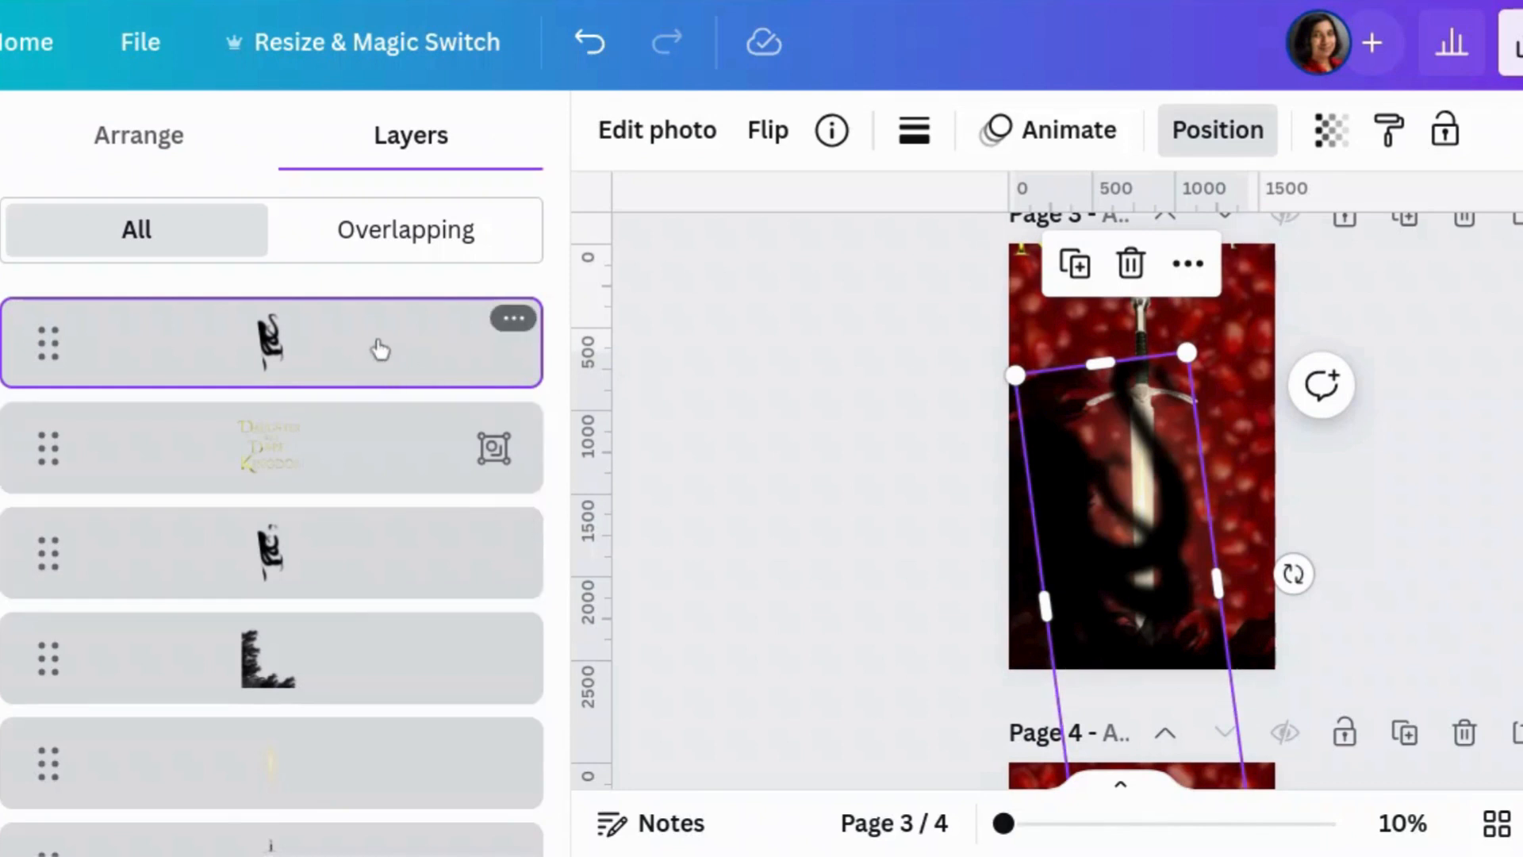
{"action": "left_click_drag", "start_coordinate": [378, 521], "coordinate": [388, 652]}
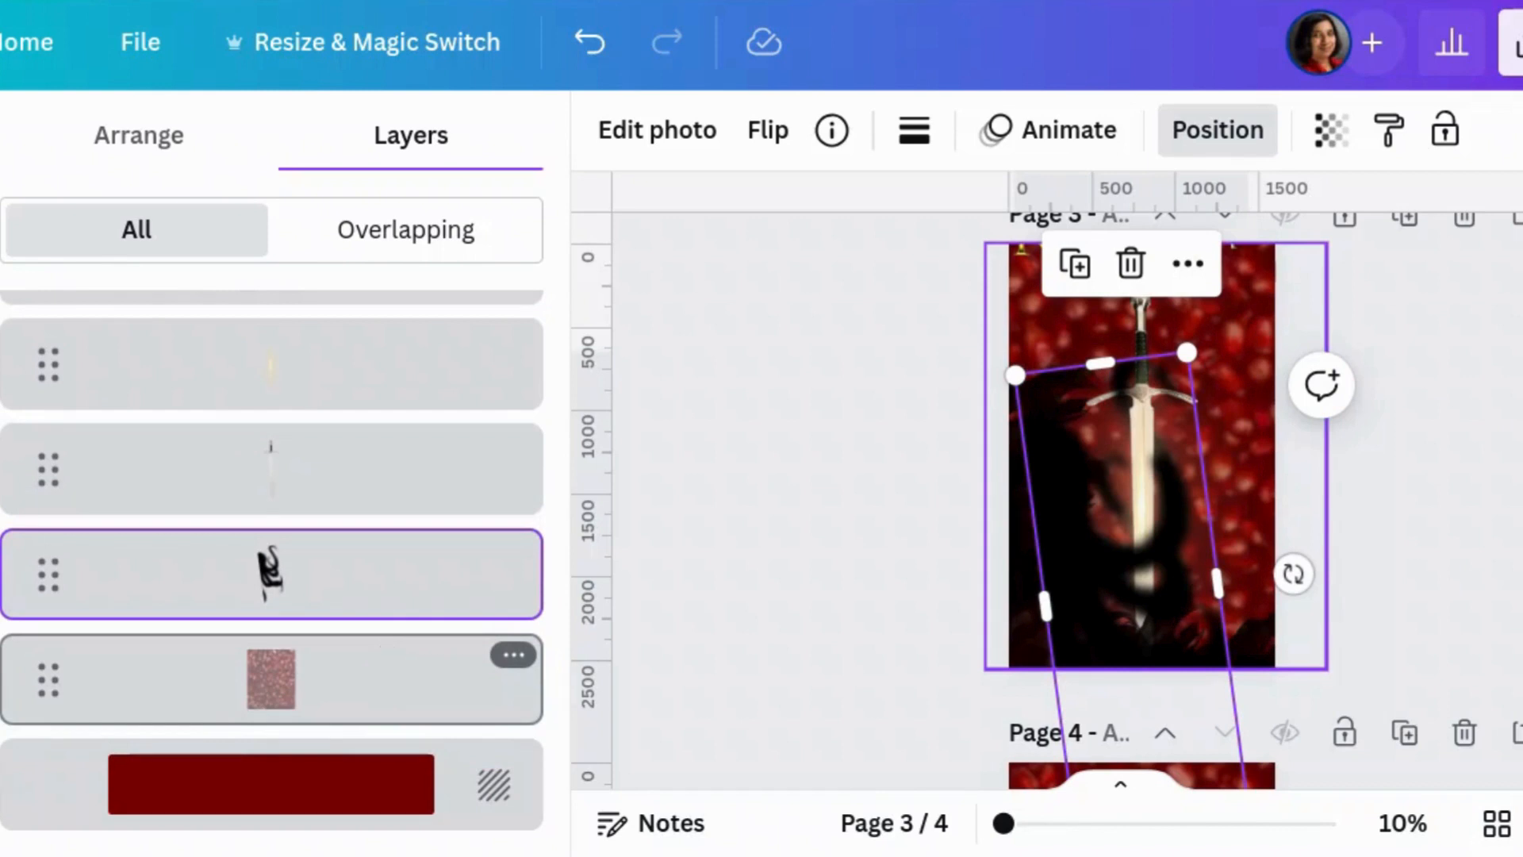
{"action": "left_click", "coordinate": [1071, 463]}
{"action": "left_click_drag", "start_coordinate": [1071, 464], "coordinate": [1075, 456]}
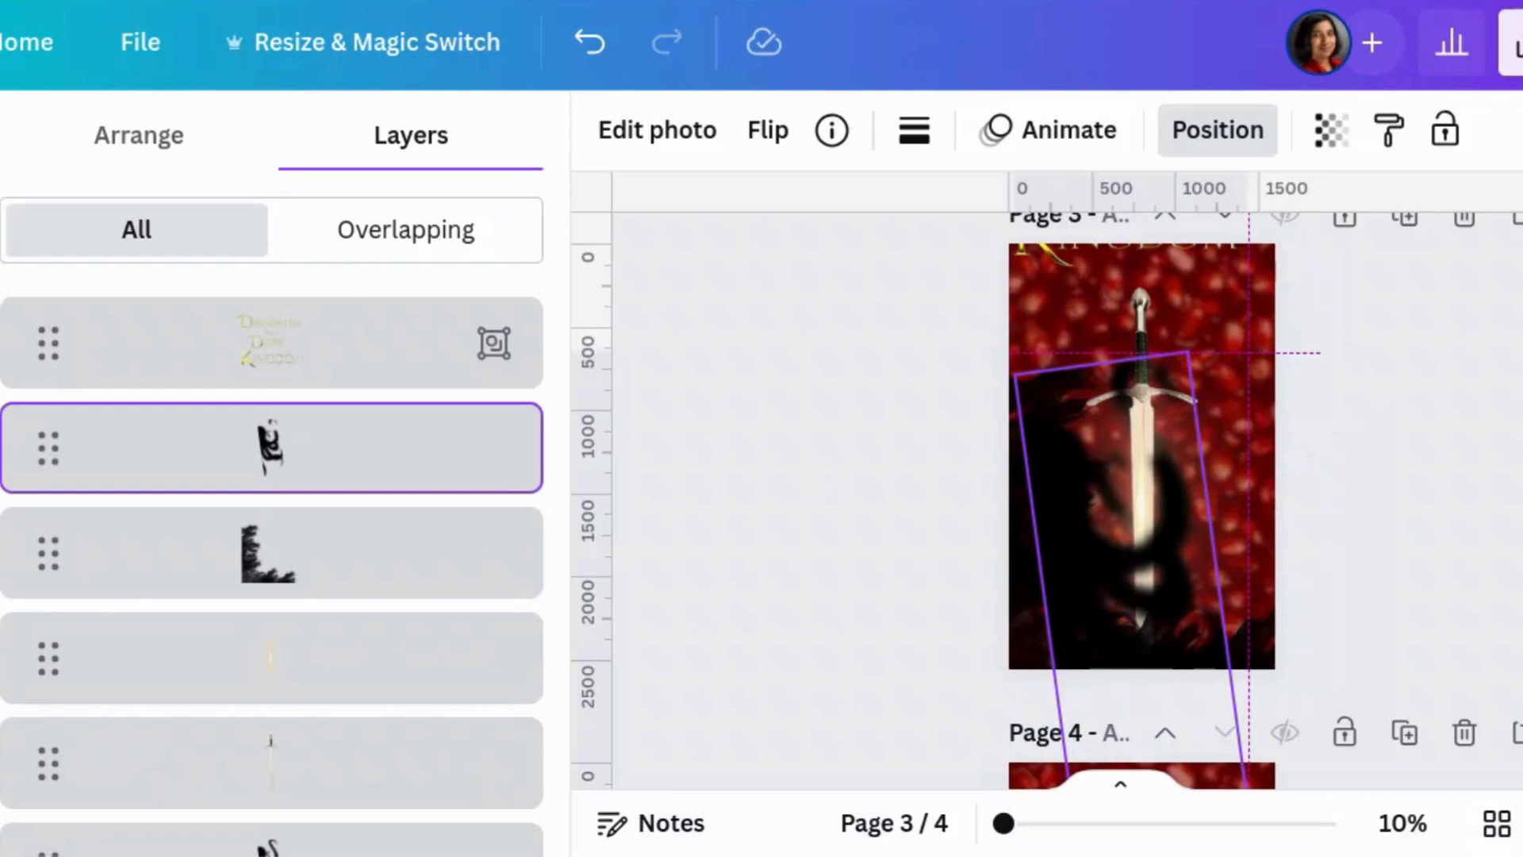
{"action": "left_click_drag", "start_coordinate": [1074, 456], "coordinate": [1074, 454]}
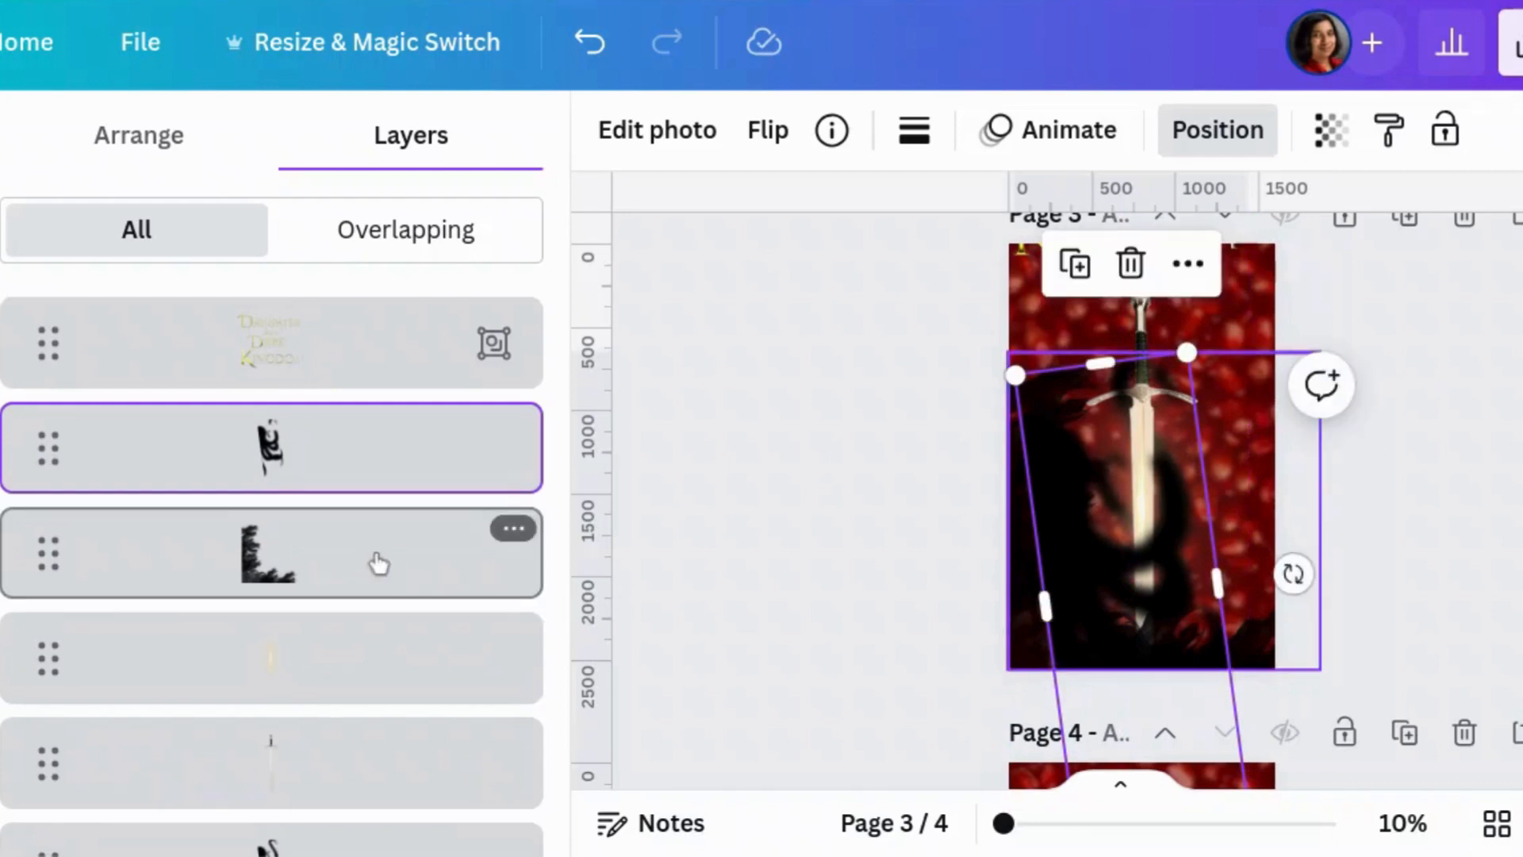
Step: Duplicate the intact octopus behind the sword, place the duplicate's layer just below the sword, and align it with the other octopuses
{"action": "scroll", "coordinate": [380, 564], "scroll_direction": "down", "scroll_amount": 3}
{"action": "left_click", "coordinate": [361, 591]}
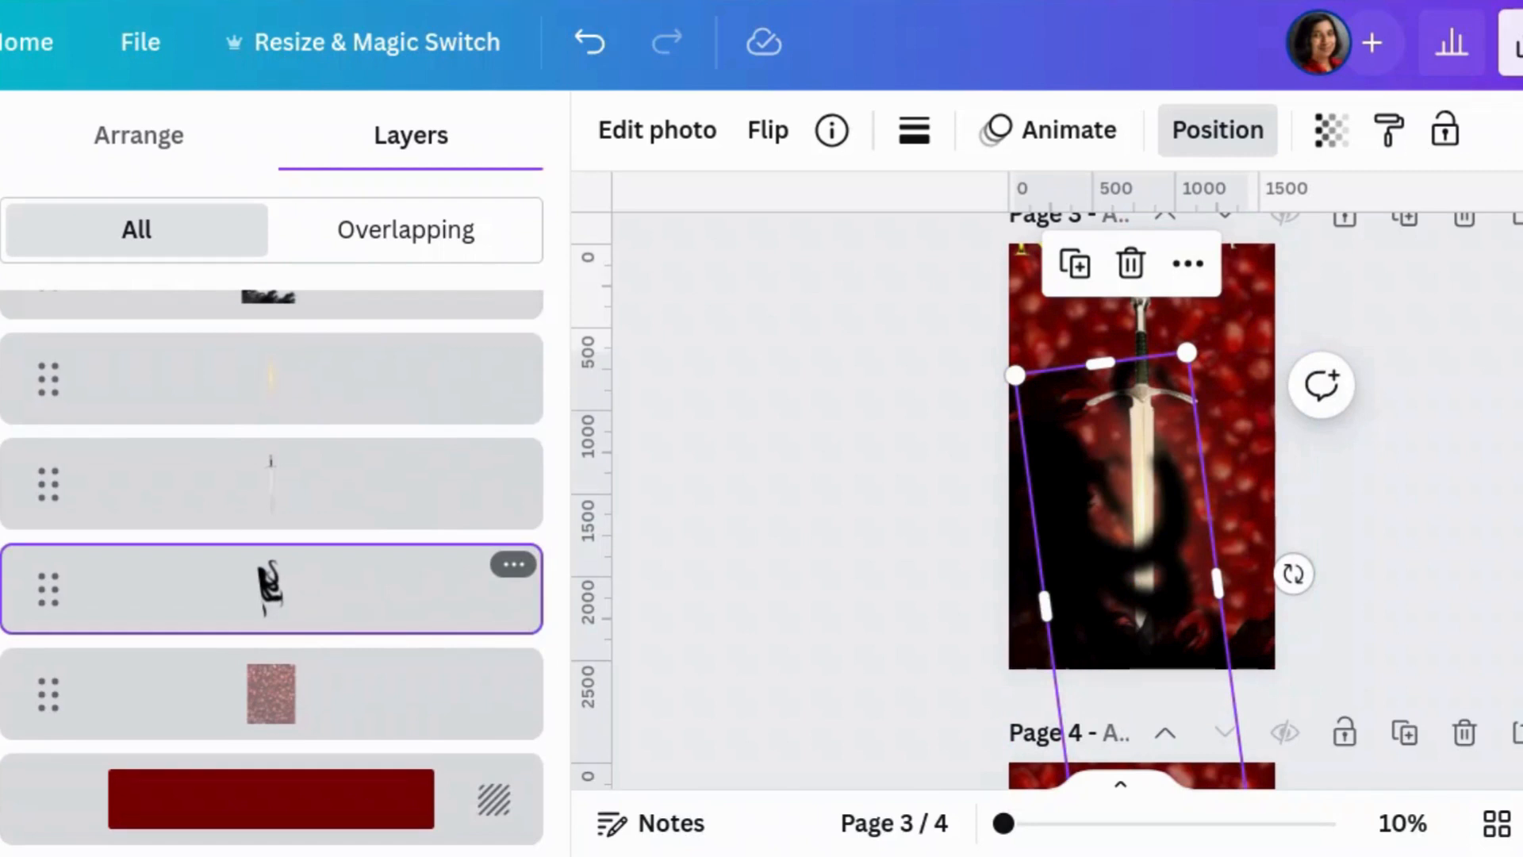
{"action": "right_click", "coordinate": [361, 591]}
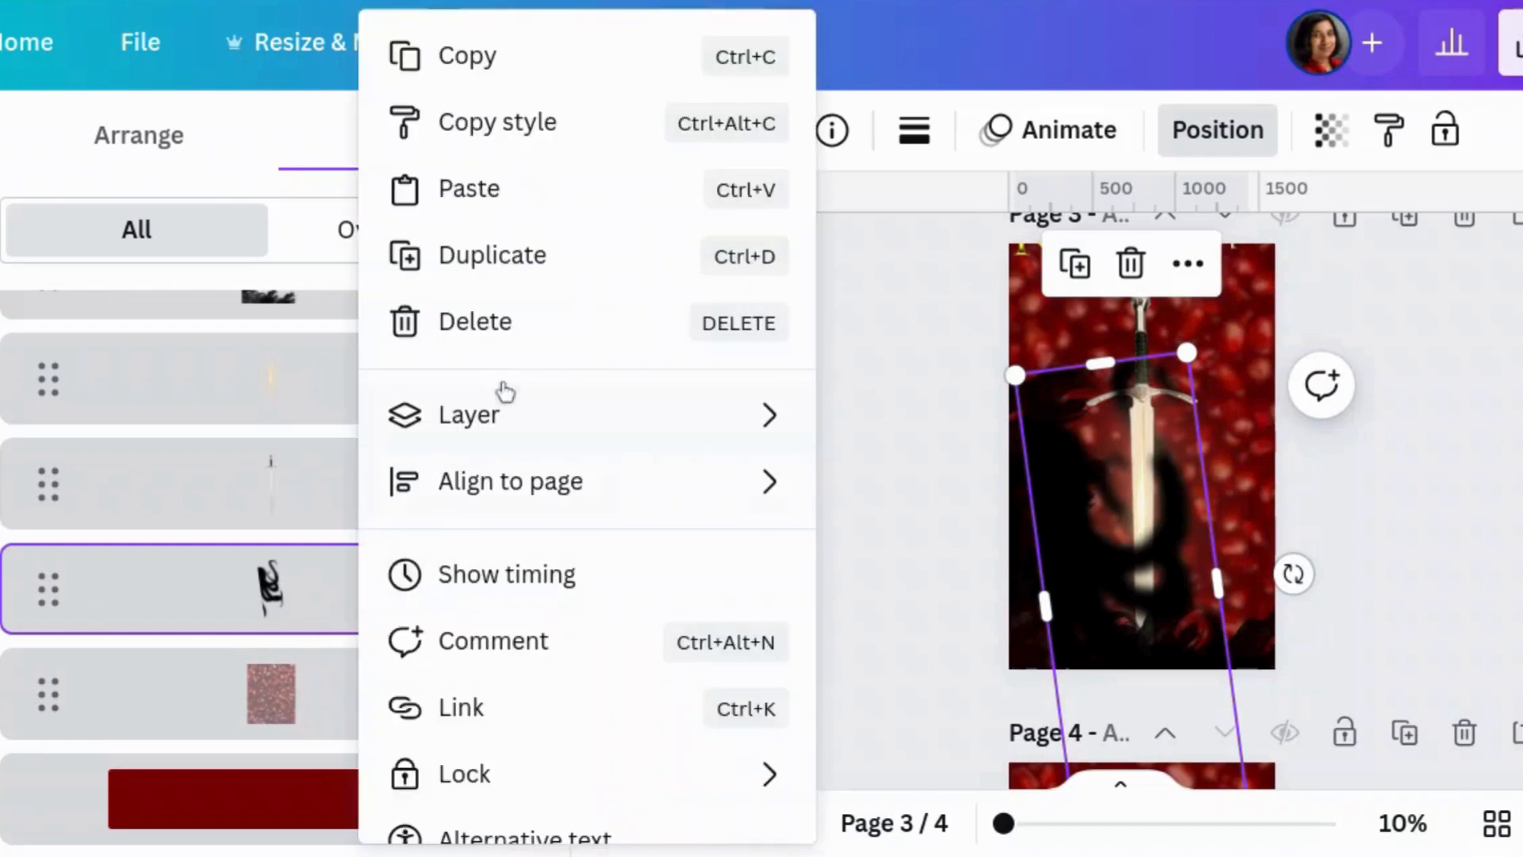
{"action": "left_click", "coordinate": [529, 259]}
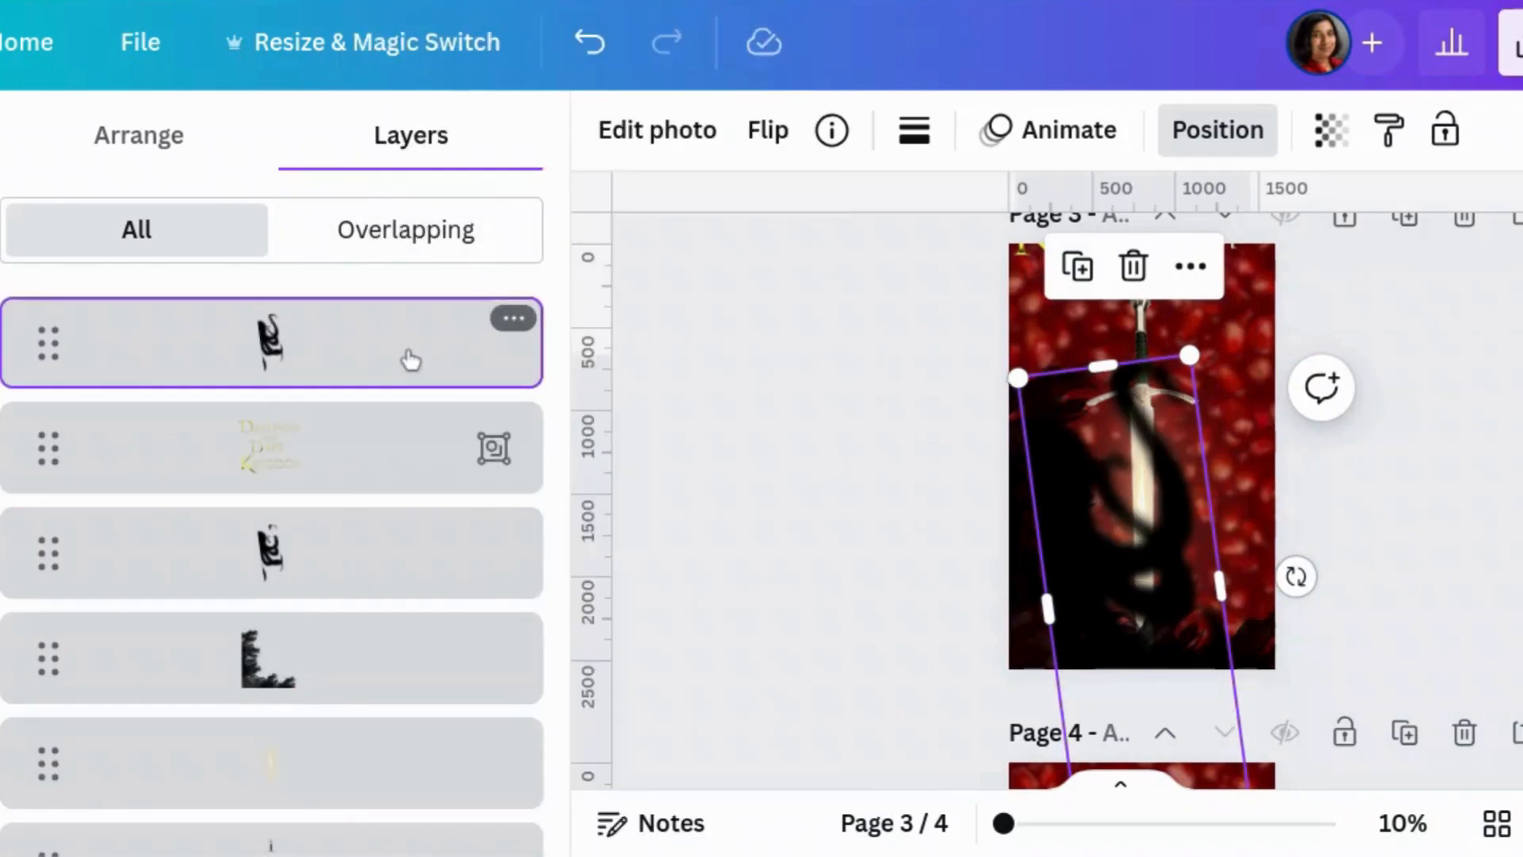
{"action": "mouse_move", "coordinate": [414, 522]}
{"action": "left_mouse_down"}
{"action": "mouse_move", "coordinate": [418, 769]}
{"action": "mouse_move", "coordinate": [402, 728]}
{"action": "mouse_move", "coordinate": [400, 572]}
{"action": "mouse_move", "coordinate": [397, 622]}
{"action": "mouse_move", "coordinate": [426, 553]}
{"action": "mouse_move", "coordinate": [408, 547]}
{"action": "left_mouse_up"}
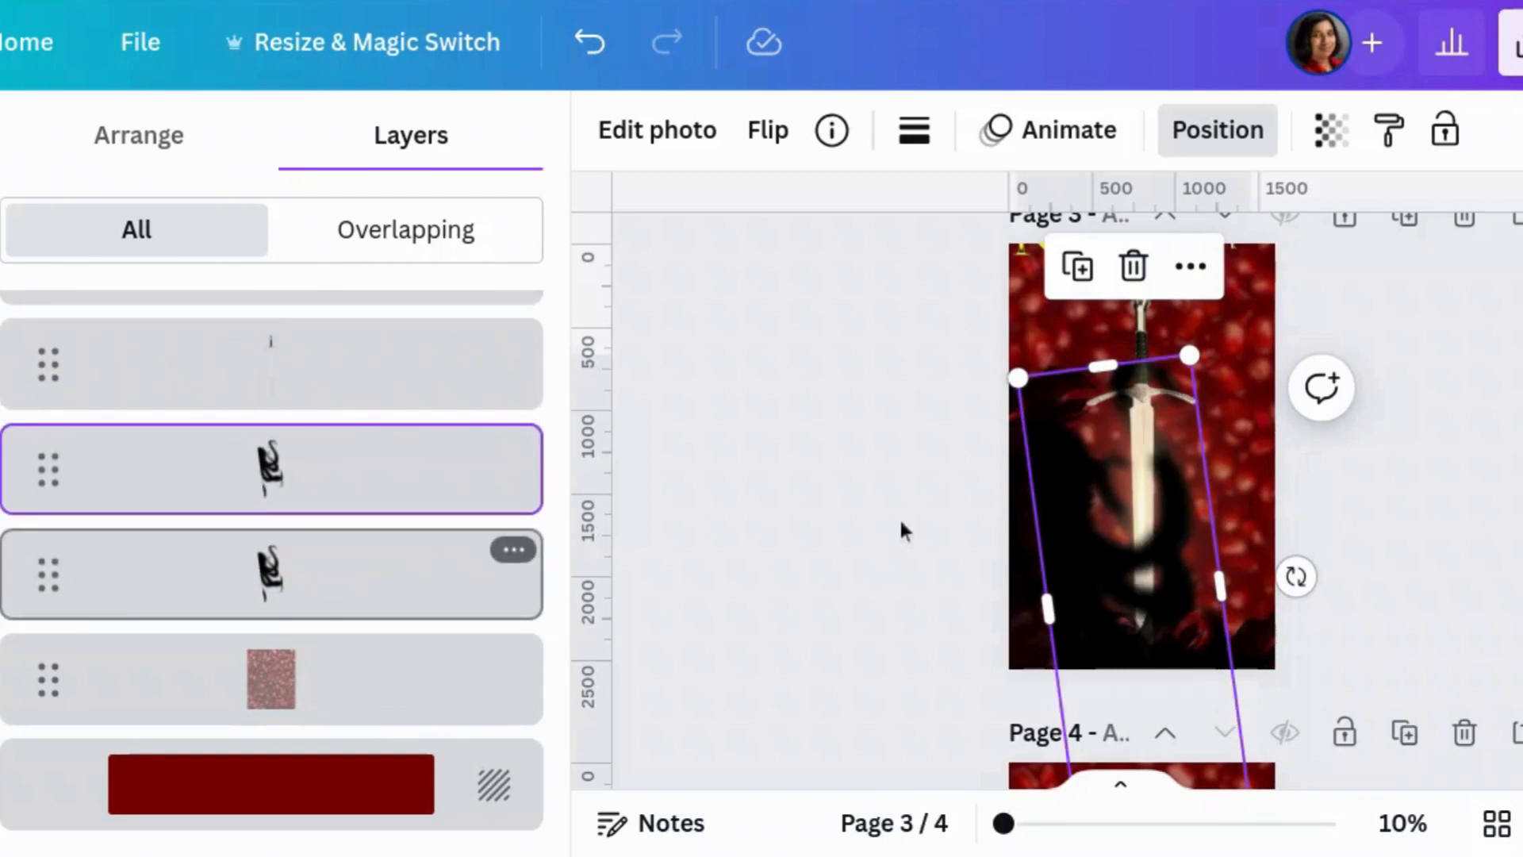
{"action": "mouse_move", "coordinate": [1106, 598]}
{"action": "left_mouse_down"}
{"action": "mouse_move", "coordinate": [1119, 597]}
{"action": "mouse_move", "coordinate": [1100, 593]}
{"action": "left_mouse_up"}
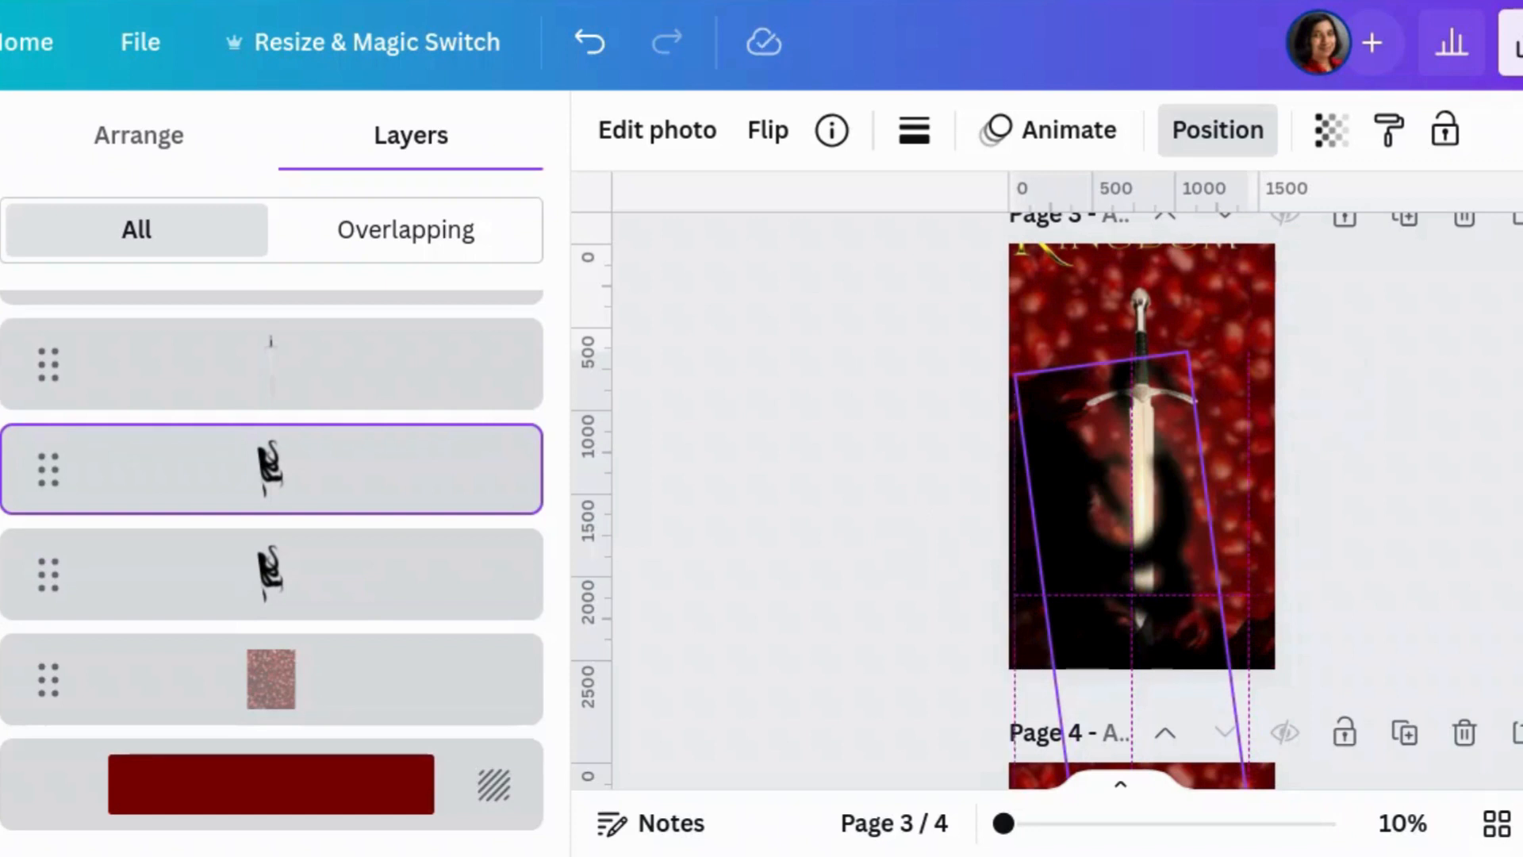
{"action": "left_click_drag", "start_coordinate": [1100, 593], "coordinate": [1101, 593]}
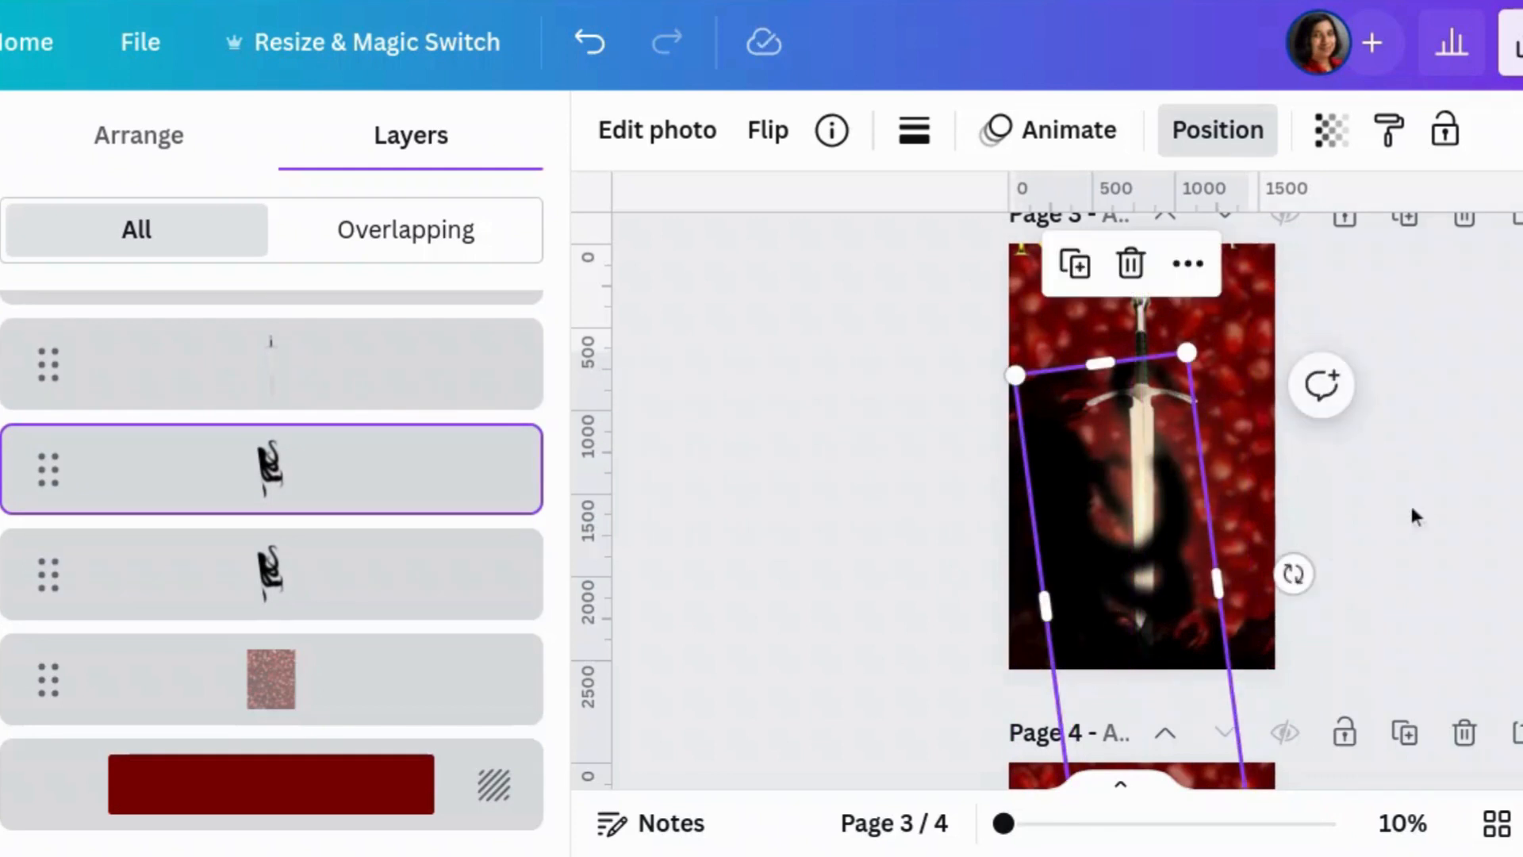
{"action": "left_click", "coordinate": [1433, 498]}
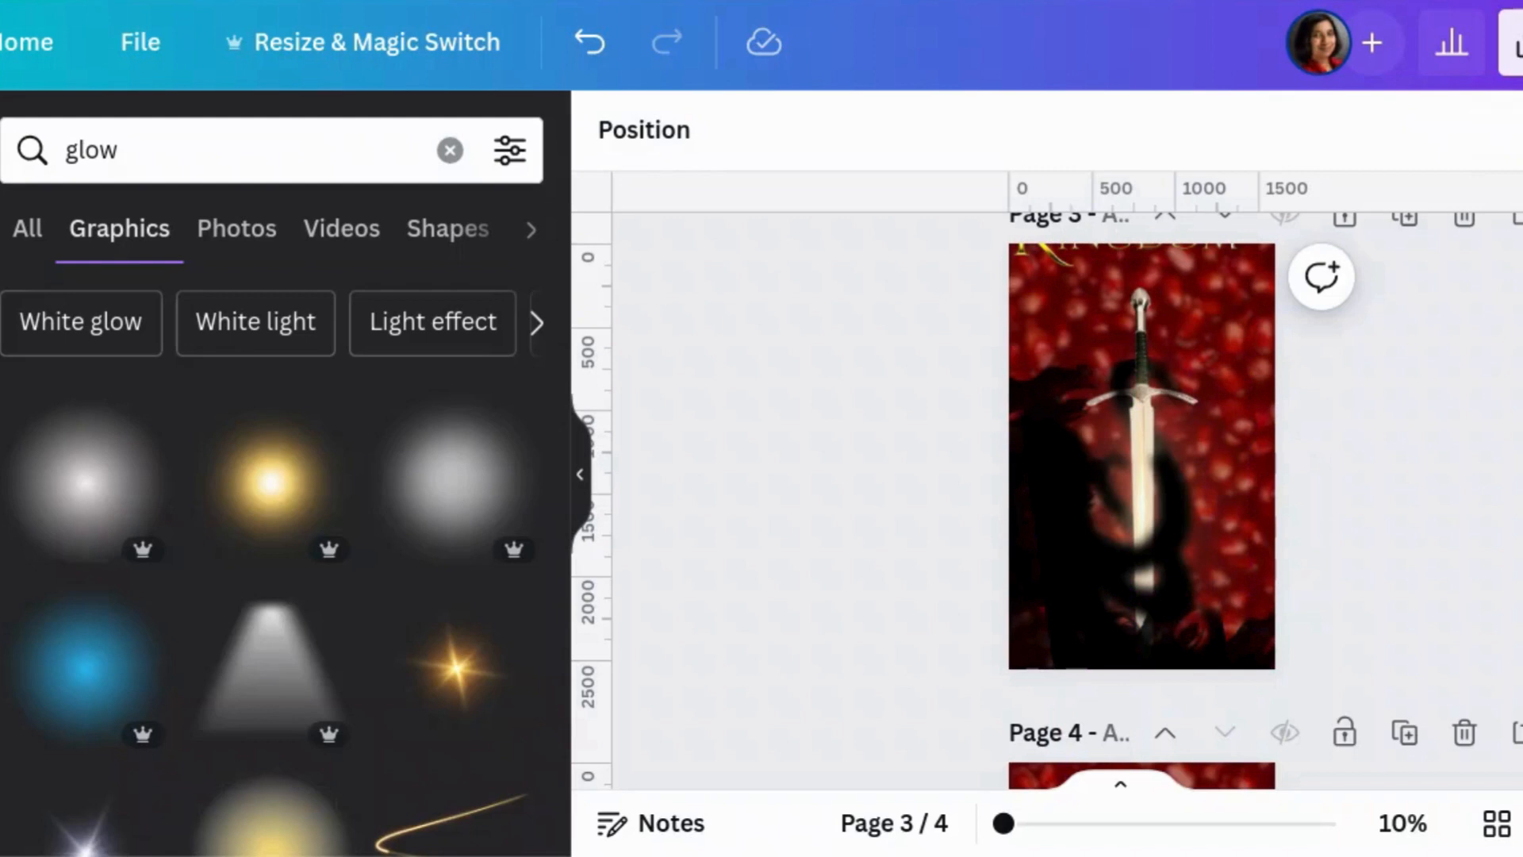
Step: Enlarge the dark smoke graphic toward the page's upper right and nudge it slightly up and left
{"action": "left_click", "coordinate": [1268, 650]}
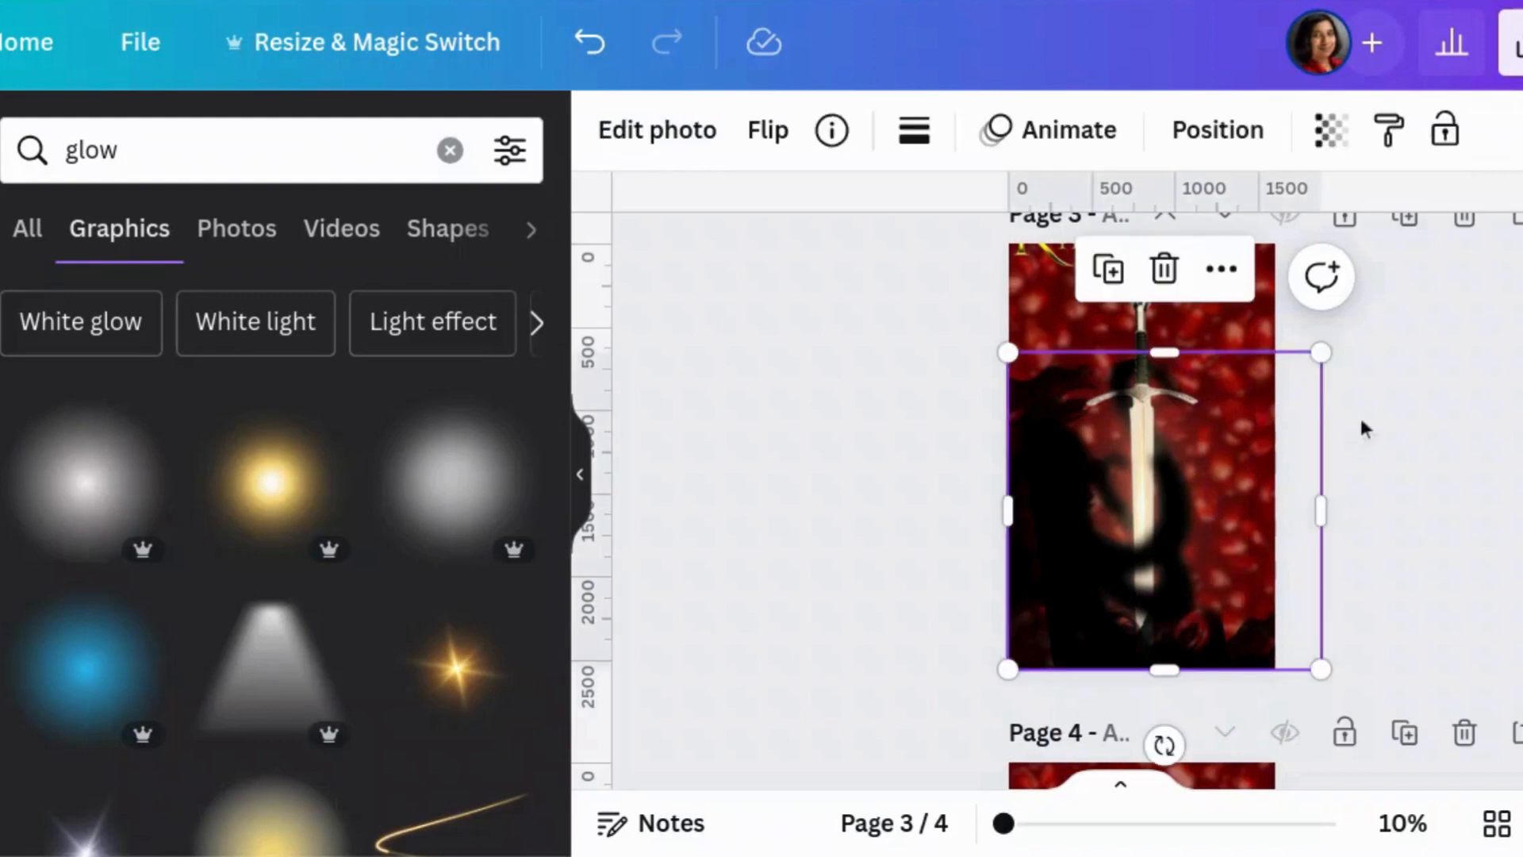
{"action": "left_click_drag", "start_coordinate": [1321, 346], "coordinate": [1357, 221]}
{"action": "mouse_move", "coordinate": [1305, 500]}
{"action": "left_mouse_down"}
{"action": "mouse_move", "coordinate": [1312, 487]}
{"action": "mouse_move", "coordinate": [1293, 490]}
{"action": "left_mouse_up"}
{"action": "left_click", "coordinate": [1501, 489]}
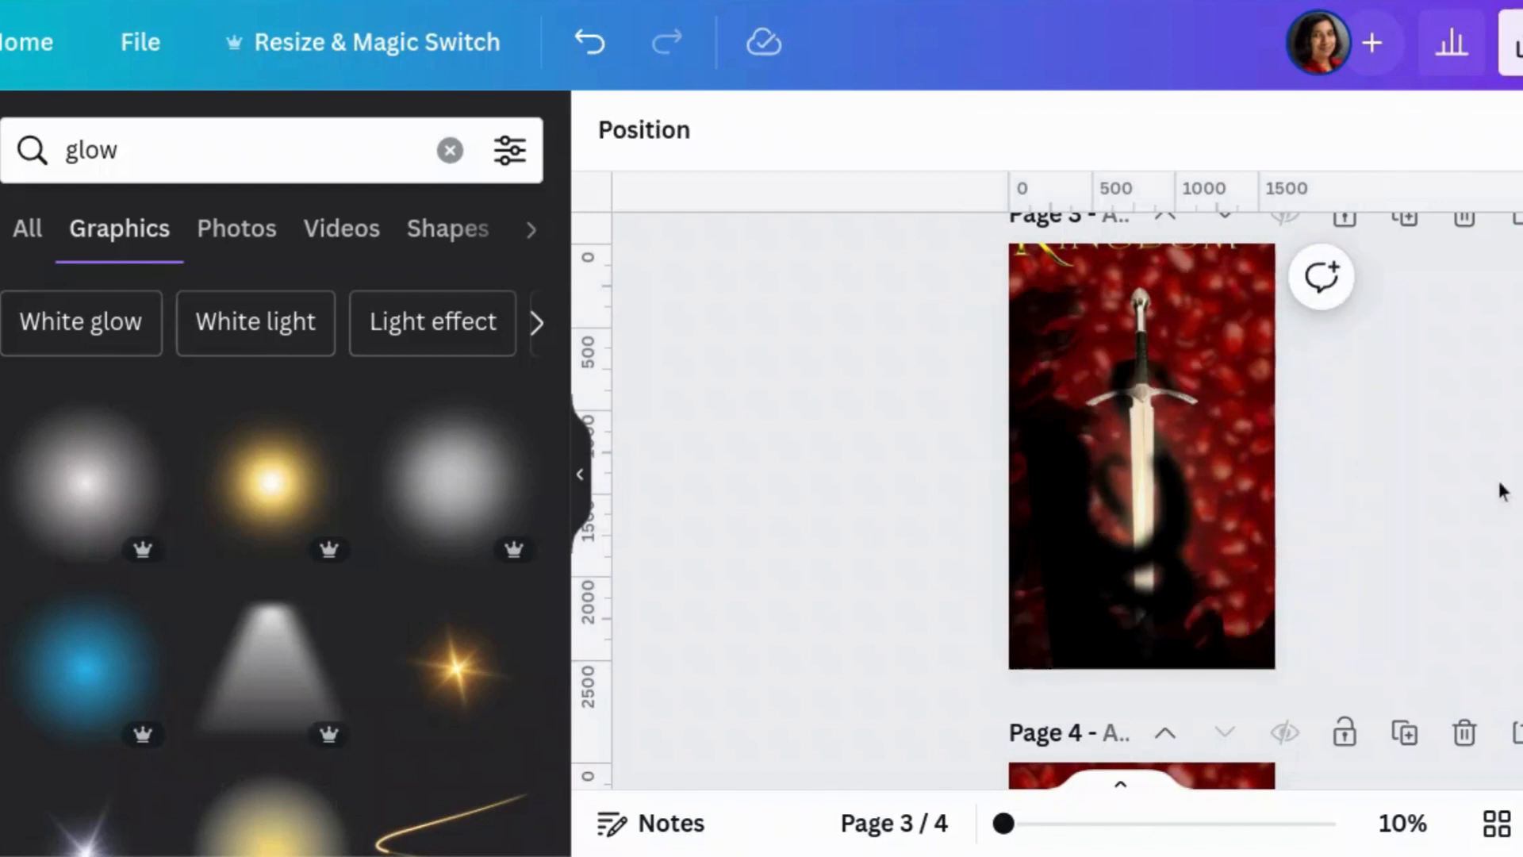
Step: Move the grouped gold title down on page 3 so it overlaps the sword's guard and upper blade
{"action": "scroll", "coordinate": [1501, 489], "scroll_direction": "up", "scroll_amount": 3}
{"action": "left_click_drag", "start_coordinate": [1130, 379], "coordinate": [1148, 635]}
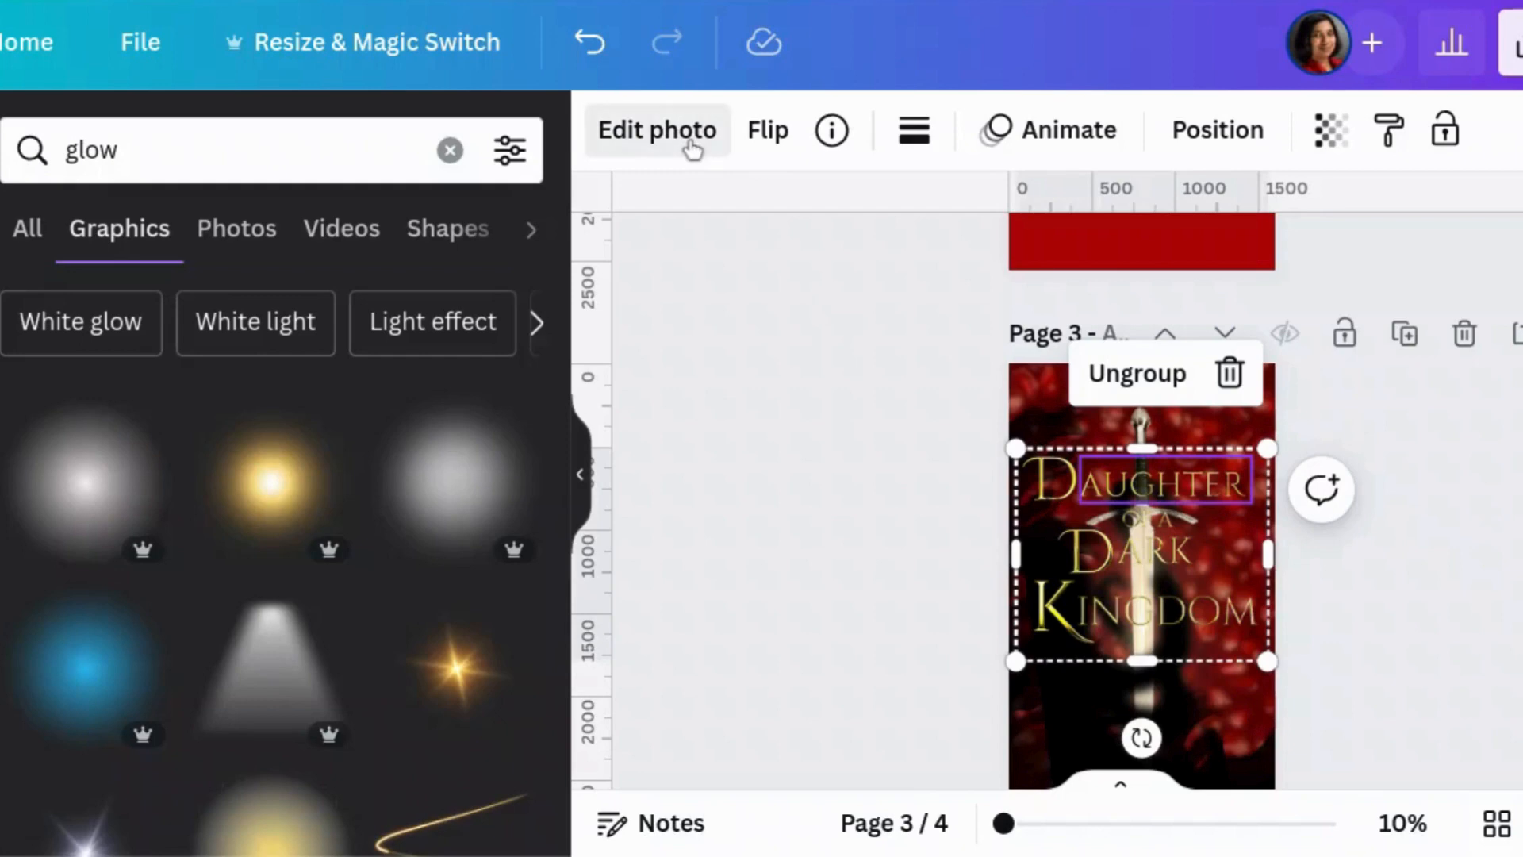
Step: Adjust the light of the selected title image within the group to brightness 63, contrast 25 and shadows 36
{"action": "left_click", "coordinate": [667, 154]}
{"action": "scroll", "coordinate": [265, 537], "scroll_direction": "down", "scroll_amount": 7}
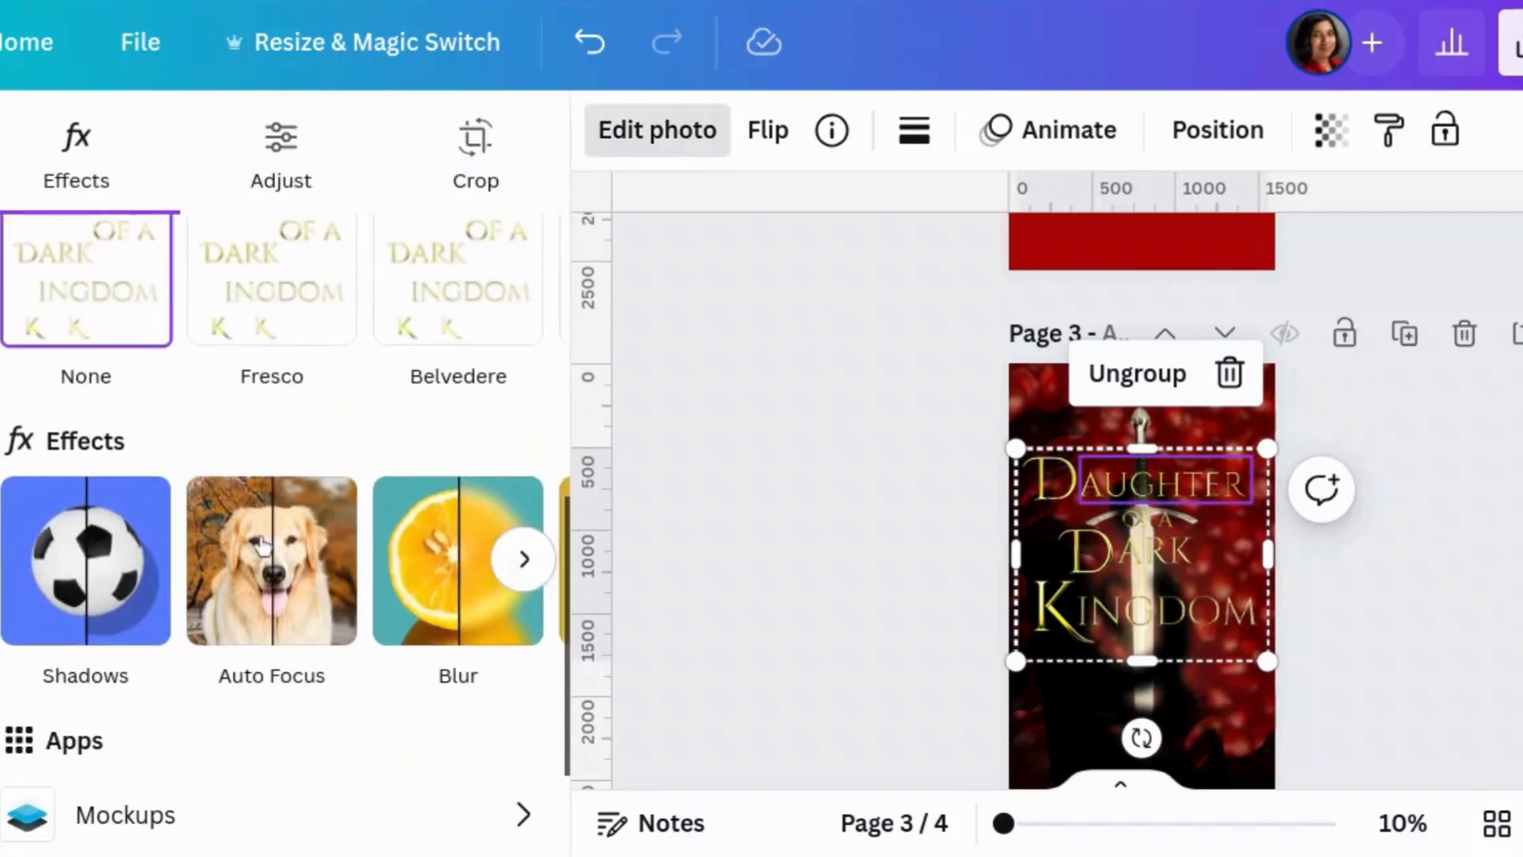
{"action": "left_click", "coordinate": [281, 184]}
{"action": "scroll", "coordinate": [278, 587], "scroll_direction": "down", "scroll_amount": 4}
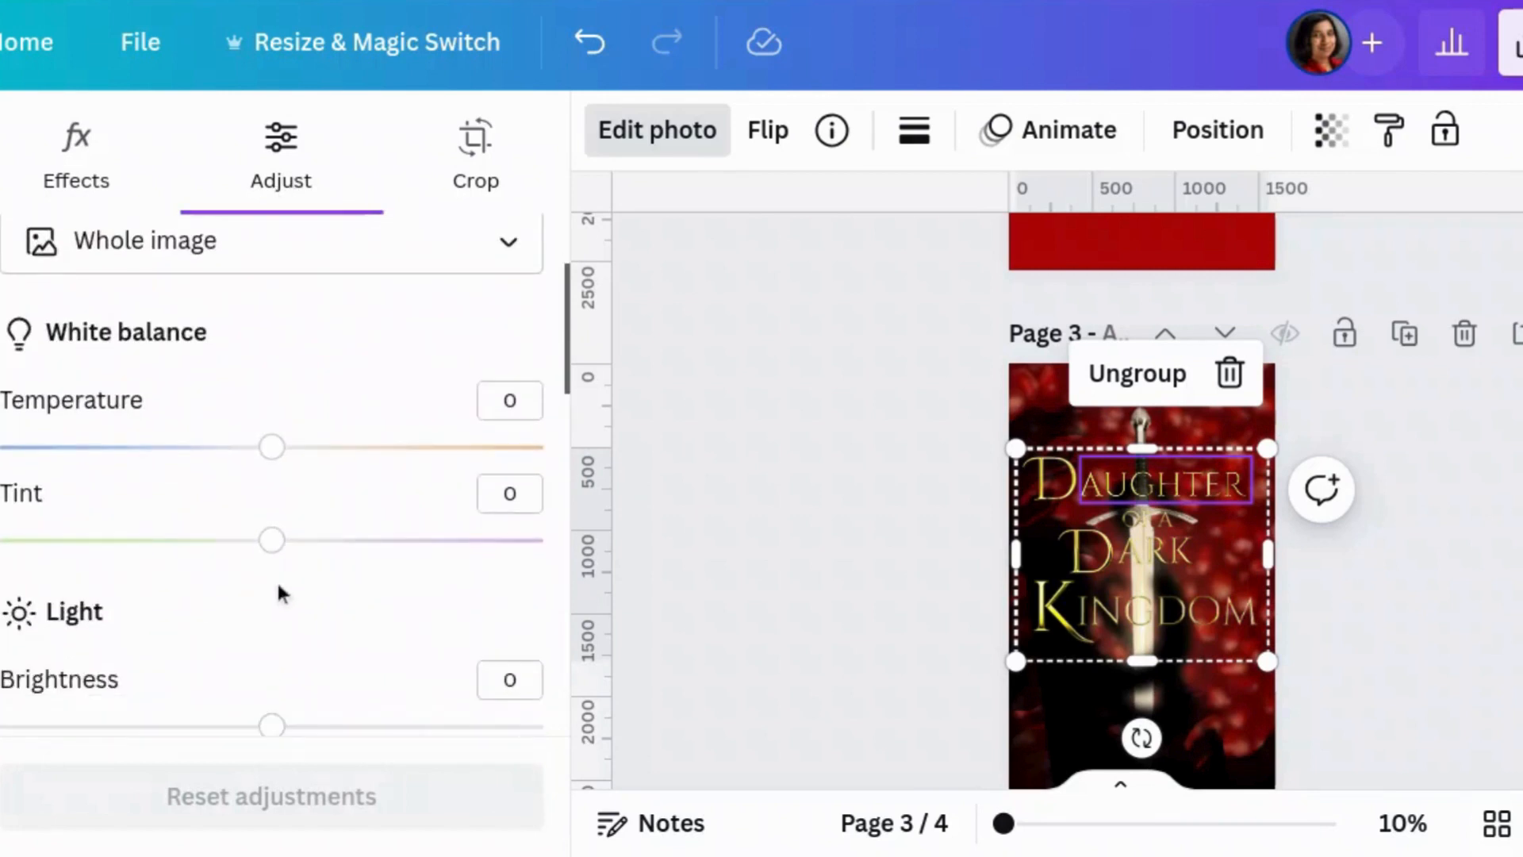
{"action": "left_click_drag", "start_coordinate": [282, 646], "coordinate": [442, 645]}
{"action": "scroll", "coordinate": [300, 665], "scroll_direction": "down", "scroll_amount": 3}
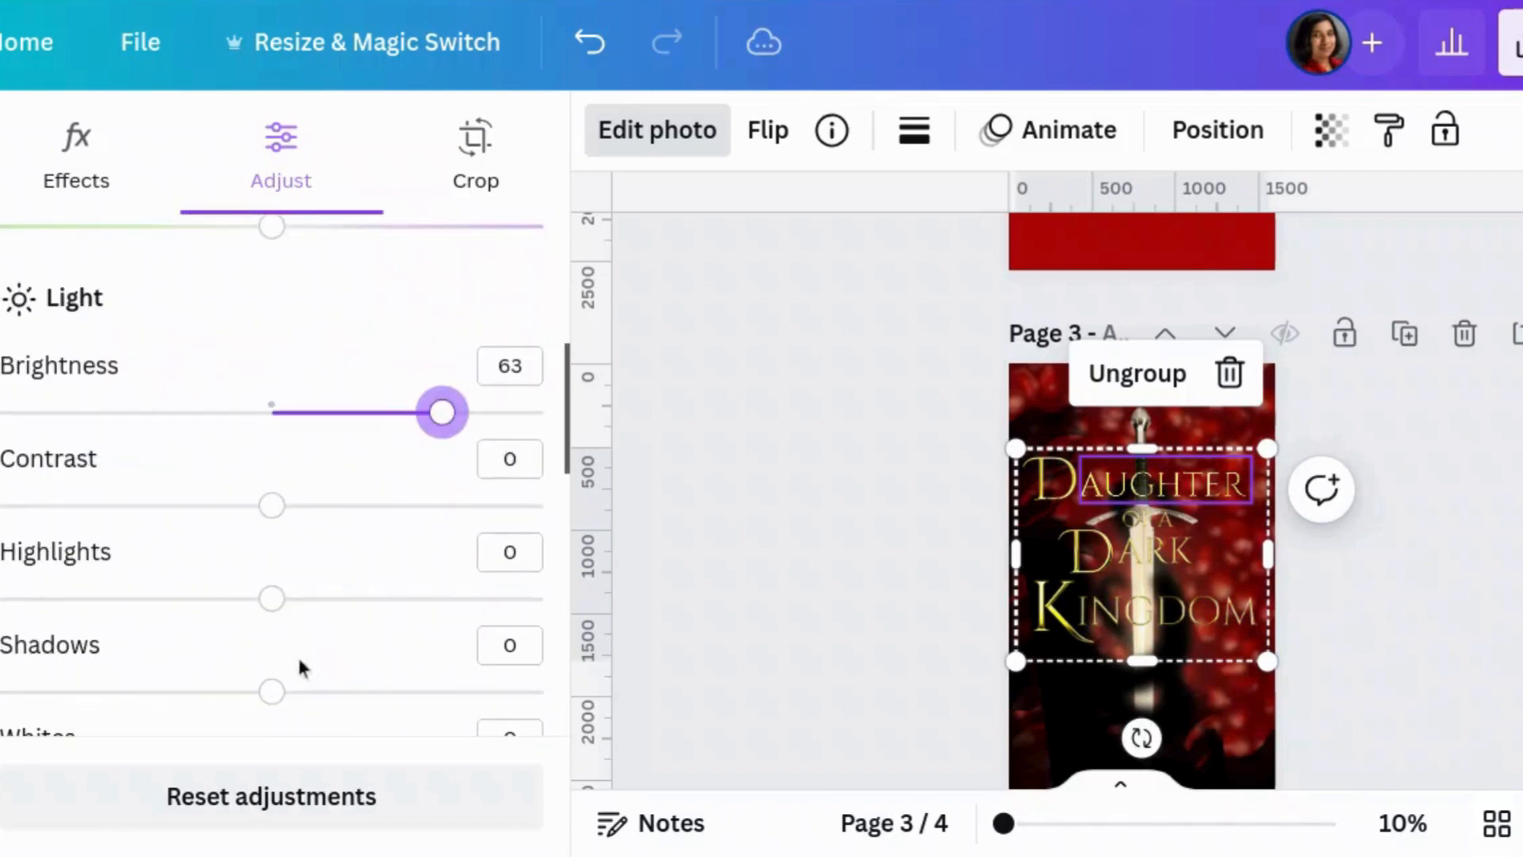
{"action": "left_click_drag", "start_coordinate": [265, 504], "coordinate": [343, 529]}
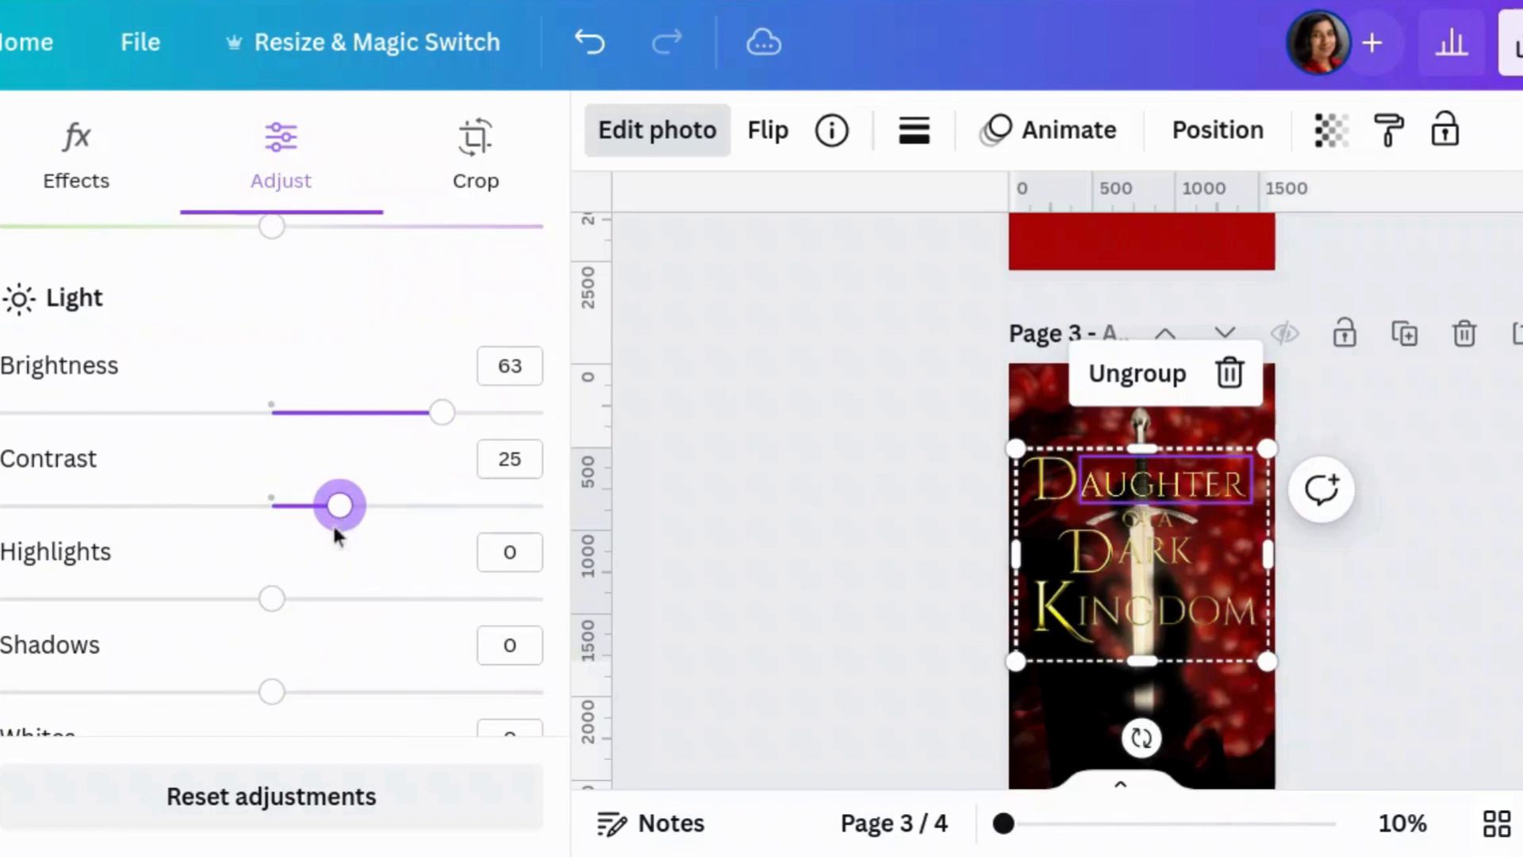
{"action": "scroll", "coordinate": [270, 619], "scroll_direction": "down", "scroll_amount": 1}
{"action": "scroll", "coordinate": [268, 619], "scroll_direction": "down", "scroll_amount": 2}
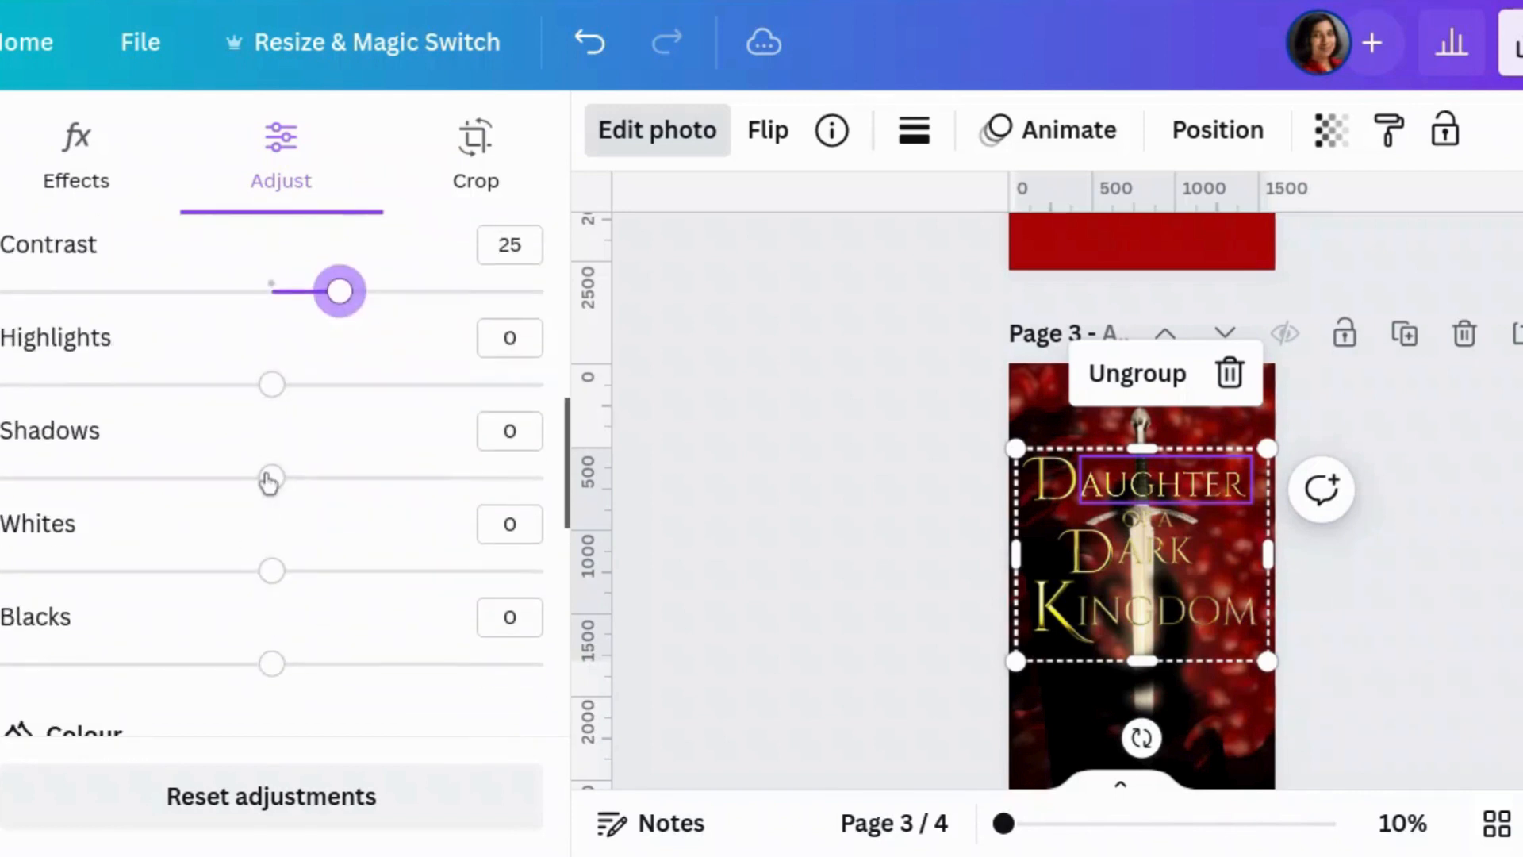
{"action": "left_click_drag", "start_coordinate": [271, 477], "coordinate": [369, 486]}
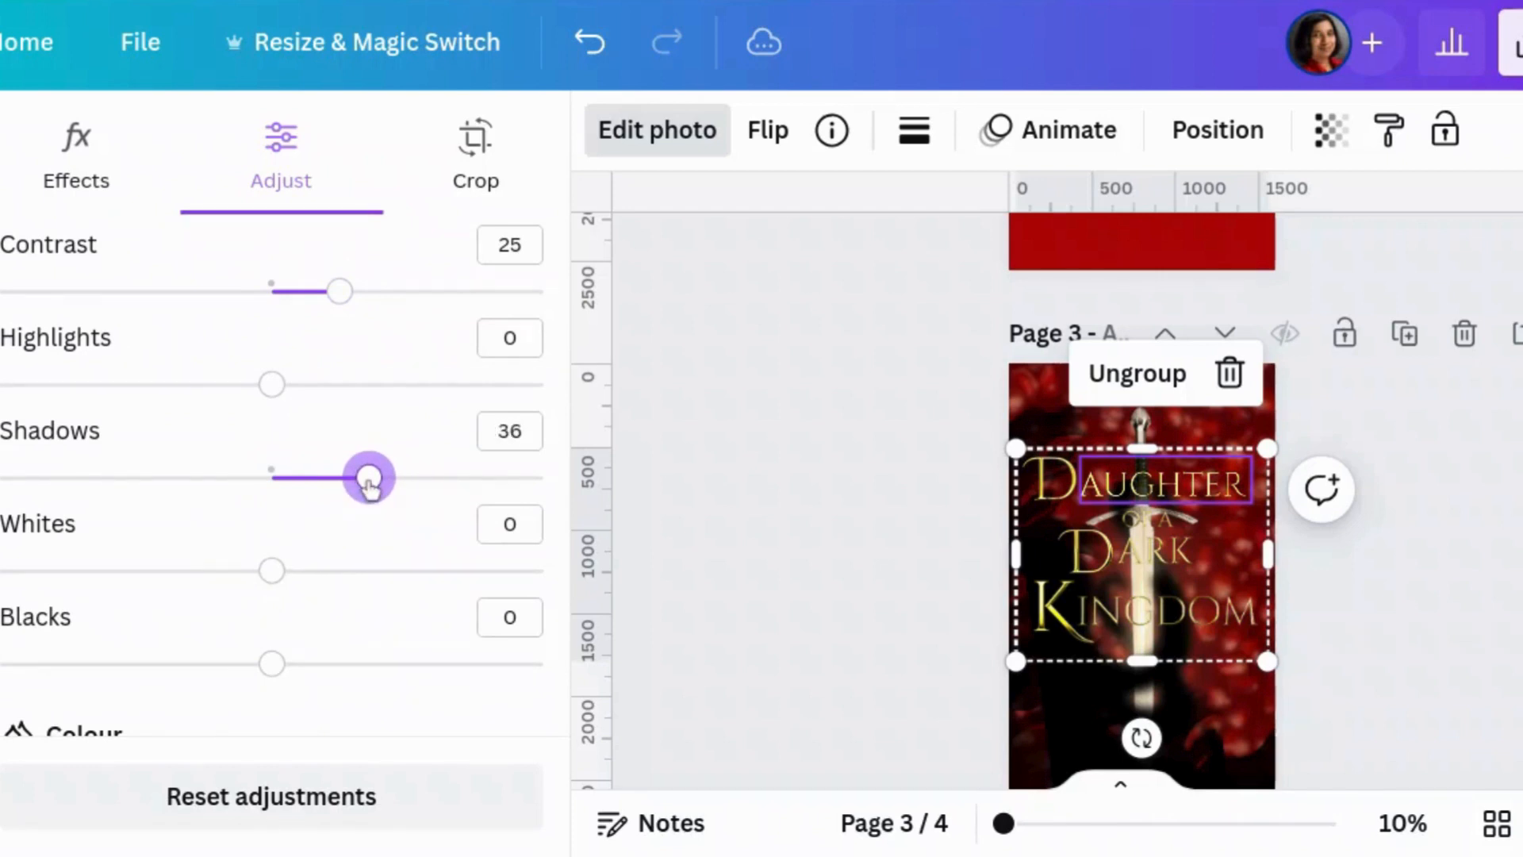
{"action": "left_click", "coordinate": [1441, 555]}
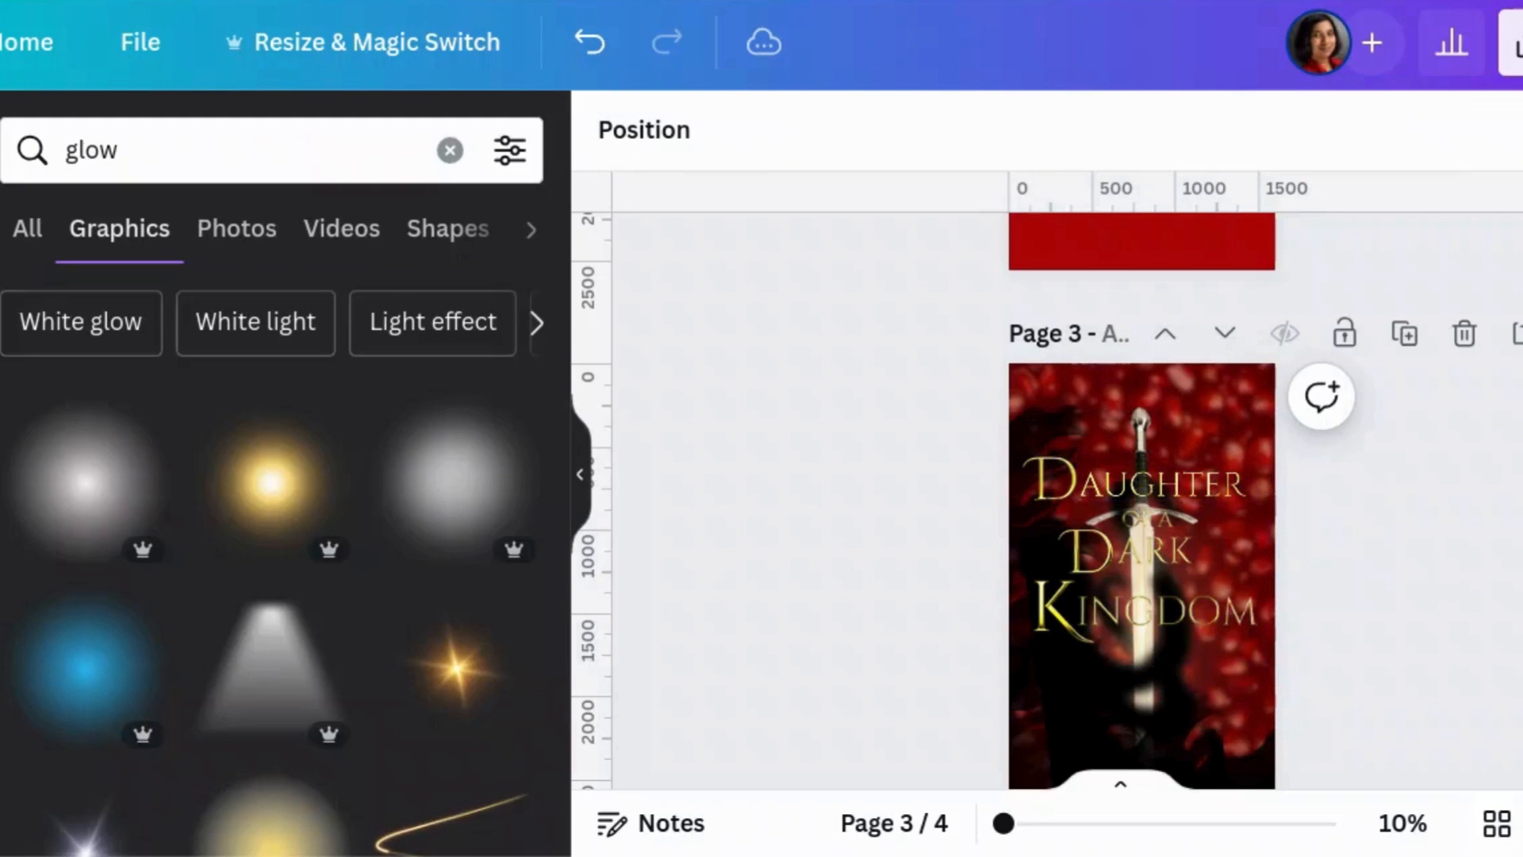
{"action": "scroll", "coordinate": [1159, 448], "scroll_direction": "down", "scroll_amount": 2}
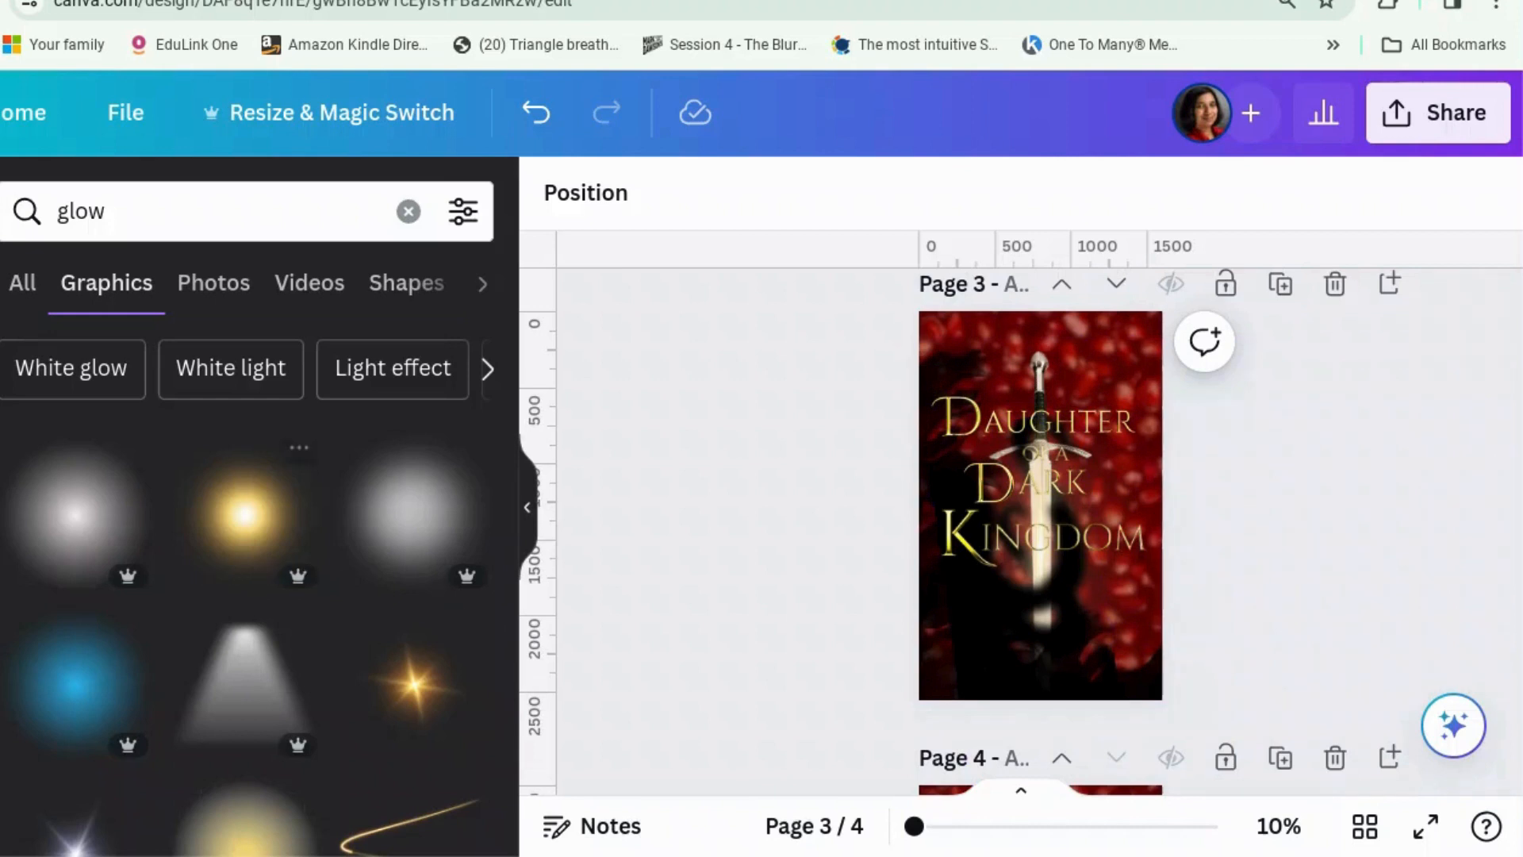
Step: Add a heading to page 3 containing the author's full name in capitals
{"action": "left_click", "coordinate": [1, 444]}
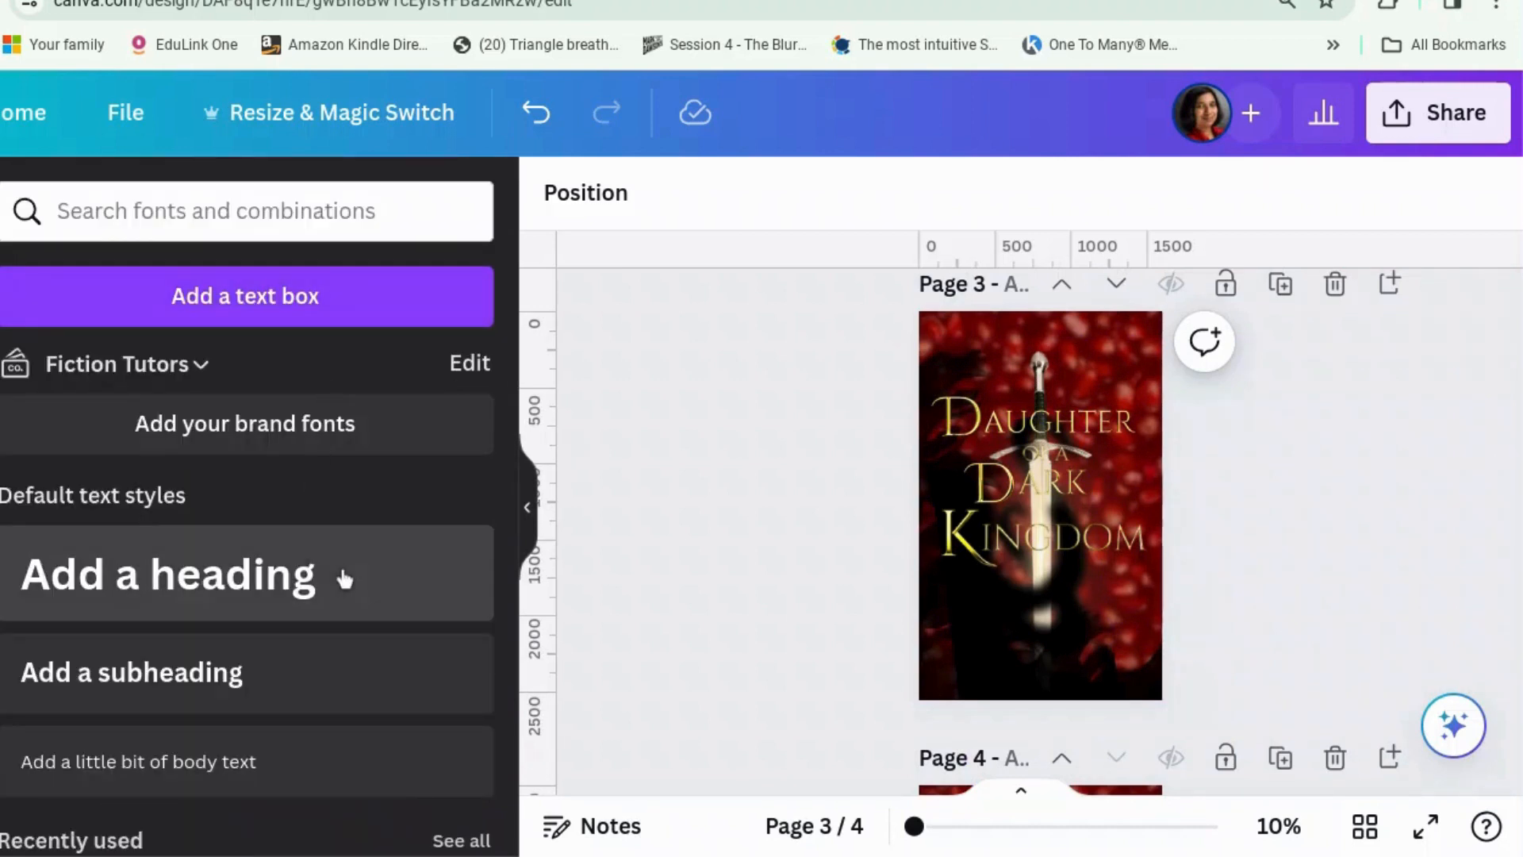
{"action": "left_click", "coordinate": [344, 579]}
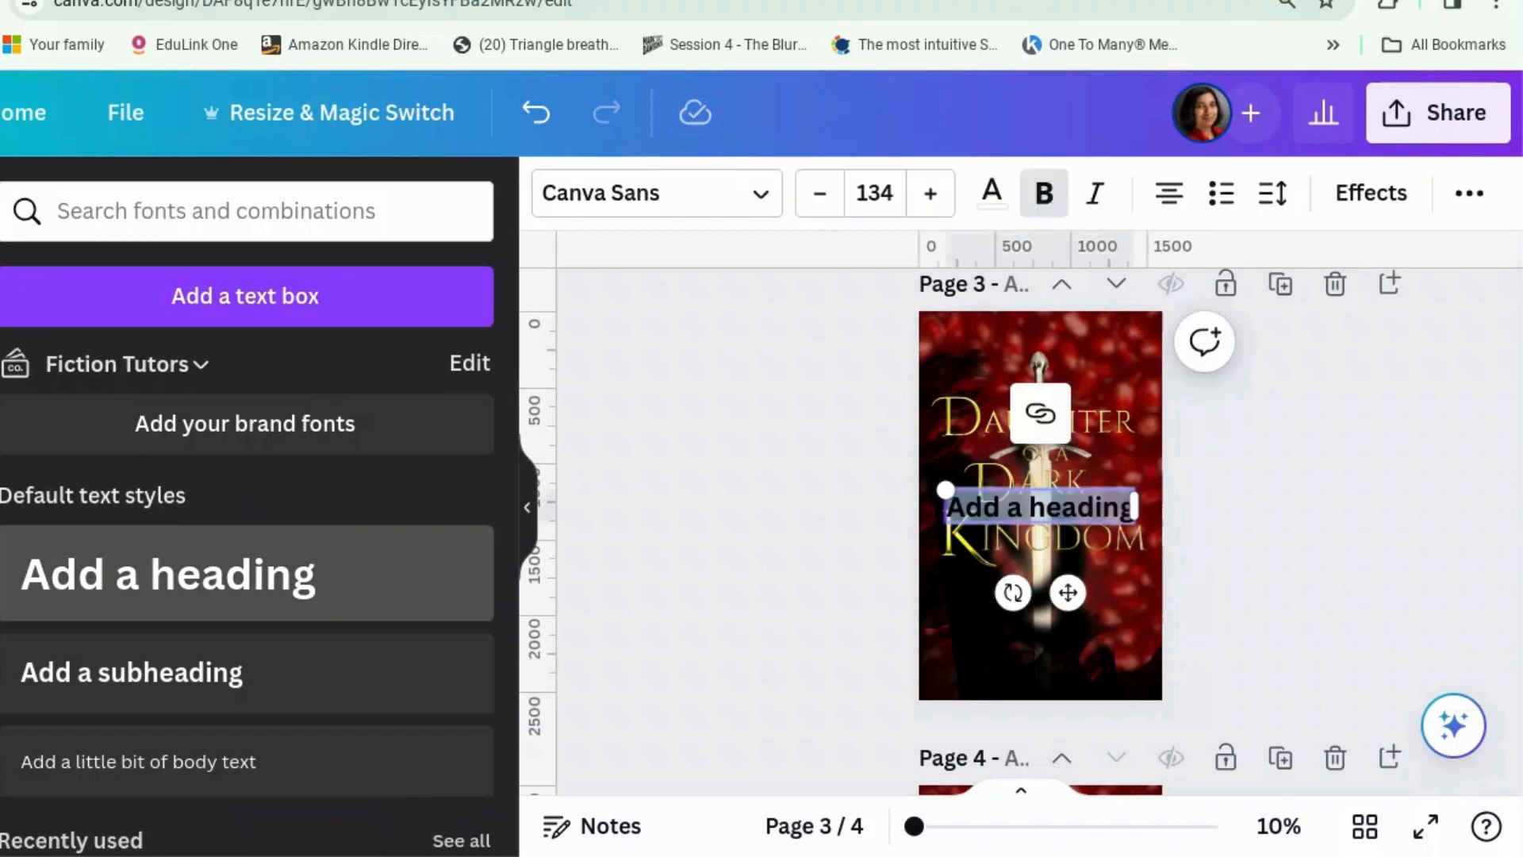
{"action": "key", "text": "BackSpace"}
{"action": "type", "text": "IMOTEM"}
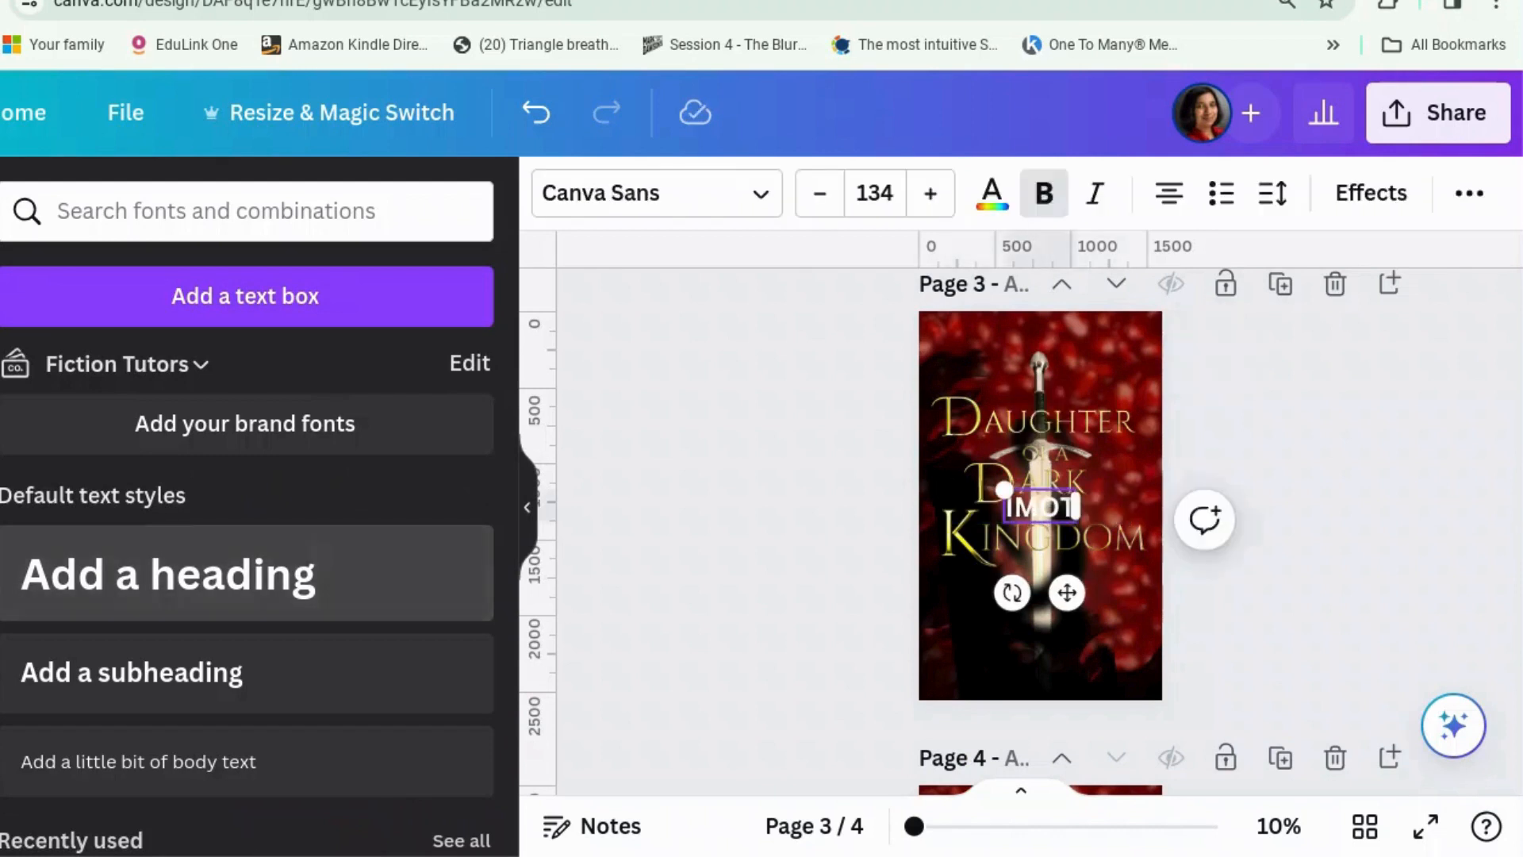
{"action": "key", "text": "BackSpace"}
{"action": "key", "text": "BackSpace"}
{"action": "key", "text": "BackSpace"}
{"action": "type", "text": "G"}
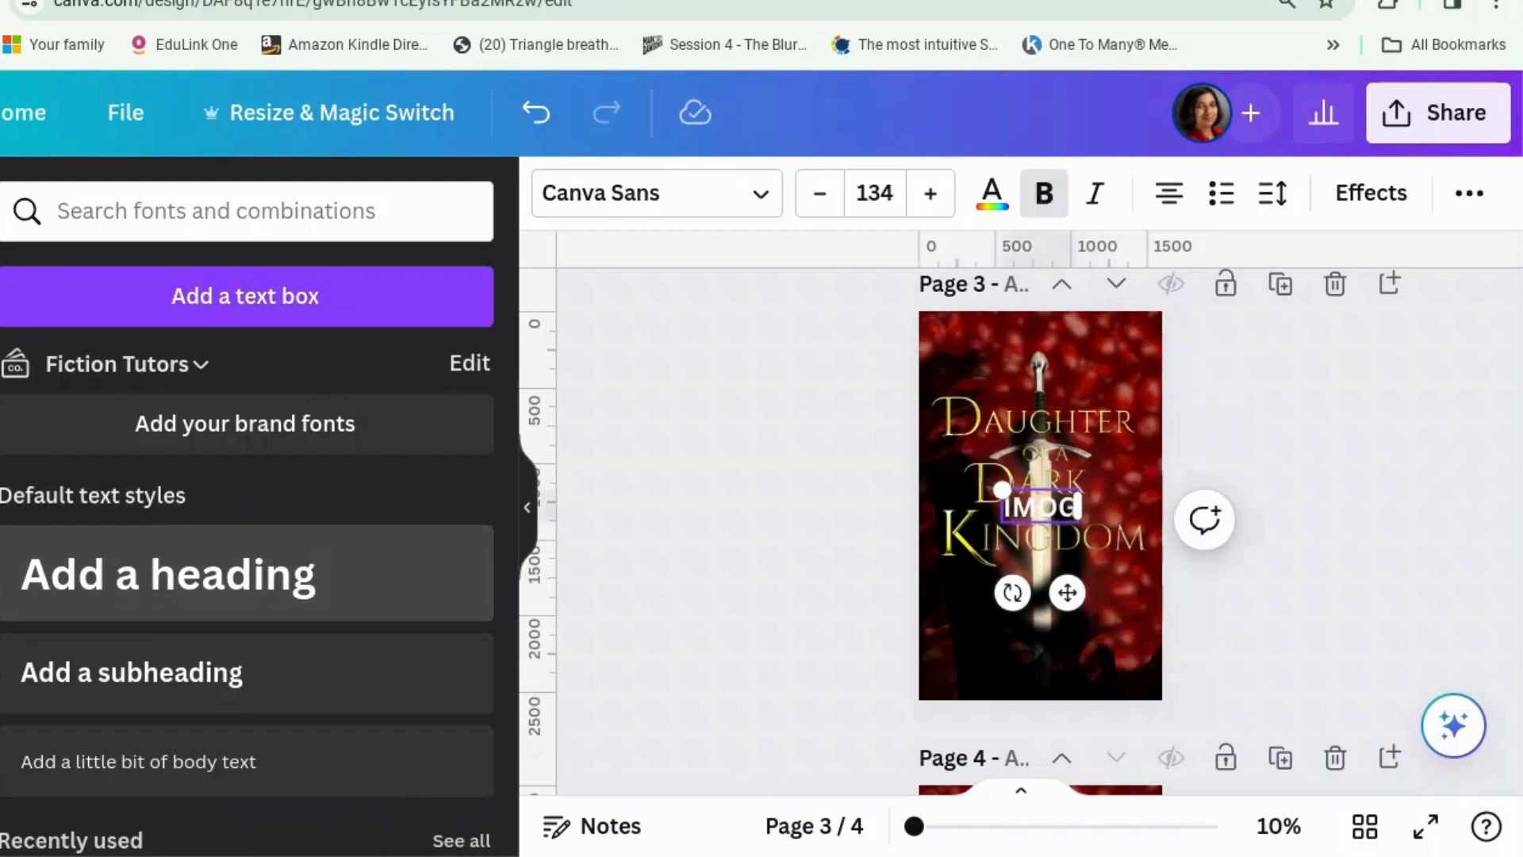
{"action": "type", "text": "EN HOWSON"}
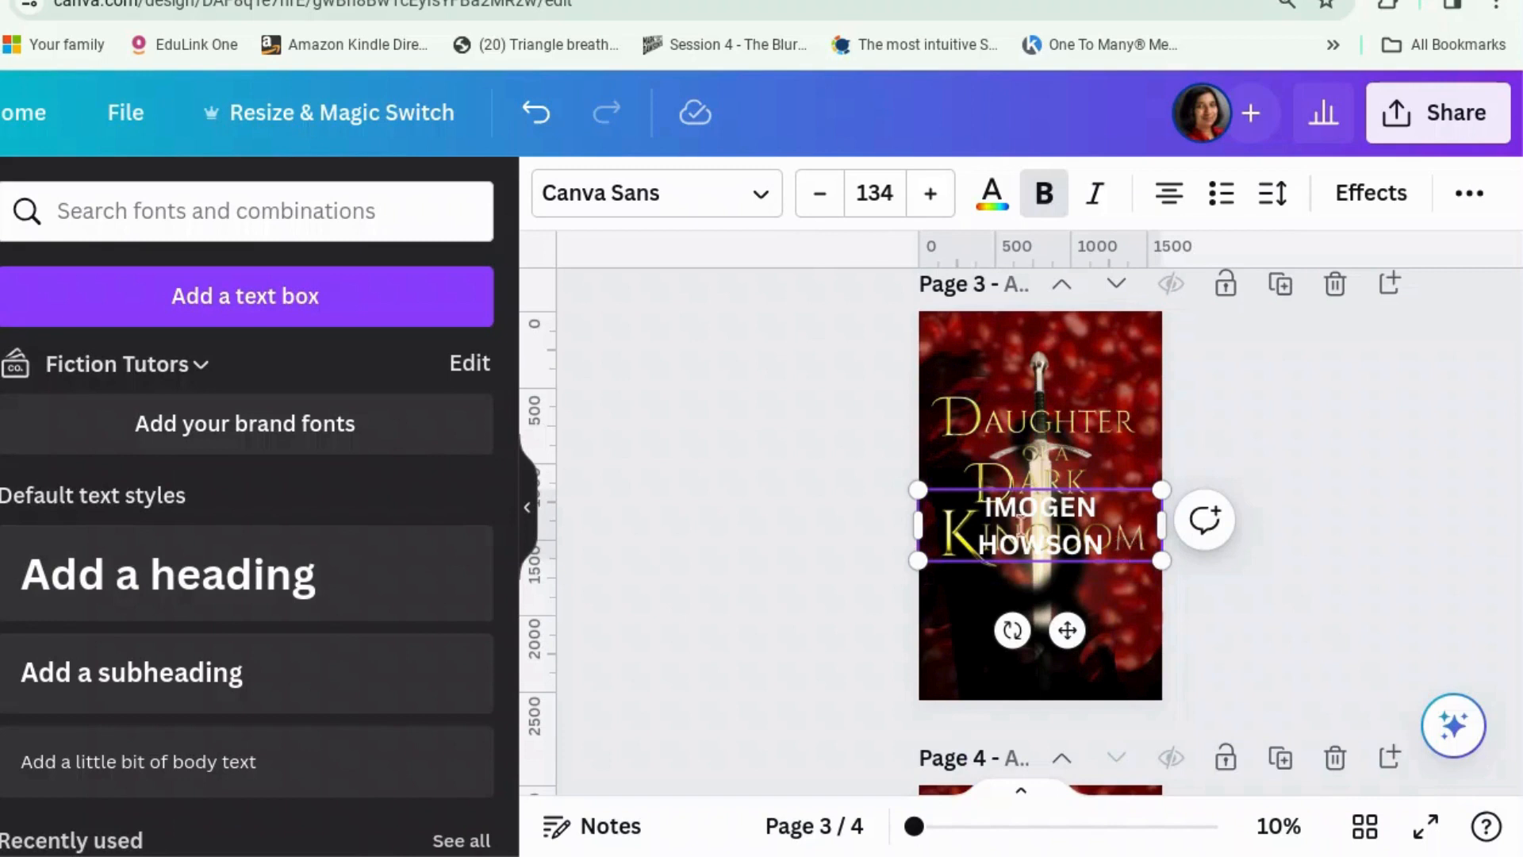
Step: Set the author name's font to Cinzel
{"action": "left_click_drag", "start_coordinate": [1126, 547], "coordinate": [966, 506]}
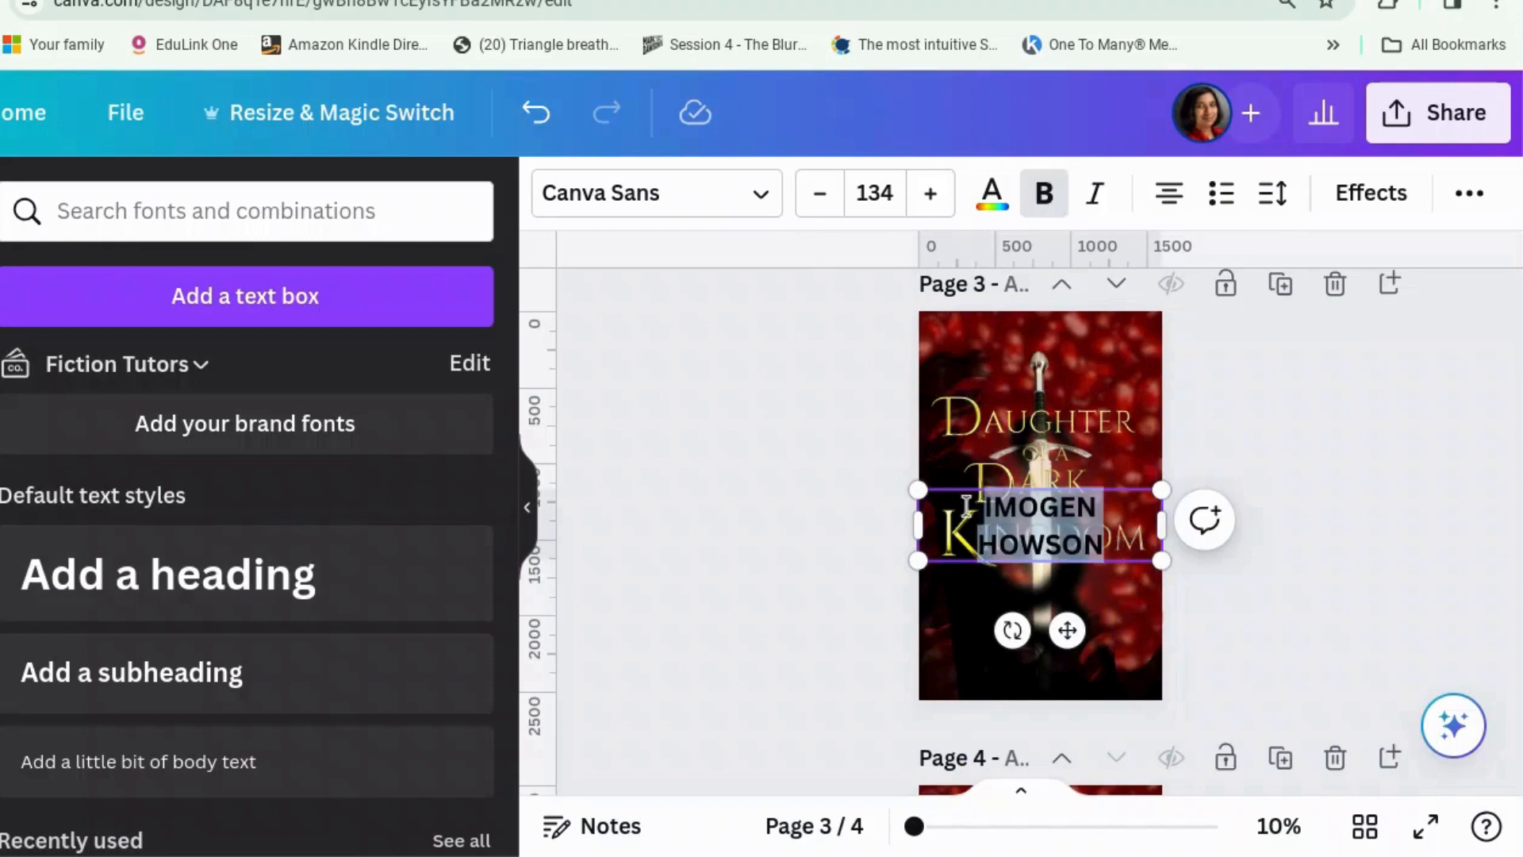
{"action": "left_click", "coordinate": [760, 202]}
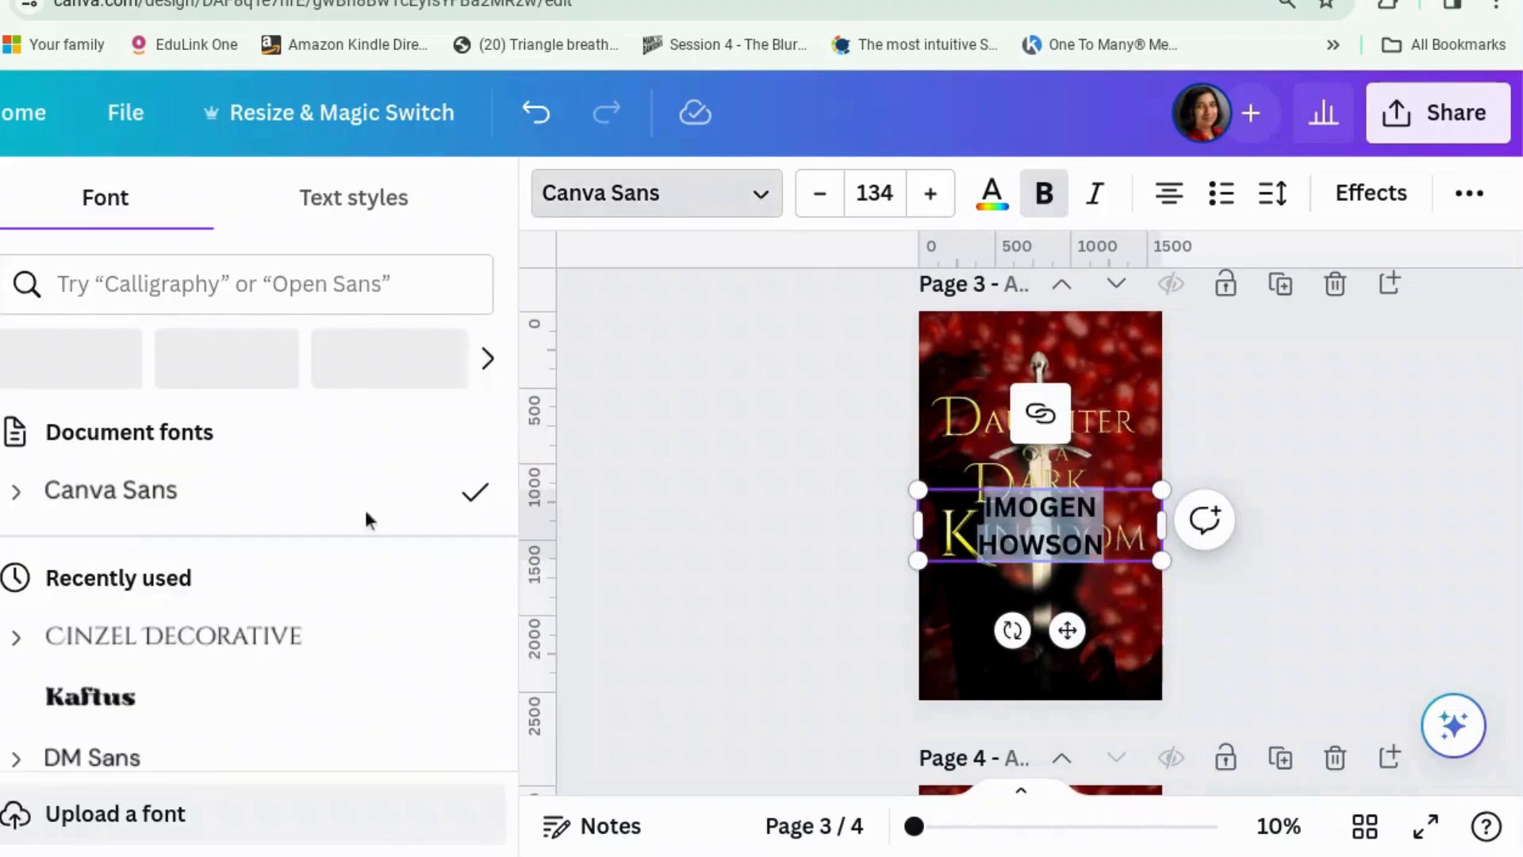
{"action": "left_click", "coordinate": [364, 283]}
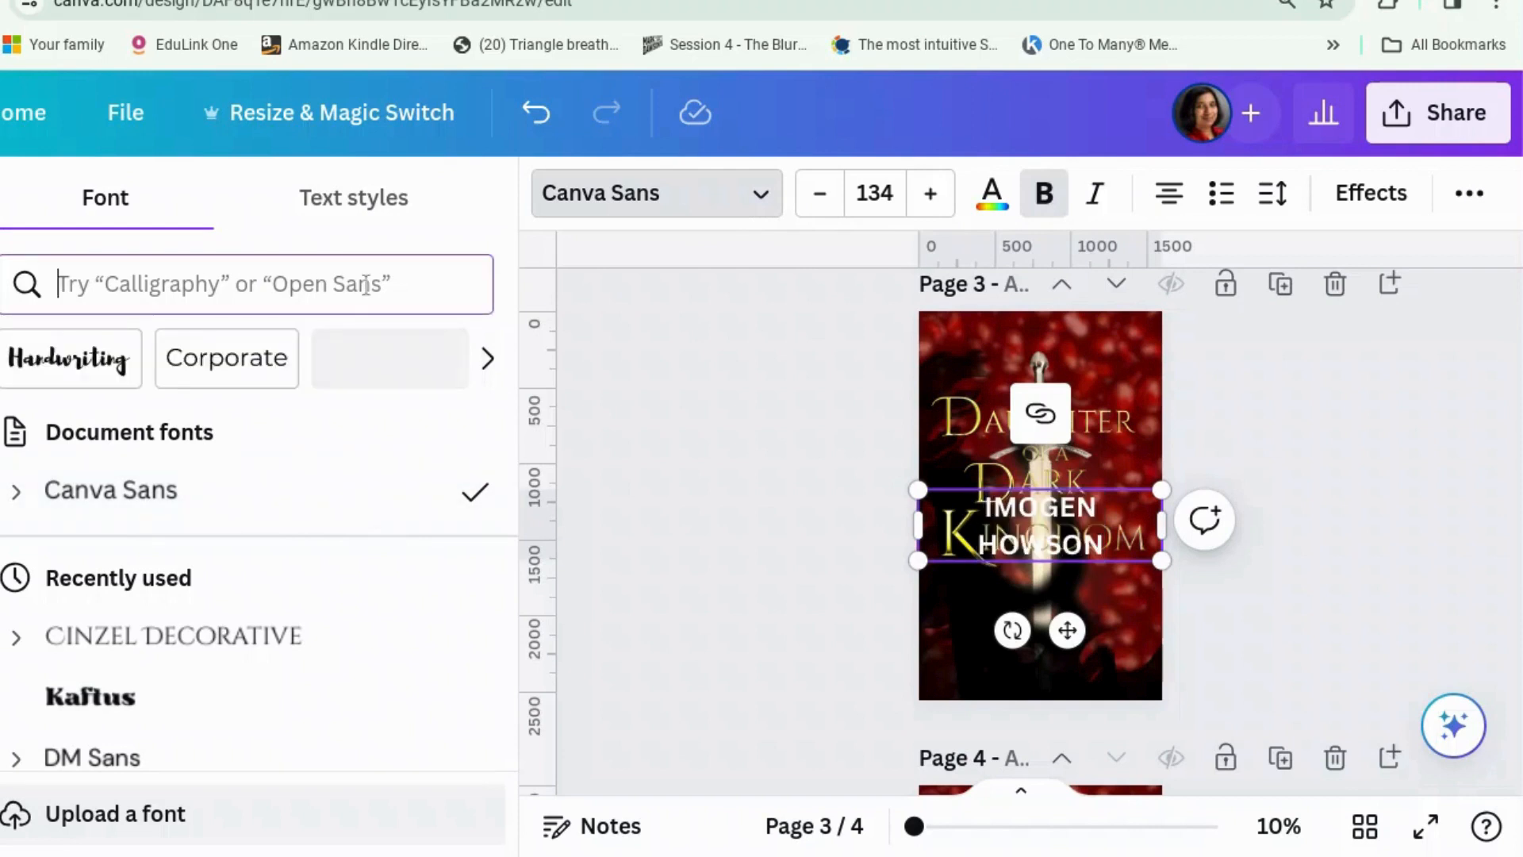
{"action": "type", "text": "cinzel"}
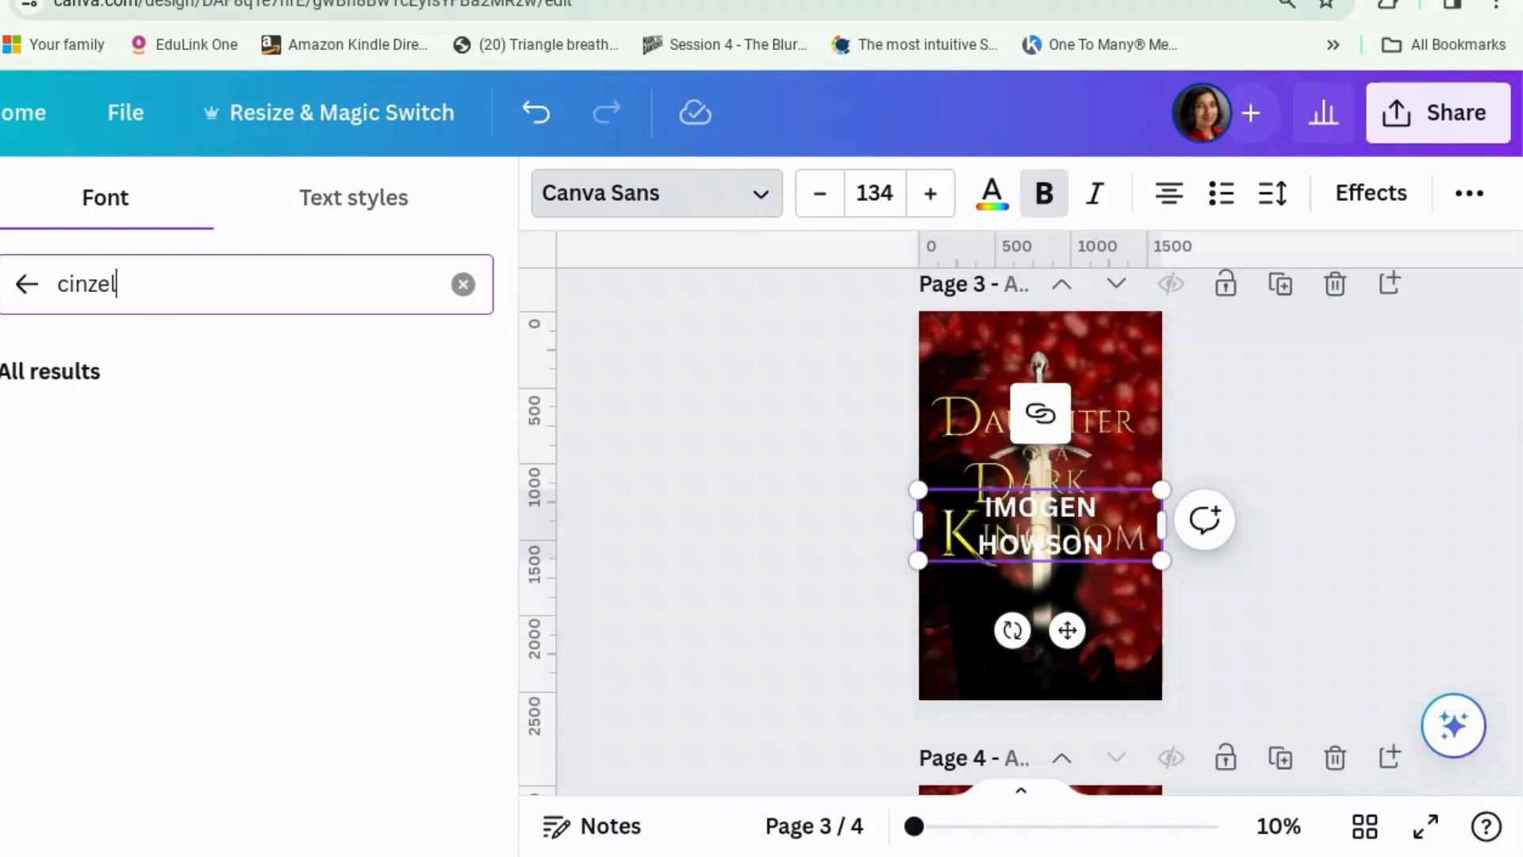
{"action": "left_click", "coordinate": [238, 438]}
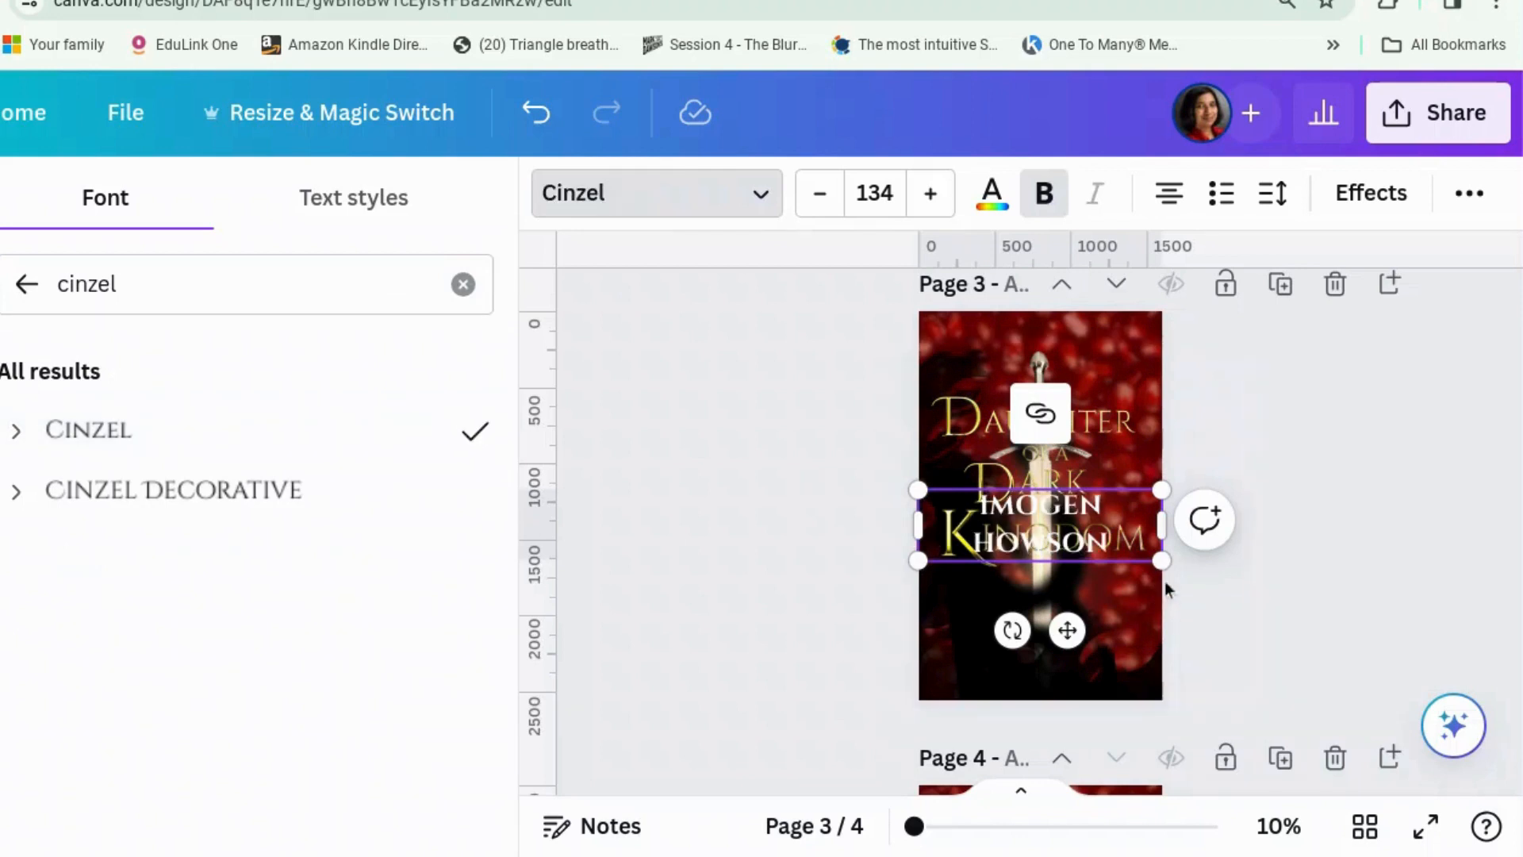
{"action": "left_click_drag", "start_coordinate": [1127, 548], "coordinate": [945, 507]}
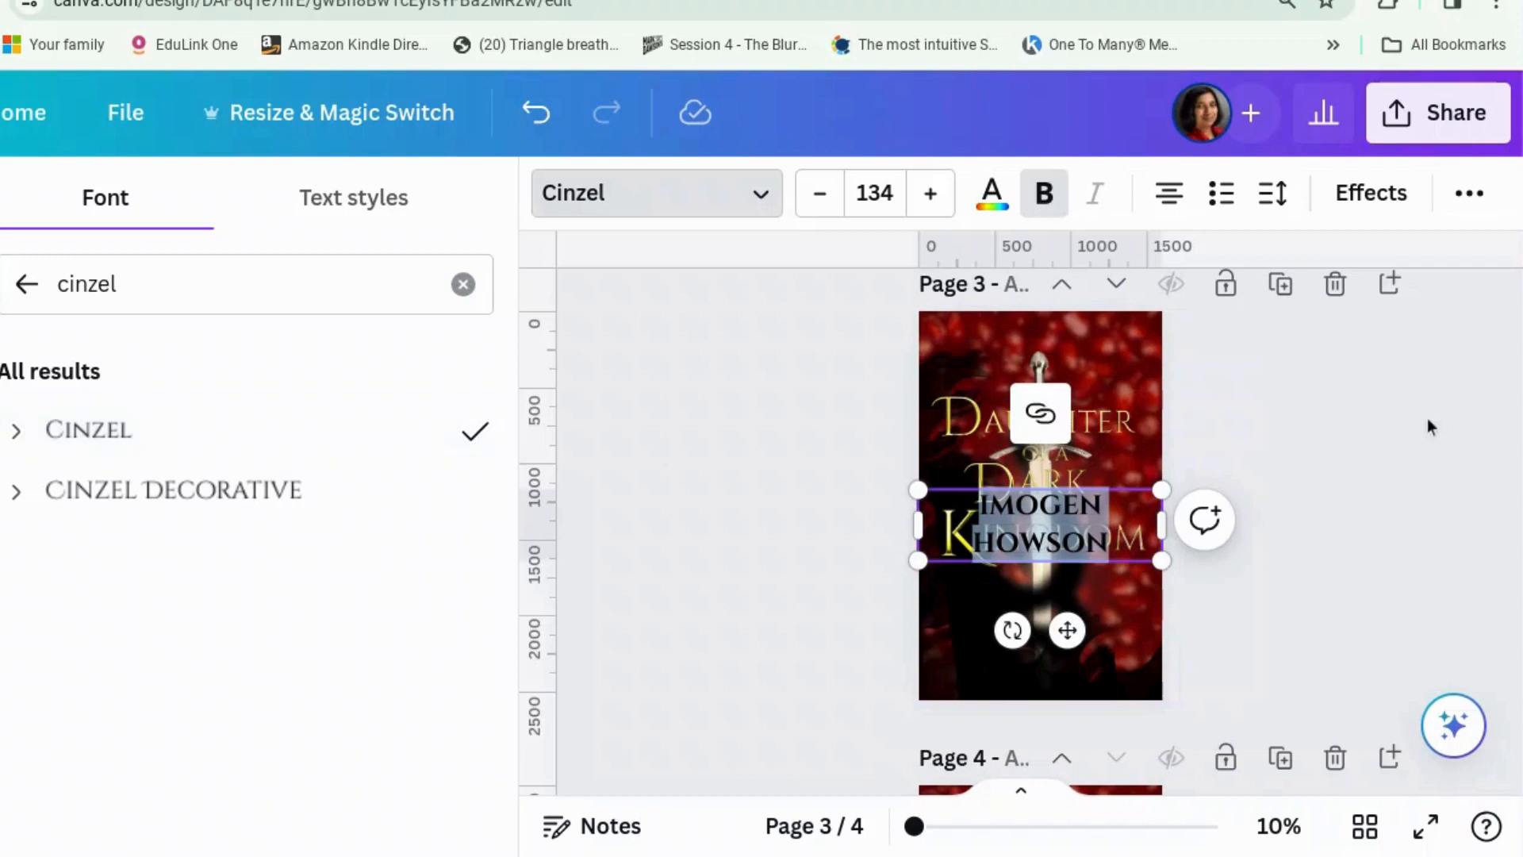
{"action": "left_click", "coordinate": [1360, 597]}
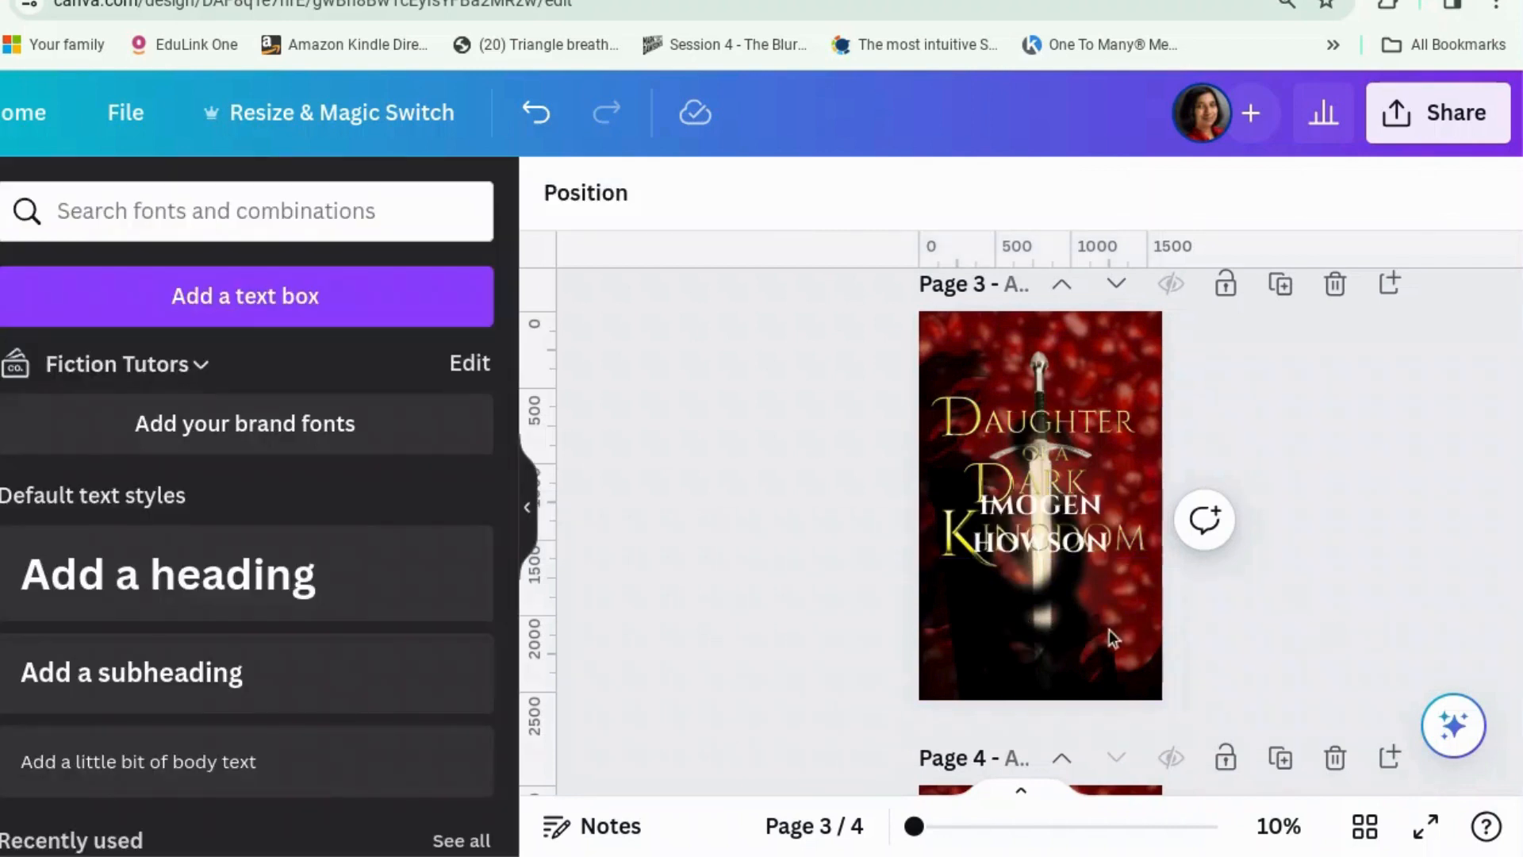
Step: Move the author name to the cover's lower edge, widen it to one line, reduce it to size 98 and centre it
{"action": "left_click_drag", "start_coordinate": [1067, 547], "coordinate": [1064, 664]}
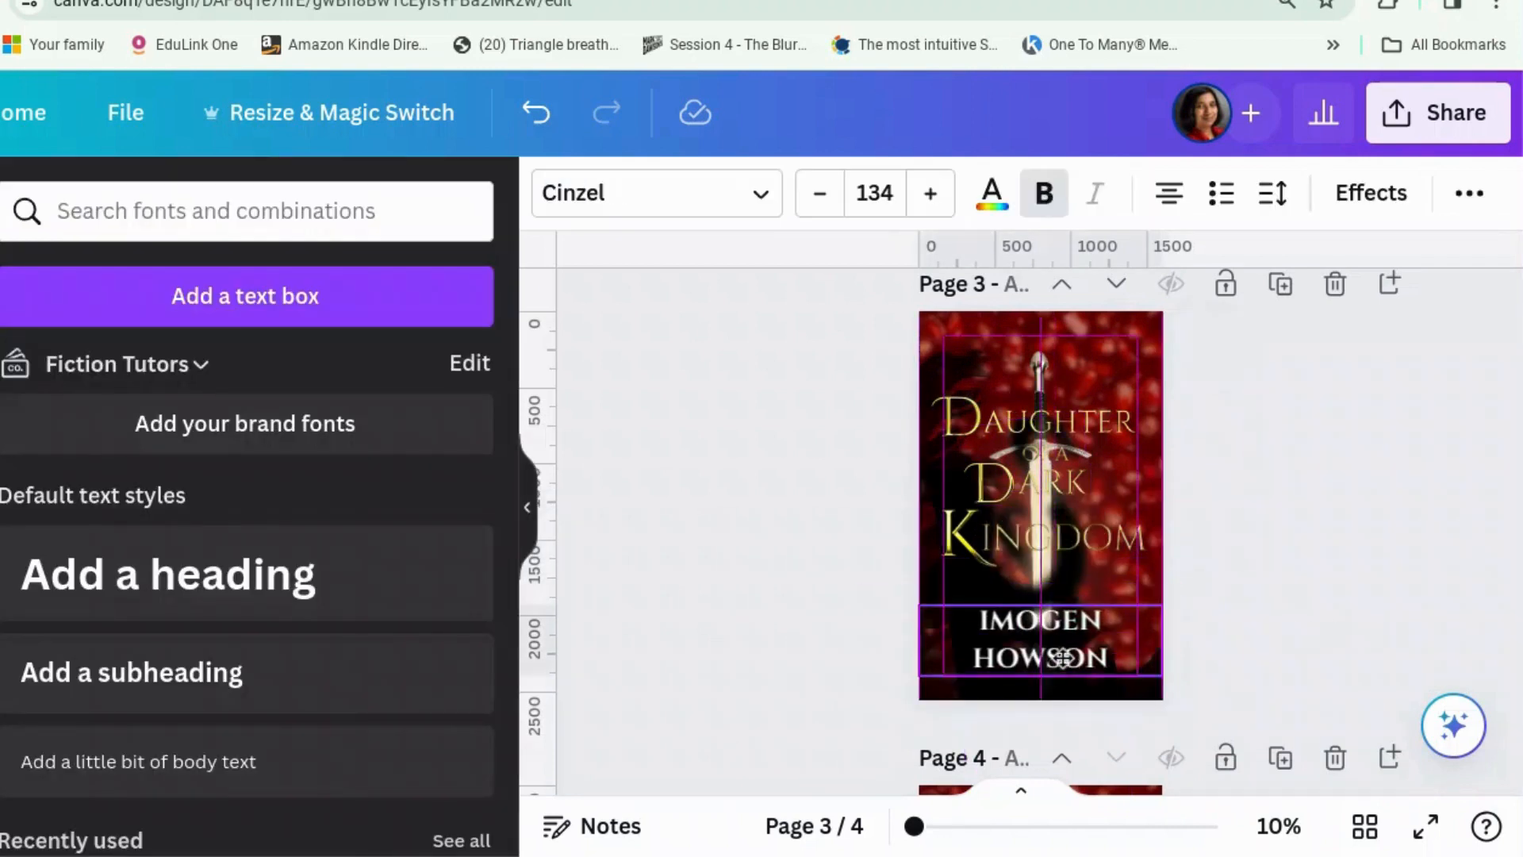
{"action": "left_click_drag", "start_coordinate": [1161, 640], "coordinate": [1226, 640]}
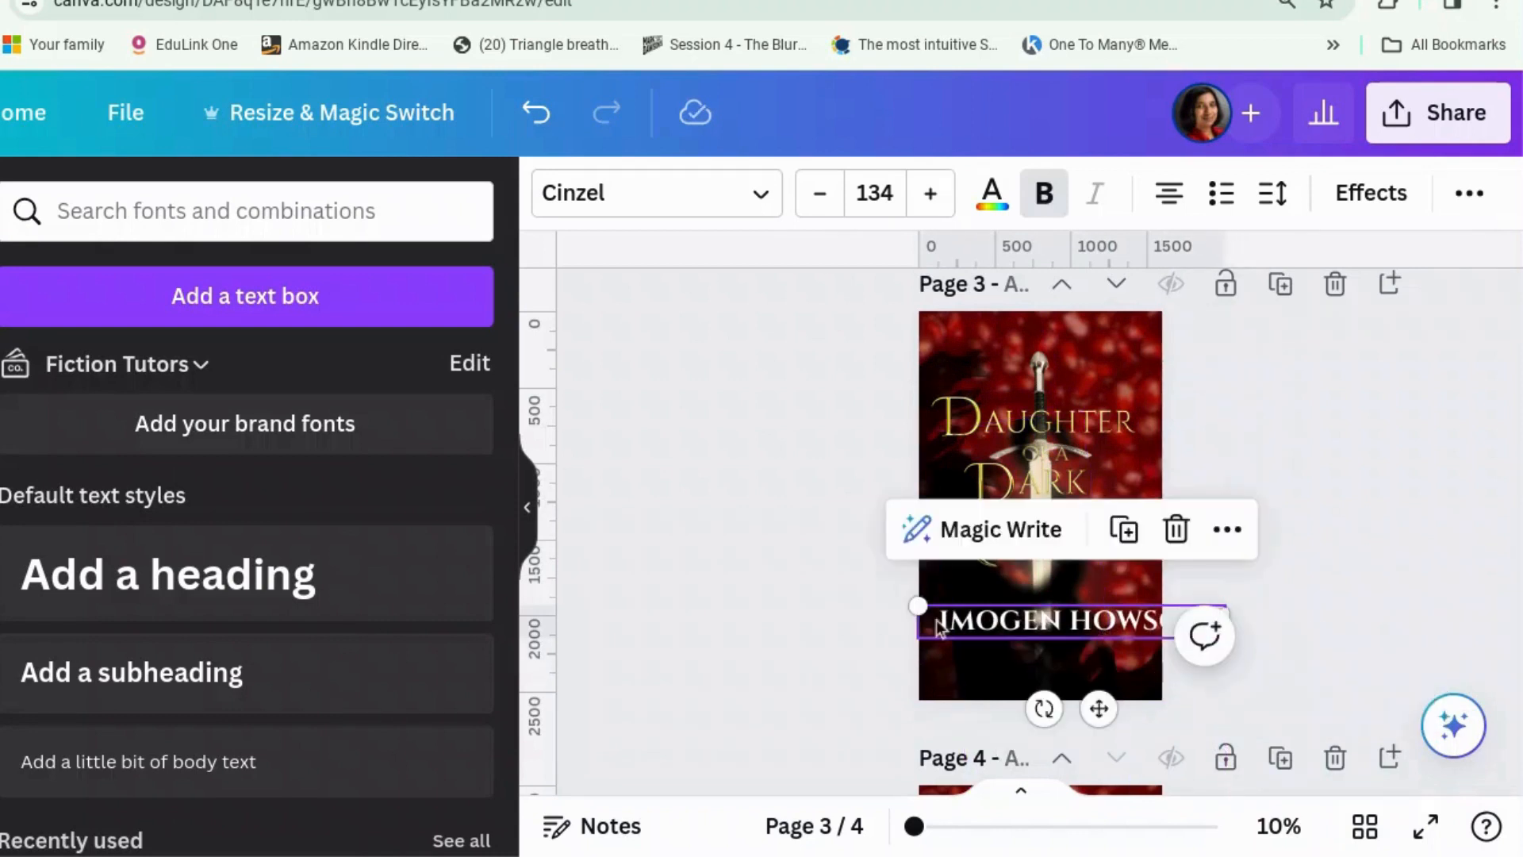
{"action": "left_click_drag", "start_coordinate": [916, 605], "coordinate": [1001, 615]}
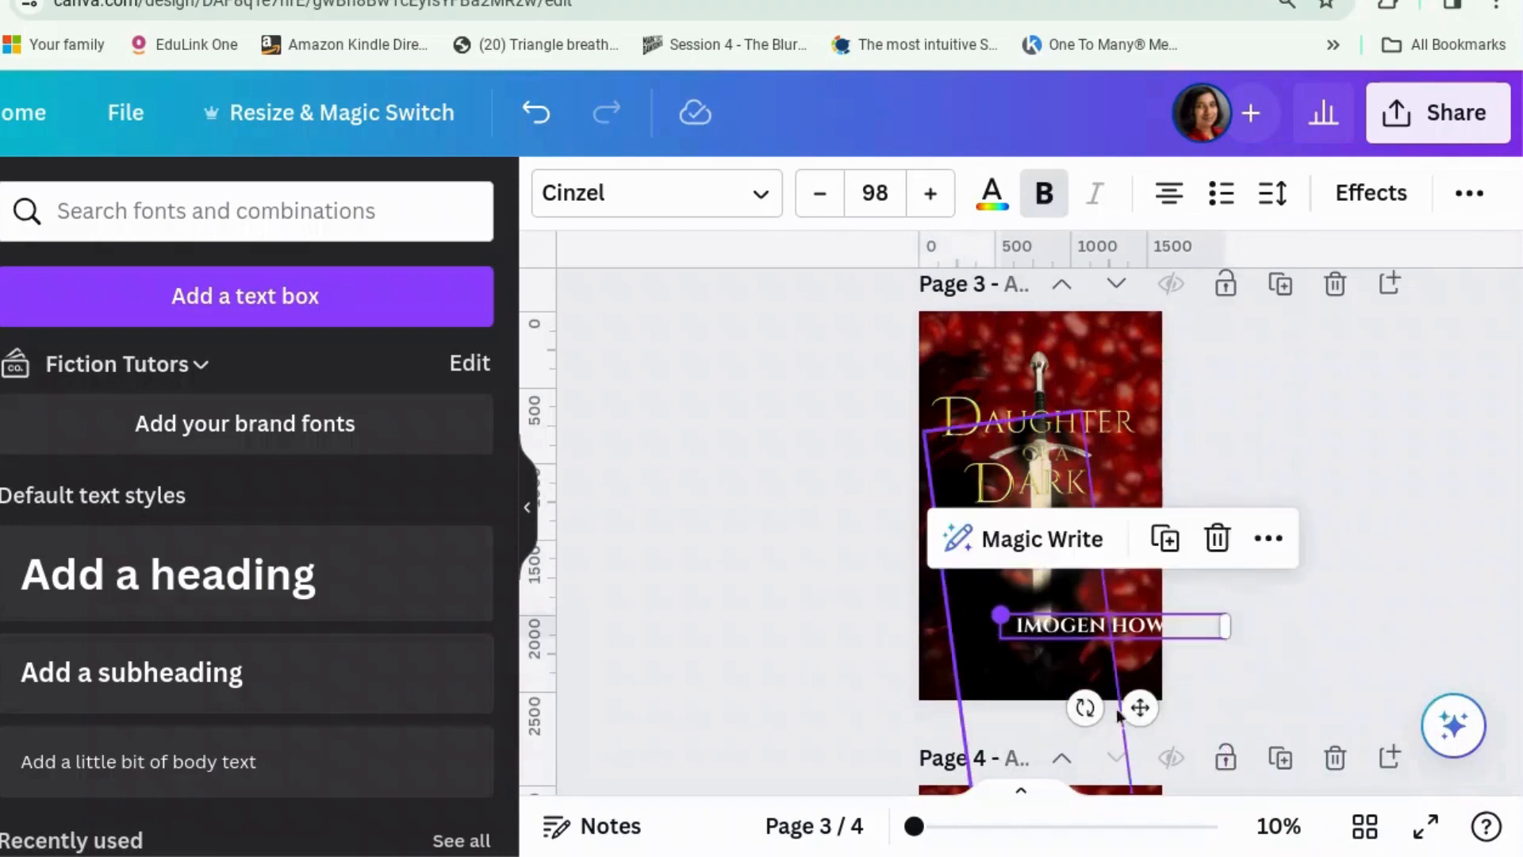
{"action": "left_click_drag", "start_coordinate": [1145, 716], "coordinate": [1078, 729]}
{"action": "left_click", "coordinate": [1312, 560]}
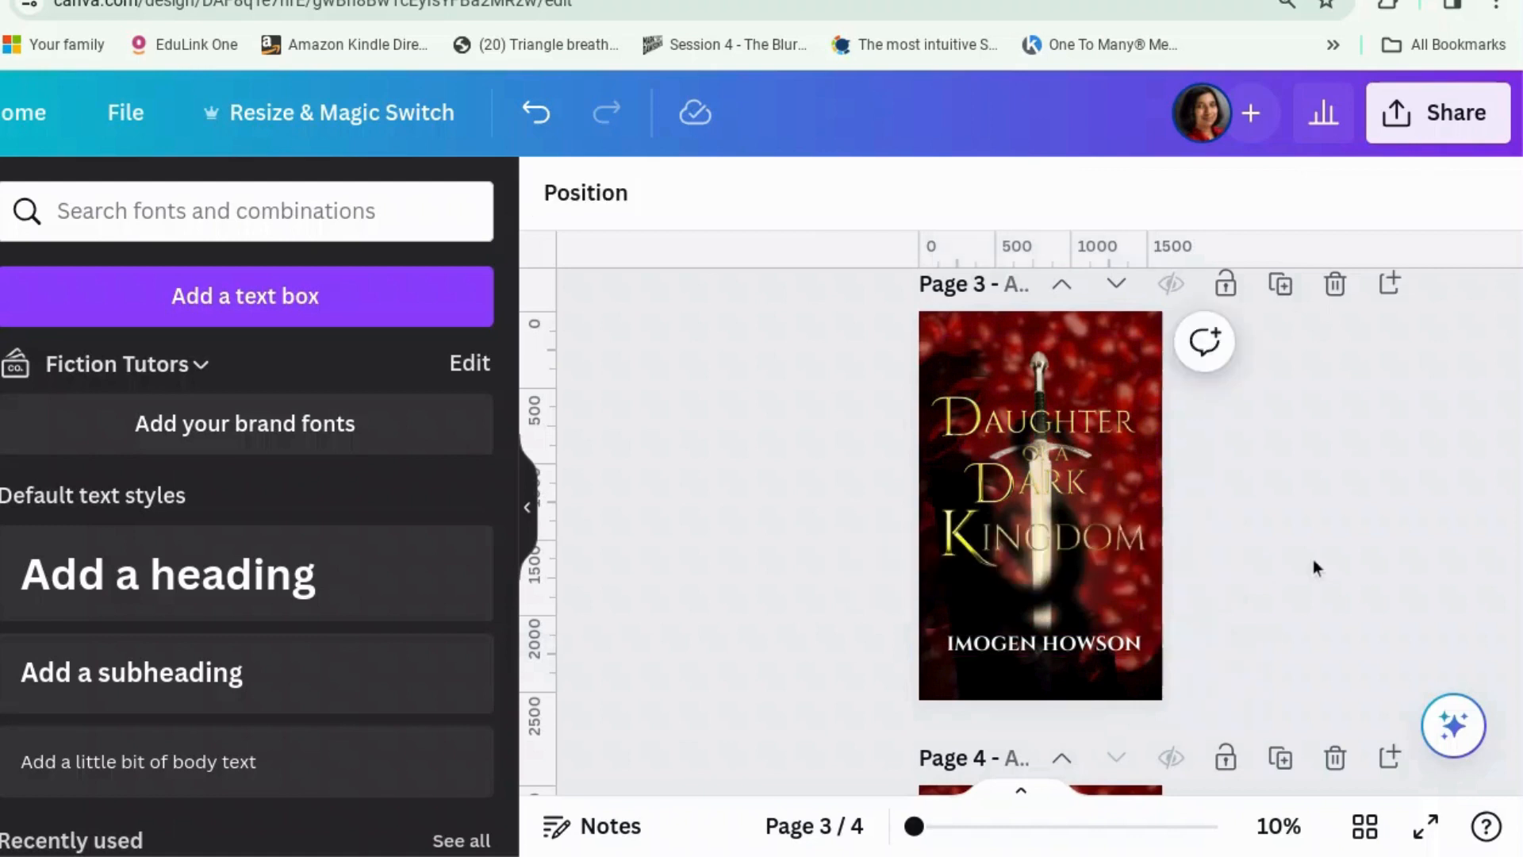